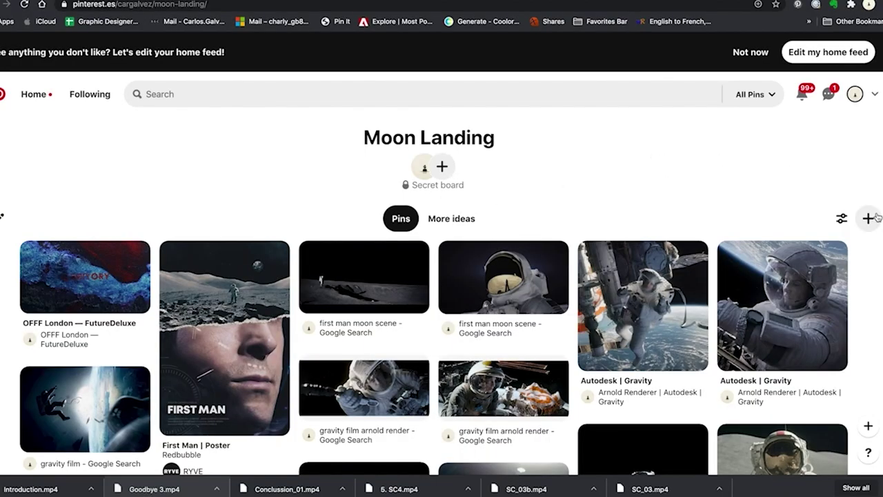
Scroll down through the Pinterest moon reference board and back up again
scroll(879, 262, "down", 1)
scroll(878, 262, "down", 1)
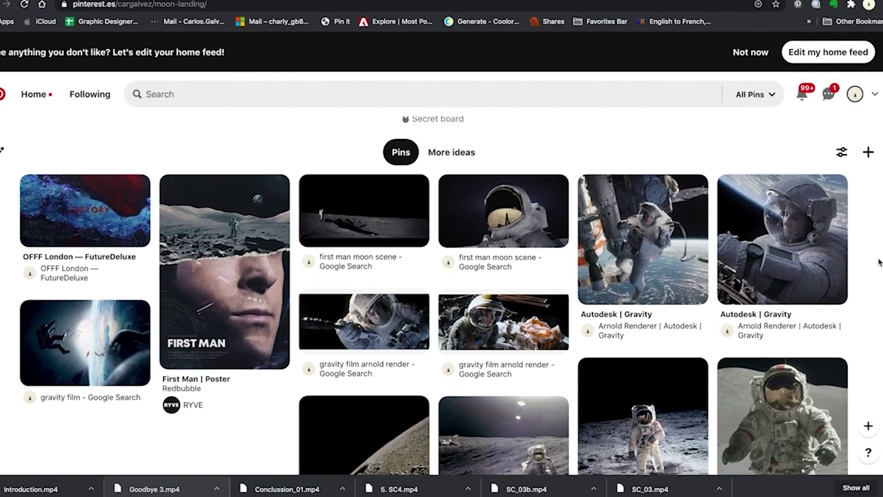
scroll(879, 262, "down", 1)
scroll(879, 262, "down", 2)
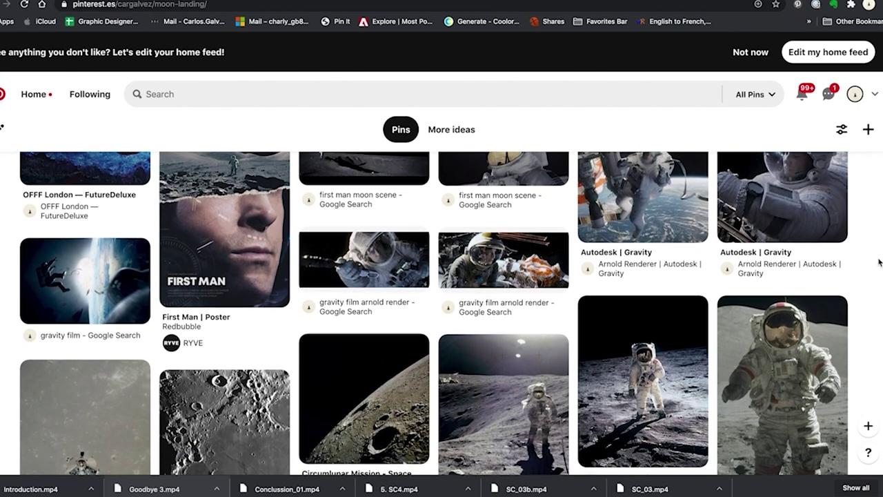
scroll(879, 262, "down", 1)
scroll(879, 262, "down", 1)
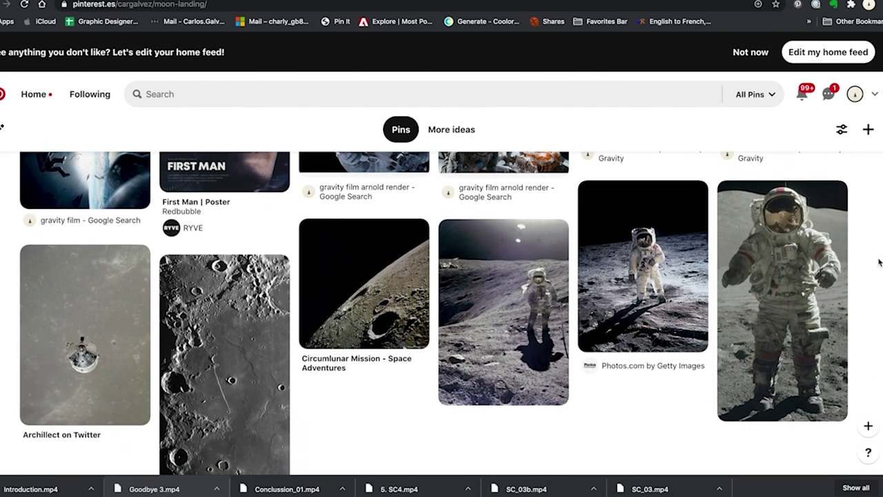
scroll(879, 263, "down", 1)
scroll(879, 262, "down", 2)
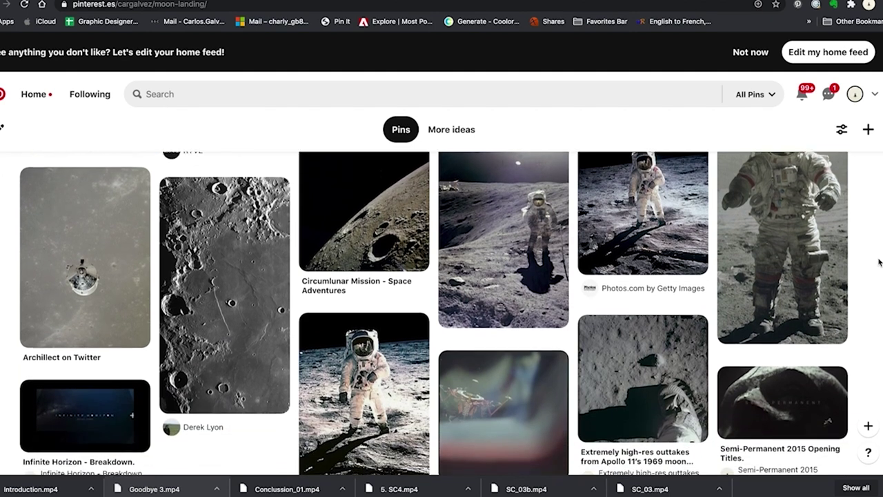
scroll(879, 262, "down", 1)
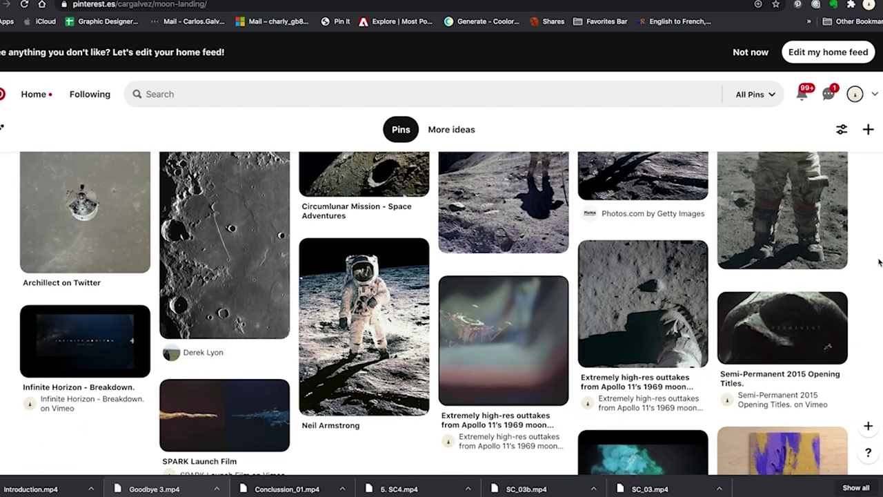
scroll(879, 262, "down", 2)
scroll(879, 262, "down", 1)
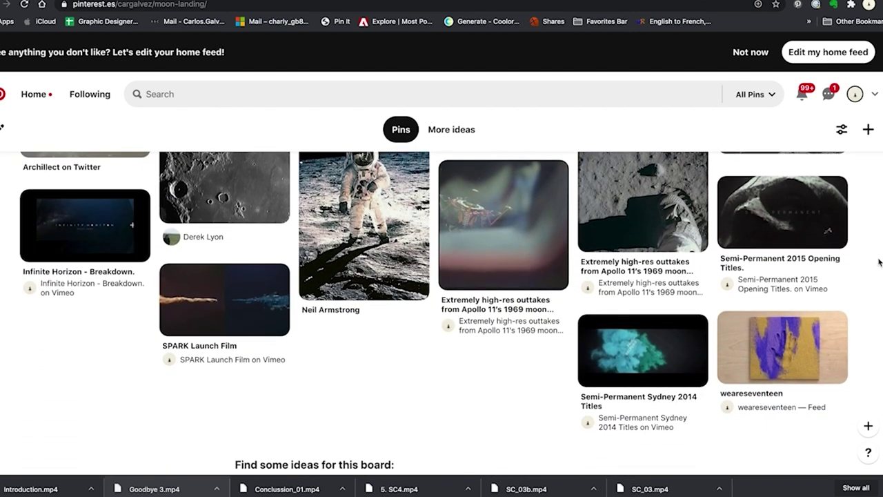
scroll(878, 262, "up", 1)
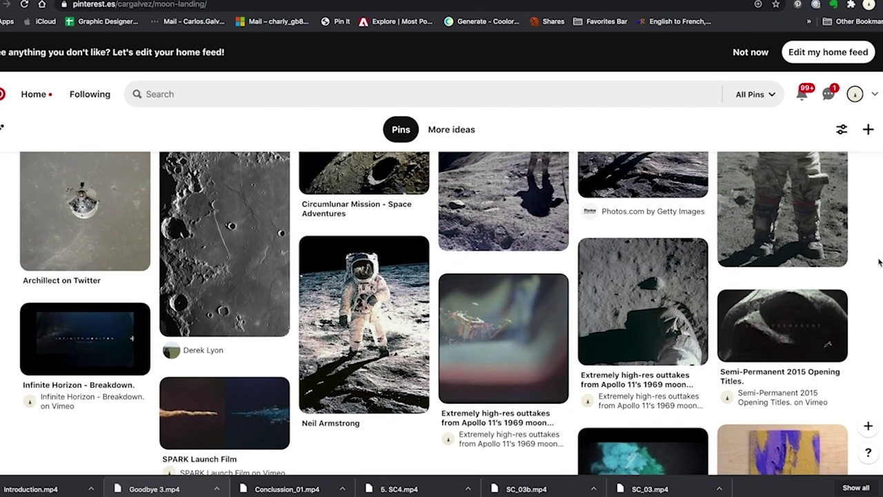
scroll(879, 262, "up", 1)
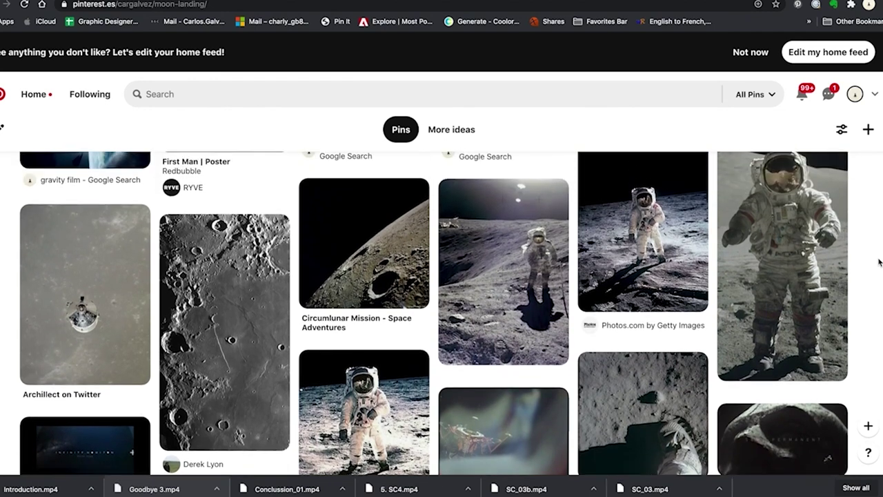
scroll(879, 262, "up", 1)
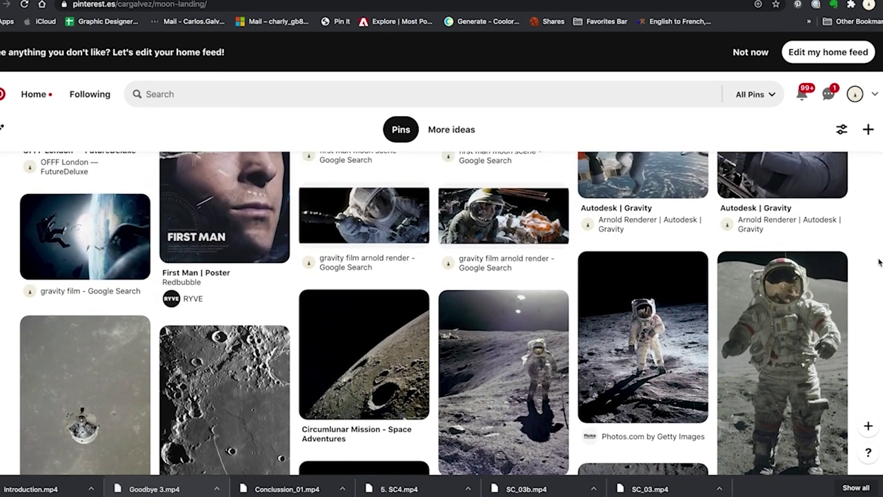
scroll(878, 262, "up", 2)
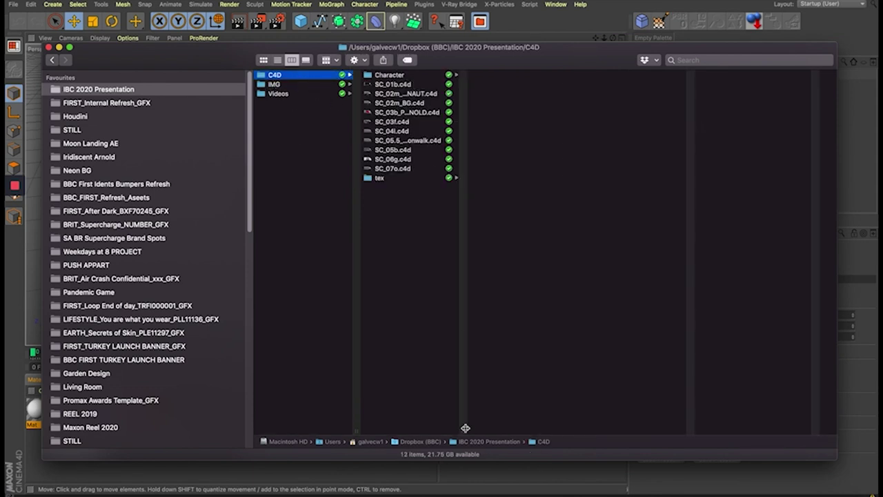
Widen the column, open the Character folder, and preview the spacesuit .mtl and .obj files
left_click_drag(466, 427, 523, 414)
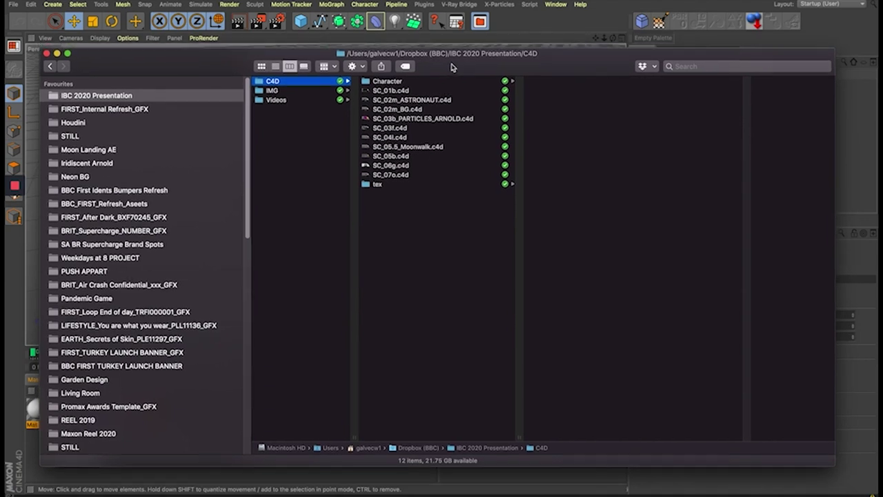
left_click(433, 74)
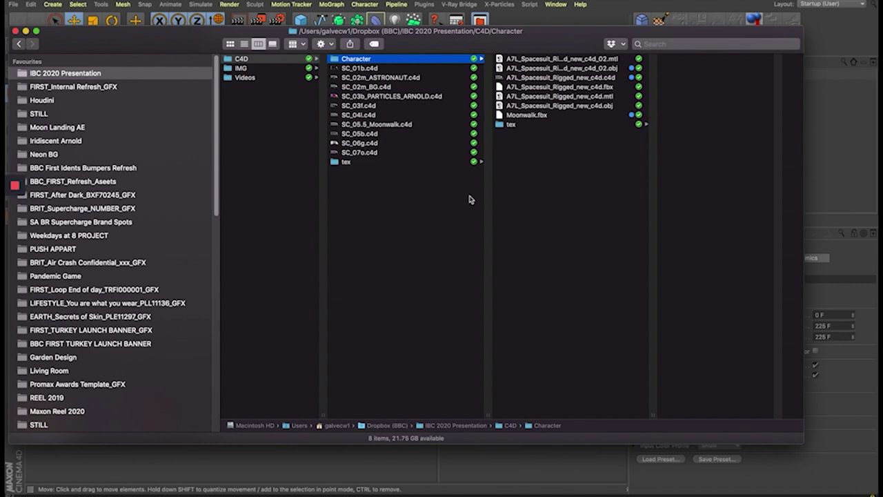
left_click(589, 61)
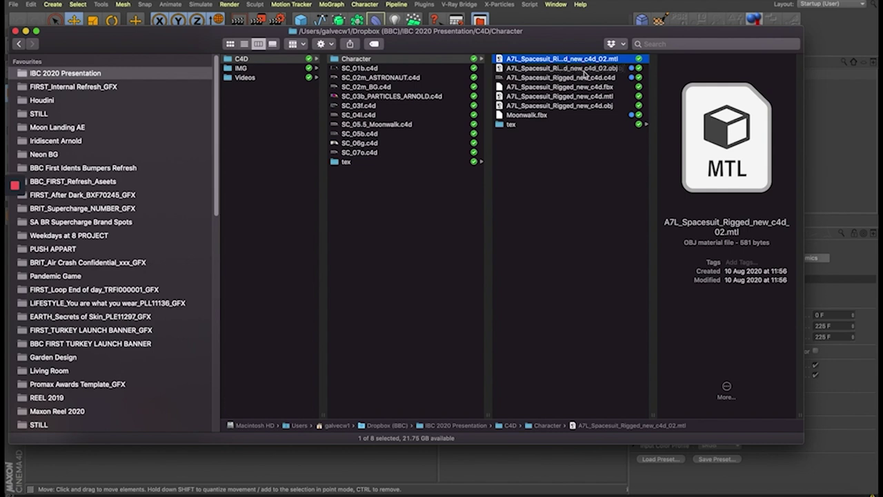
left_click(585, 69)
key("space")
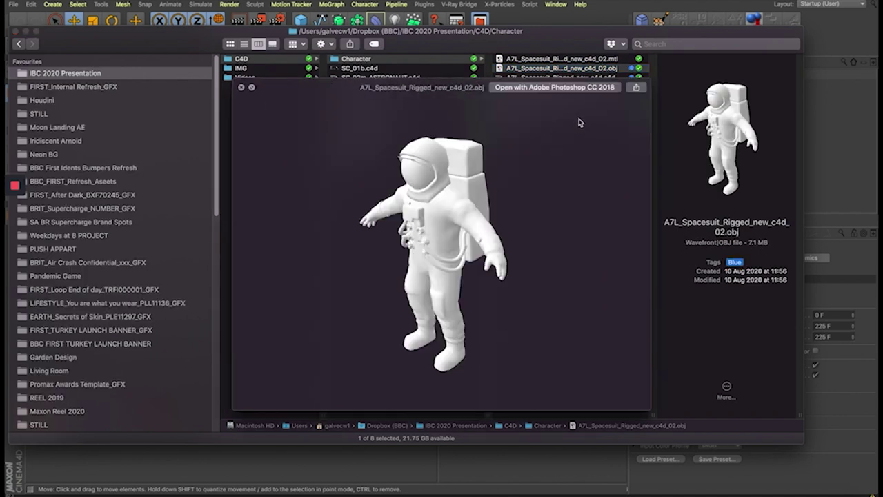
key("space")
Quick Look A7L_Spacesuit_Rigged_new_c4d.c4d and open it in Cinema 4D
left_click(595, 78)
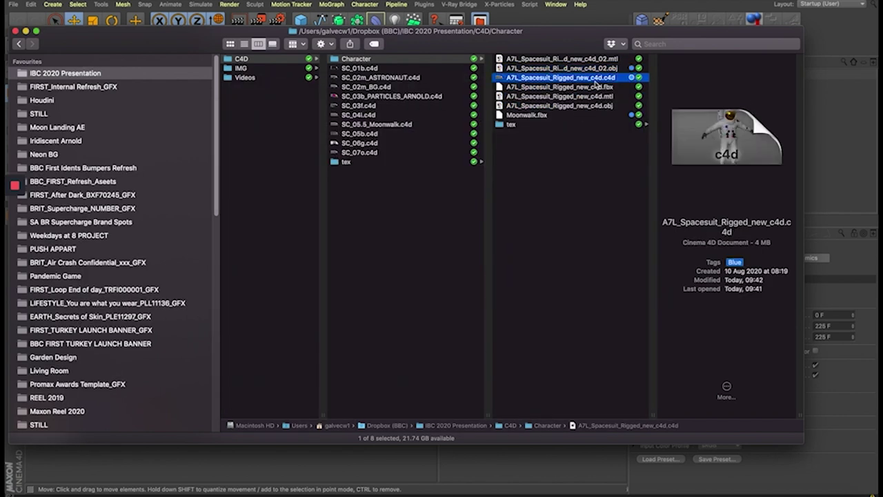
key("space")
key("space")
key("Return")
Cancel the 'project already open' notice and orbit to a close, low frontal view of the astronaut
left_click(484, 161)
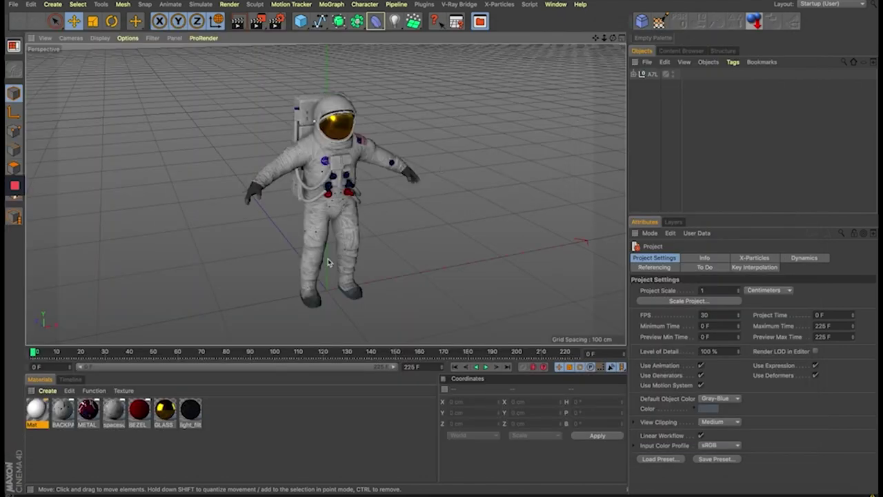
mouse_move(350, 209)
left_mouse_down("alt")
mouse_move(354, 230)
mouse_move(267, 206)
mouse_move(322, 198)
left_mouse_up("alt")
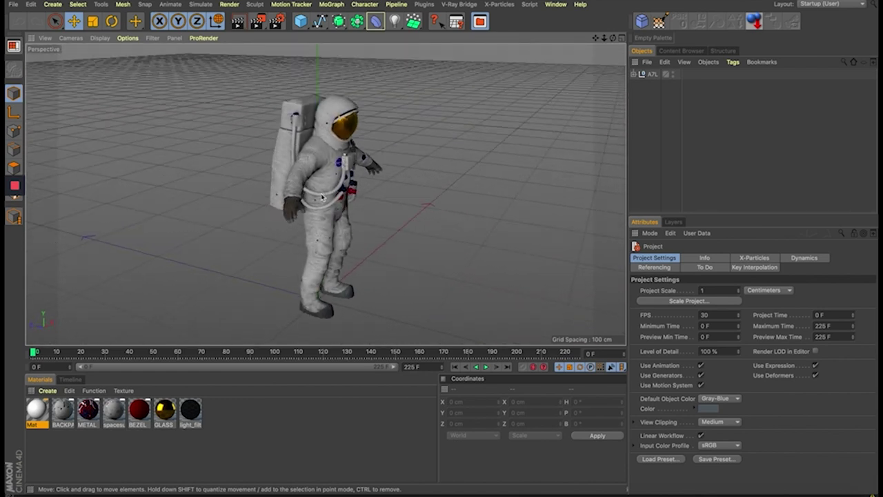
mouse_move(343, 207)
right_mouse_down("alt")
mouse_move(400, 214)
mouse_move(322, 210)
right_mouse_up("alt")
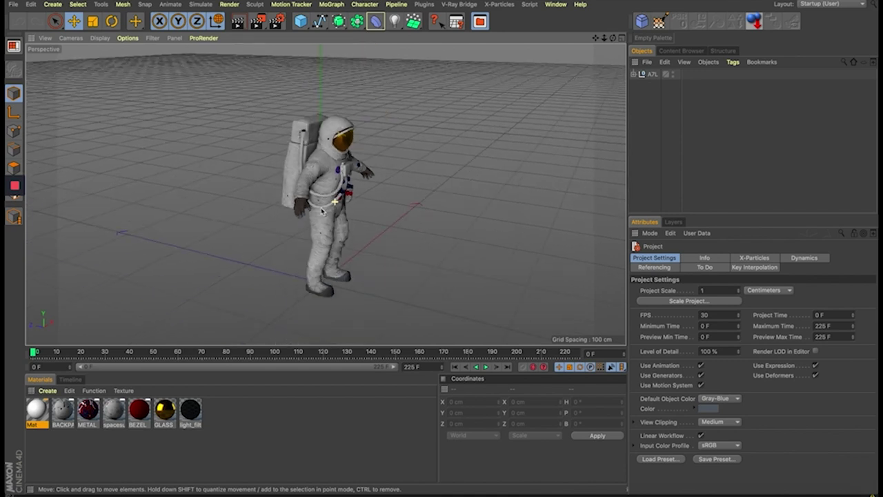
left_click_drag(338, 163, 362, 171, "alt")
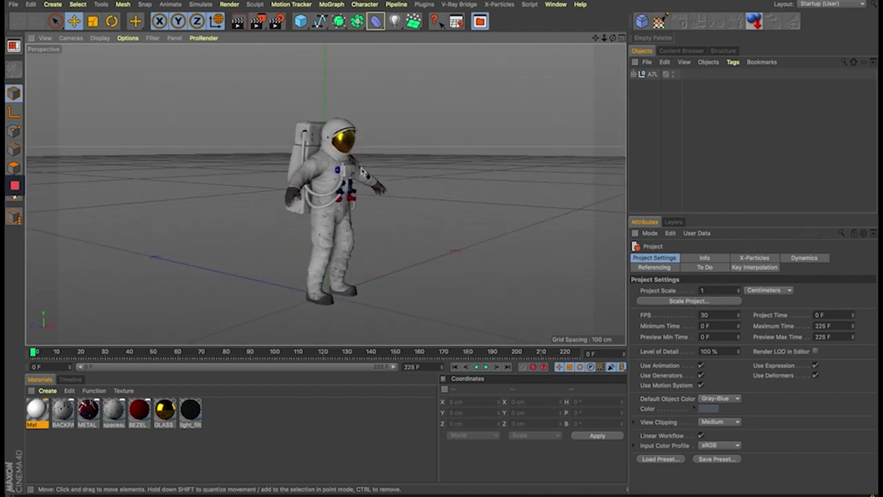
mouse_move(345, 211)
right_mouse_down("alt")
mouse_move(394, 203)
mouse_move(334, 242)
right_mouse_up("alt")
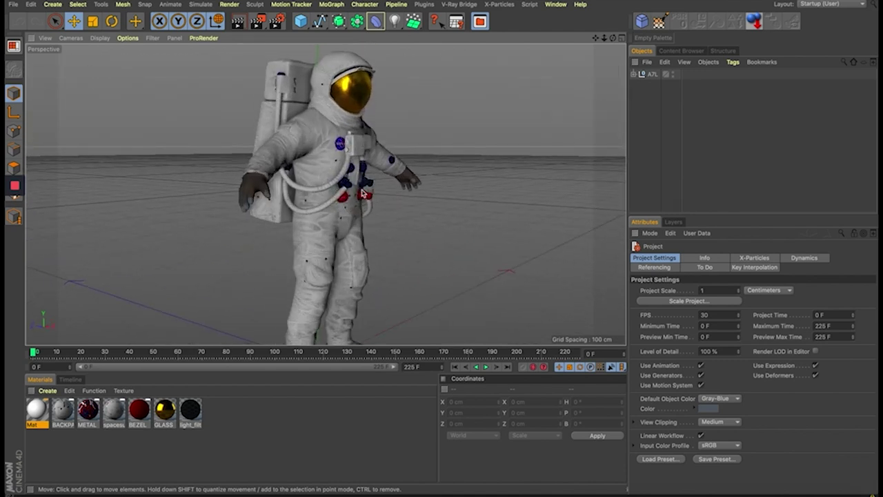
mouse_move(363, 194)
right_mouse_down("alt")
mouse_move(338, 256)
mouse_move(404, 256)
mouse_move(390, 268)
mouse_move(353, 262)
mouse_move(335, 256)
mouse_move(345, 240)
right_mouse_up("alt")
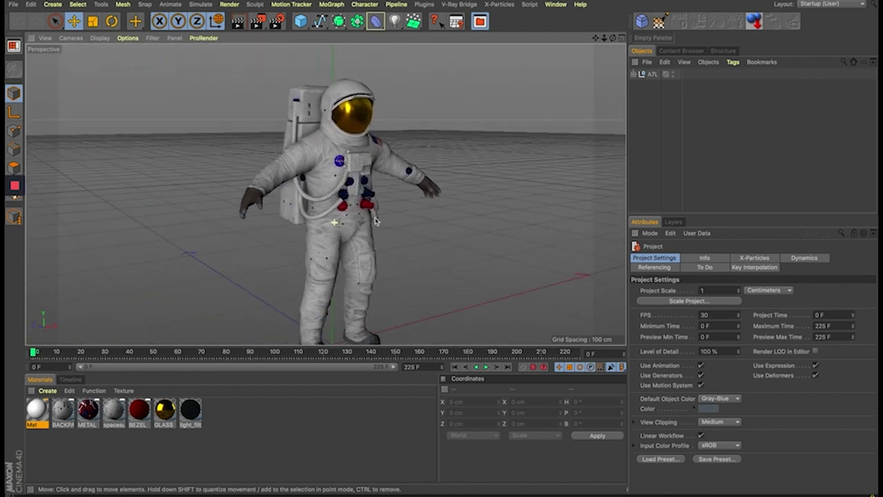
Orbit and zoom around the textured astronaut to inspect it from several sides
mouse_move(375, 220)
left_mouse_down("alt")
mouse_move(405, 187)
mouse_move(535, 200)
mouse_move(295, 200)
left_mouse_up("alt")
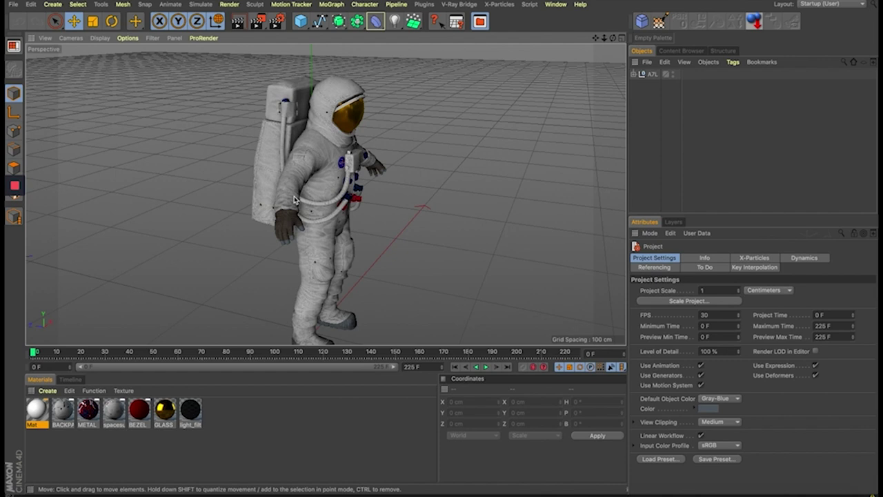
mouse_move(348, 233)
left_mouse_down("alt")
mouse_move(377, 252)
mouse_move(353, 218)
mouse_move(365, 228)
left_mouse_up("alt")
mouse_move(366, 228)
right_mouse_down("alt")
mouse_move(371, 209)
mouse_move(393, 204)
right_mouse_up("alt")
mouse_move(393, 204)
left_mouse_down("alt")
mouse_move(418, 195)
mouse_move(354, 202)
mouse_move(320, 248)
left_mouse_up("alt")
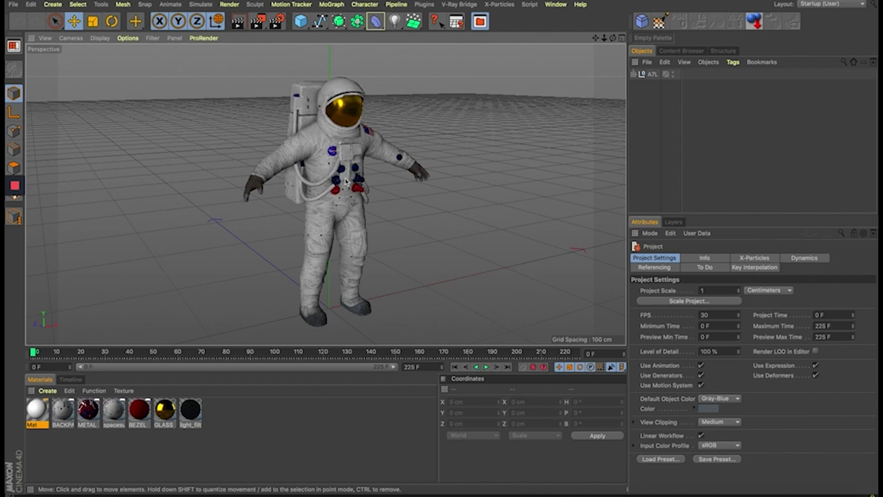
scroll(356, 127, "up", 2)
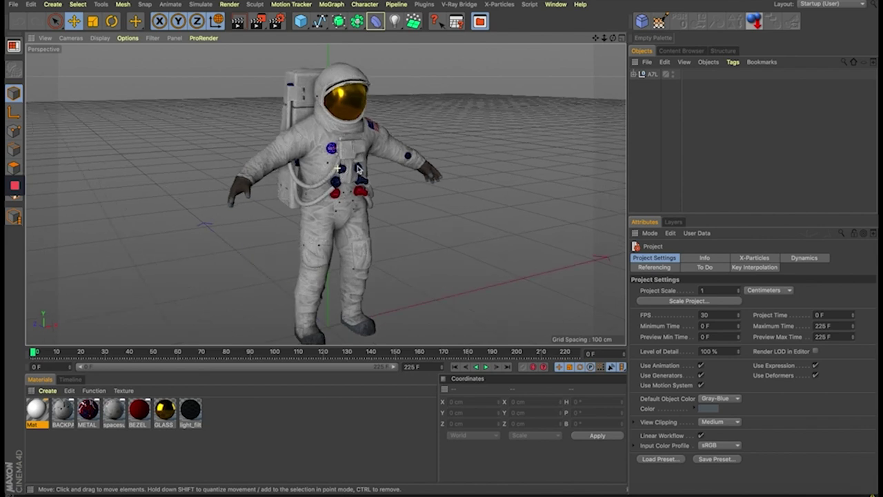
scroll(414, 177, "up", 5)
scroll(470, 171, "up", 3)
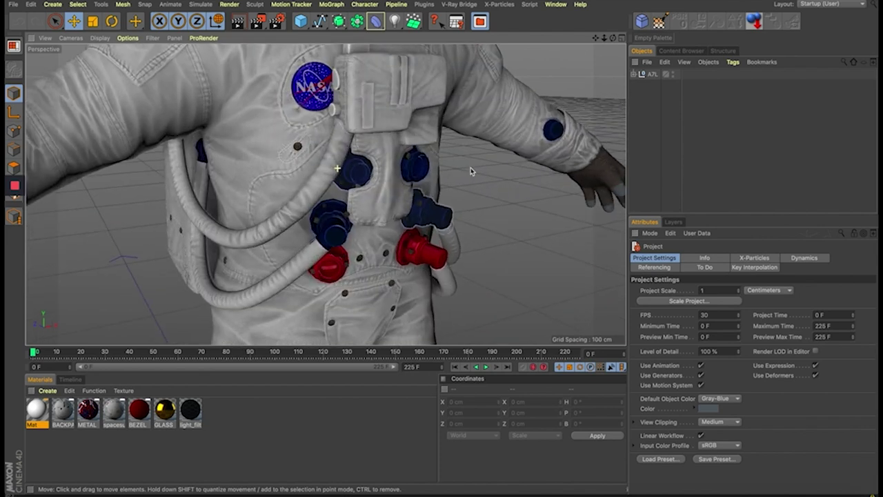
scroll(386, 159, "down", 5)
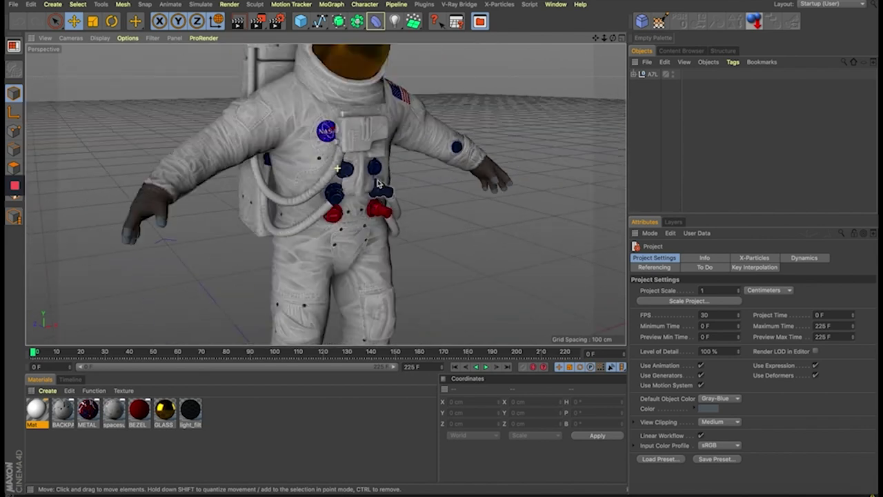
scroll(332, 150, "down", 3)
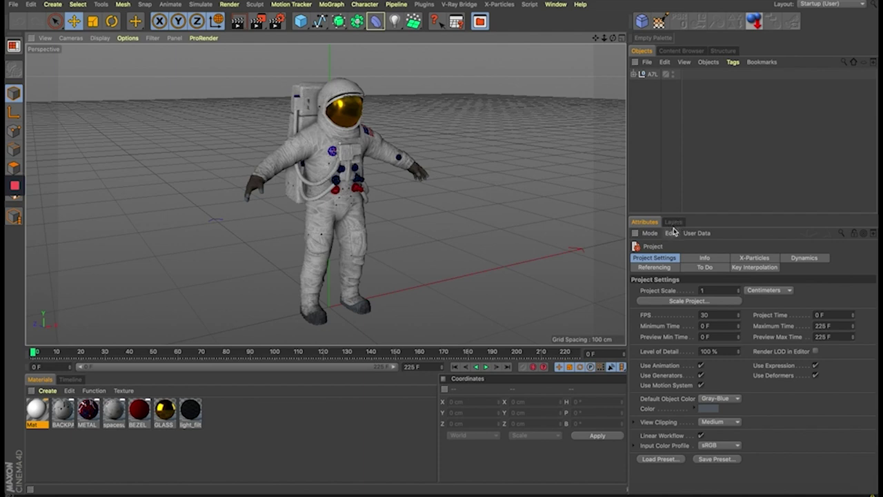
Show the Layers list, make the Bones layer visible, and expand and collapse the A7L hierarchy
left_click(674, 222)
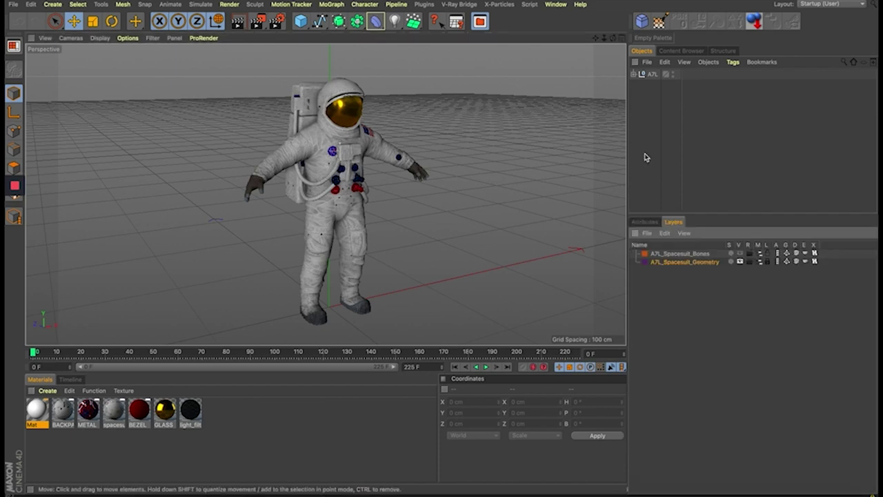
left_click(645, 223)
left_click(673, 222)
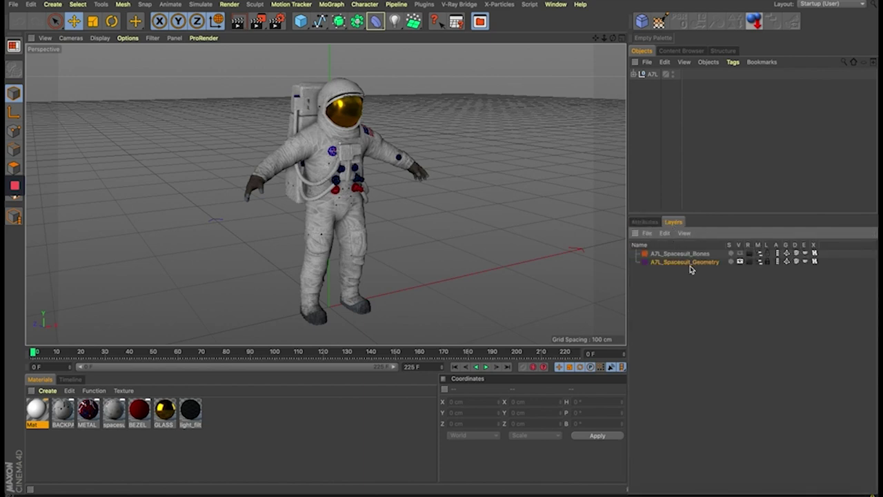
left_click(740, 254)
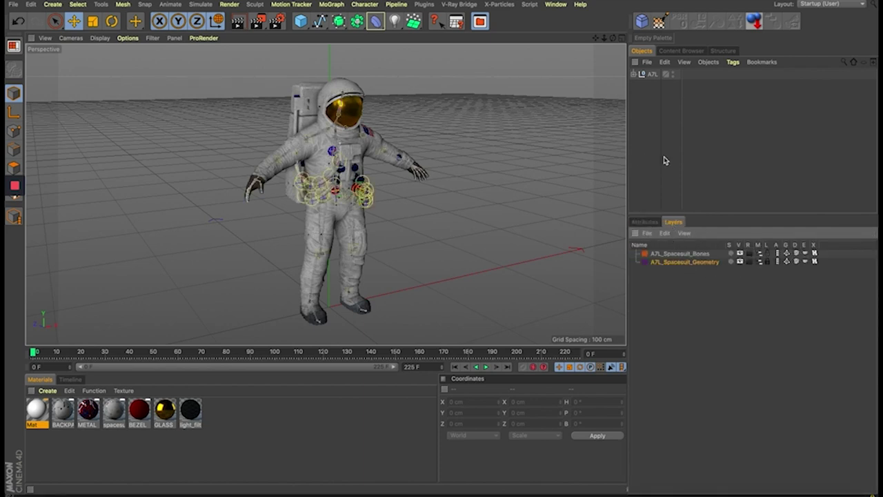
left_click(635, 74)
left_click(635, 74)
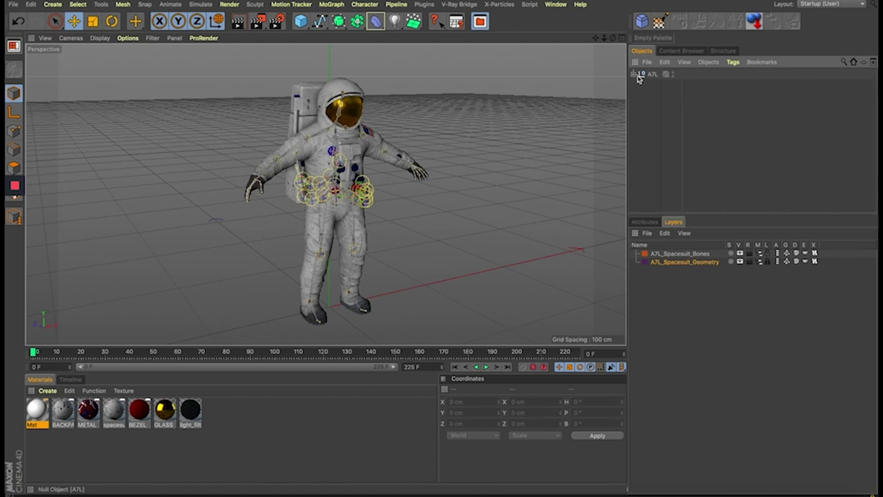
left_click(635, 75)
left_click(634, 74)
Orbit and zoom around the rigged astronaut's torso joints, side and backpack
mouse_move(345, 204)
left_mouse_down("alt")
mouse_move(446, 197)
mouse_move(428, 211)
left_mouse_up("alt")
right_click_drag(427, 210, 471, 199, "alt")
scroll(471, 199, "down", 3)
left_click_drag(471, 199, 463, 199, "alt")
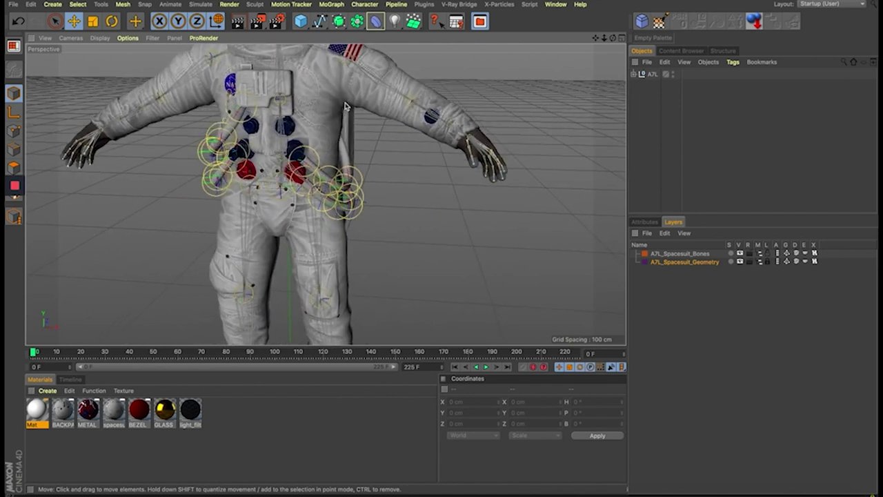
scroll(343, 121, "down", 3)
scroll(344, 121, "down", 3)
mouse_move(343, 122)
left_mouse_down("alt")
mouse_move(388, 214)
mouse_move(413, 210)
left_mouse_up("alt")
Return to the Layers list and orbit to view the astronaut's side and backpack
left_click(644, 223)
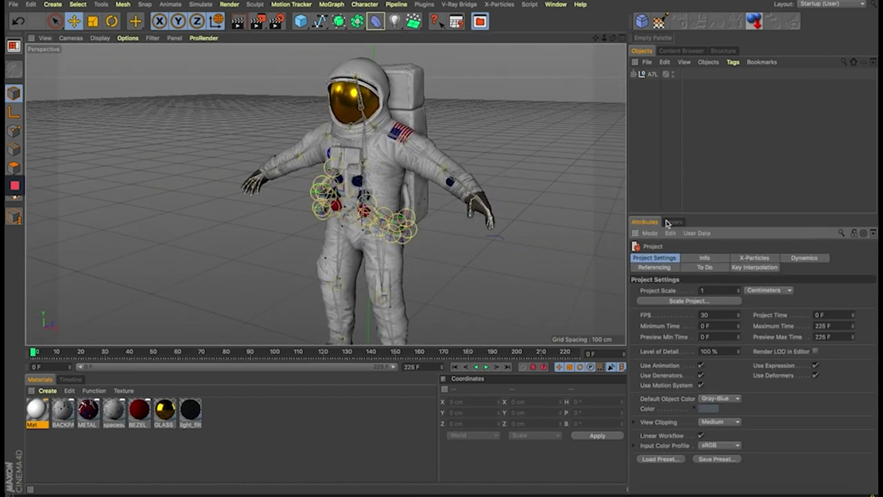
left_click(676, 223)
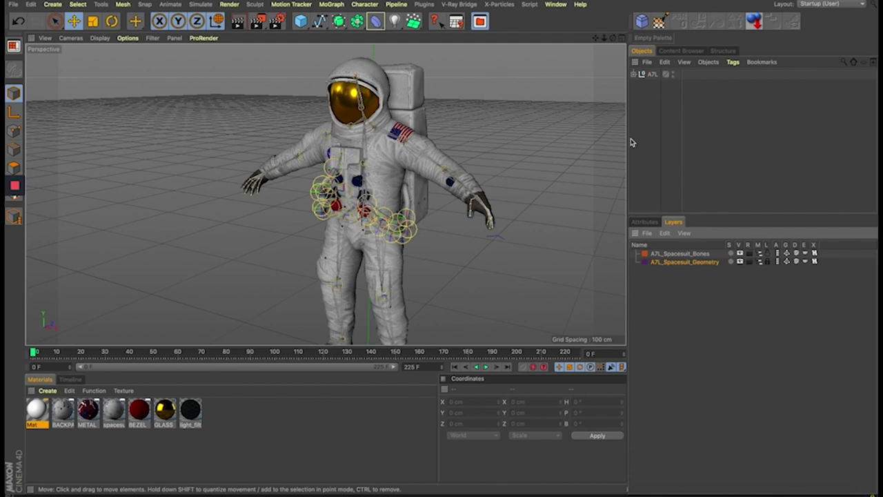
mouse_move(363, 165)
left_mouse_down("alt")
mouse_move(239, 135)
mouse_move(193, 146)
mouse_move(227, 155)
mouse_move(220, 144)
mouse_move(188, 150)
mouse_move(201, 161)
mouse_move(359, 186)
left_mouse_up("alt")
left_click(644, 221)
left_click(672, 222)
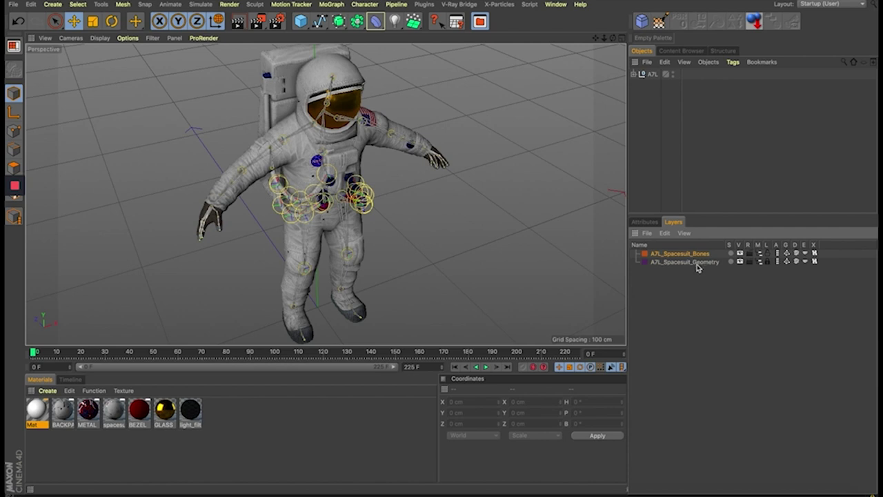
Toggle the Bones and Geometry layers' visibility off and back on, then orbit to a frontal view
left_click(680, 263, "shift")
left_click(740, 254)
left_click(740, 254)
left_click(740, 262)
left_click(740, 262)
mouse_move(311, 194)
left_mouse_down("alt")
mouse_move(384, 239)
mouse_move(352, 214)
mouse_move(374, 242)
mouse_move(390, 207)
mouse_move(412, 242)
mouse_move(377, 223)
mouse_move(391, 230)
left_mouse_up("alt")
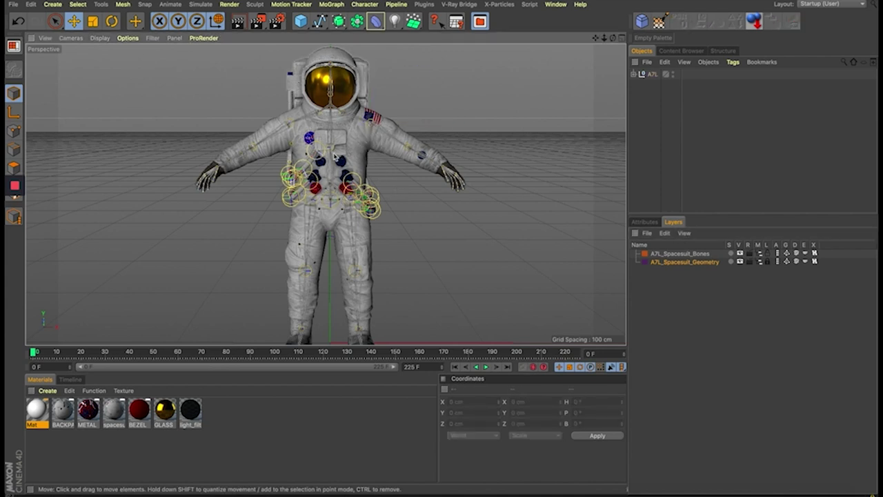
left_click(764, 254)
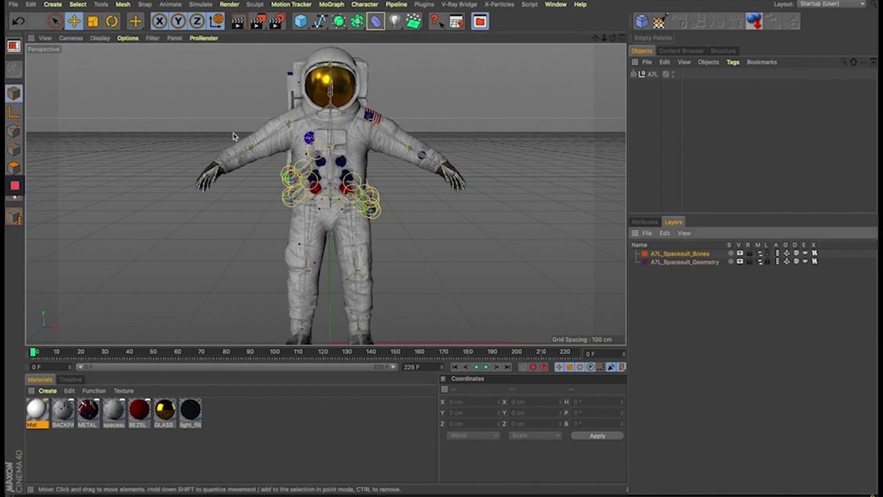
left_click(255, 151)
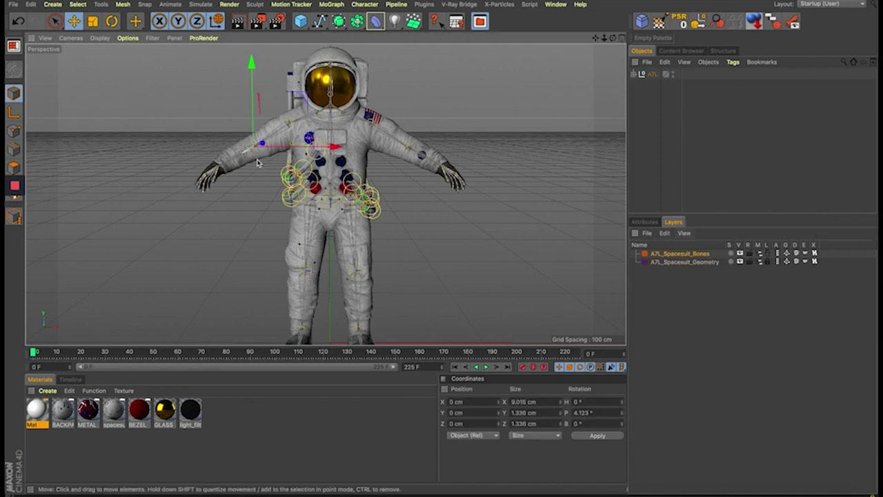
key("r")
left_click_drag(257, 164, 269, 136)
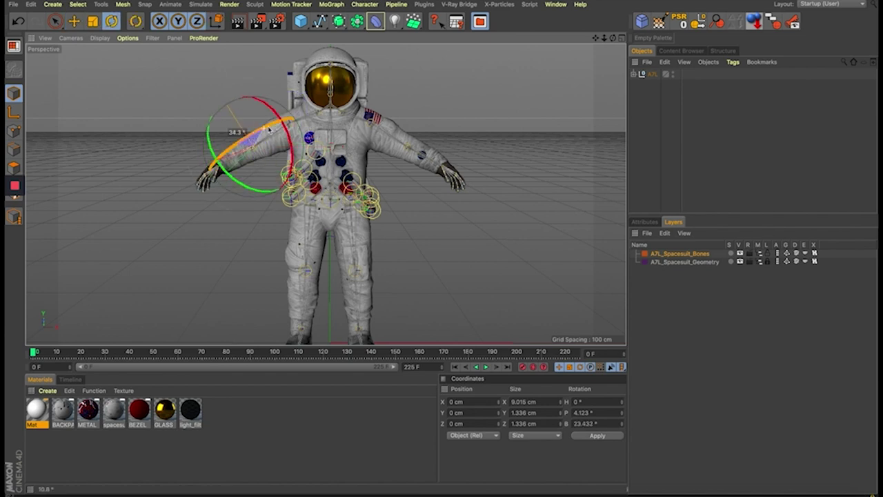
key("ctrl+z")
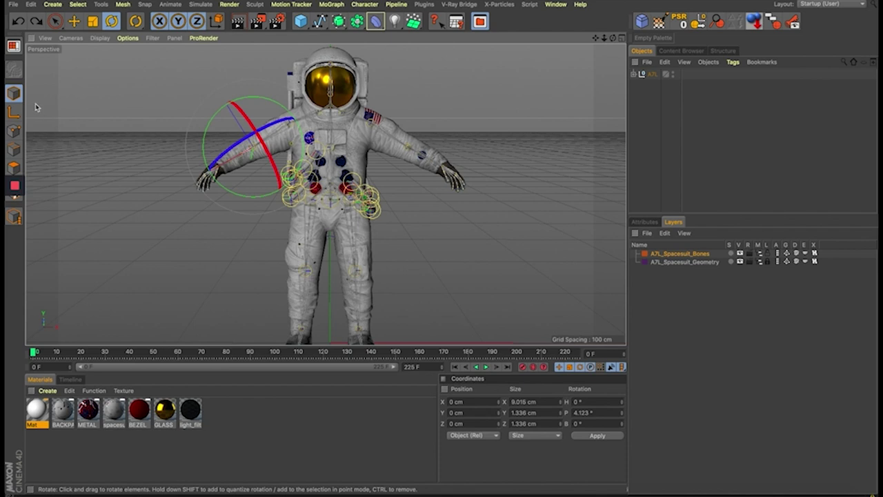
left_click(74, 20)
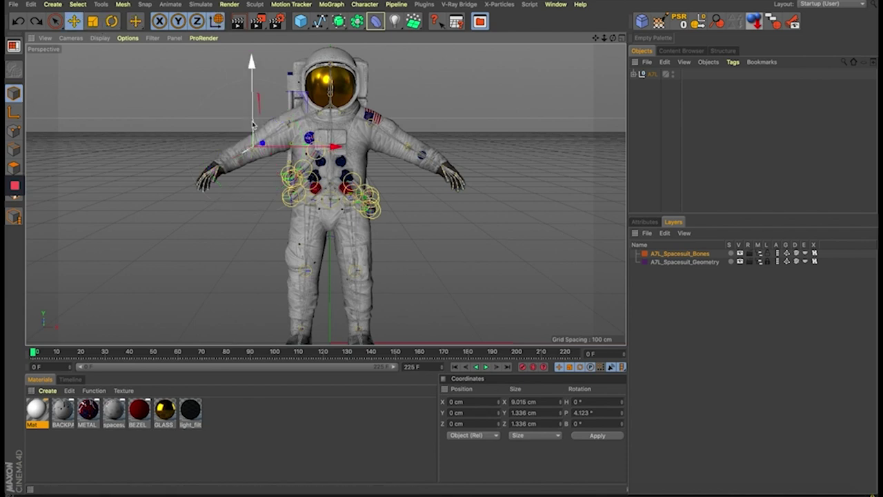
left_click(407, 146)
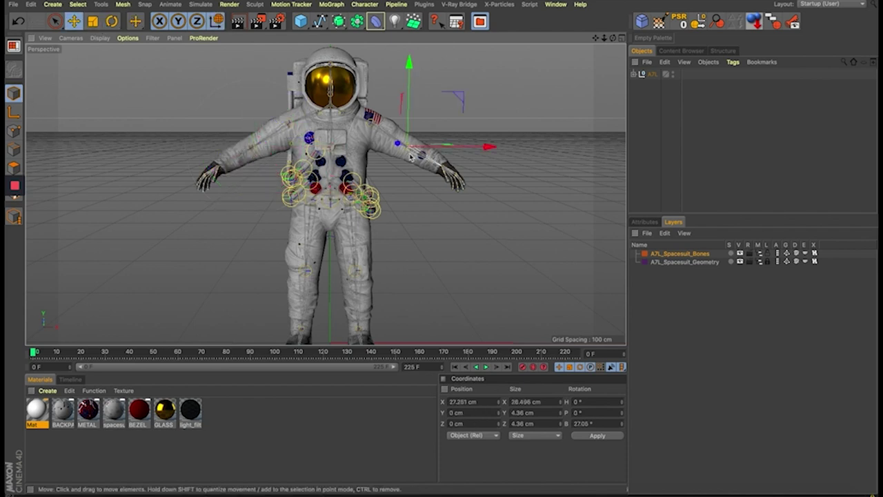
key("r")
mouse_move(432, 166)
left_mouse_down()
mouse_move(413, 139)
mouse_move(333, 144)
left_mouse_up()
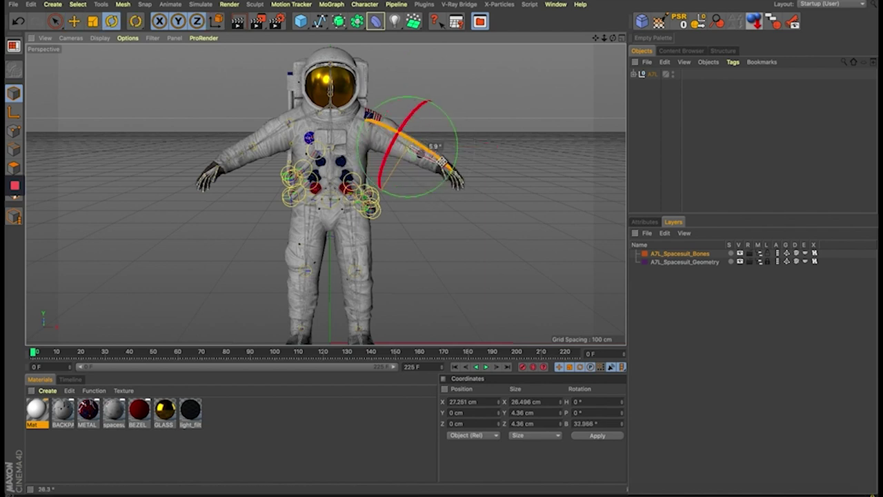
key("ctrl+z")
left_click(289, 127)
left_click_drag(289, 127, 297, 97)
key("ctrl+z")
left_click(411, 153)
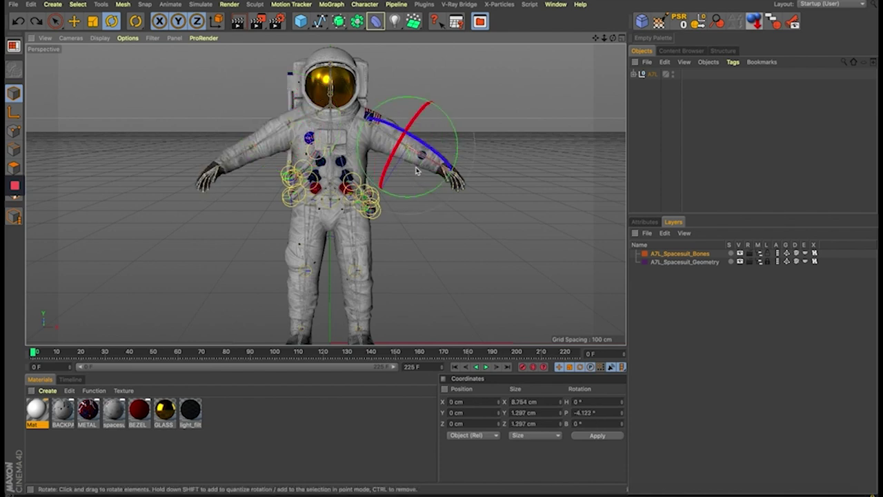
left_click_drag(421, 167, 418, 85, "alt")
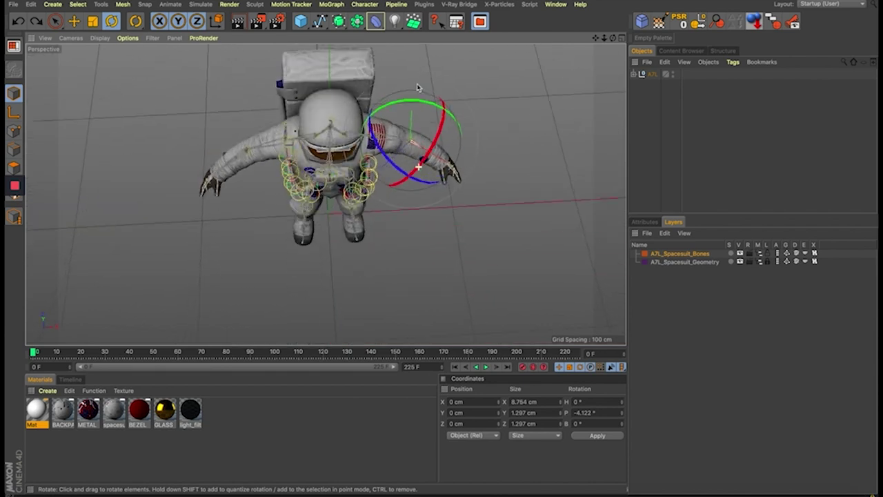
left_click(655, 144)
left_click(416, 146)
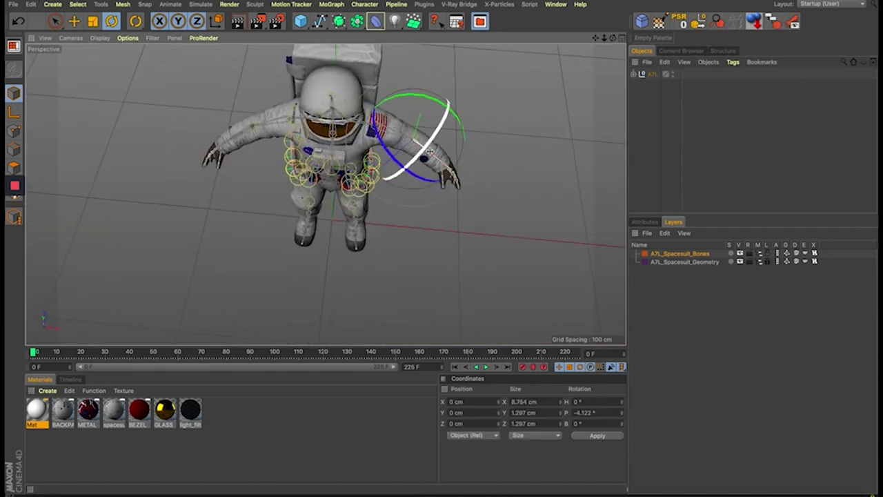
mouse_move(428, 182)
left_mouse_down()
mouse_move(384, 174)
mouse_move(423, 158)
left_mouse_up()
left_click_drag(347, 158, 343, 167, "alt")
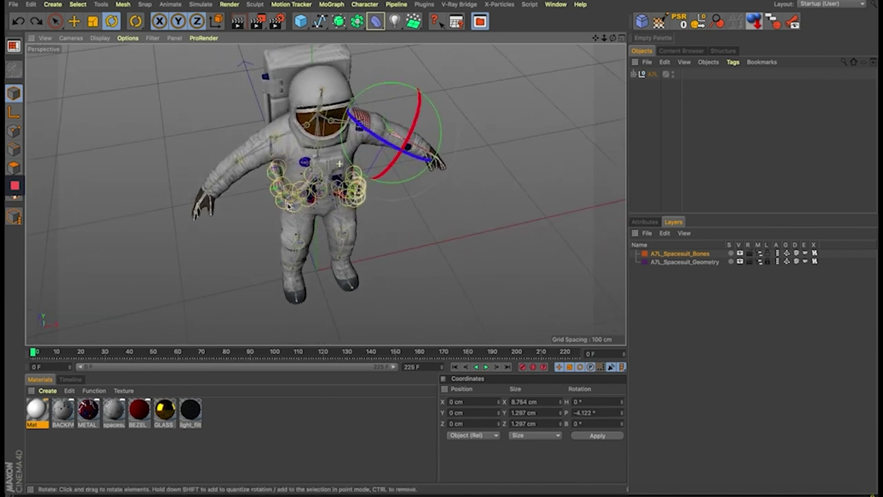
scroll(343, 166, "up", 5)
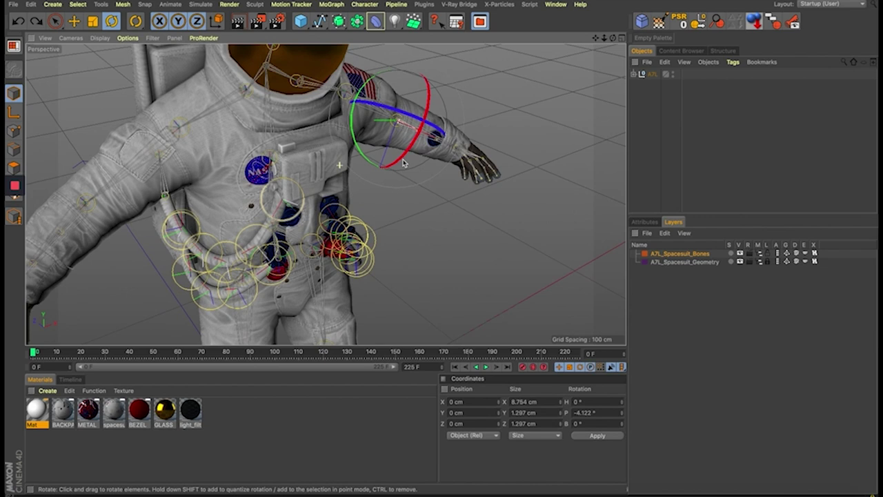
scroll(236, 142, "down", 3)
left_click(237, 143)
mouse_move(227, 175)
left_mouse_down()
mouse_move(282, 123)
mouse_move(269, 142)
left_mouse_up()
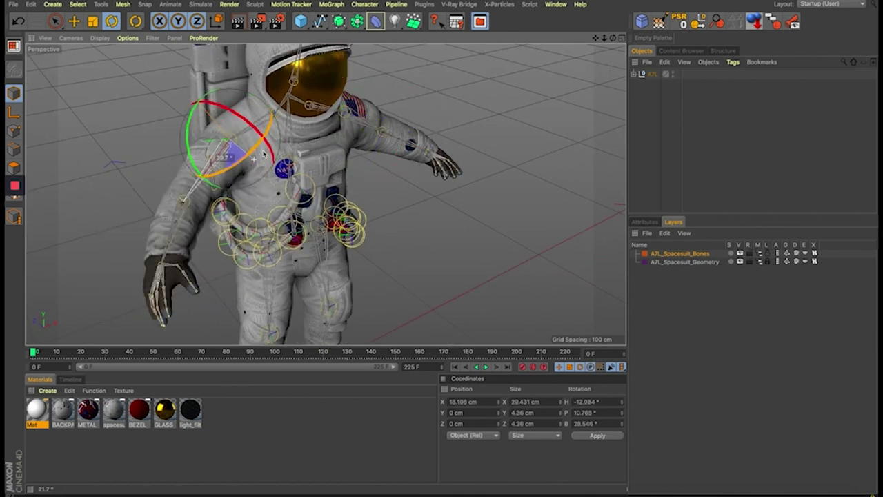
left_click_drag(269, 142, 267, 148)
mouse_move(290, 219)
left_mouse_down("alt")
mouse_move(321, 209)
mouse_move(381, 235)
left_mouse_up("alt")
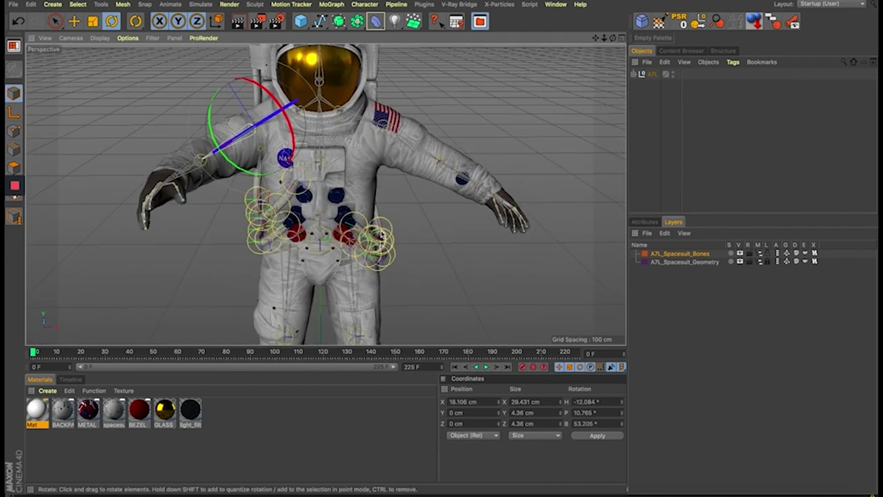
left_click(490, 122)
left_click(207, 164)
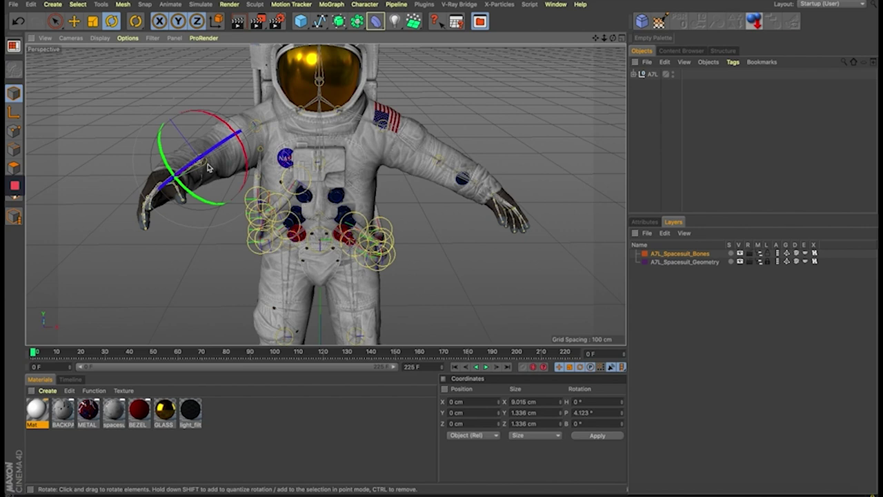
mouse_move(203, 167)
left_mouse_down()
mouse_move(258, 124)
mouse_move(200, 168)
left_mouse_up()
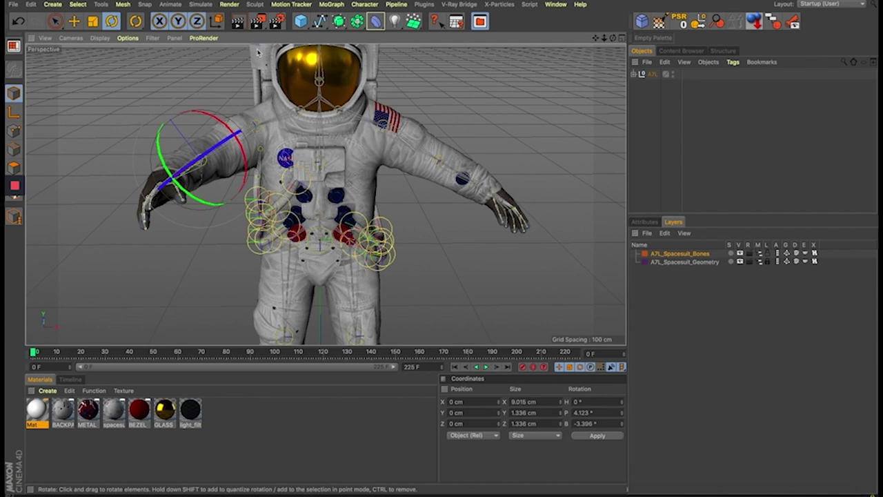
mouse_move(219, 146)
left_mouse_down()
mouse_move(213, 152)
mouse_move(279, 181)
left_mouse_up()
key("ctrl+z")
key("ctrl+z")
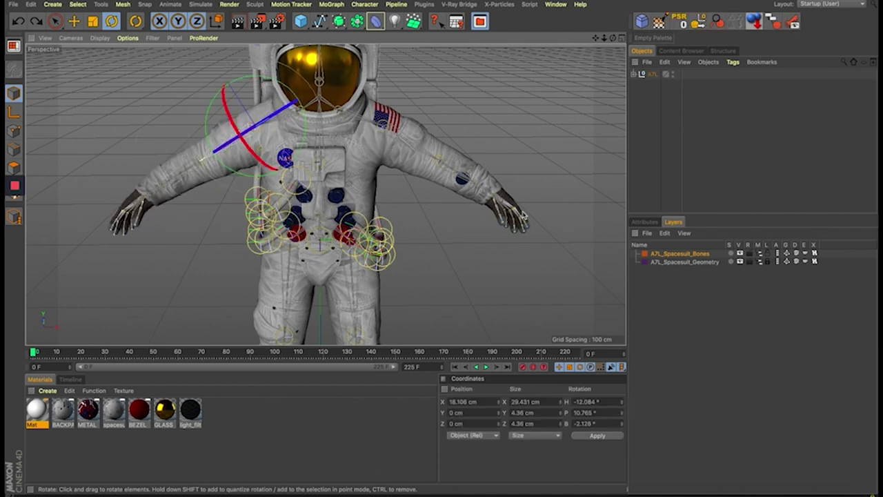
Show the Bip001 R UpperArm joint's coordinates and test a pitch rotation, then undo it
left_click(645, 222)
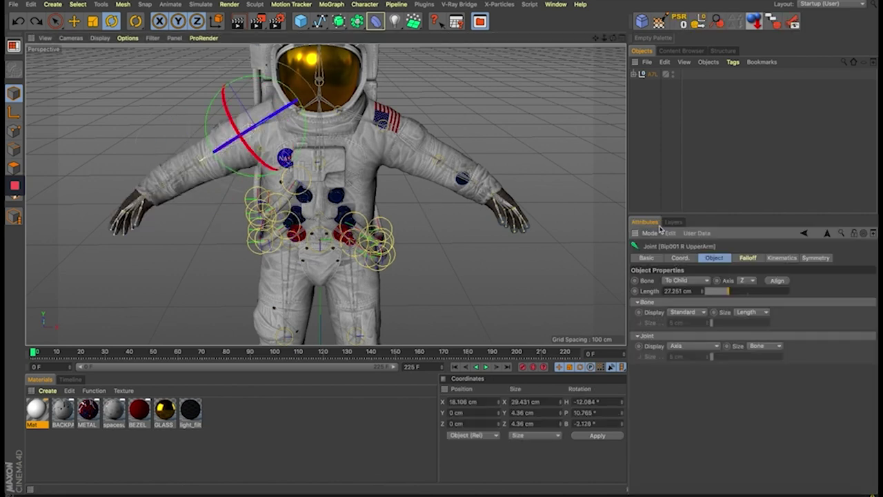
left_click(680, 258)
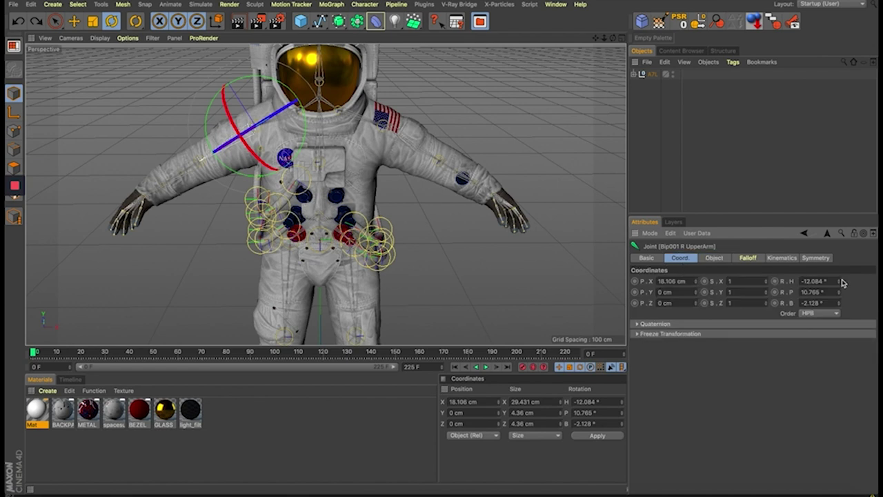
left_click_drag(839, 292, 854, 245)
key("ctrl+z")
Twist the R ForeTwist joint to about 79 degrees and scrub the animation between frames 67 and 0
left_click(199, 179)
left_click_drag(187, 176, 267, 117)
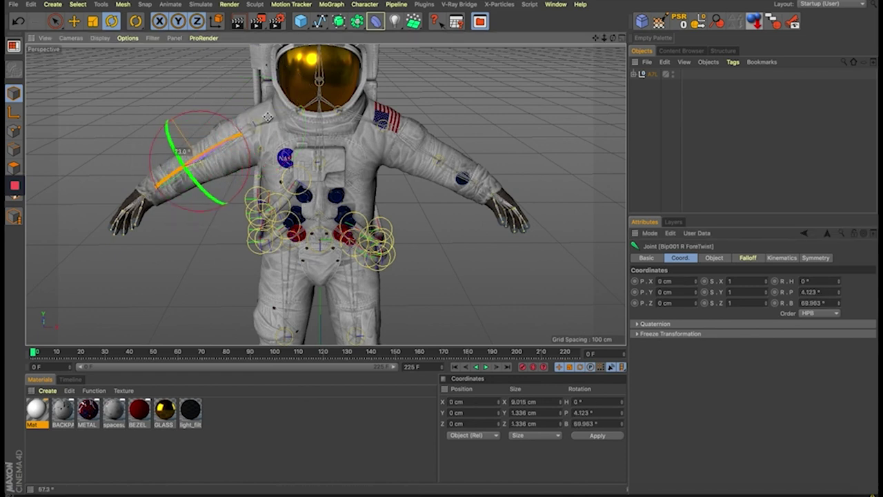
left_click_drag(267, 118, 227, 276)
left_click(196, 352)
left_click_drag(170, 355, 33, 353)
left_click(201, 158)
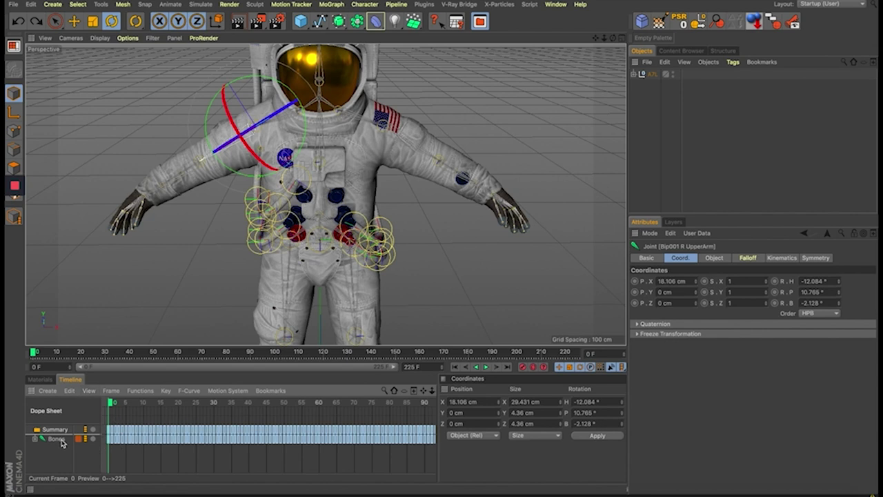
Select all keyframes on the Bones track (frames 0–225) in the Dope Sheet and delete them
left_click(61, 442)
scroll(180, 462, "down", 2)
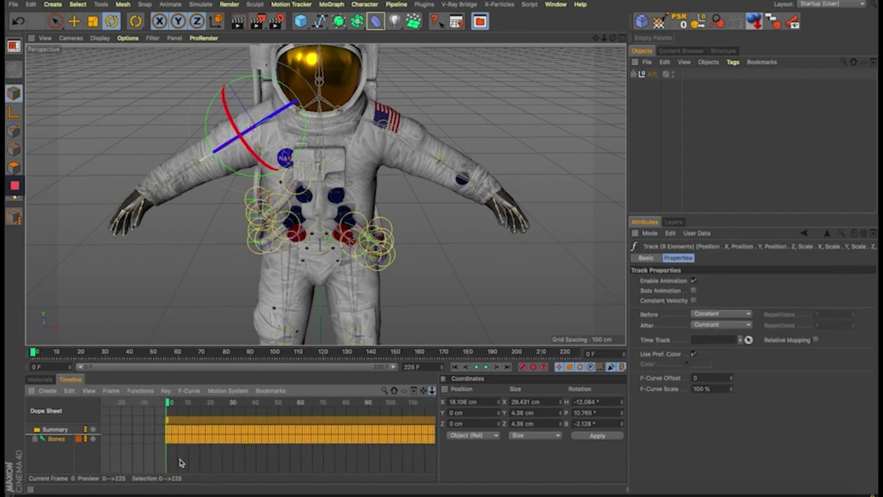
scroll(181, 461, "down", 2)
mouse_move(433, 391)
left_mouse_down()
mouse_move(444, 400)
mouse_move(393, 390)
left_mouse_up()
left_click_drag(401, 454, 127, 411)
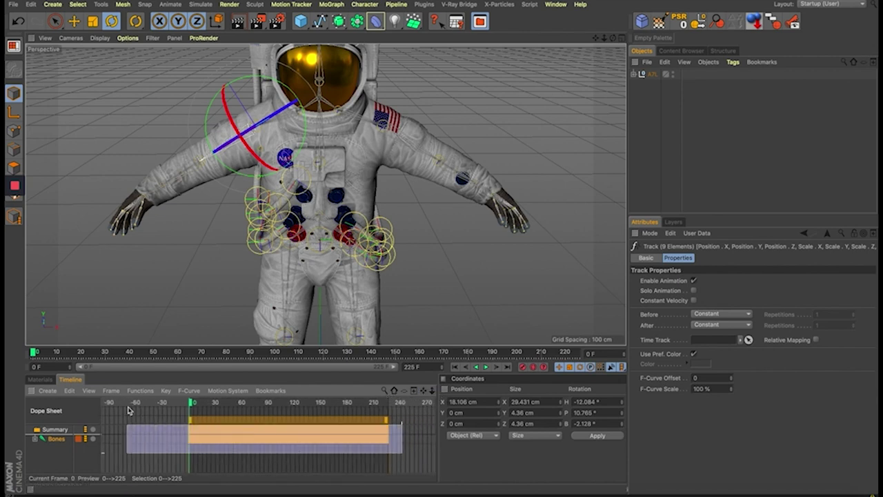
key("Delete")
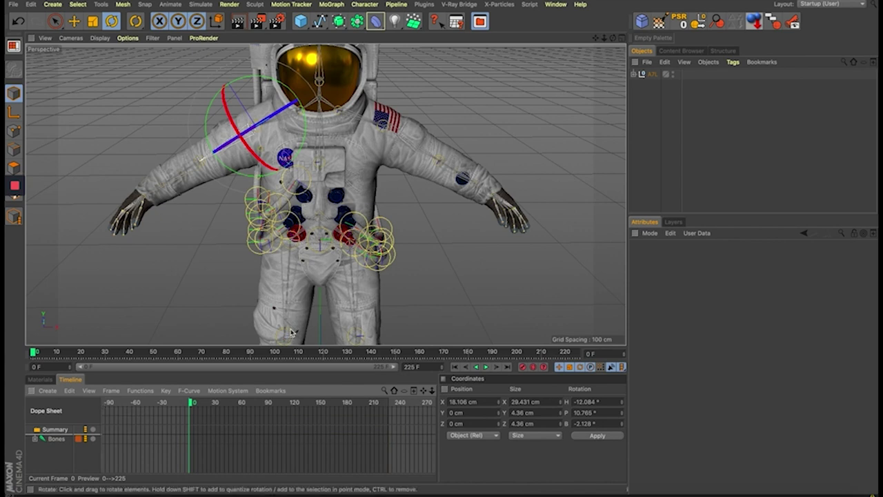
left_click(45, 380)
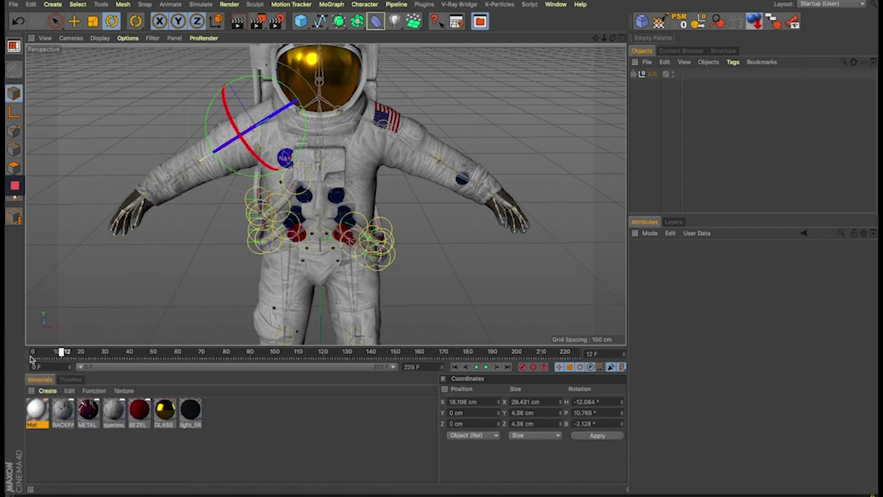
Test-rotate the Bip001 R Forearm joint, then undo back to the T-pose
left_click(202, 162)
left_click_drag(198, 165, 241, 121)
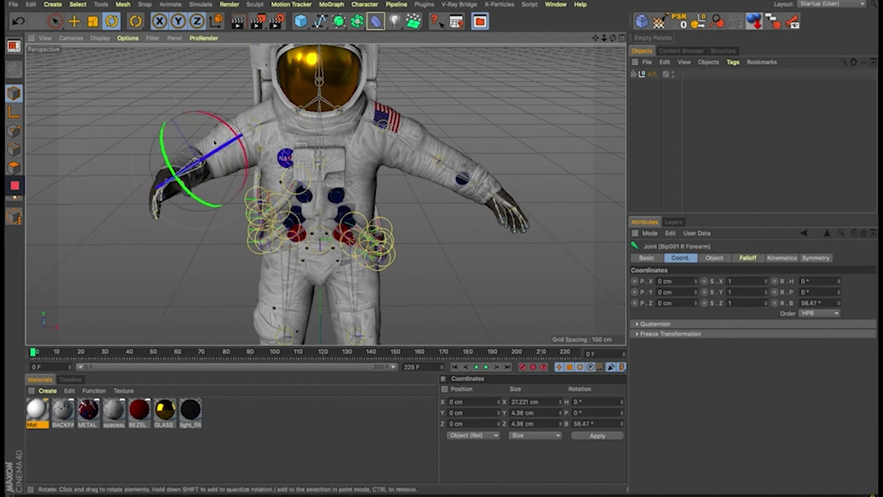
left_click_drag(167, 141, 172, 196)
key("ctrl+z")
key("ctrl+z")
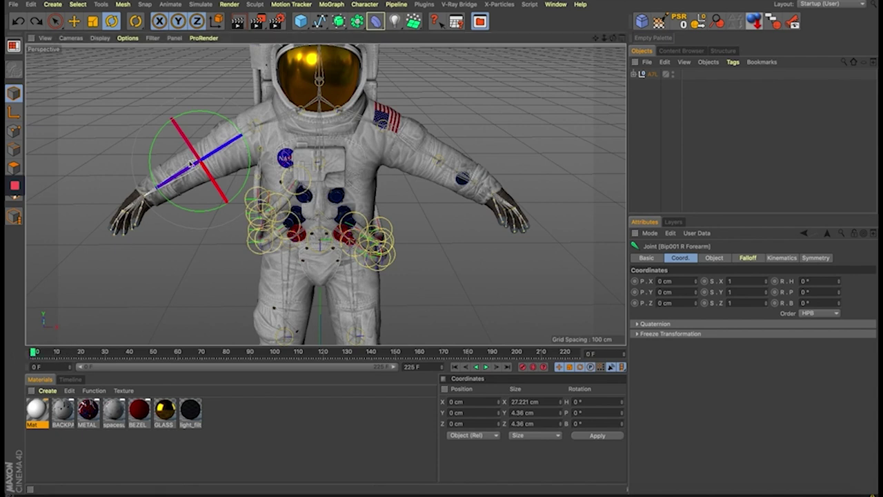
Check the emptied Bones track, deselect the forearm joint, and bring up the Layers list
left_click(70, 379)
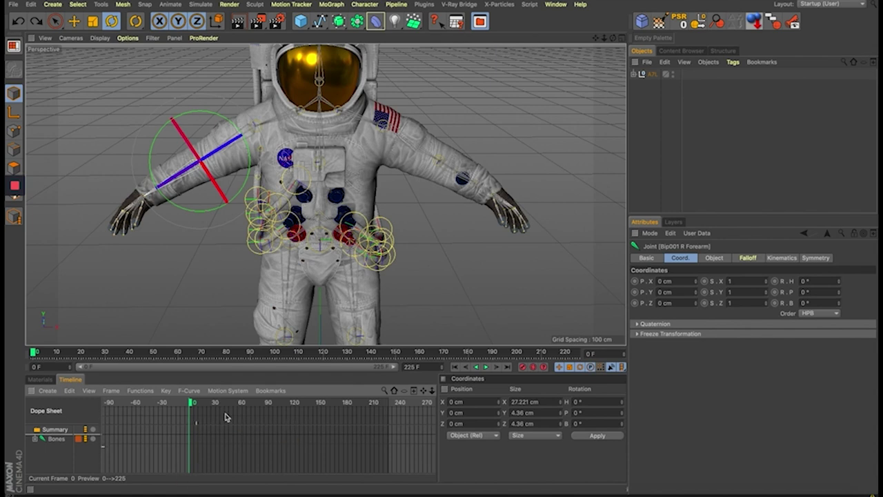
left_click(39, 379)
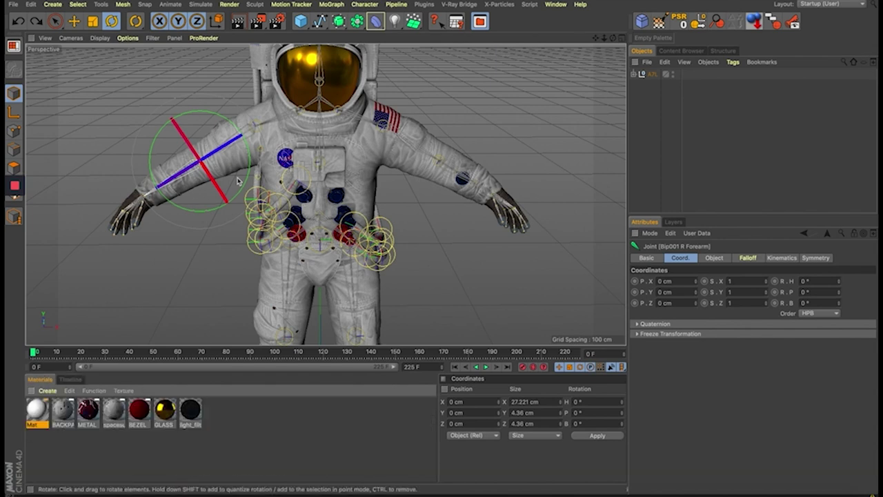
left_click(661, 153)
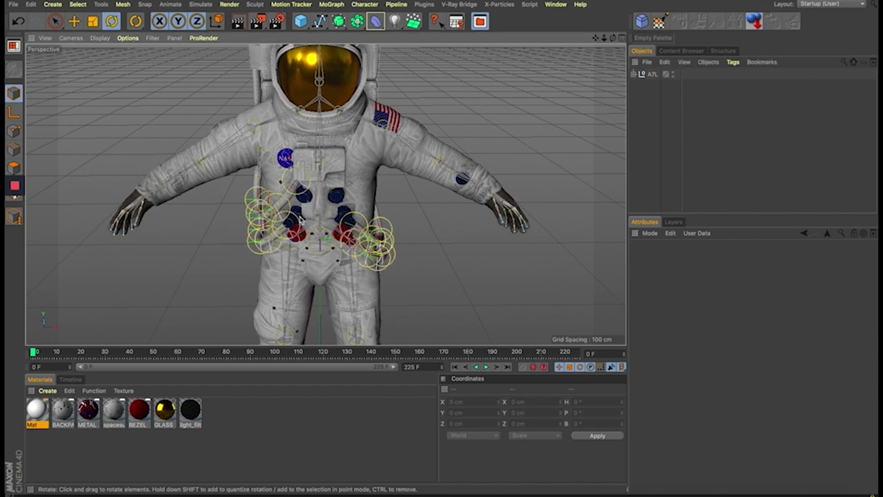
mouse_move(335, 223)
left_mouse_down("alt")
mouse_move(305, 202)
mouse_move(358, 207)
left_mouse_up("alt")
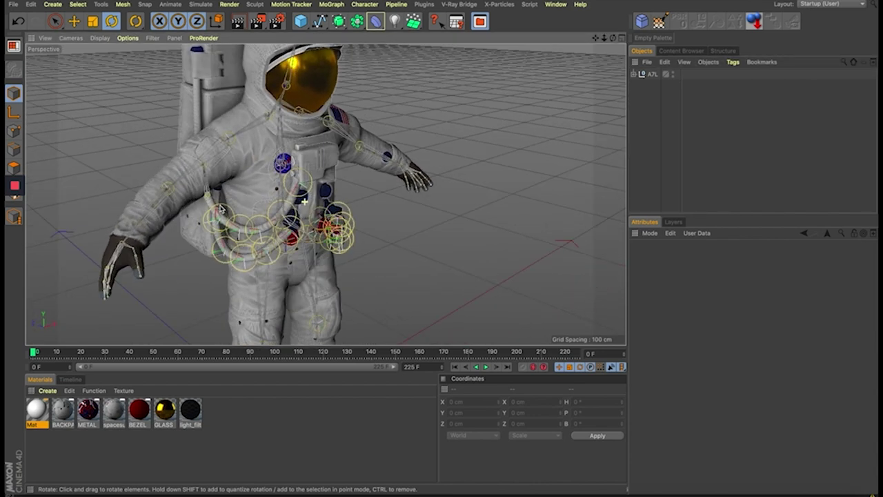
left_click(673, 222)
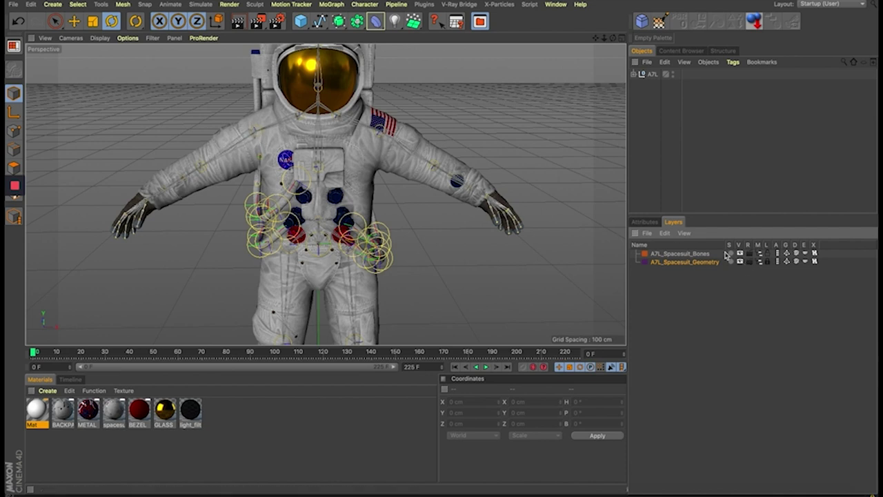
Briefly hide the suit geometry, then rotate the right upper arm and clavicle to lower the arm to the waist
left_click(741, 262)
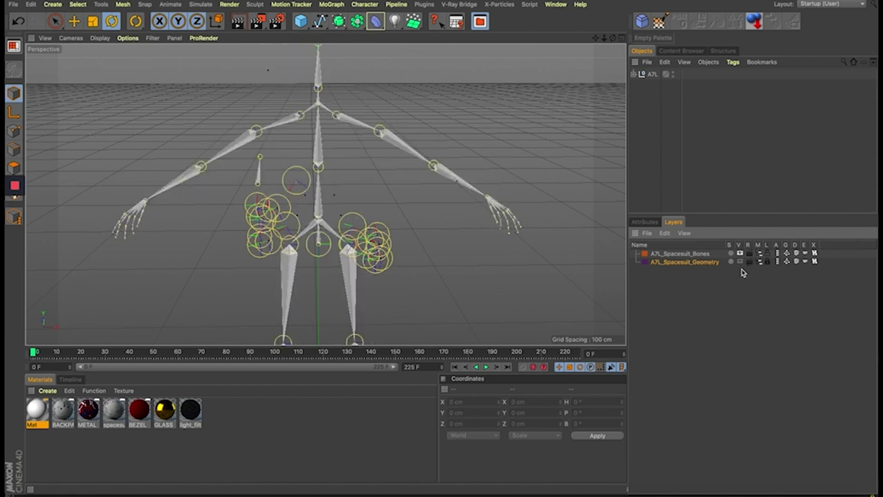
left_click(740, 262)
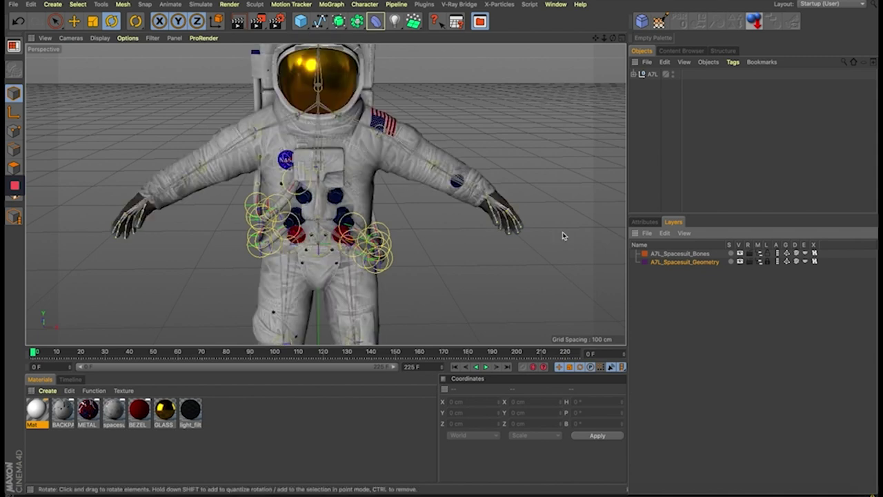
left_click(208, 172)
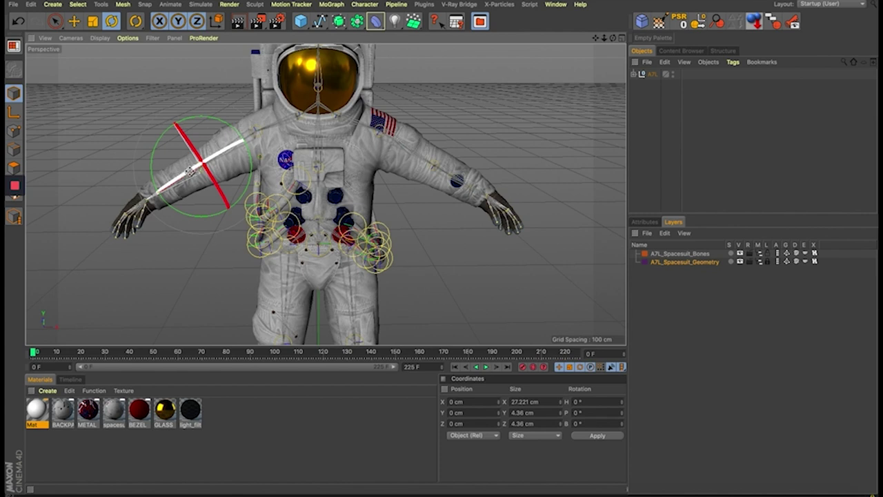
left_click_drag(189, 171, 262, 135)
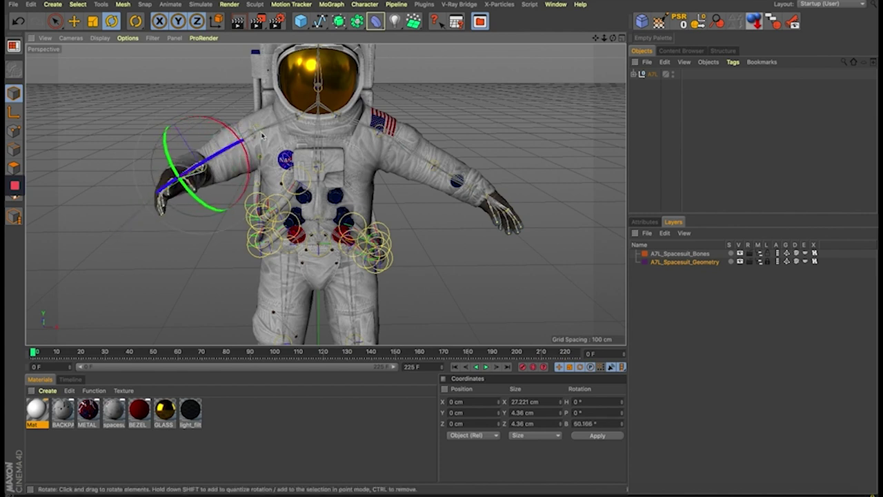
left_click(256, 138)
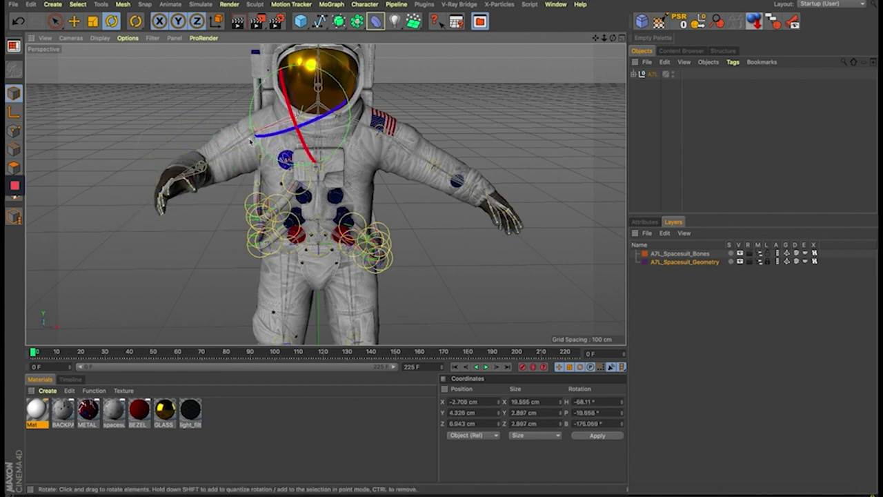
left_click(250, 141)
mouse_move(252, 138)
left_mouse_down()
mouse_move(228, 111)
mouse_move(266, 140)
mouse_move(265, 166)
mouse_move(249, 165)
left_mouse_up()
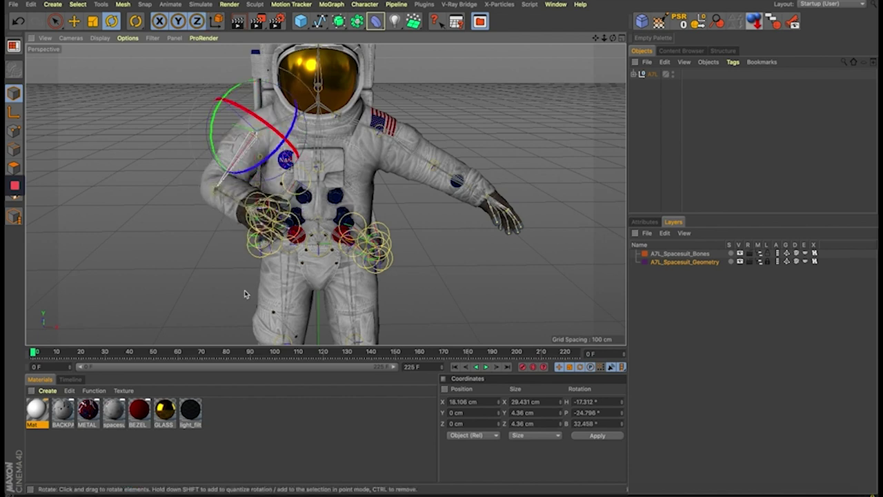
key("w")
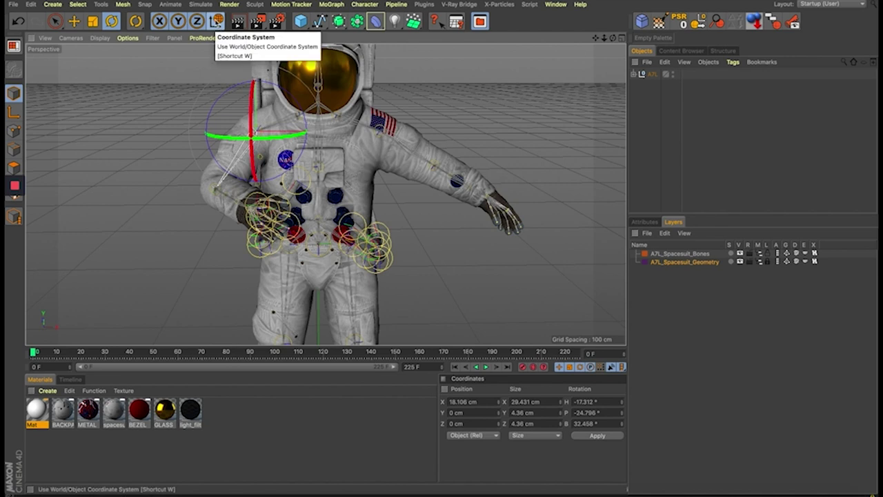
Rotate the right arm further in world axes, then undo back to the outstretched pose
mouse_move(219, 114)
left_mouse_down()
mouse_move(223, 97)
mouse_move(231, 134)
mouse_move(250, 102)
mouse_move(248, 149)
mouse_move(256, 136)
left_mouse_up()
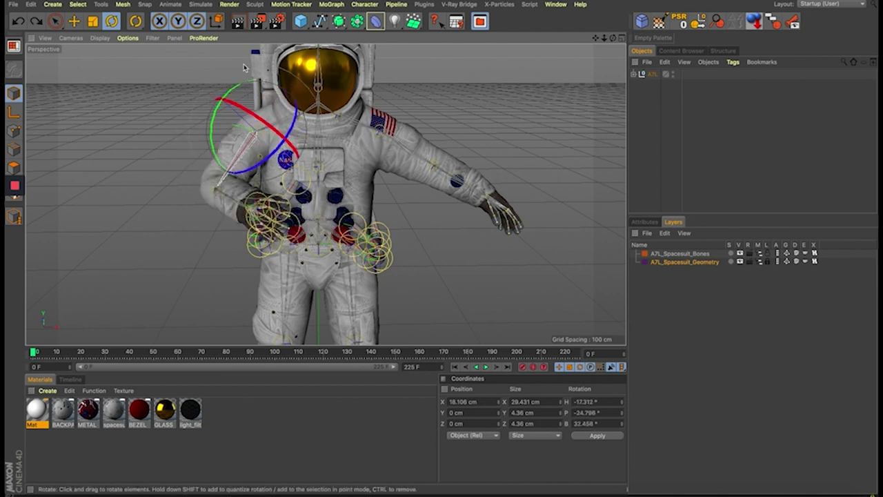
key("w")
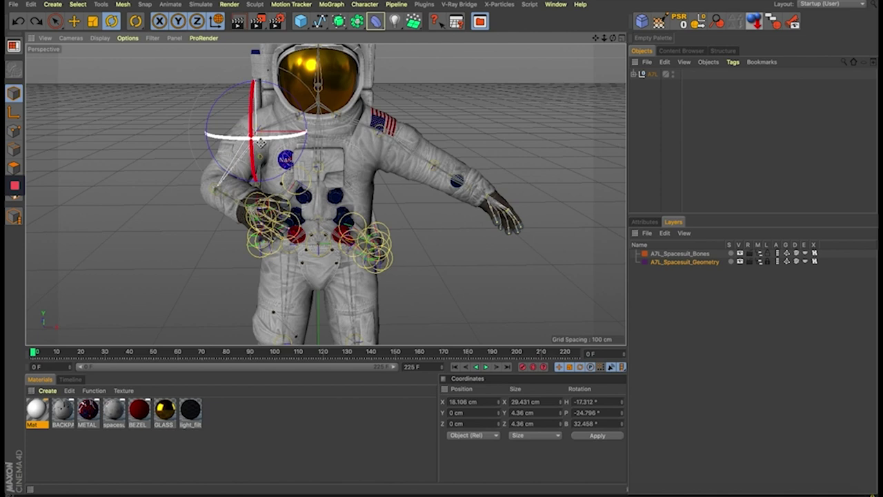
mouse_move(269, 141)
left_mouse_down()
mouse_move(205, 137)
mouse_move(252, 127)
mouse_move(284, 159)
left_mouse_up()
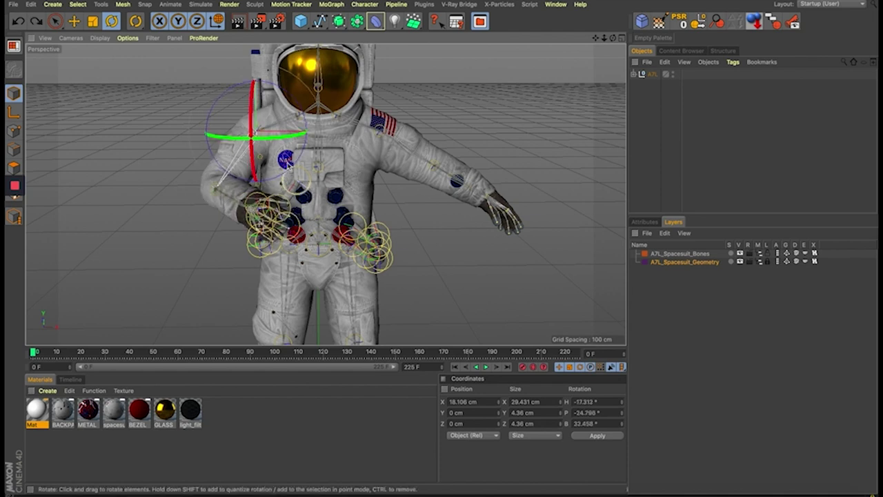
key("w")
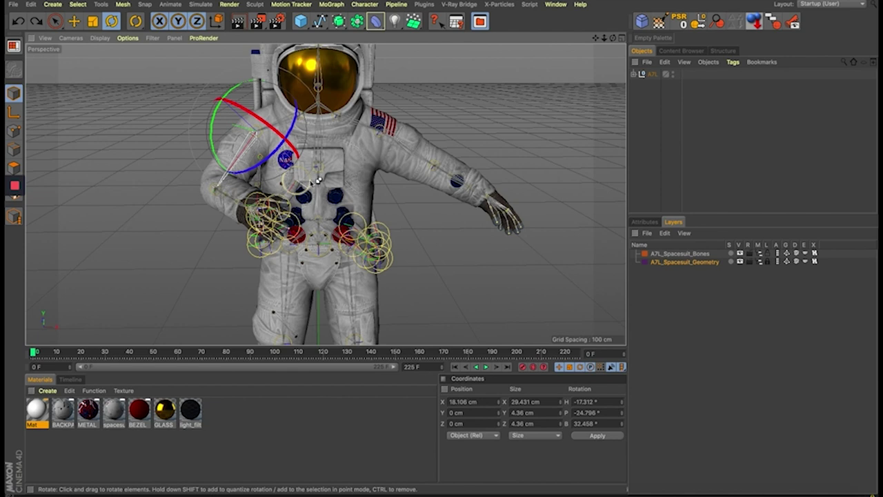
key("ctrl+z")
key("ctrl+z")
key("ctrl+z")
key("ctrl+z")
key("ctrl+z")
key("ctrl+z")
key("ctrl+z")
key("ctrl+z")
key("ctrl+z")
key("ctrl+z")
key("ctrl+z")
key("ctrl+z")
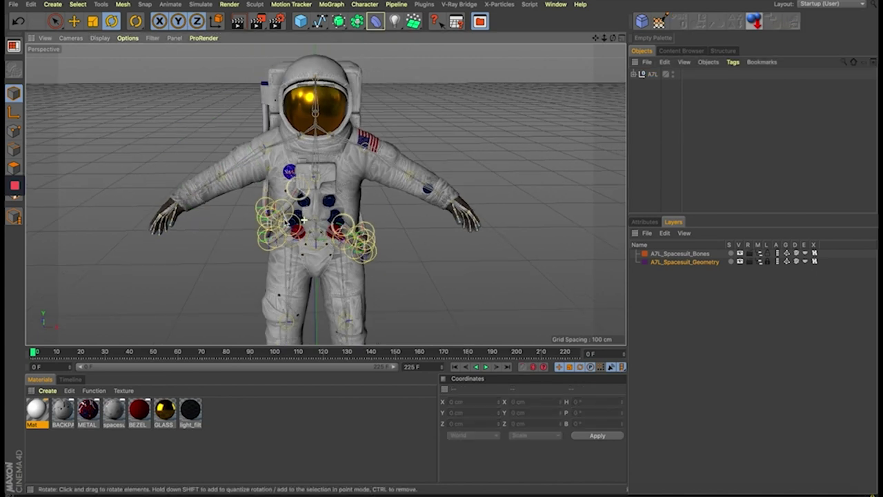
key("ctrl+z")
key("ctrl+z")
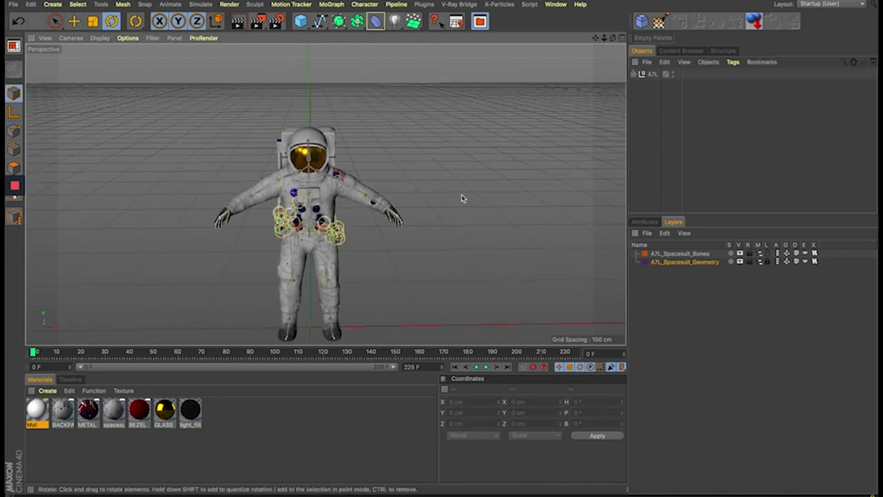
Show the R UpperArm joint's attributes, reading H -12.084°, P 10.765°, B -2.128°
left_click(644, 222)
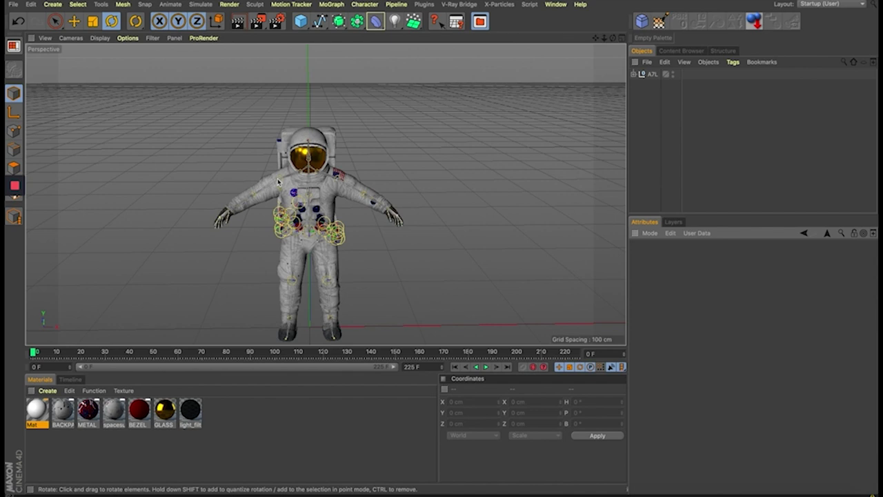
left_click(278, 181)
scroll(272, 179, "up", 3)
scroll(270, 177, "up", 3)
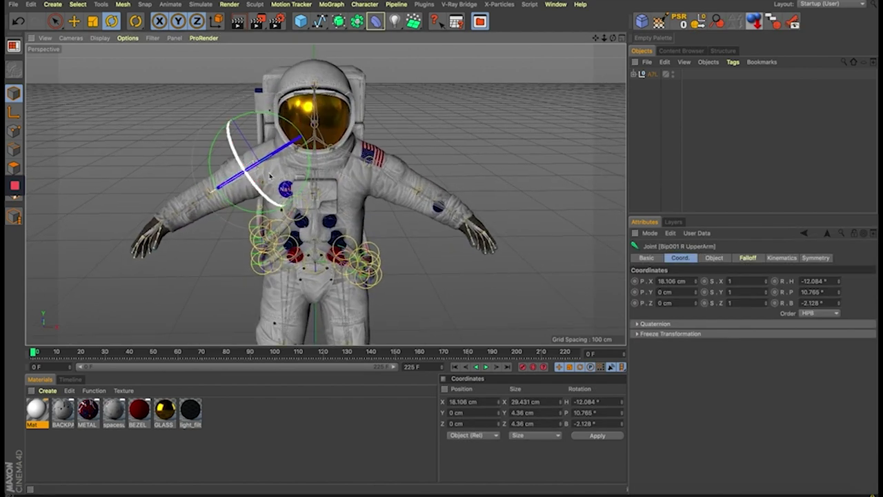
left_click_drag(270, 177, 257, 178, "alt")
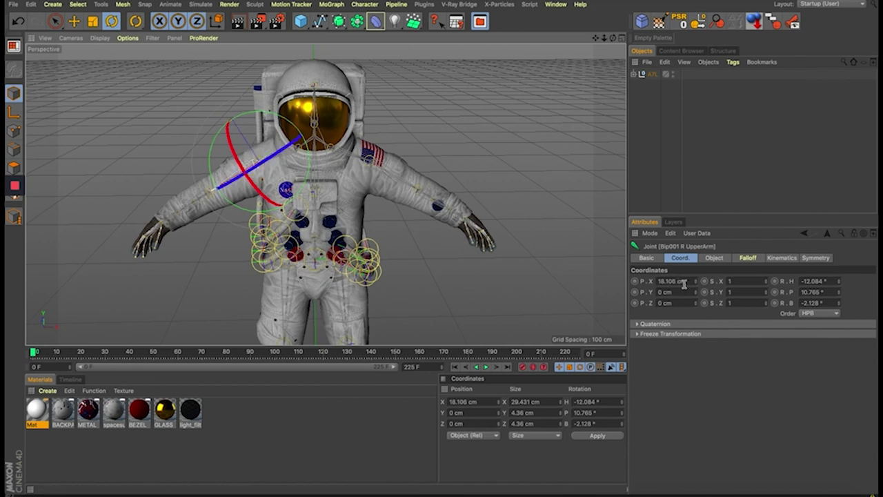
Apply Freeze All to the R UpperArm joint so its position reads 0 cm and rotations 0°
left_click_drag(839, 281, 680, 324)
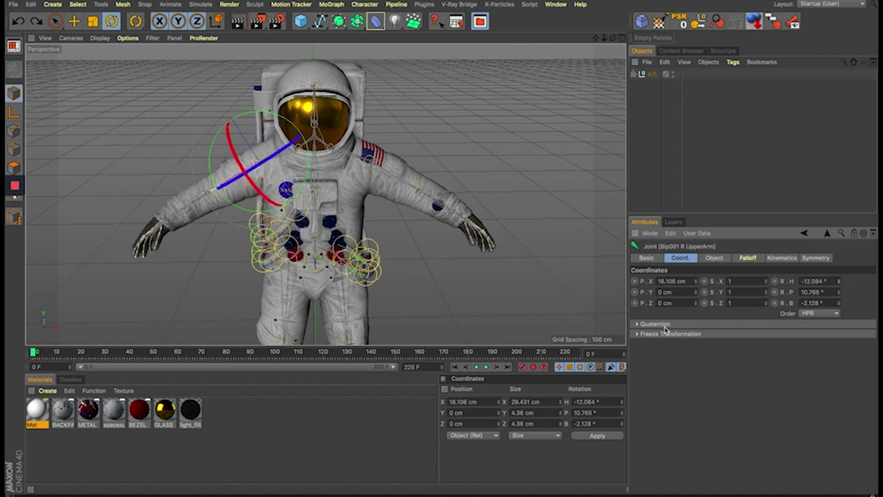
left_click(664, 335)
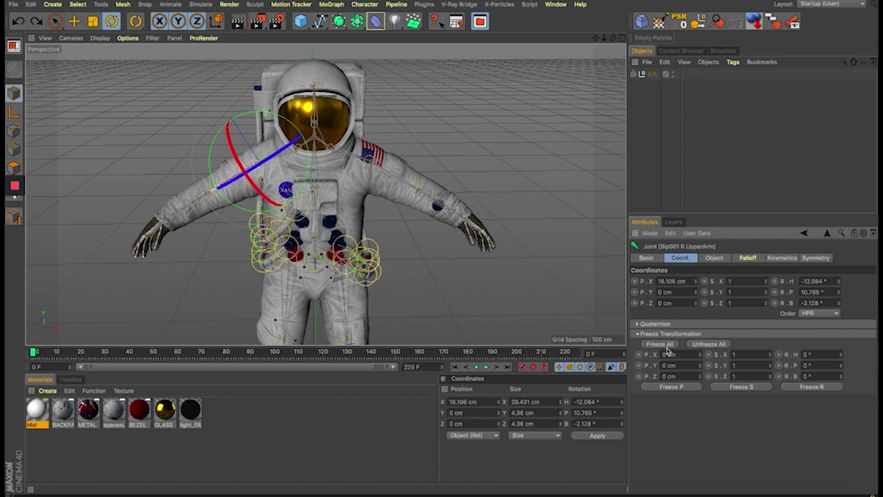
left_click(660, 345)
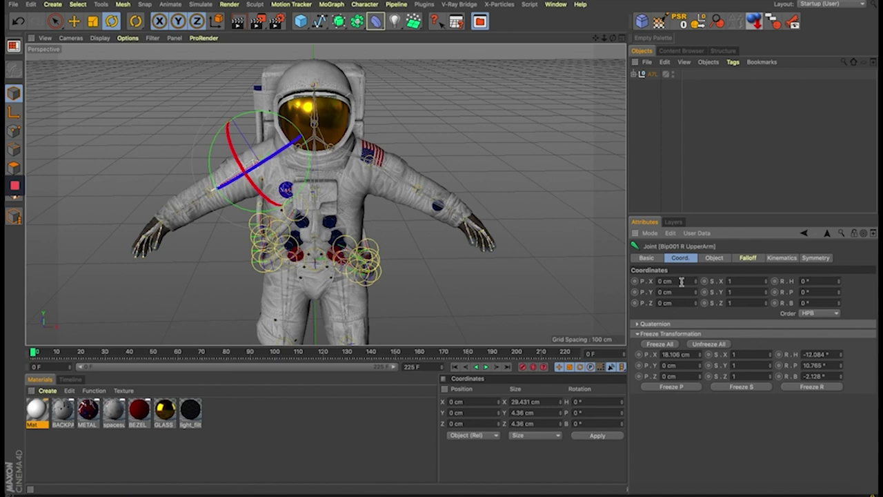
left_click(650, 335)
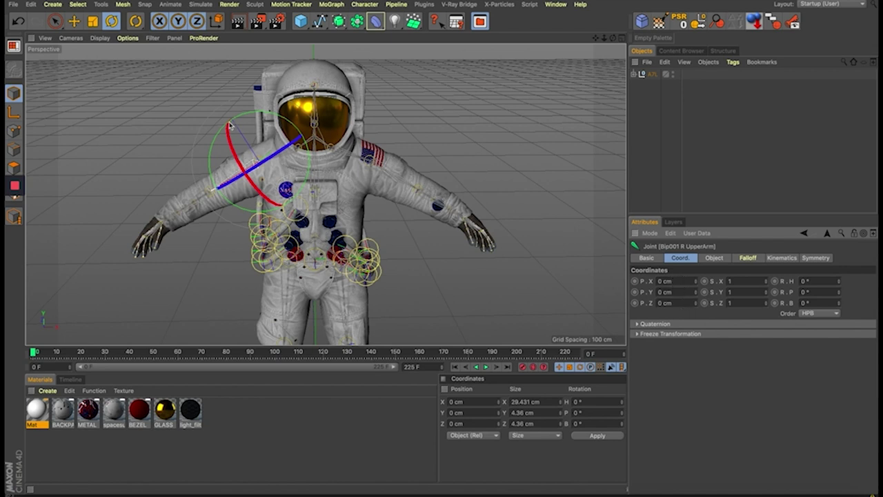
Rotate the right upper arm joint downward, then deselect it
mouse_move(229, 124)
left_mouse_down()
mouse_move(262, 166)
mouse_move(255, 81)
left_mouse_up()
key("e")
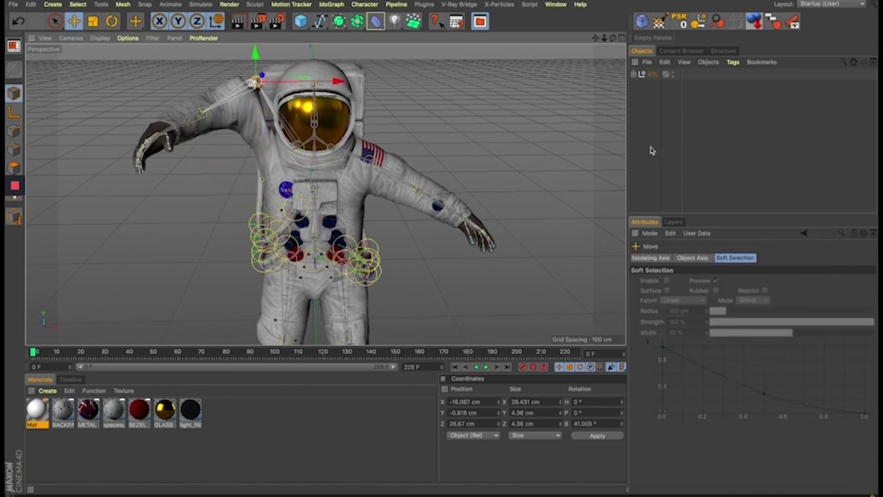
left_click(461, 122)
Select the right clavicle joint and set its position and rotation fields to 0
left_click(259, 84)
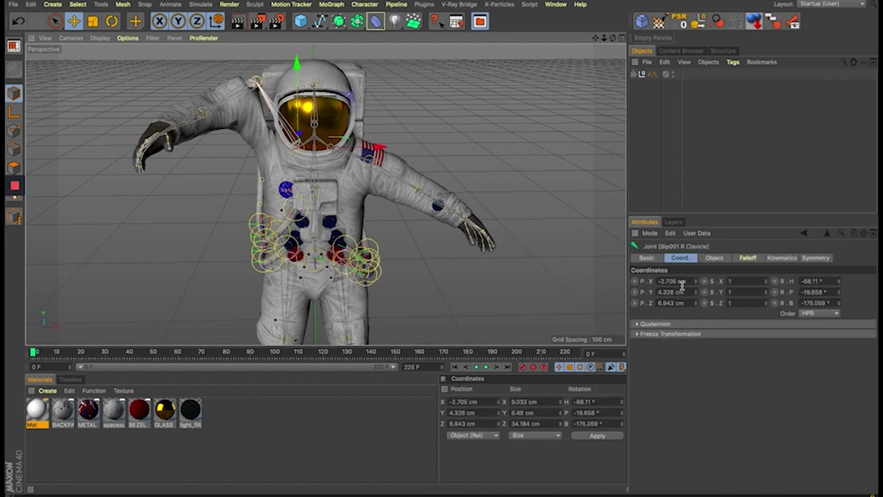
left_click(679, 283)
type("0")
key("Tab")
type("0")
key("Tab")
type("0")
key("Tab")
key("Tab")
key("Tab")
key("Tab")
type("0")
key("Tab")
type("0")
key("Tab")
type("0")
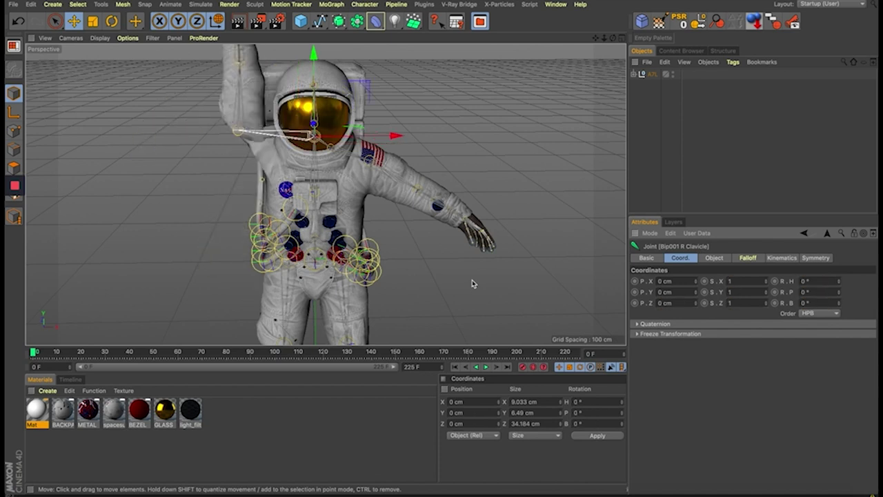
Undo the clavicle's zeroed values and a small nudge of the right upper arm
key("ctrl+z")
key("ctrl+z")
key("ctrl+z")
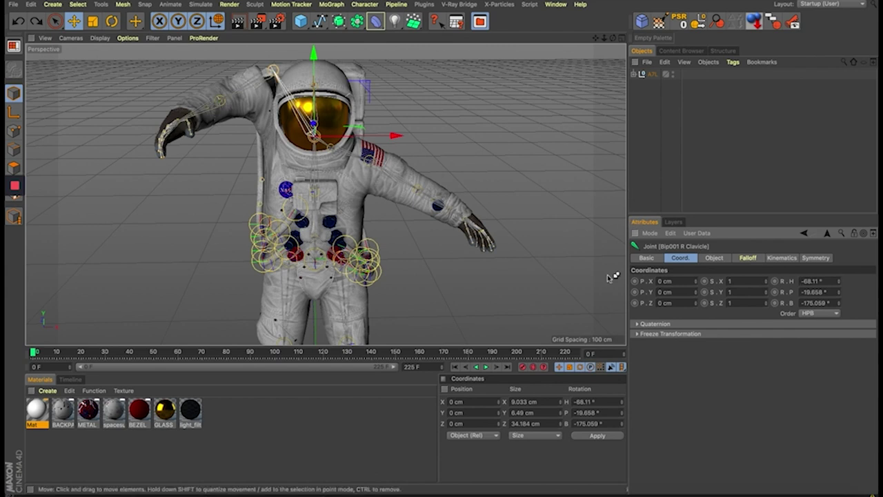
key("ctrl+z")
key("ctrl+z")
key("ctrl+z")
key("ctrl+z")
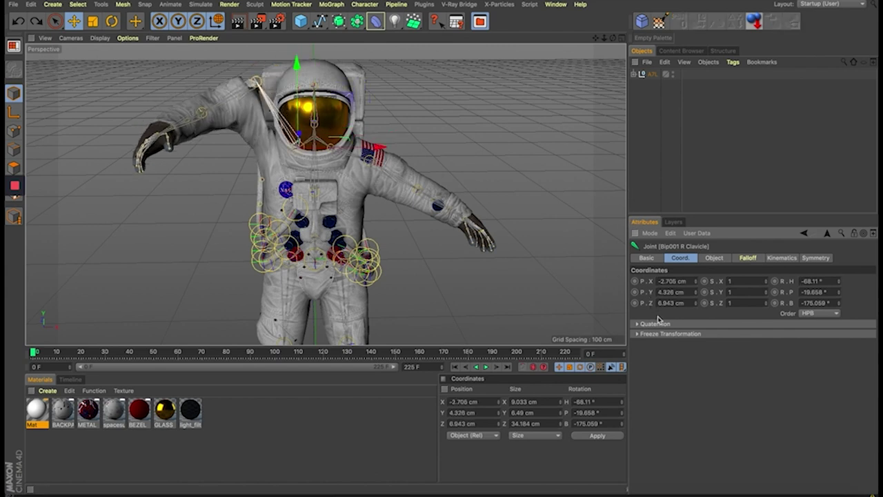
key("ctrl+z")
key("ctrl+z")
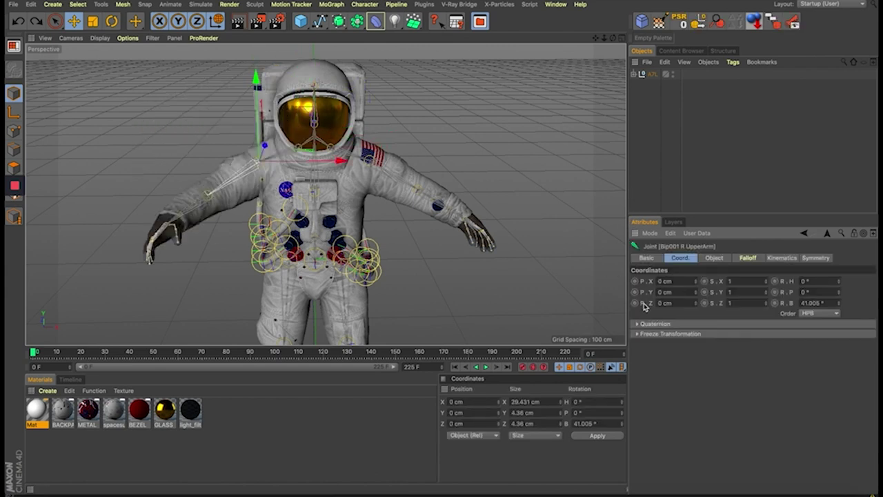
left_click_drag(324, 163, 320, 166)
key("ctrl+z")
key("r")
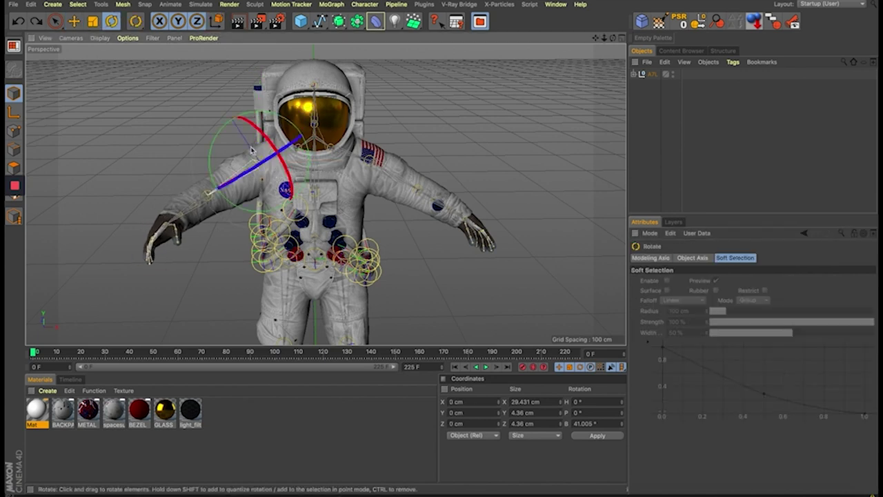
Rotate the right upper arm up, Reset PSR to its rest pose, then rotate it slightly again
left_click_drag(215, 135, 210, 113)
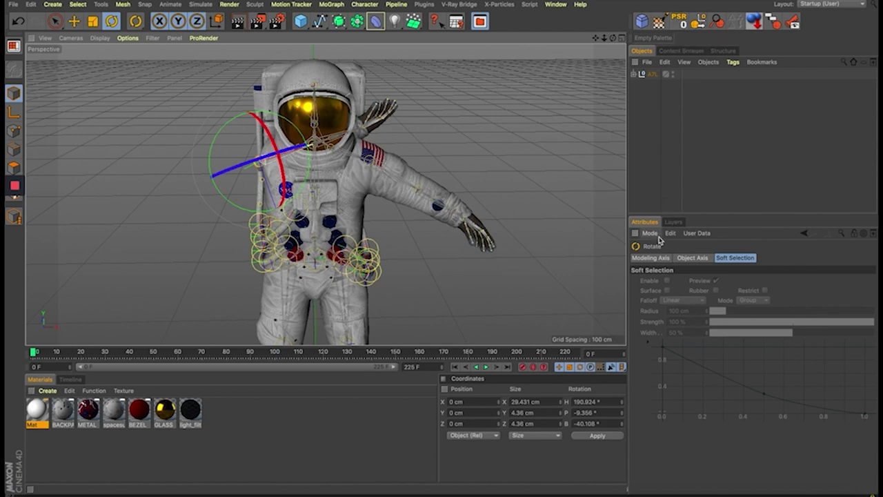
left_click(683, 26)
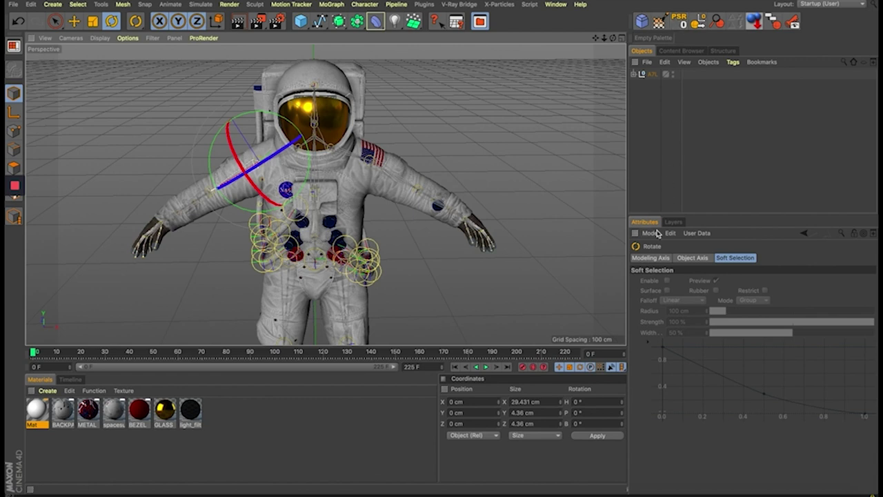
left_click(209, 191)
left_click_drag(227, 179, 507, 193)
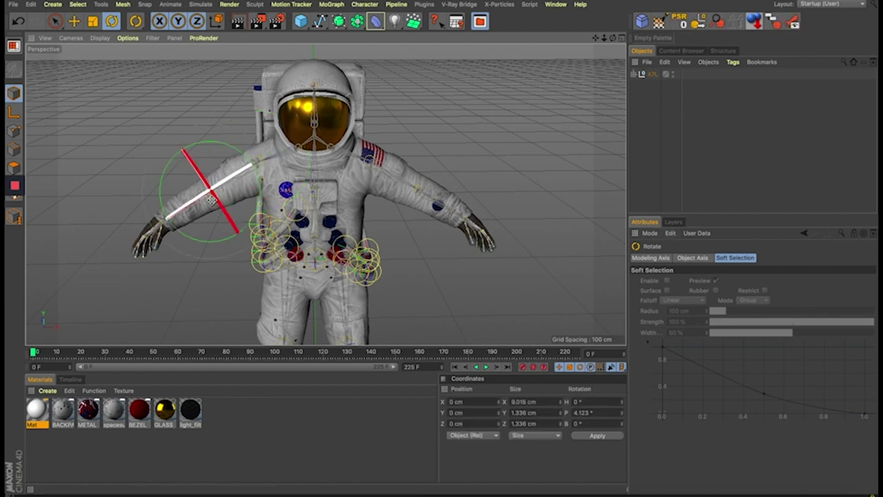
left_click(687, 258)
left_click(715, 143)
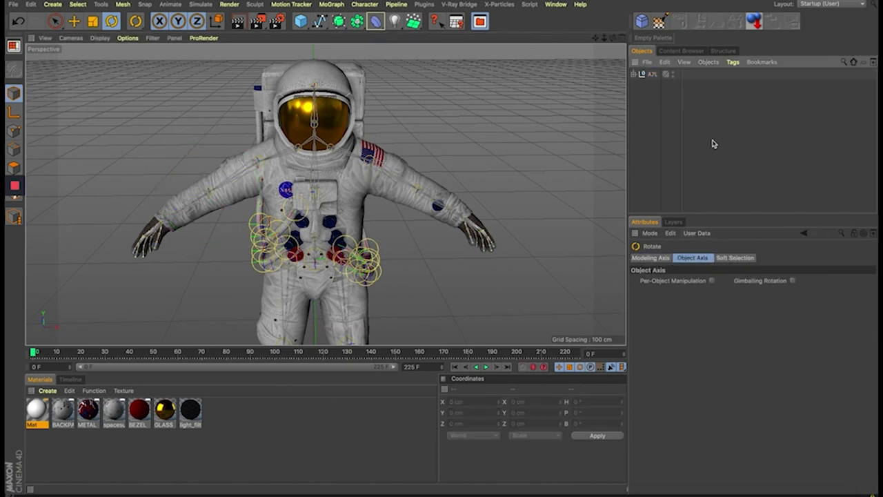
Rotate the right upper arm about 20 degrees, then select the right clavicle joint
left_click(74, 21)
left_click(211, 196)
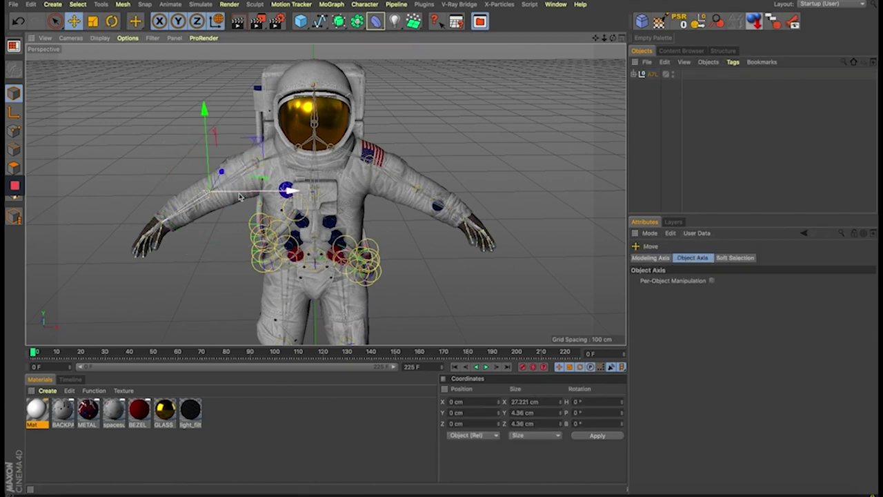
key("r")
mouse_move(207, 206)
left_mouse_down()
mouse_move(226, 171)
mouse_move(285, 169)
left_mouse_up()
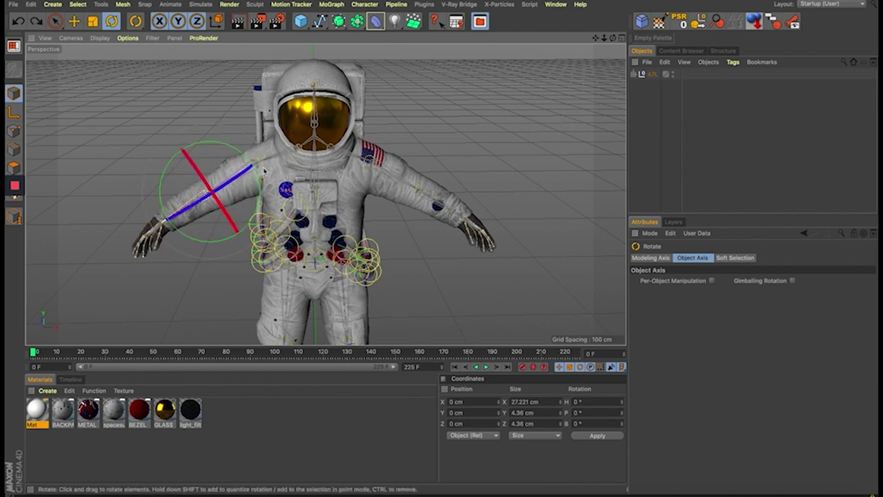
left_click(264, 171)
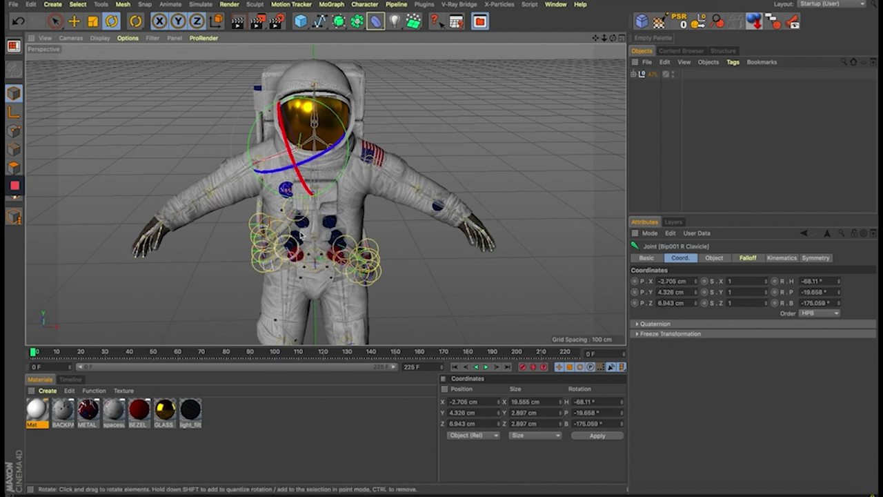
Freeze the right clavicle's transformation so its coordinates read zero
left_click_drag(290, 221, 266, 263, "alt")
left_click(657, 334)
left_click(661, 387)
left_click(657, 334)
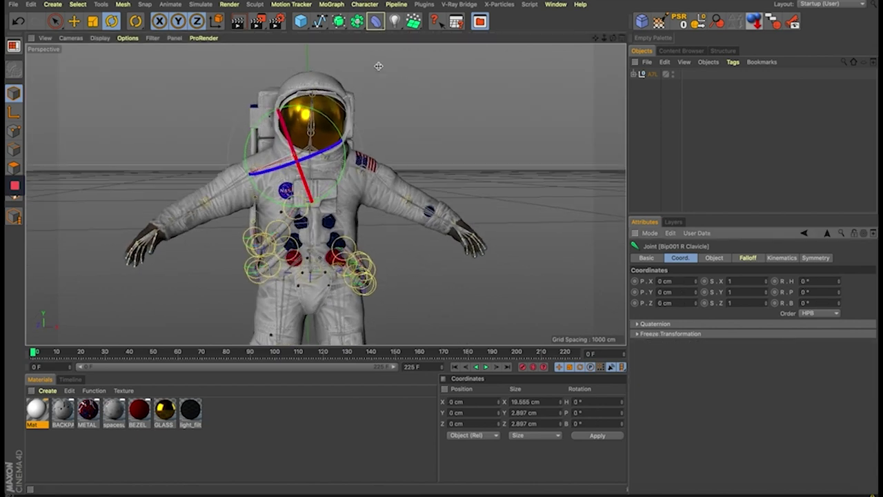
Swing the arm down and overhead via the clavicle, pull it left, then Reset PSR
left_click_drag(339, 180, 340, 141)
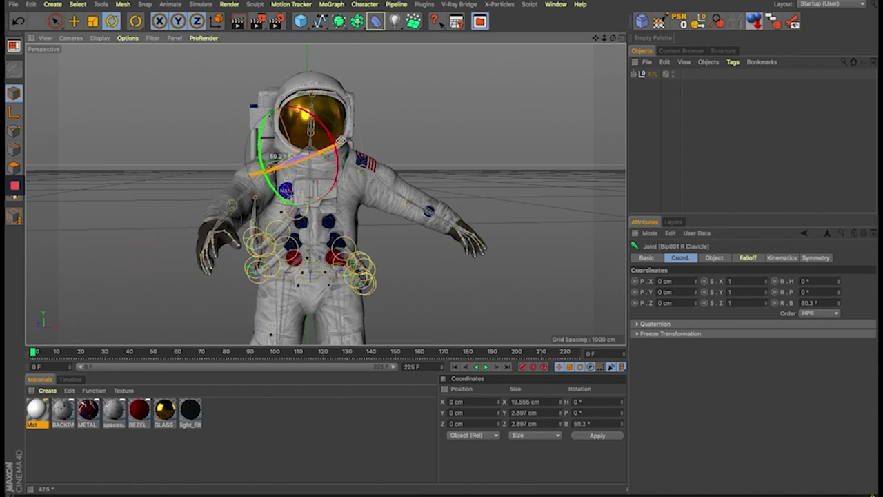
mouse_move(280, 157)
left_mouse_down()
mouse_move(273, 111)
mouse_move(338, 140)
left_mouse_up()
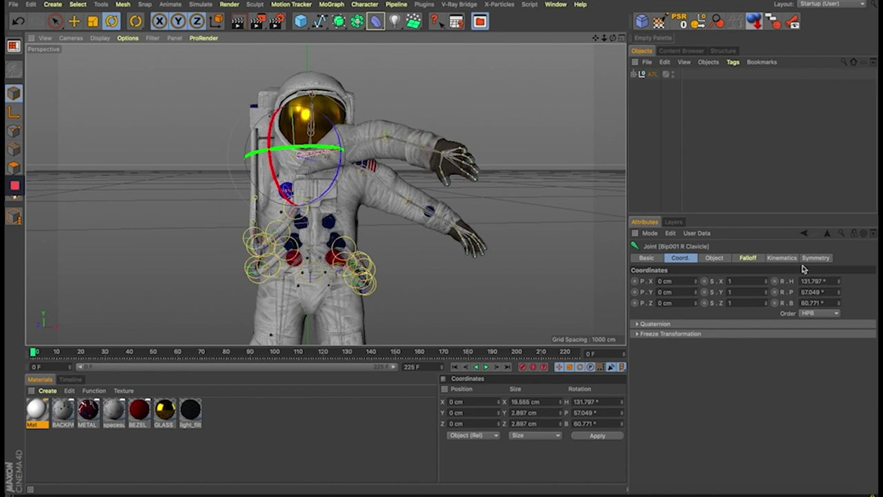
key("e")
left_click_drag(338, 159, 138, 160)
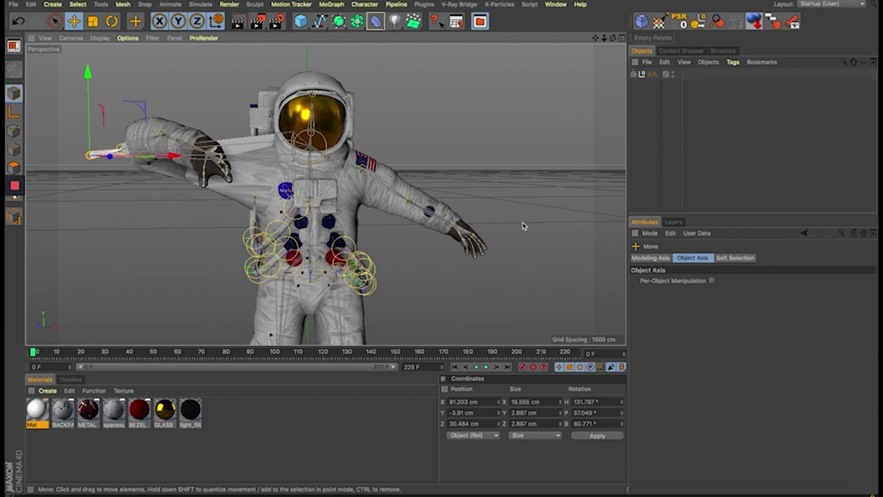
left_click(679, 21)
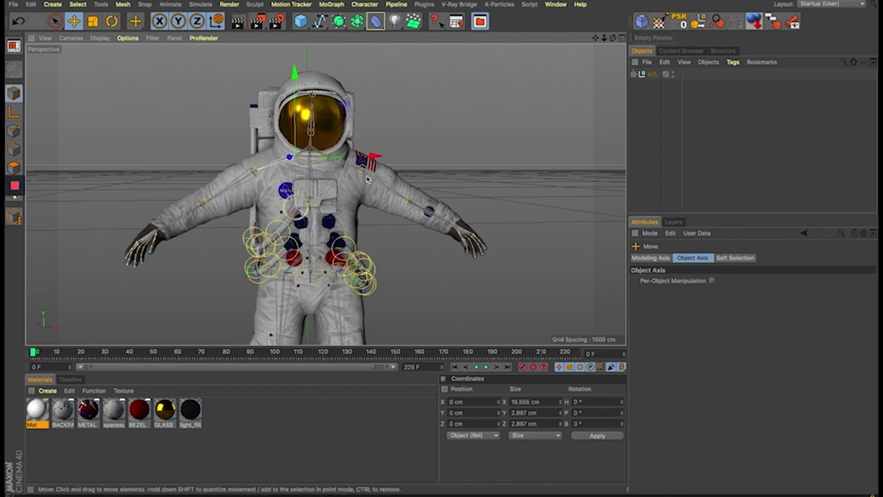
Select the A7L null, check its Layers, and orbit and zoom to a three-quarter view
left_click(643, 85)
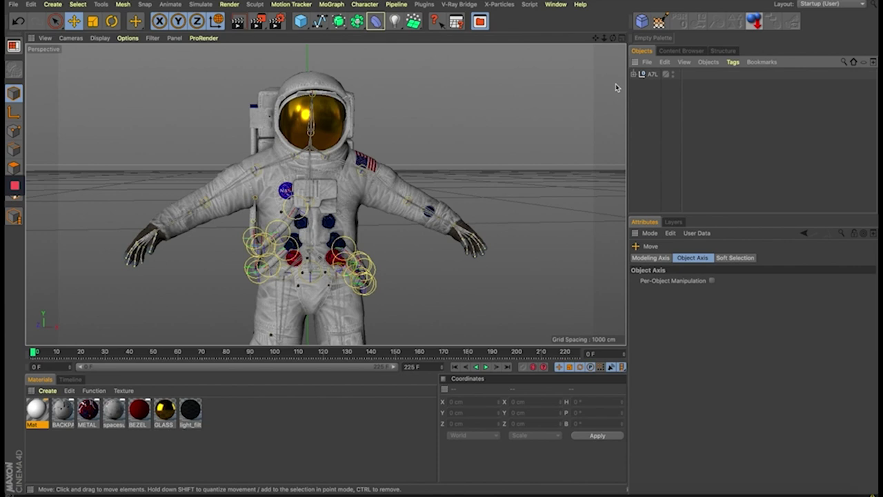
left_click(653, 75)
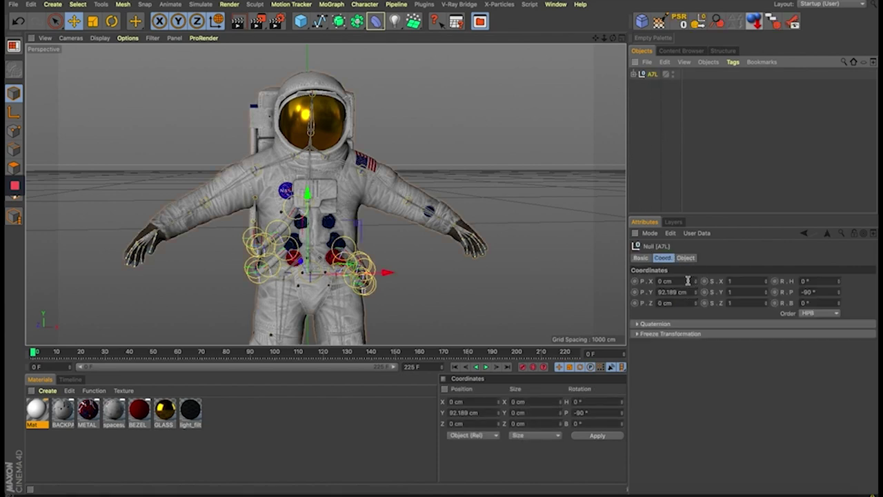
left_click(673, 221)
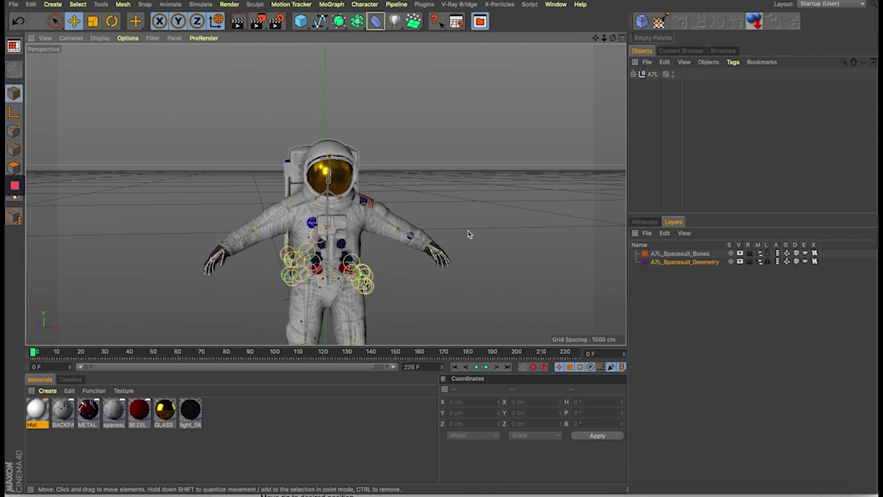
left_click(644, 222)
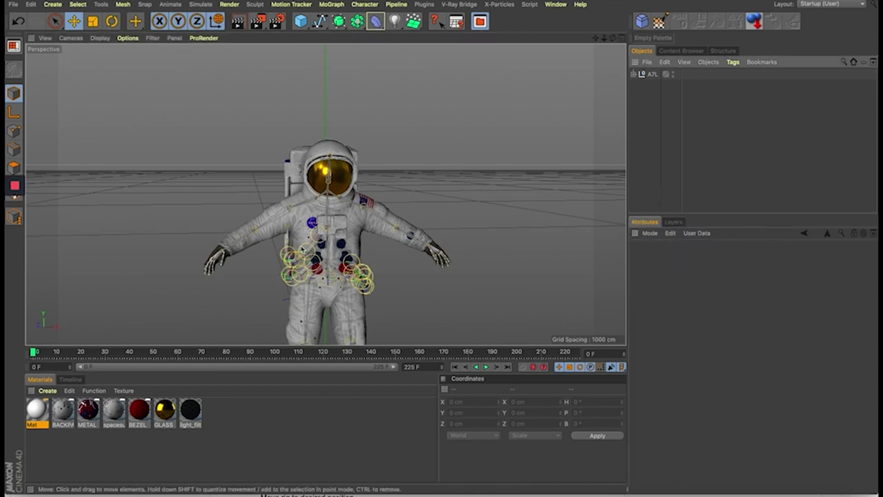
mouse_move(323, 237)
left_mouse_down("alt")
mouse_move(384, 210)
mouse_move(404, 187)
mouse_move(429, 191)
mouse_move(423, 196)
left_mouse_up("alt")
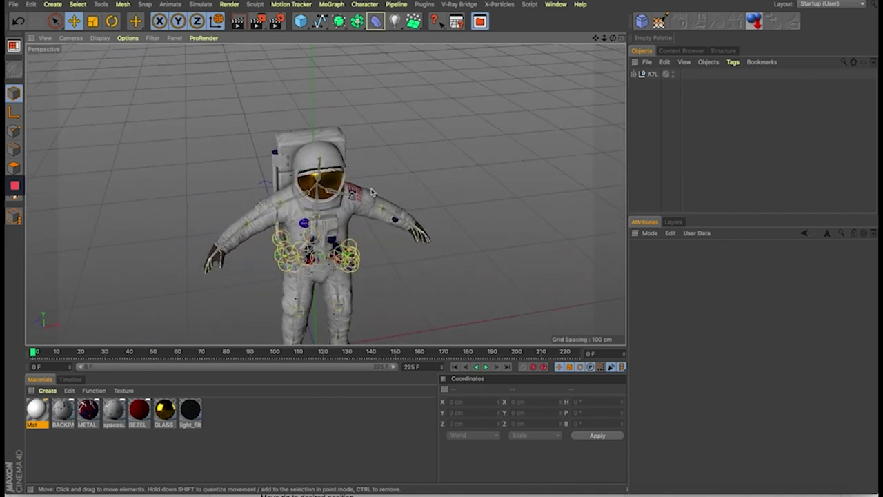
scroll(350, 209, "up", 2)
scroll(349, 210, "up", 3)
scroll(349, 209, "up", 2)
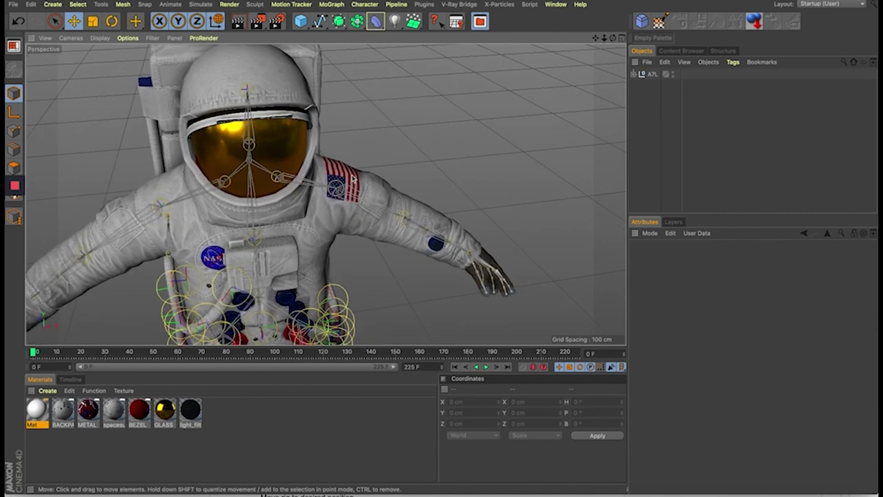
Rotate the left arm, left clavicle and left forearm joints to test the arm
left_click(398, 224)
key("r")
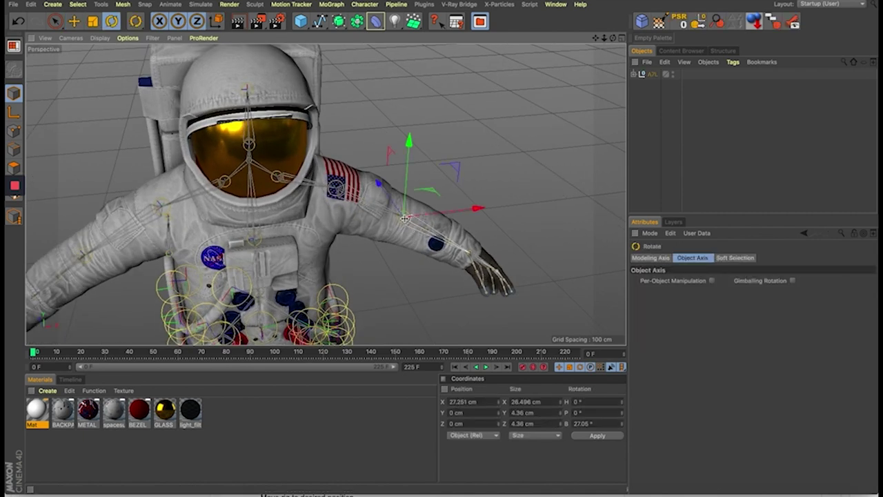
mouse_move(428, 237)
left_mouse_down()
mouse_move(368, 211)
mouse_move(411, 231)
left_mouse_up()
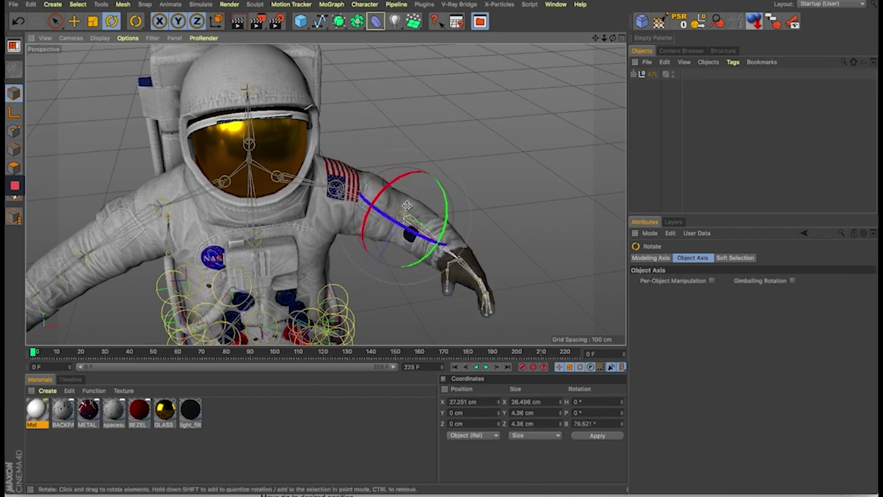
left_click(356, 220)
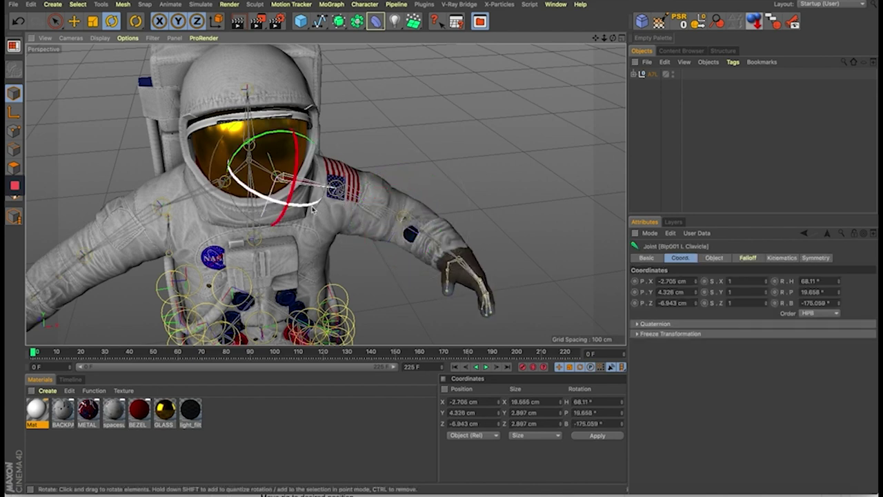
mouse_move(307, 206)
left_mouse_down()
mouse_move(252, 215)
mouse_move(324, 200)
mouse_move(296, 207)
left_mouse_up()
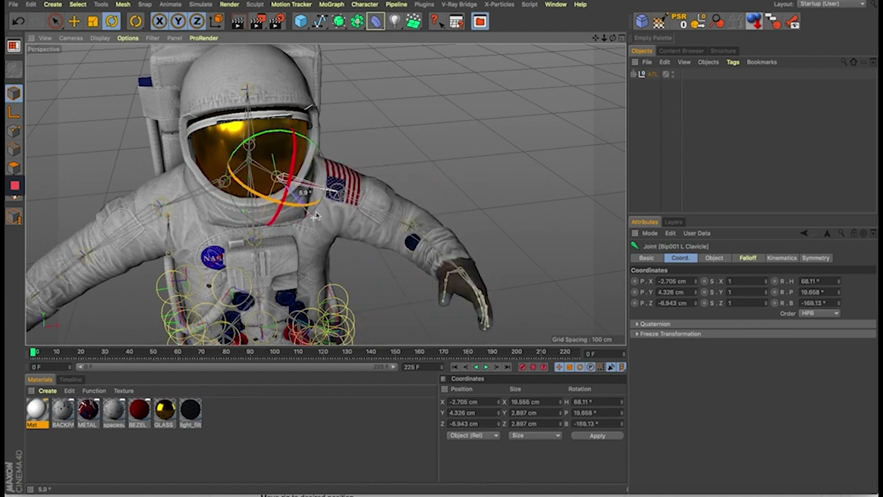
left_click(414, 237)
mouse_move(414, 238)
left_mouse_down()
mouse_move(405, 200)
mouse_move(397, 239)
left_mouse_up()
Try raising the left upper arm, undo it, rotate the arm down, then deselect
key("e")
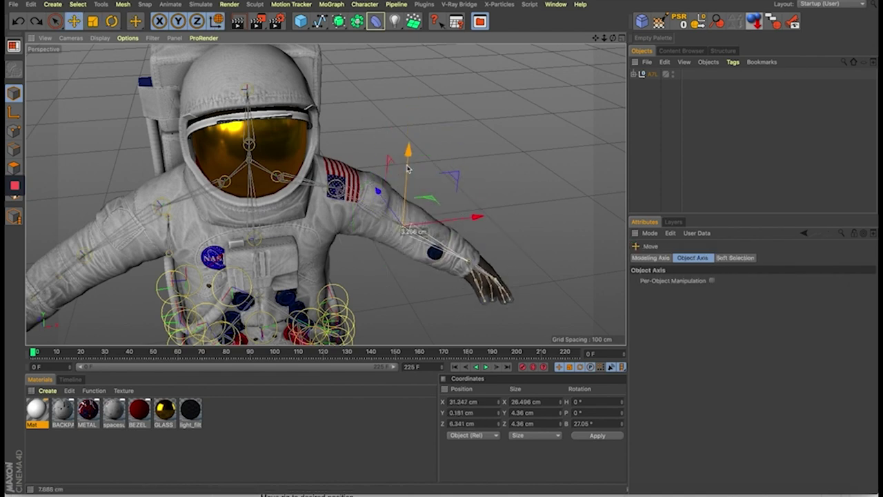
key("ctrl+z")
left_click(336, 196)
left_click_drag(337, 162, 343, 114)
key("ctrl+z")
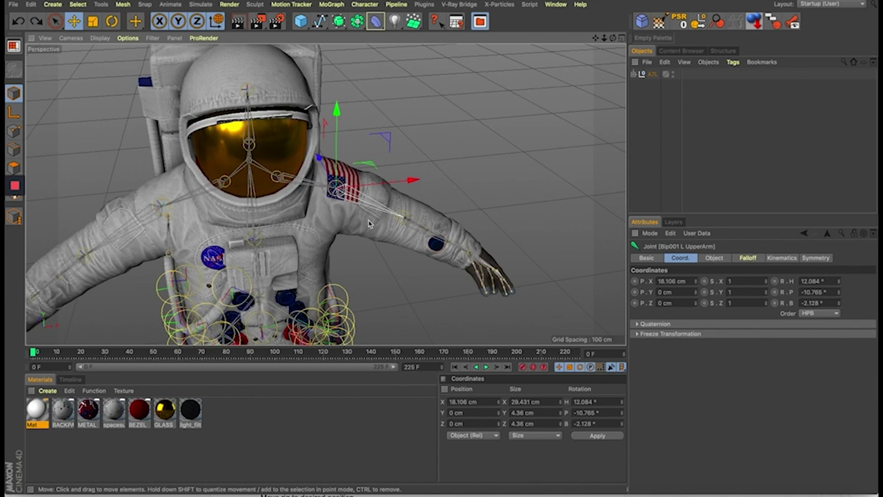
key("r")
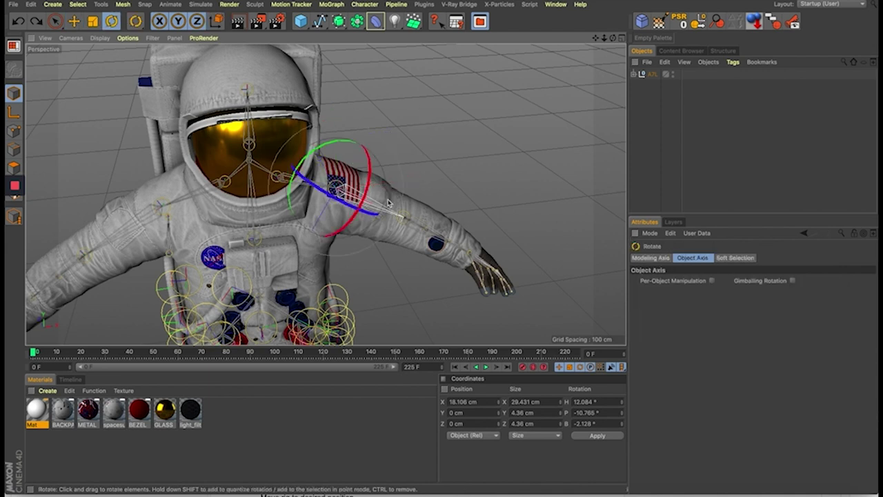
mouse_move(378, 209)
left_mouse_down()
mouse_move(358, 202)
mouse_move(386, 240)
left_mouse_up()
left_click(560, 205)
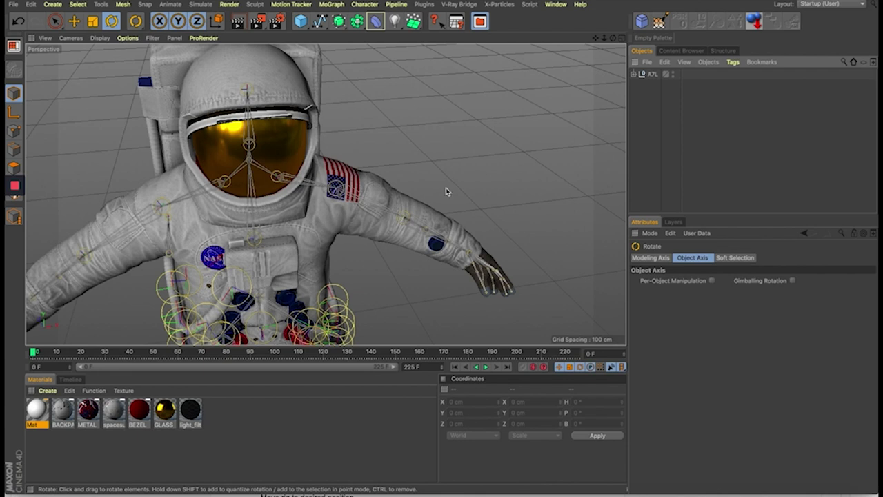
Zoom and orbit the camera around the astronaut to see it from another angle
scroll(300, 283, "down", 5)
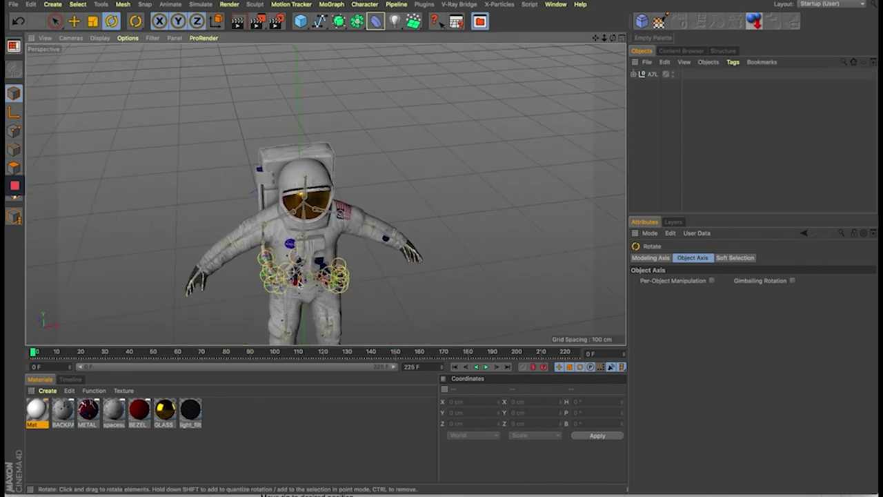
left_click_drag(299, 283, 357, 61, "alt")
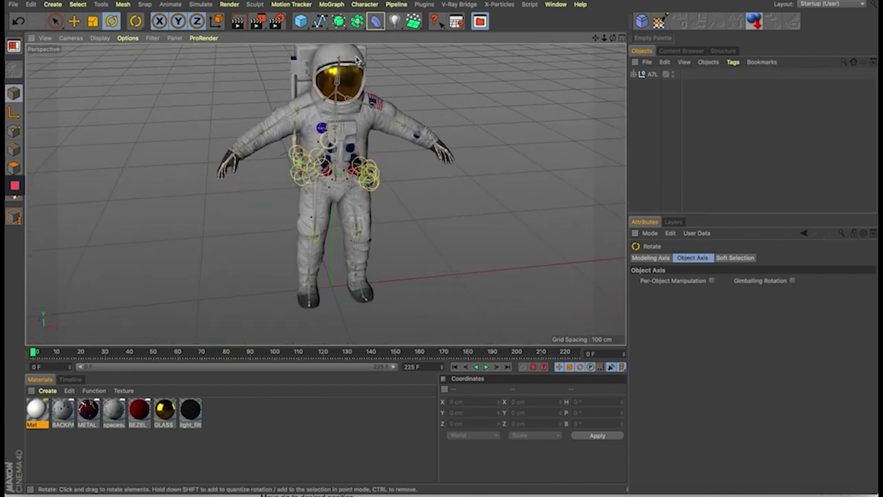
left_click_drag(350, 188, 345, 204, "alt")
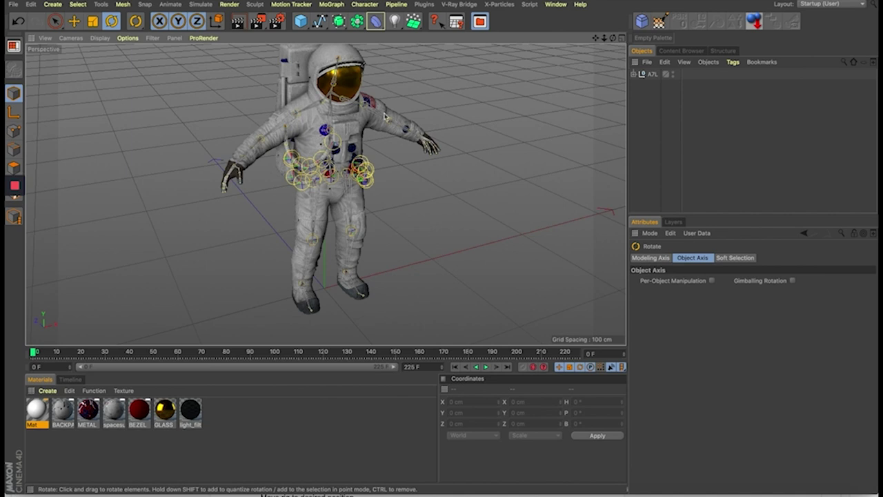
left_click_drag(318, 149, 323, 156, "alt")
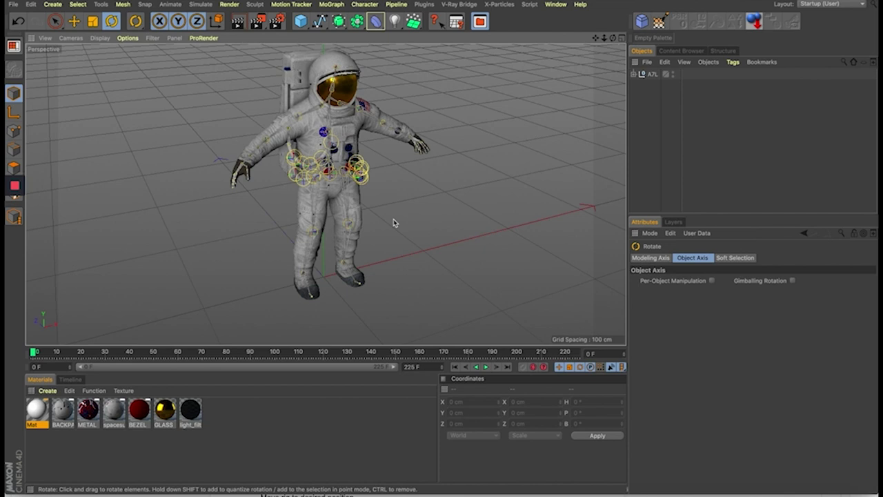
Hide and restore the A7L_Spacesuit_Geometry layer in Layers, then switch to the browser
left_click(674, 222)
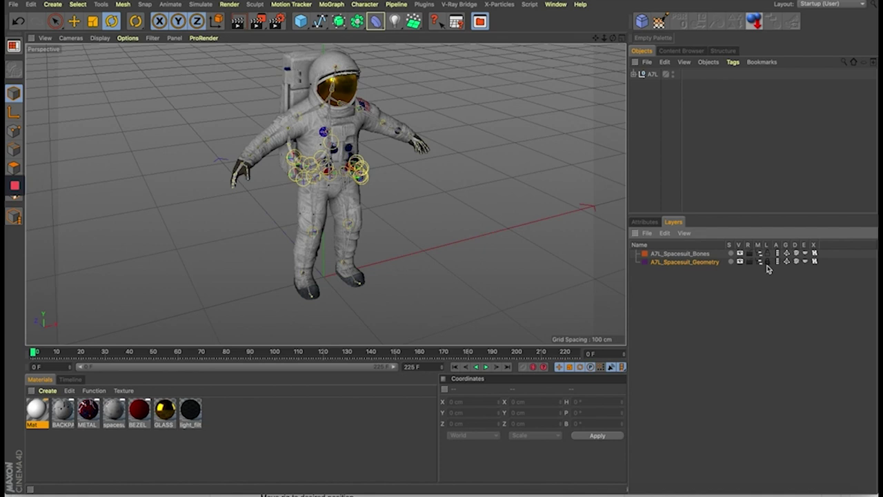
left_click(740, 261)
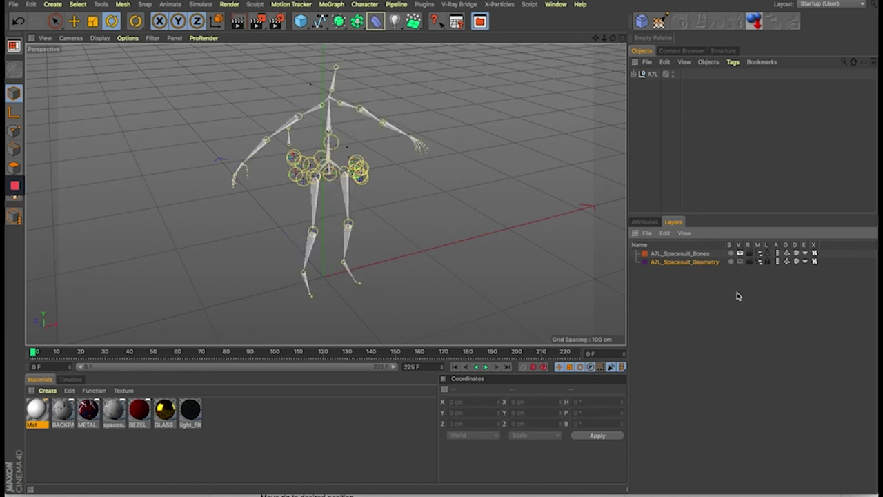
left_click(740, 262)
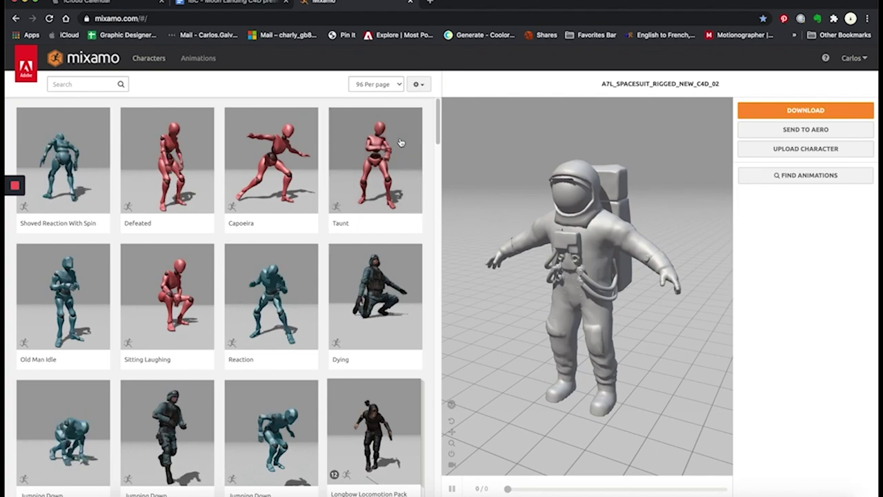
key("super+Tab")
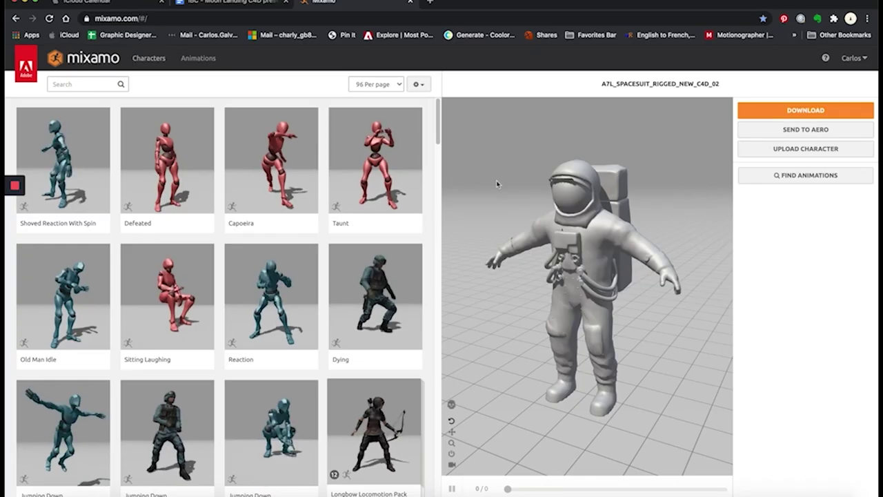
key("super+Tab")
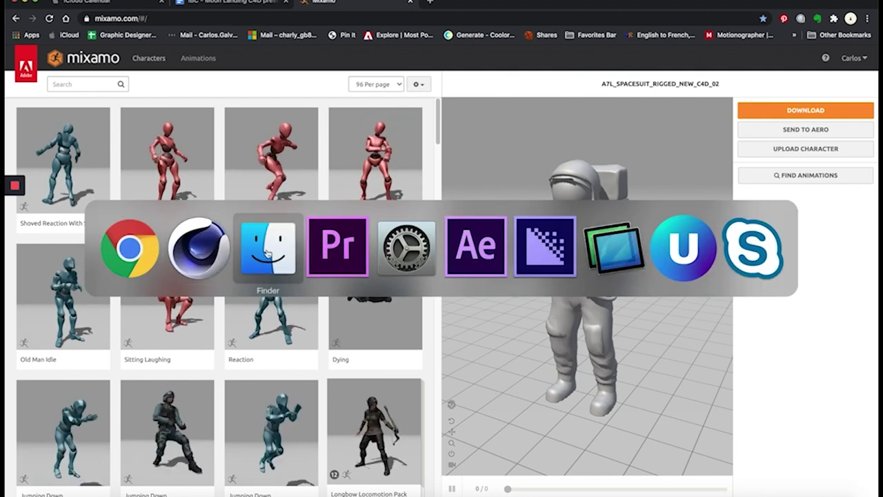
left_click(267, 255)
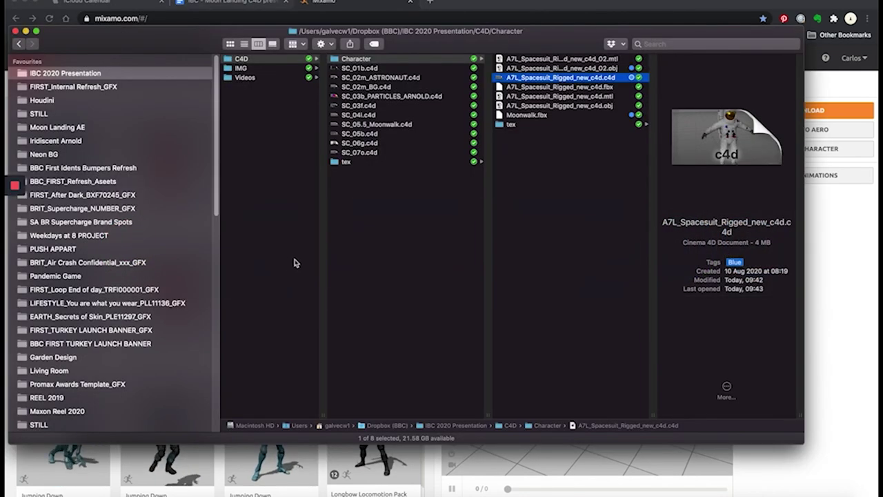
key("super+w")
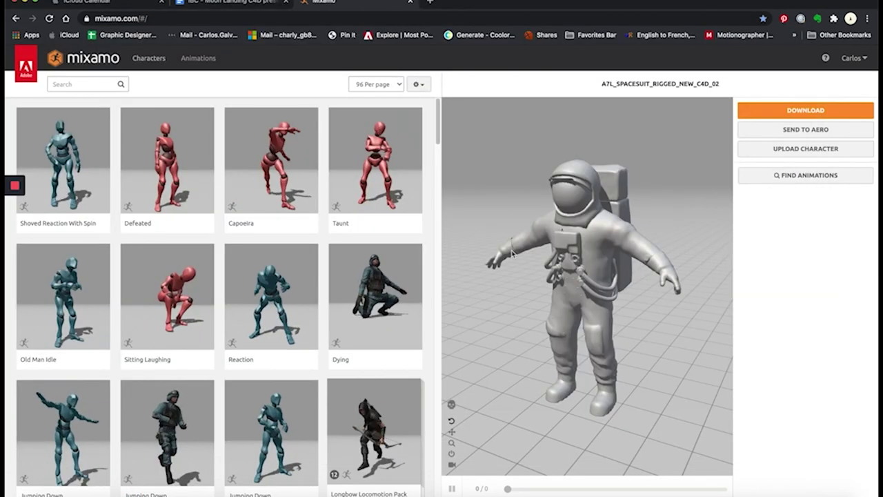
Search 'moonwalk' and apply Moonwalk, briefly previewing Hip Hop Dancing before returning to it
left_click(93, 90)
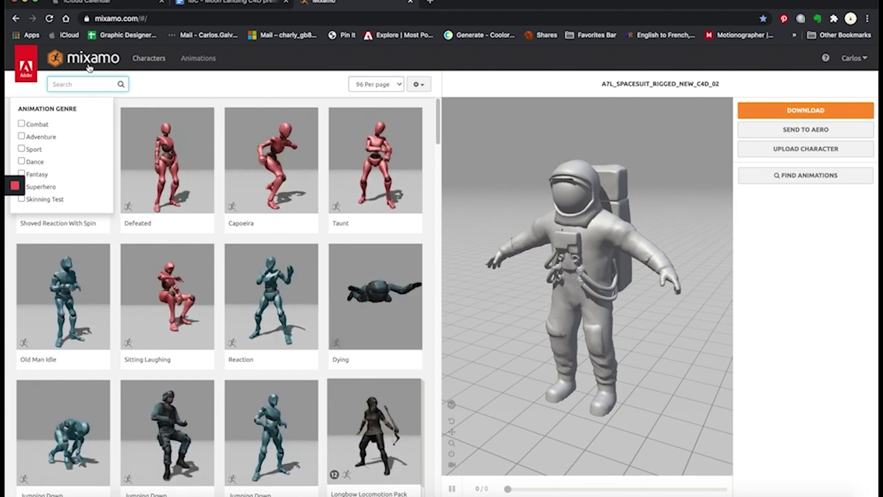
type("moon")
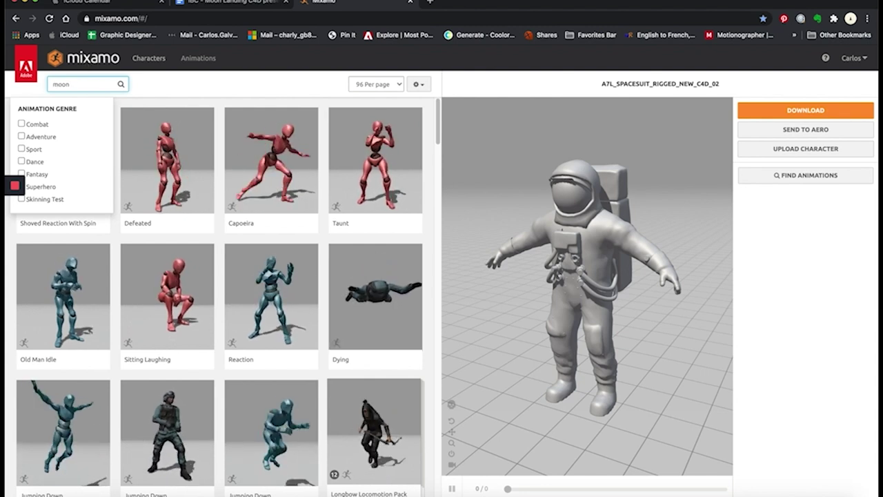
type("walk")
key("Return")
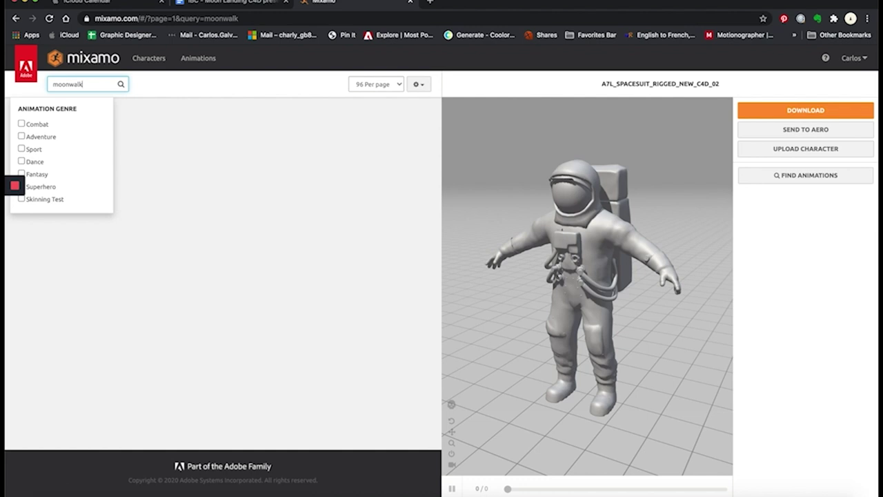
left_click(173, 139)
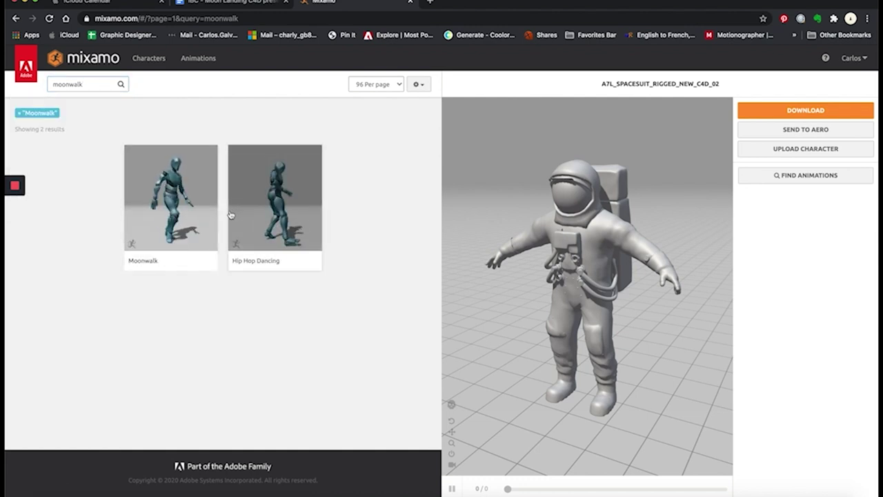
left_click(184, 206)
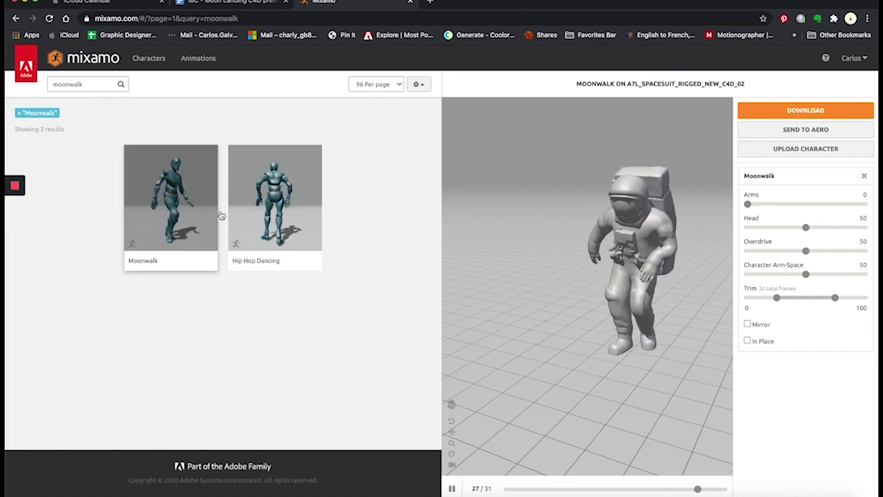
left_click(275, 233)
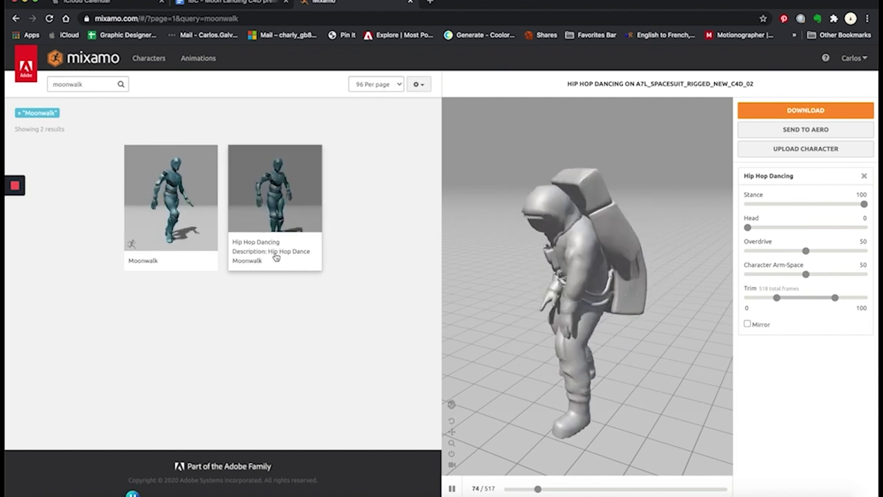
left_click(205, 215)
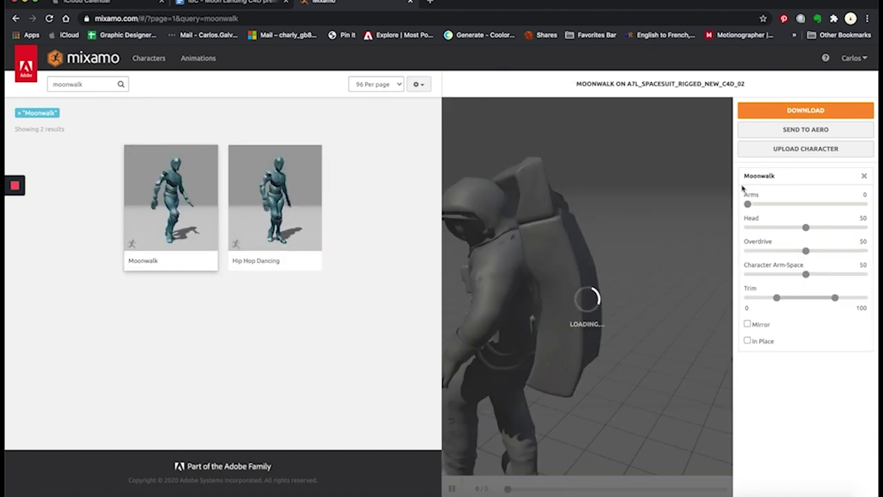
Start UPLOAD CHARACTER and switch to Finder's Character folder
left_click(795, 156)
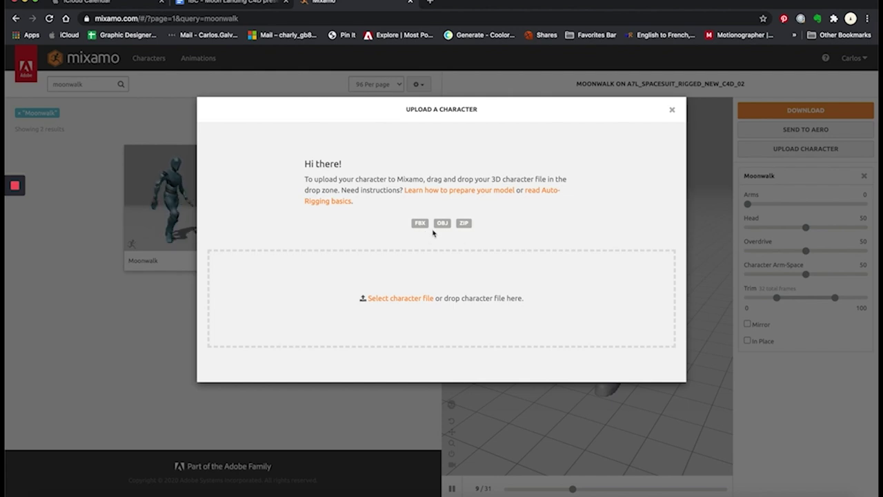
key("super+Tab")
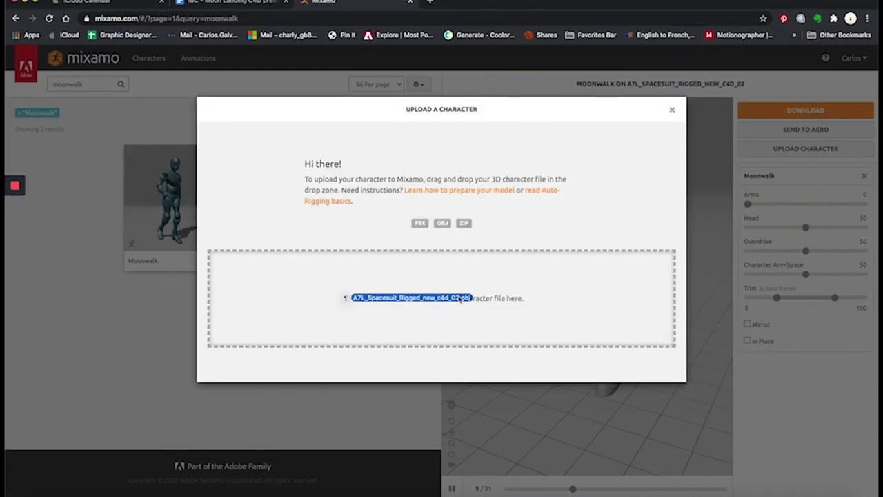
Drop A7L_Spacesuit_Rigged_new_c4d_02.obj into Mixamo's Upload a Character area
left_click_drag(613, 72, 476, 298)
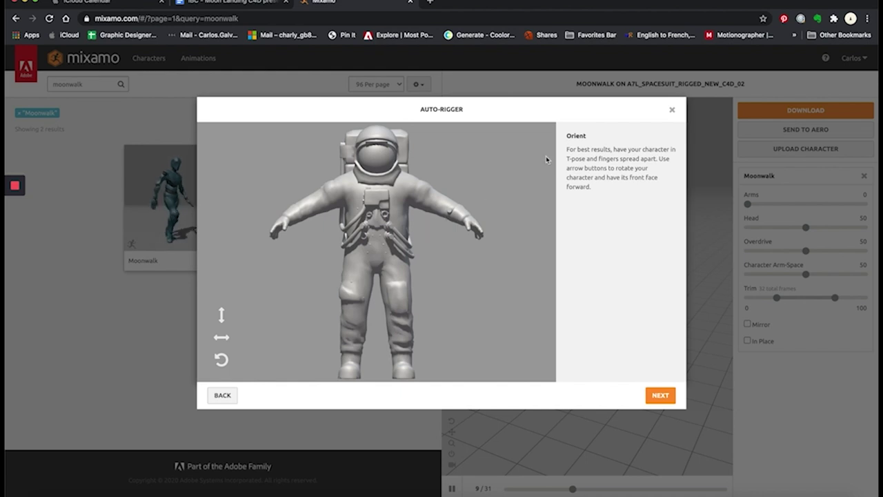
Accept the orientation, place chin, wrist, elbow, knee and groin markers, and auto-rig
left_click(655, 395)
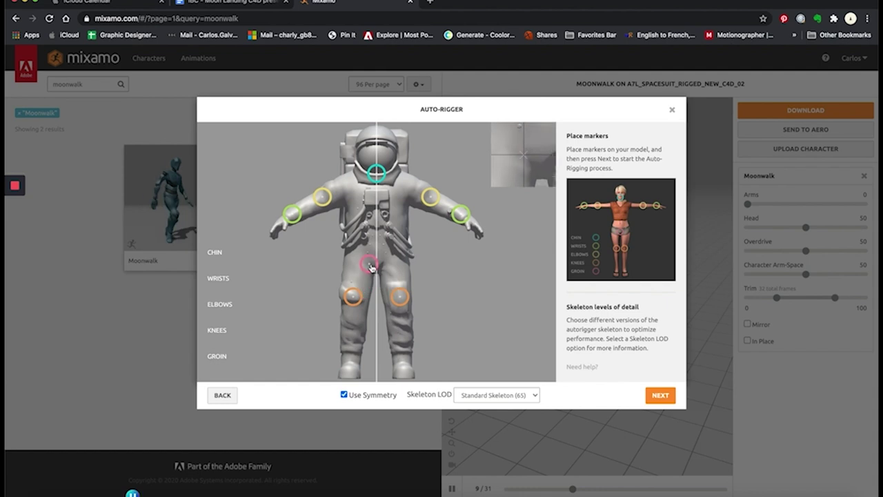
left_click(659, 400)
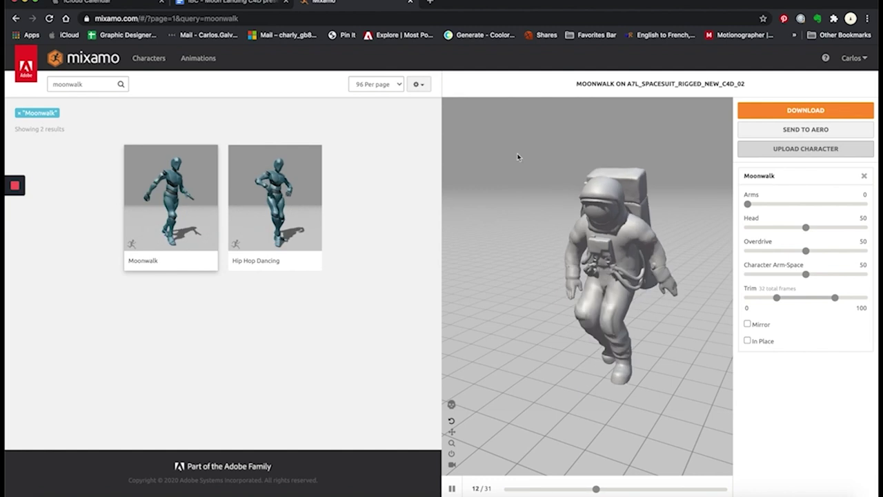
Preview Hip Hop Dancing and Moonwalk on the rigged astronaut, then search for walk
left_click(267, 206)
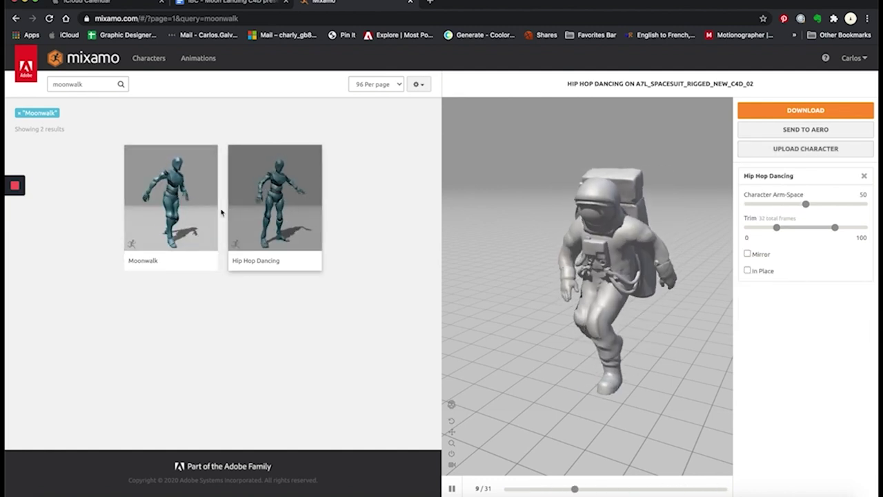
left_click(196, 227)
double_click(94, 85)
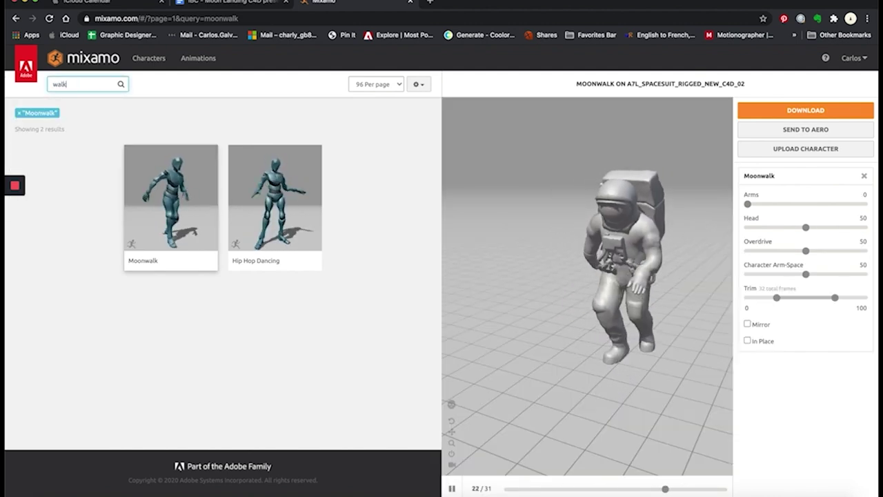
key("Return")
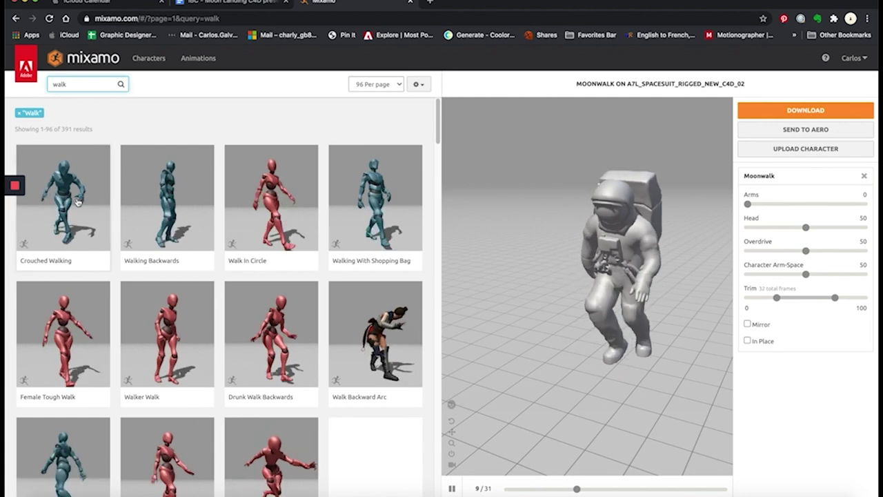
Preview Crouched Walking, Drunk Walk Backwards and Walking With Shopping Bag, then search 'moonwalk'
left_click(78, 201)
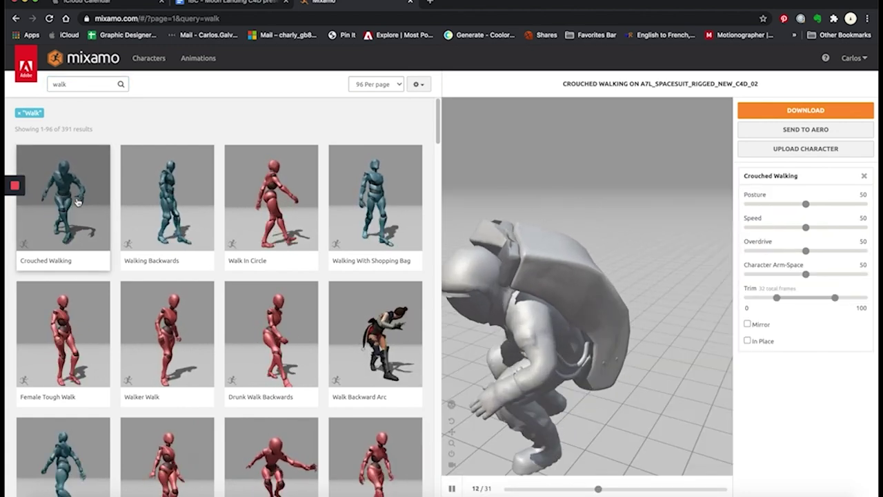
left_click(286, 359)
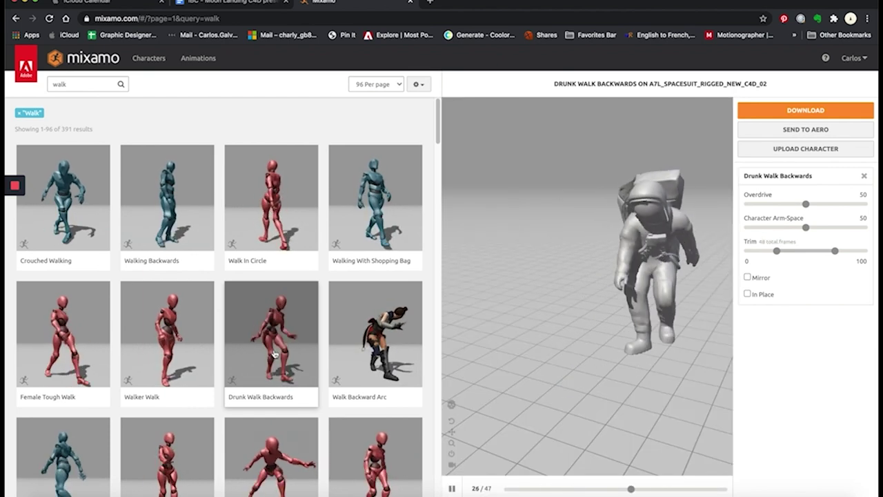
left_click(385, 211)
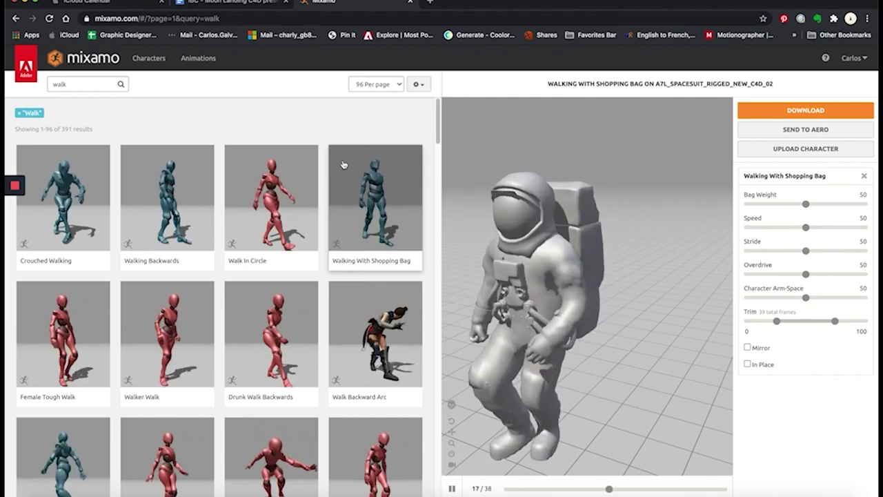
double_click(59, 84)
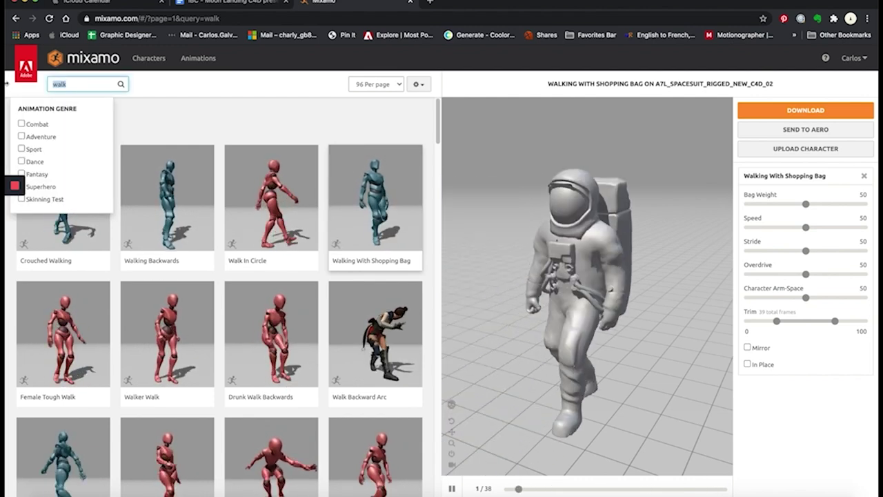
type("moonwalk")
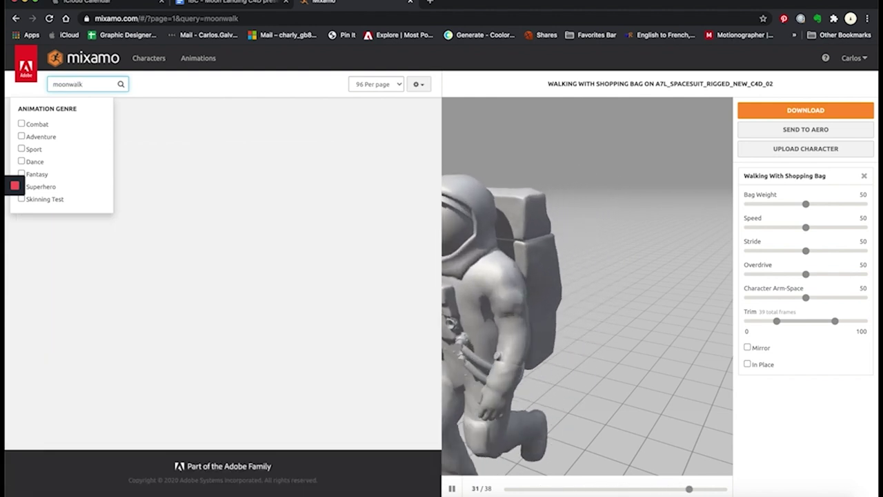
Reapply Moonwalk, set Head to 44 and arm-space to 91, and extend trim start to -50
left_click(167, 188)
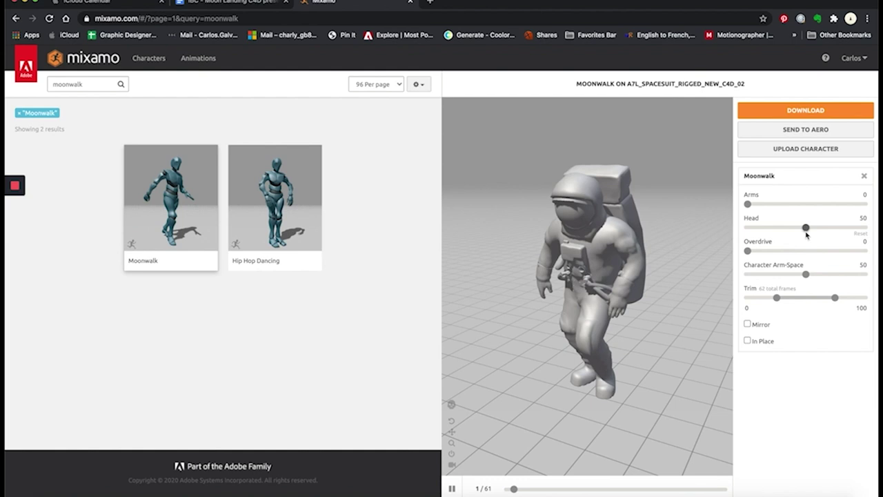
mouse_move(806, 228)
left_mouse_down()
mouse_move(766, 229)
mouse_move(816, 228)
left_mouse_up()
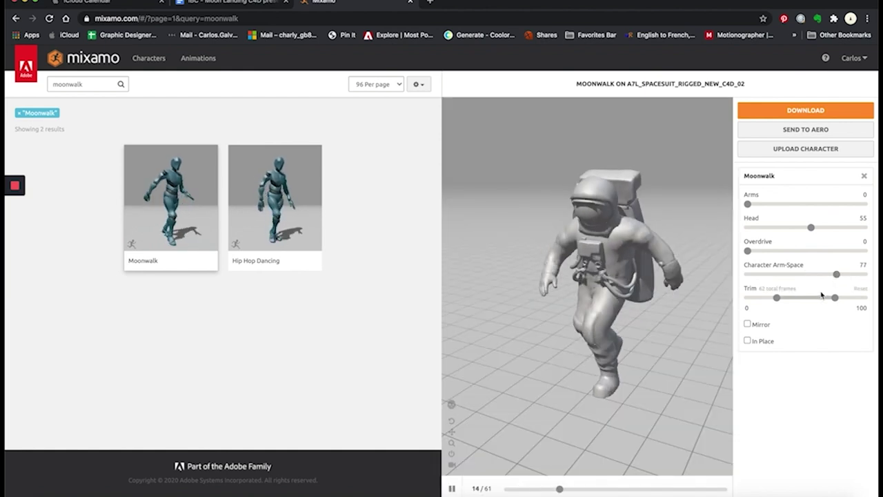
left_click(854, 275)
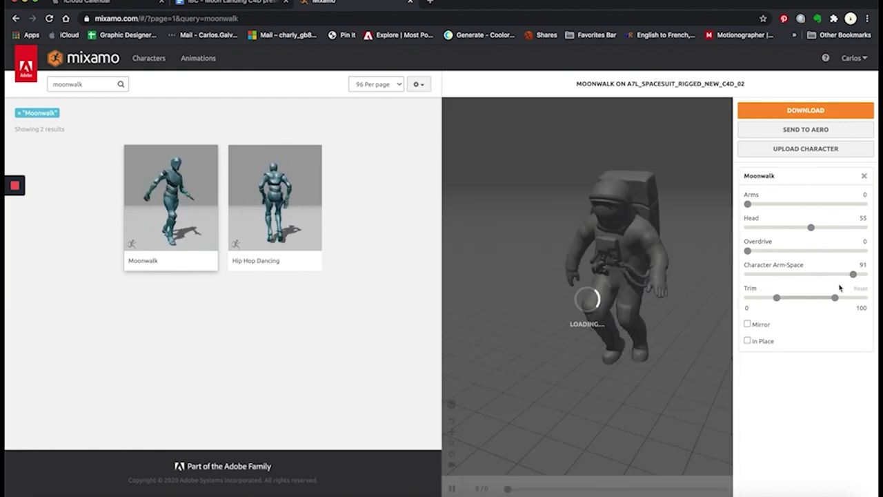
left_click_drag(777, 298, 747, 297)
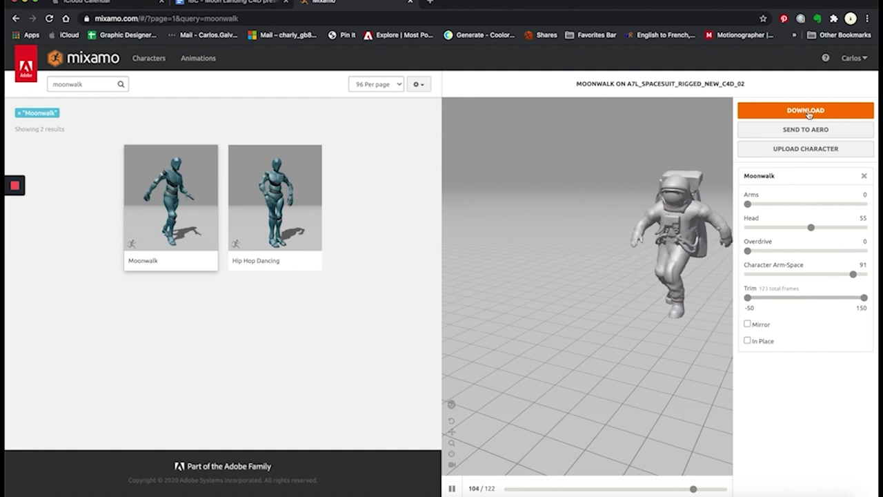
Download Moonwalk from Mixamo as FBX, With Skin, 30 FPS, Keyframe Reduction none
left_click(769, 111)
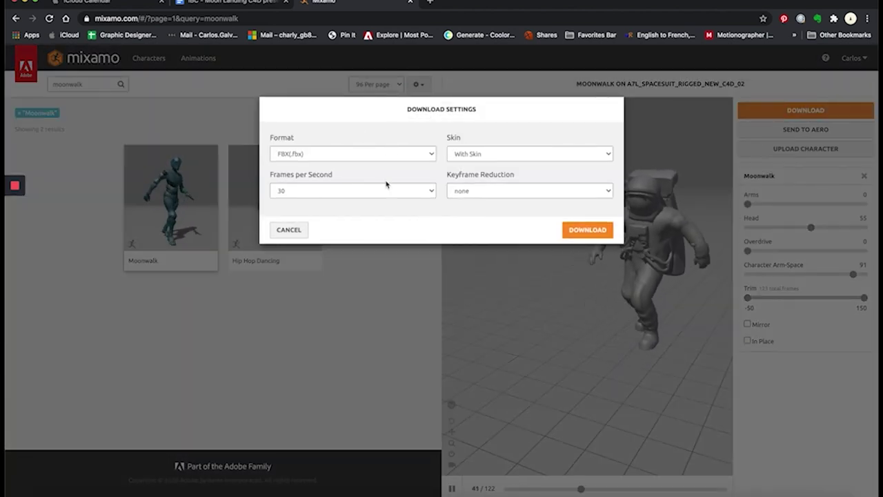
left_click(426, 190)
left_click(410, 219)
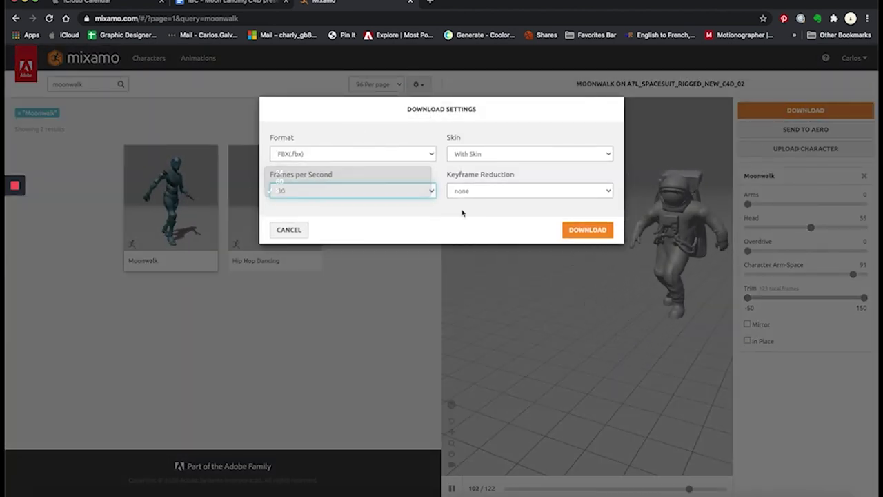
left_click(493, 193)
left_click(486, 191)
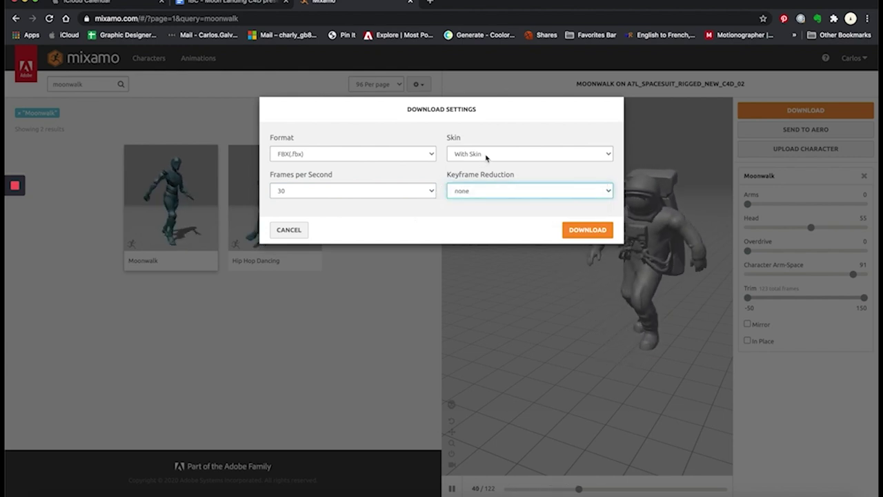
left_click(486, 156)
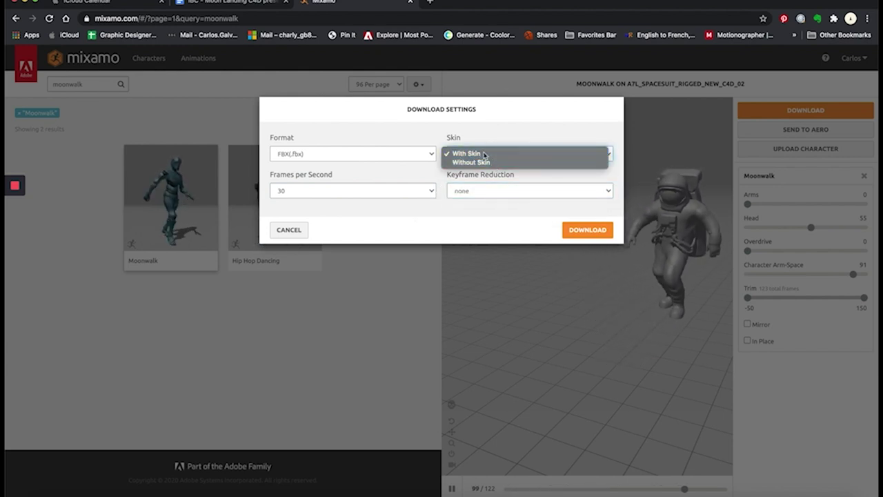
left_click(449, 153)
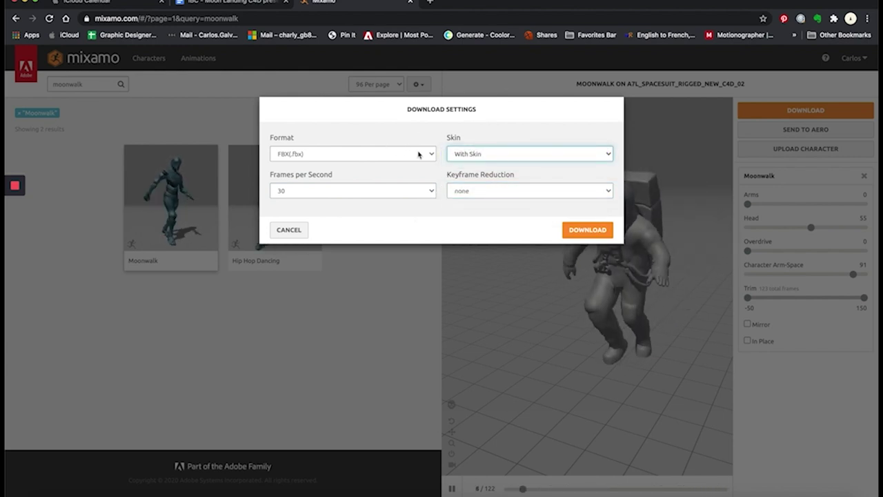
left_click(481, 154)
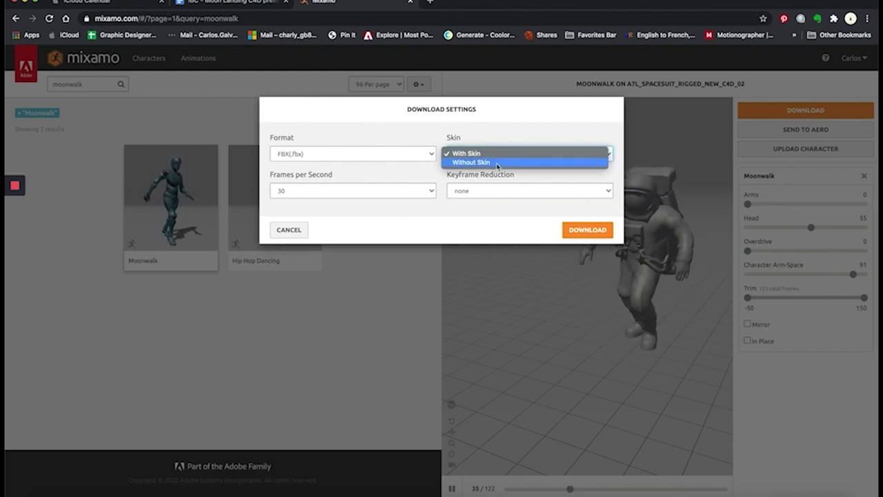
left_click(458, 153)
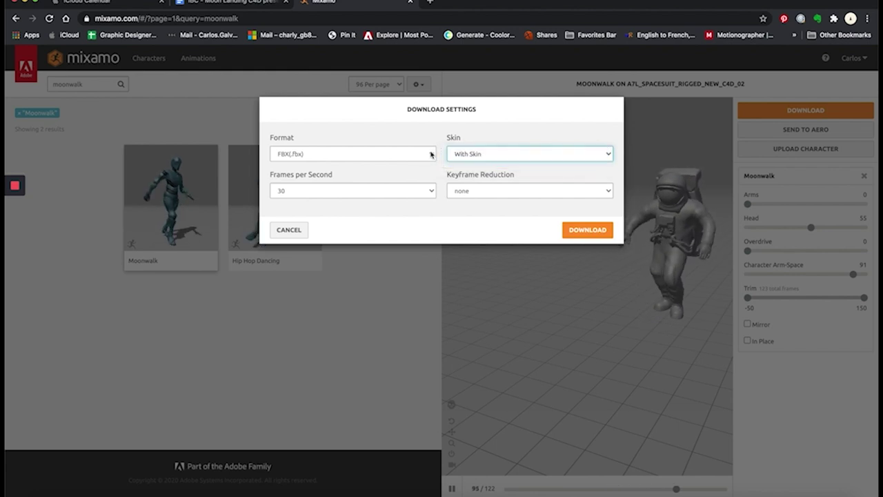
left_click(432, 154)
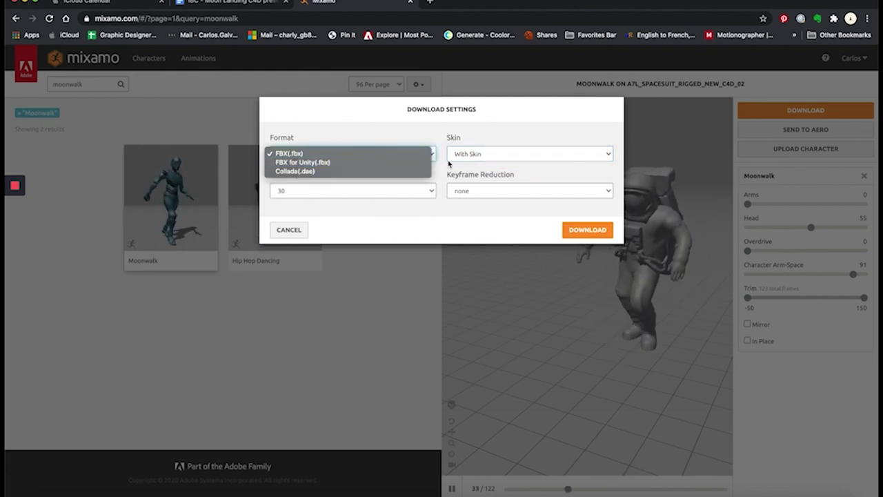
left_click(449, 166)
left_click(588, 230)
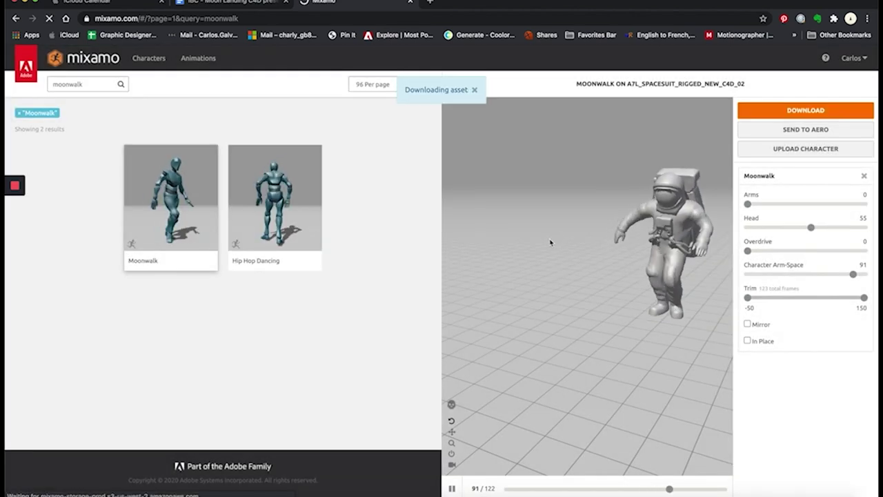
key("super+Tab")
Drag Moonwalk.fbx from the Character folder onto Cinema 4D to import it
left_click(559, 231)
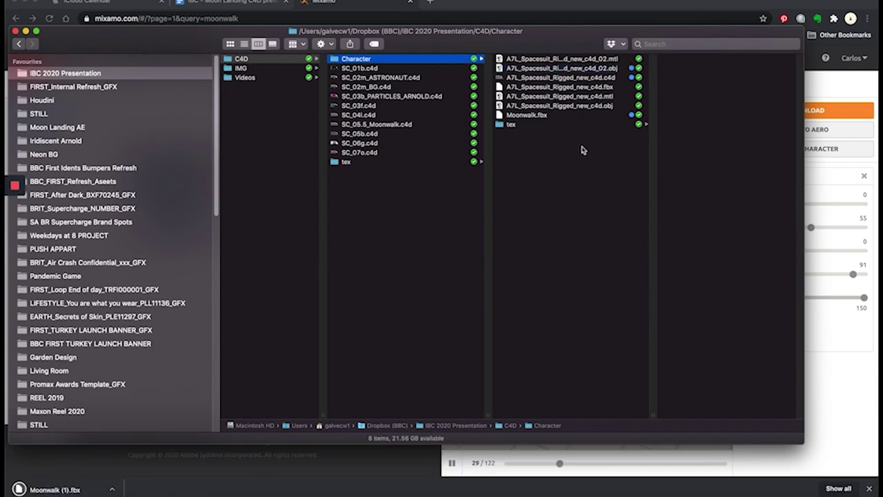
double_click(673, 399)
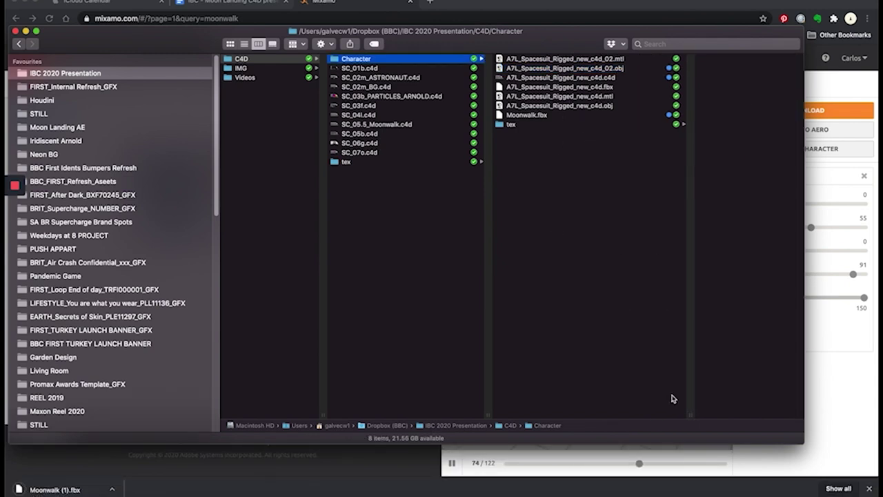
left_click(616, 107)
left_click(614, 116)
left_click_drag(598, 120, 438, 450)
left_click_drag(449, 491, 449, 491)
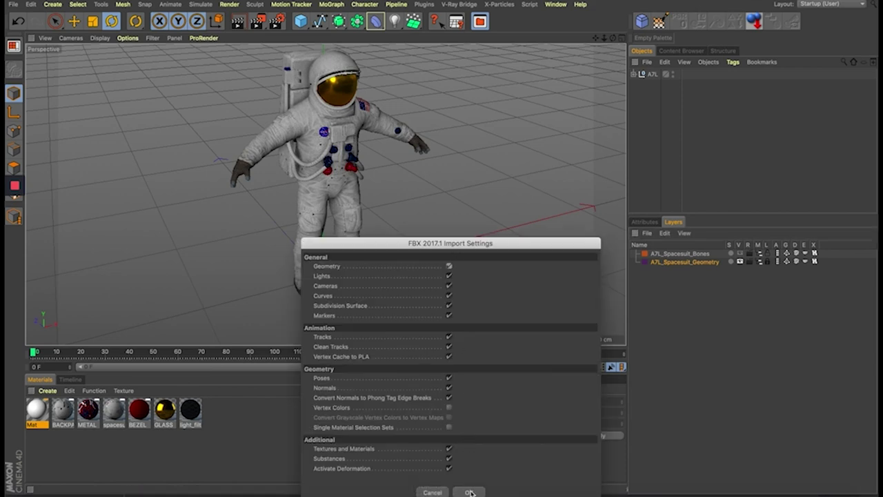
Accept the FBX 2017.1 import, play the moonwalk, and zoom in to inspect the skeleton
left_click(469, 492)
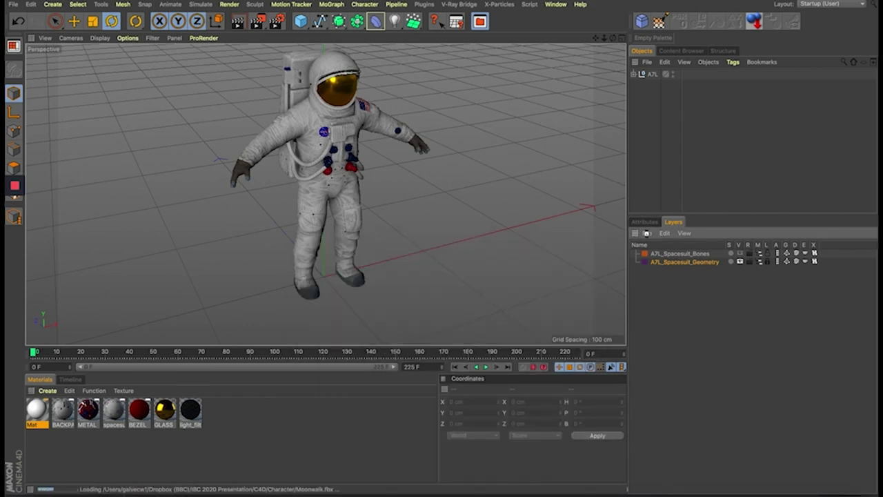
left_click(644, 222)
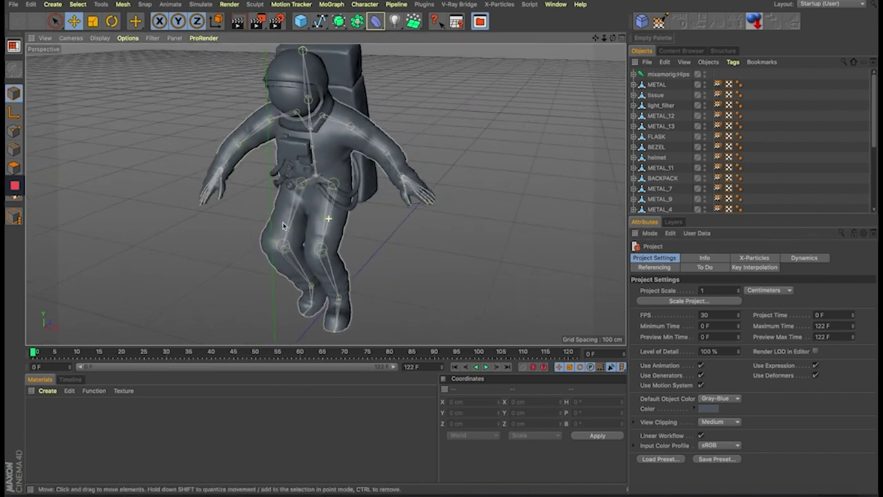
left_click(486, 367)
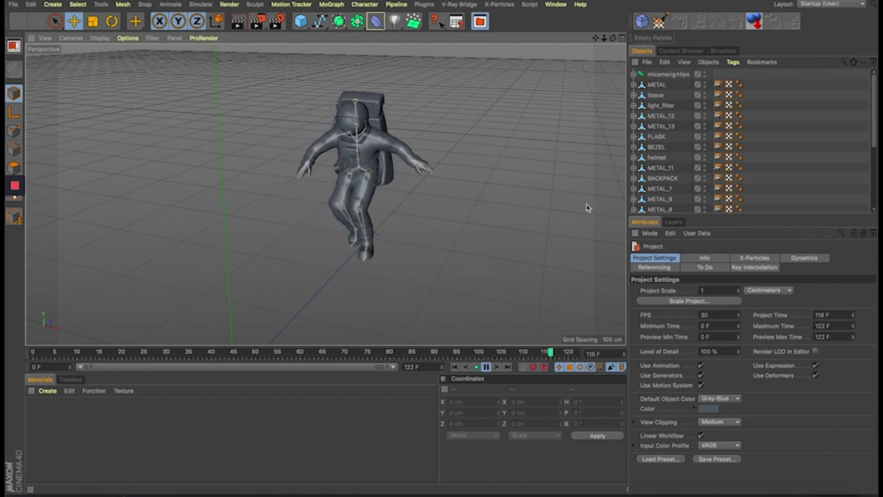
mouse_move(361, 197)
left_mouse_down("alt")
mouse_move(529, 123)
mouse_move(291, 215)
left_mouse_up("alt")
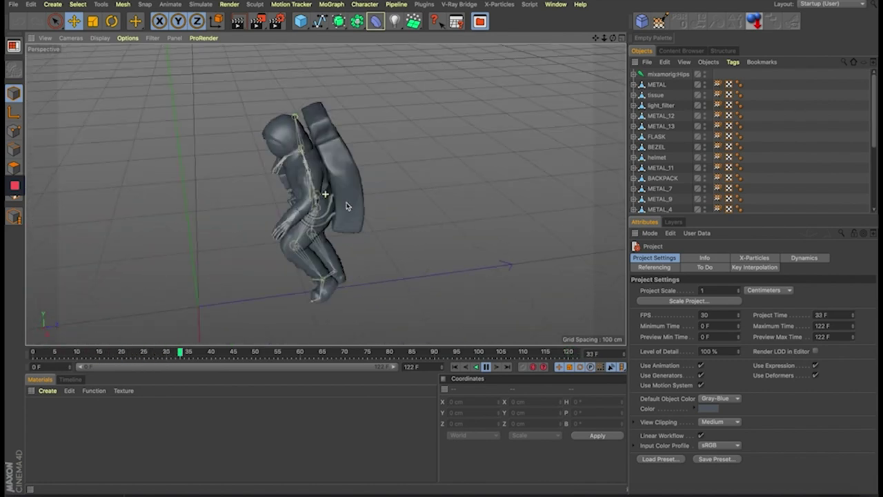
scroll(293, 216, "up", 5)
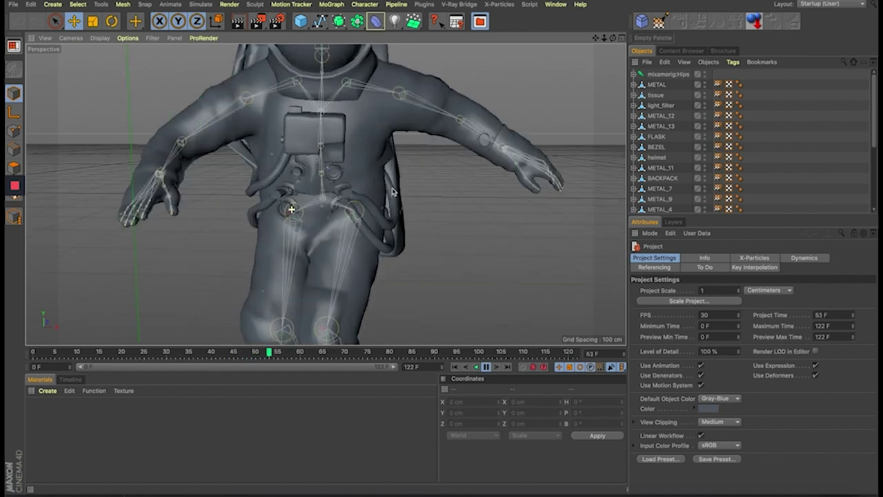
scroll(304, 215, "up", 3)
scroll(310, 215, "up", 2)
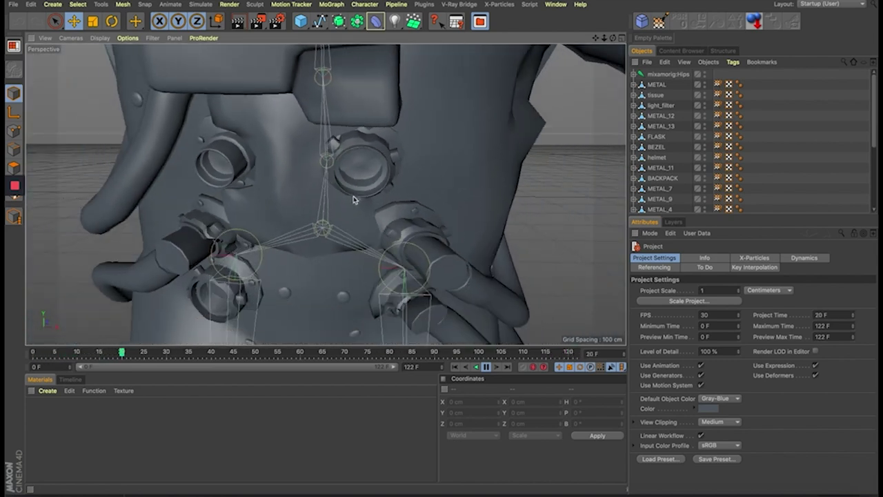
left_click(358, 172)
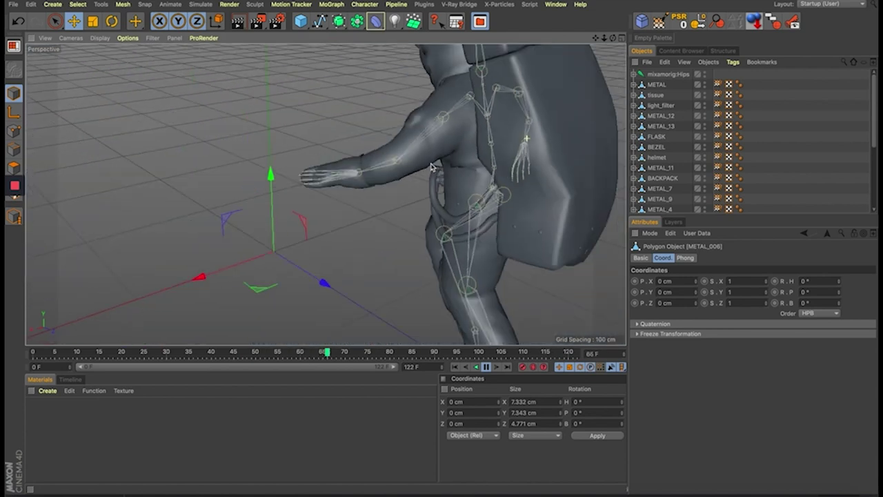
Expand BACKPACK and test toggling its Skin tag off and on, rewinding to frame 0
left_click(581, 178)
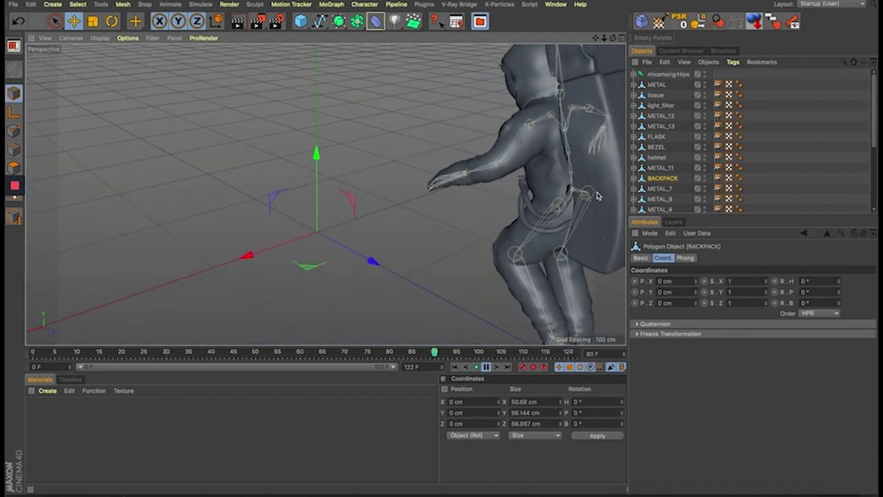
middle_click_drag(483, 189, 382, 185, "alt")
left_click(634, 179)
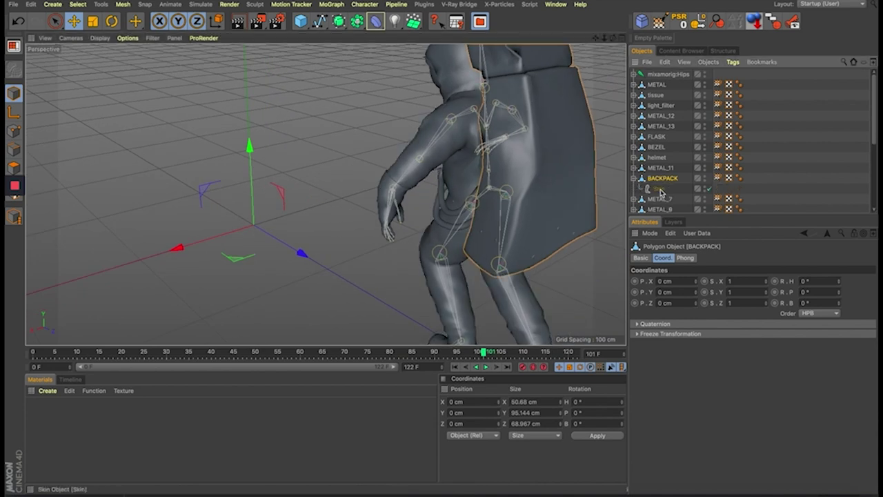
left_click(659, 189)
left_click(709, 189)
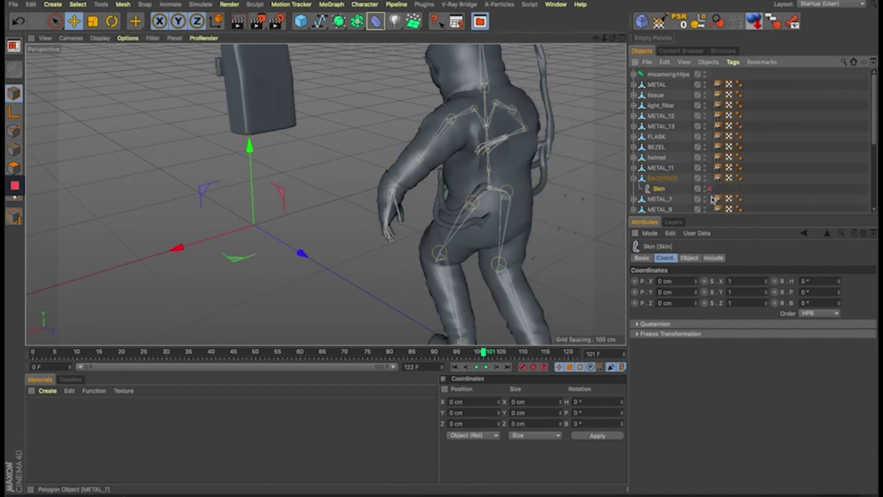
left_click(709, 188)
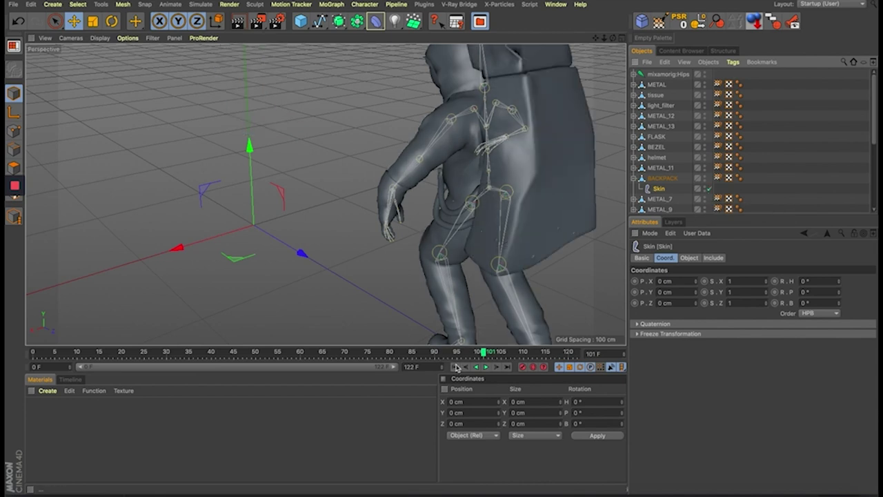
left_click(455, 367)
left_click(709, 189)
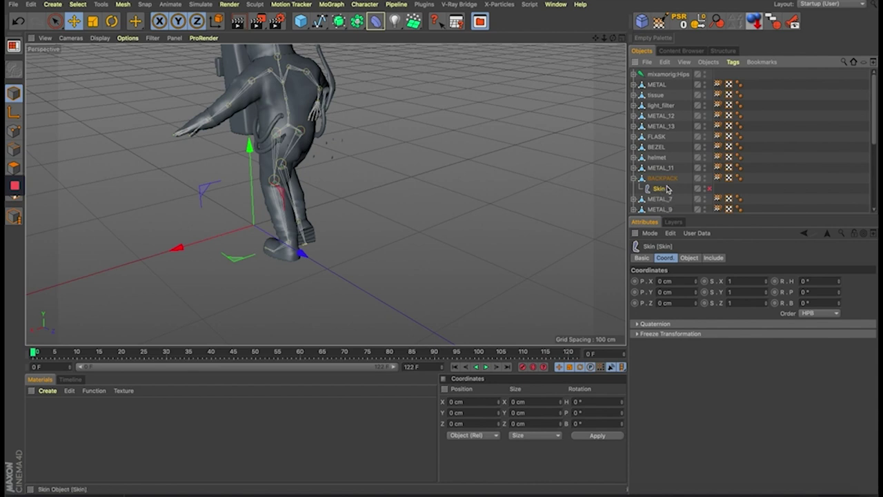
Check the backpack from the side and back, then re-enable its Skin so it follows the body
left_click_drag(298, 172, 369, 238, "alt")
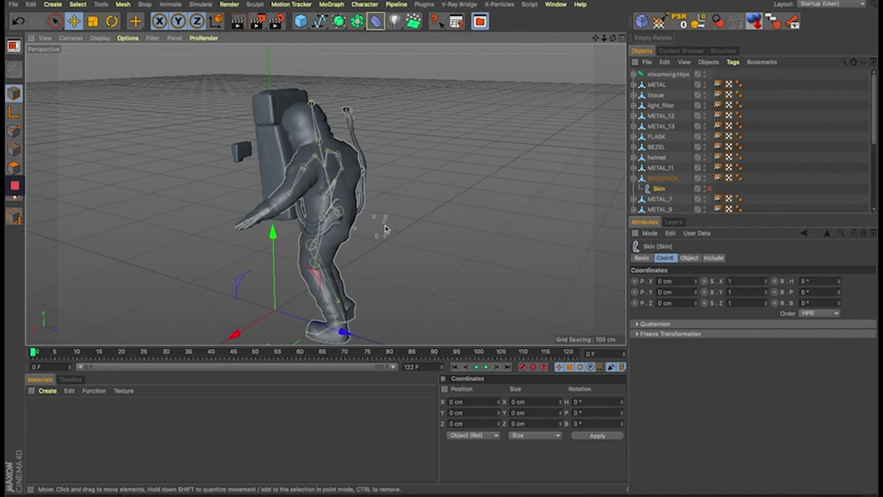
left_click(390, 224)
mouse_move(321, 245)
left_mouse_down("alt")
mouse_move(246, 252)
mouse_move(281, 200)
left_mouse_up("alt")
left_click(341, 324)
left_click_drag(345, 316, 380, 314)
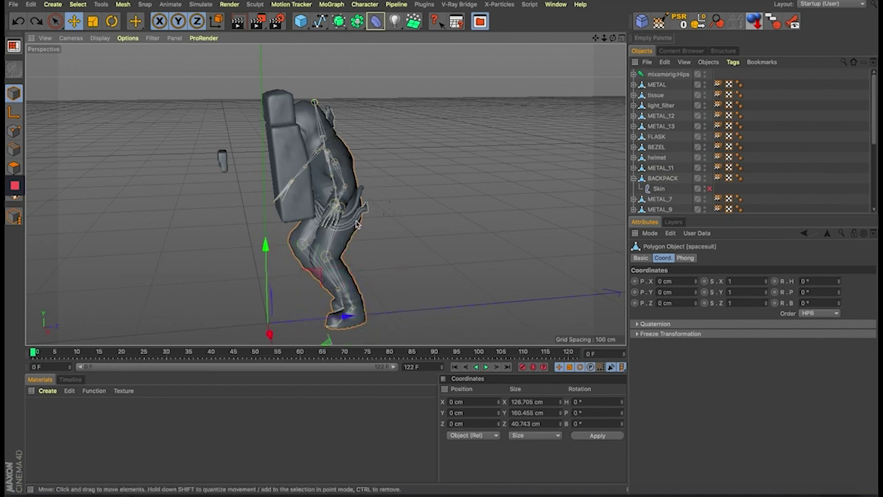
left_click(655, 168)
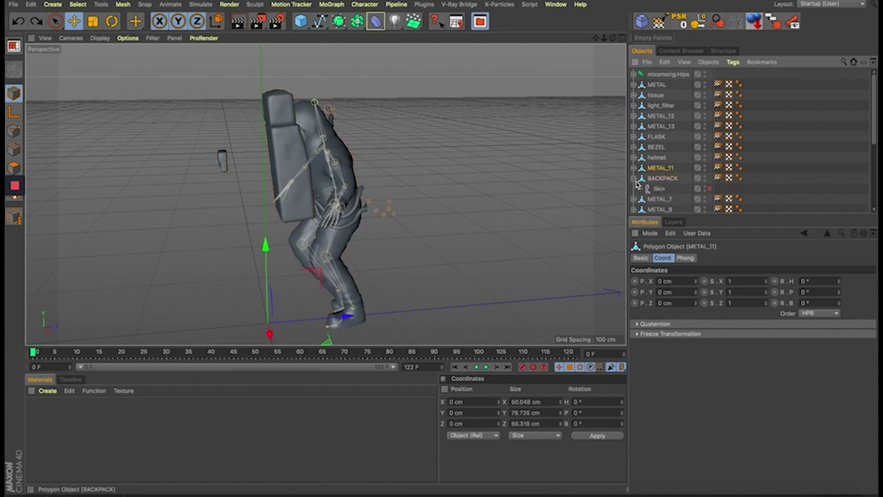
left_click(709, 188)
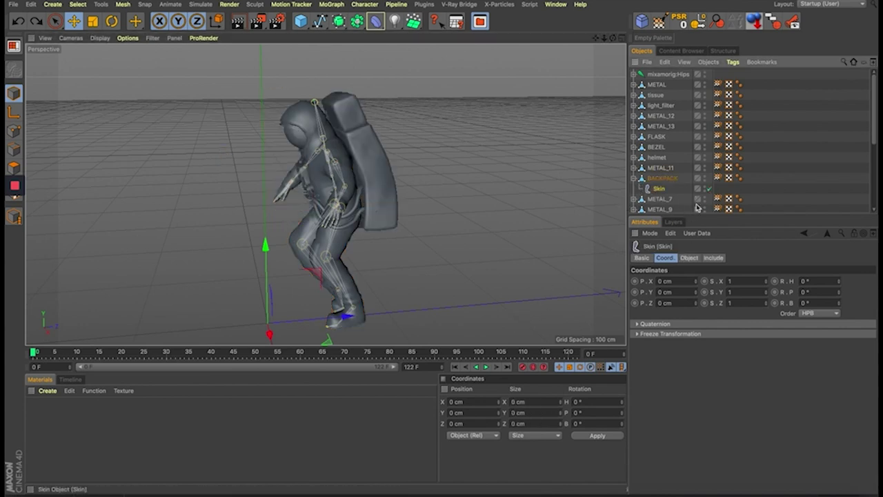
Preview the moonwalk animation, then collapse the BACKPACK hierarchy
left_click(486, 366)
mouse_move(410, 251)
left_mouse_down("alt")
mouse_move(297, 245)
mouse_move(242, 224)
mouse_move(211, 200)
mouse_move(235, 148)
mouse_move(400, 244)
left_mouse_up("alt")
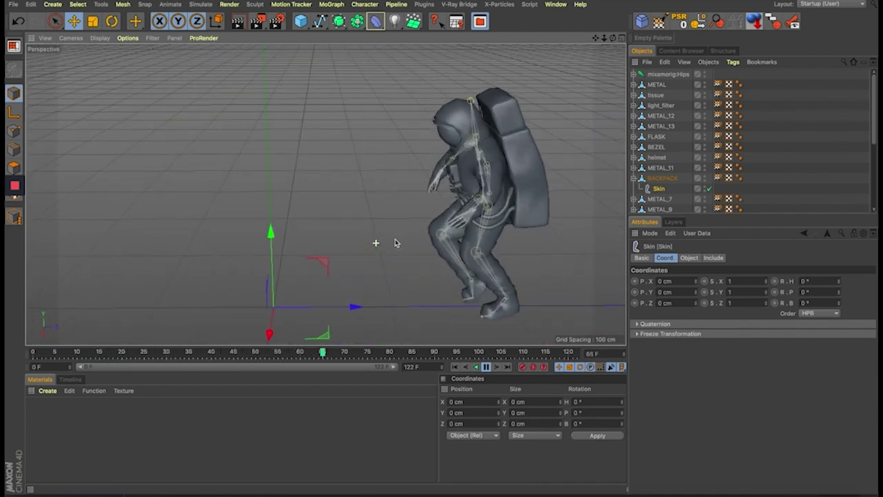
left_click(488, 367)
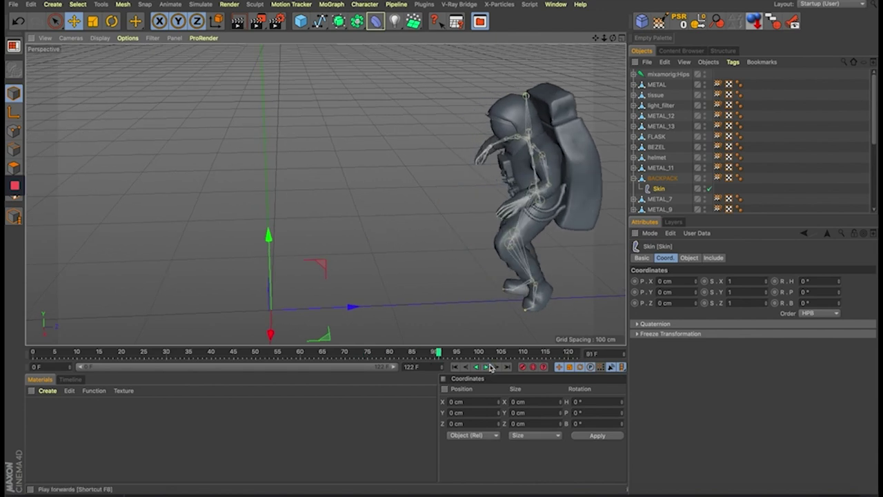
left_click(633, 178)
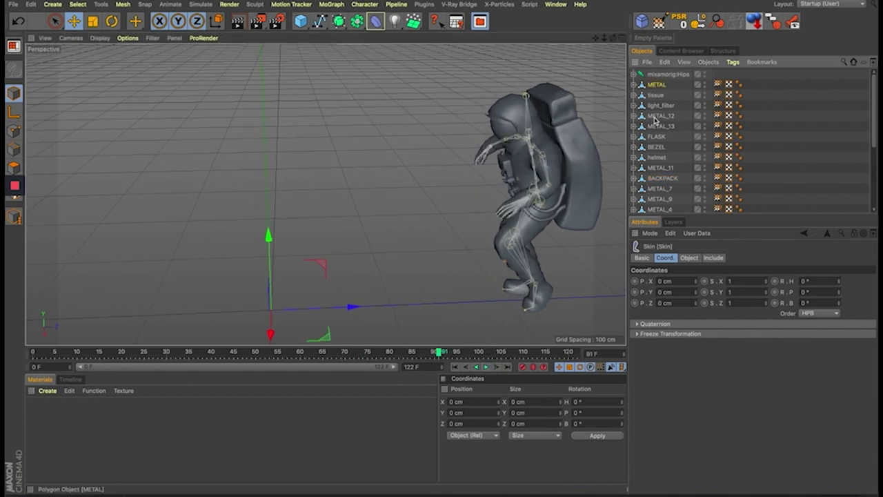
scroll(662, 172, "down", 2)
Delete all selected character meshes and return to frame 0 to view the bare skeleton
left_click(663, 209, "shift")
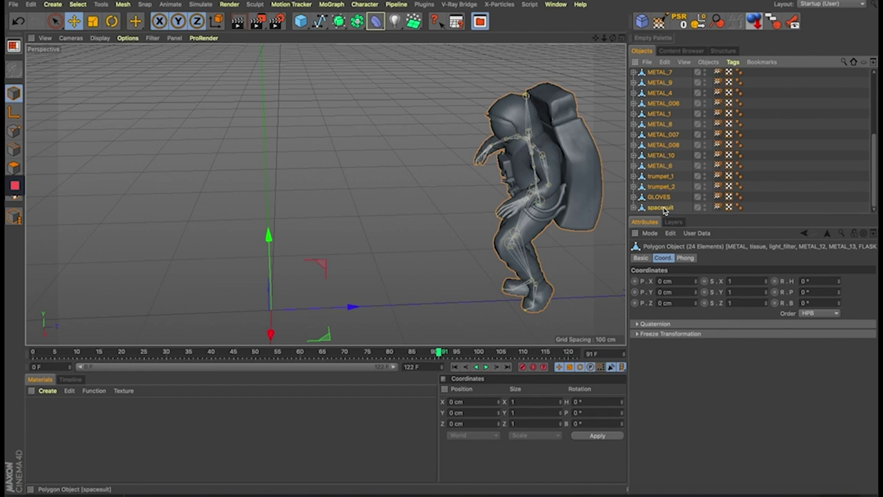
key("Delete")
left_click(463, 368)
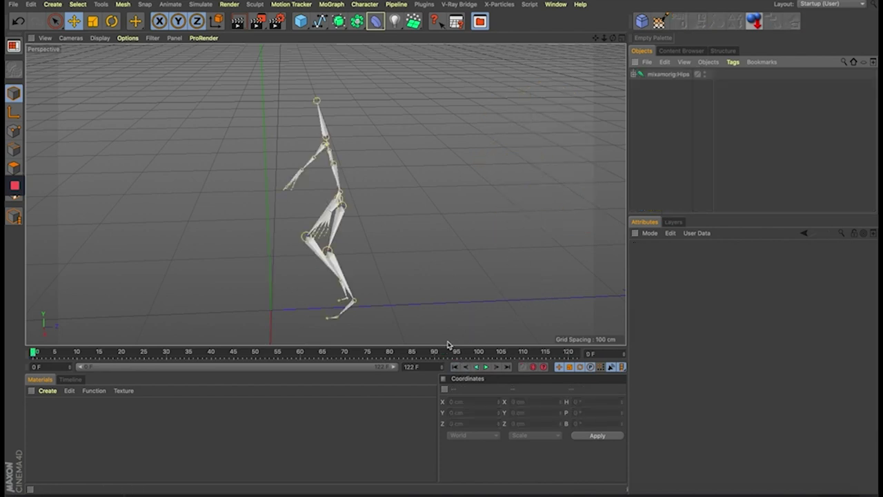
mouse_move(343, 296)
left_mouse_down("alt")
mouse_move(288, 282)
mouse_move(217, 289)
mouse_move(356, 199)
left_mouse_up("alt")
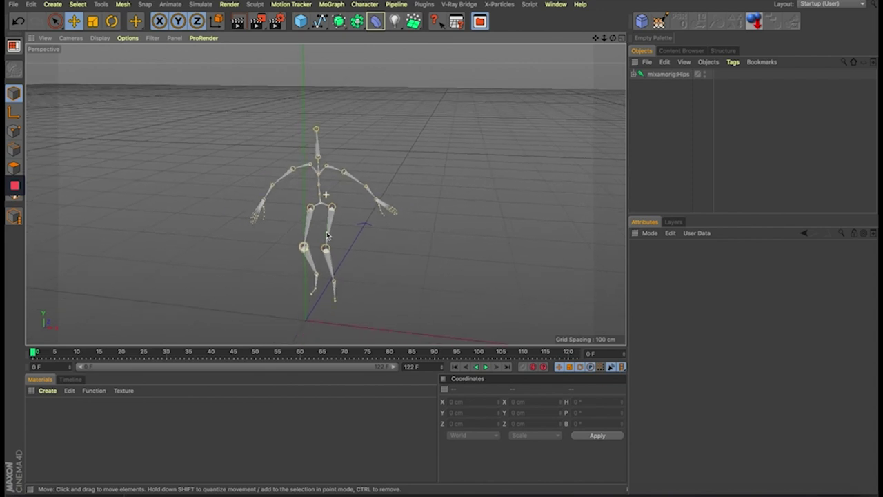
mouse_move(312, 262)
left_mouse_down("alt")
mouse_move(263, 263)
mouse_move(246, 230)
mouse_move(339, 233)
left_mouse_up("alt")
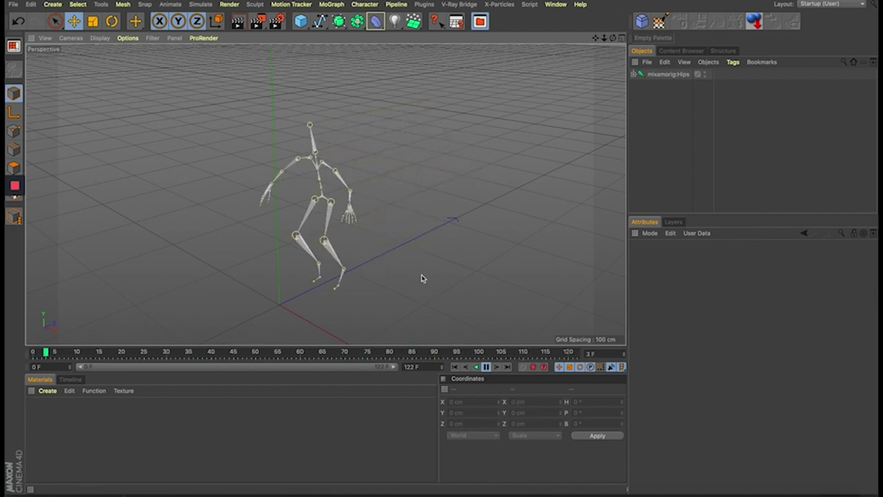
key("shift+f")
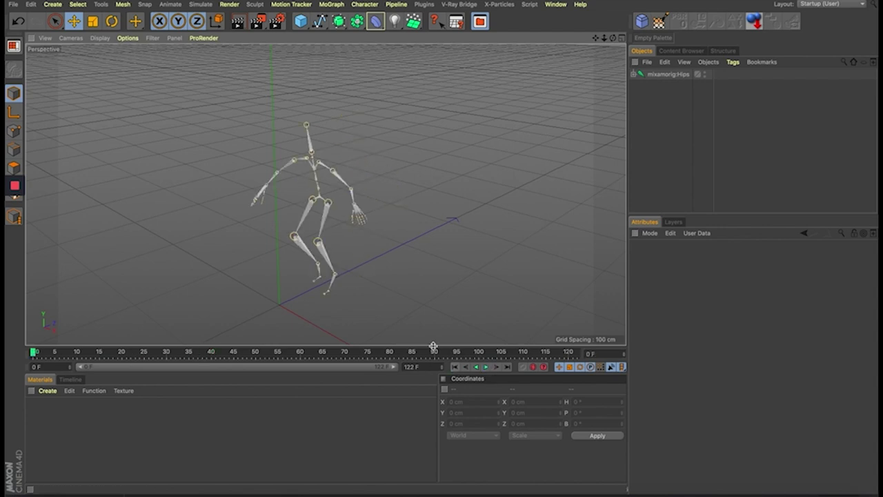
Paste the mixamorig:Hips skeleton from the Moonwalk scene into the A7L astronaut scene
left_click(560, 9)
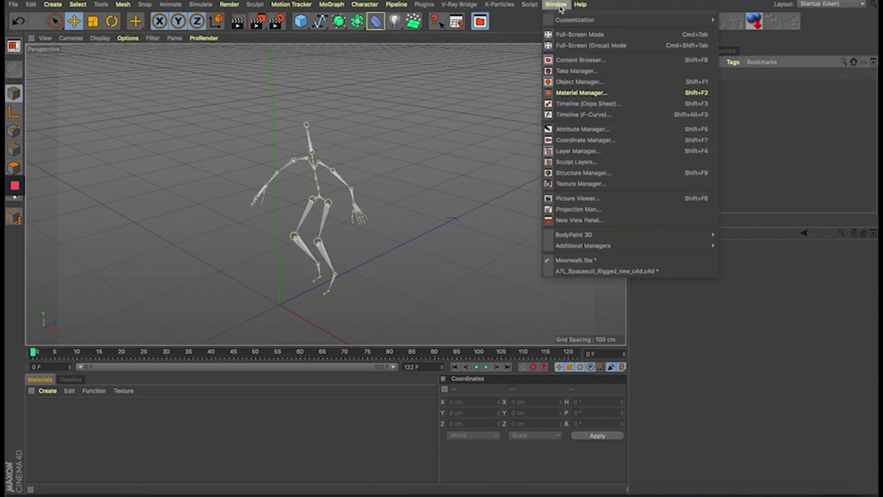
left_click(597, 269)
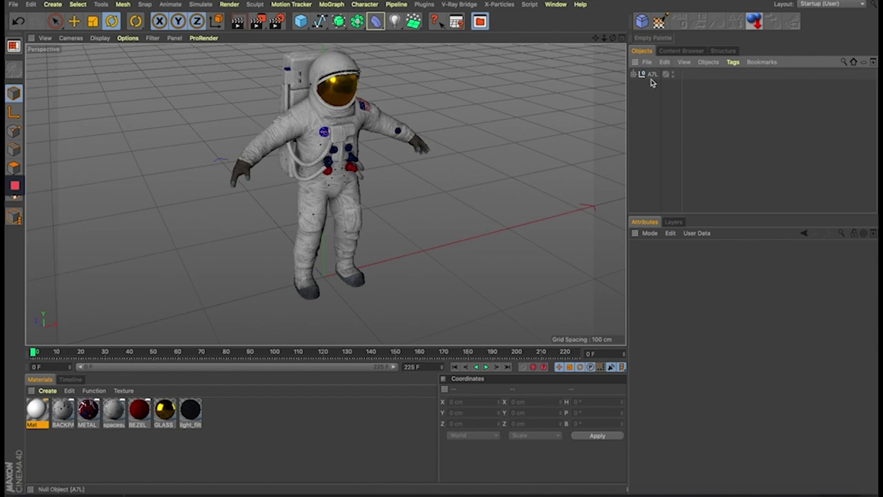
left_click(650, 75)
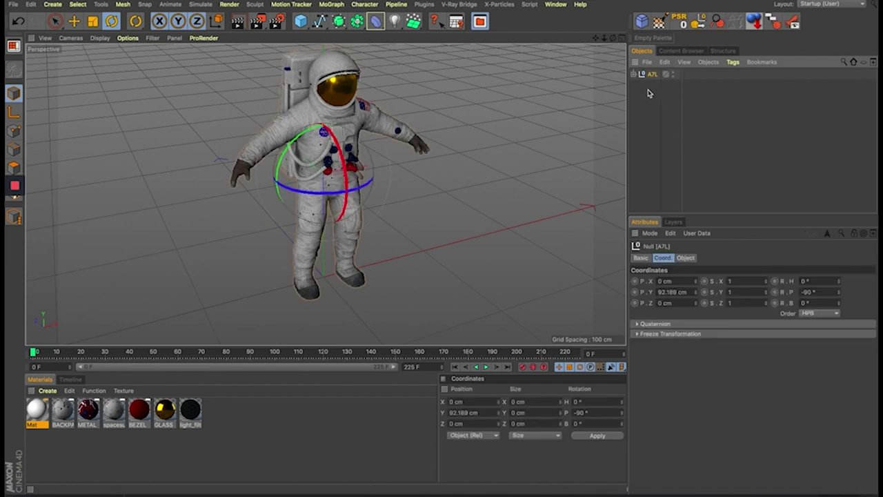
left_click(553, 8)
left_click(601, 261)
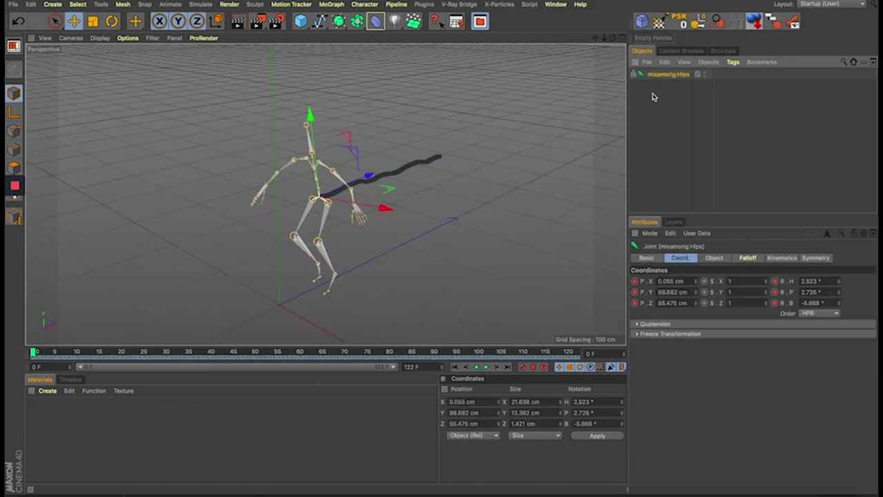
left_click(554, 5)
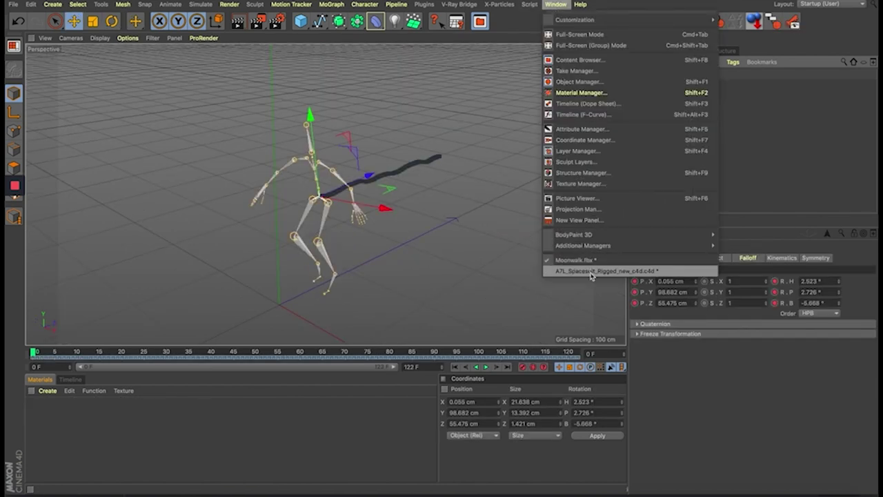
left_click(595, 270)
key("ctrl+v")
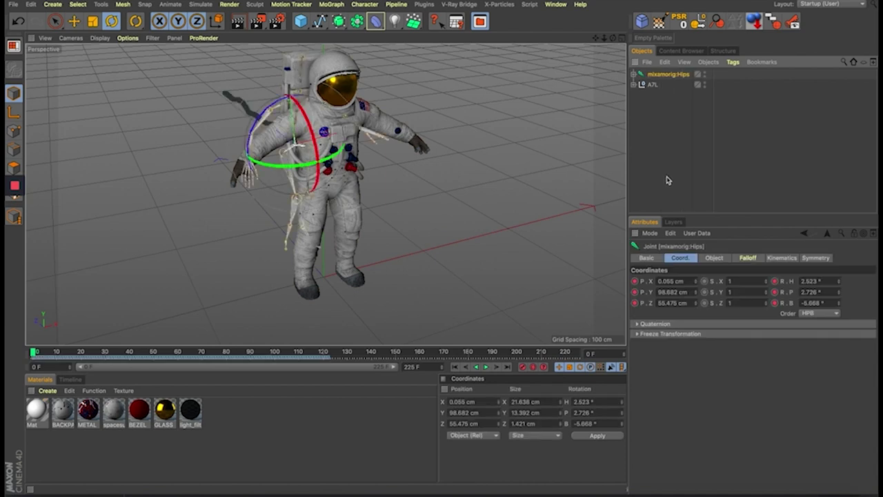
left_click(654, 156)
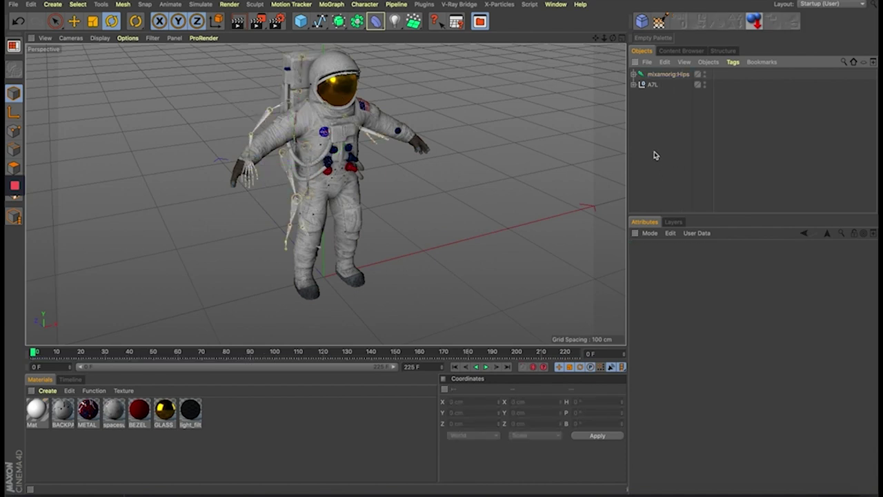
Select the suit's Bones object, unlock the geometry layer and make the Bones layer visible
mouse_move(373, 189)
left_mouse_down("alt")
mouse_move(479, 203)
mouse_move(574, 193)
mouse_move(461, 218)
left_mouse_up("alt")
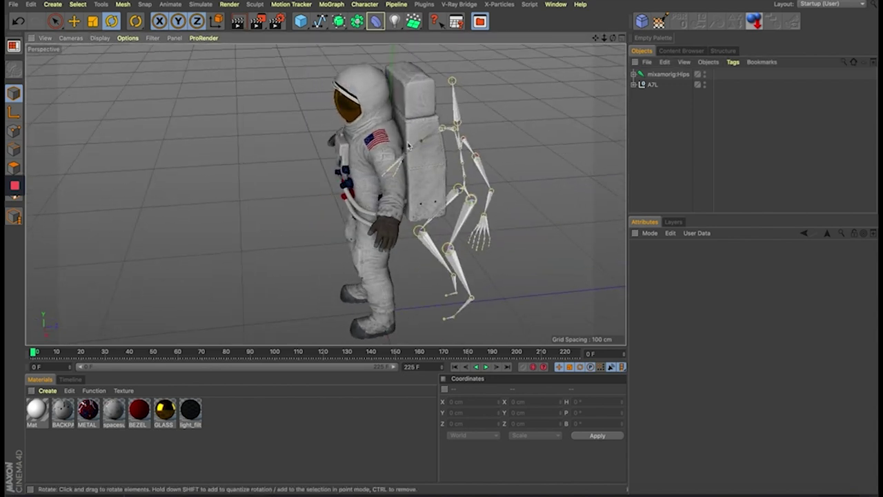
left_click(633, 85)
left_click(633, 84)
left_click(634, 84)
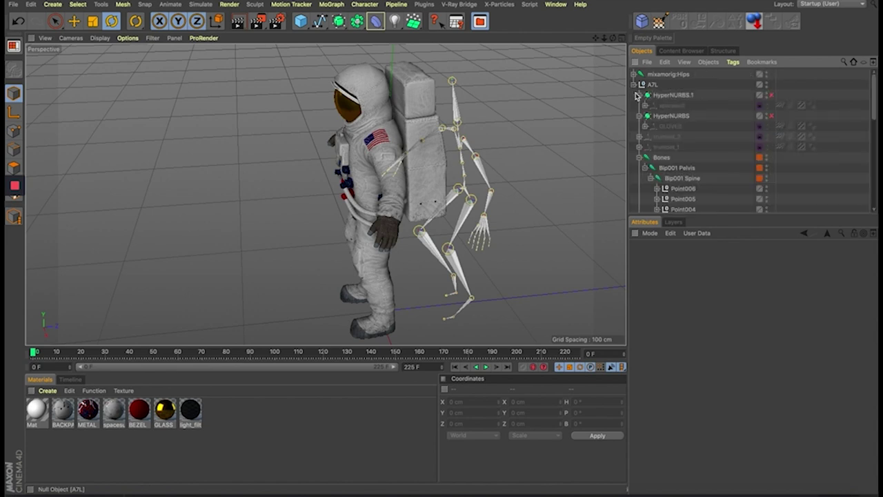
left_click(641, 159)
left_click(658, 158)
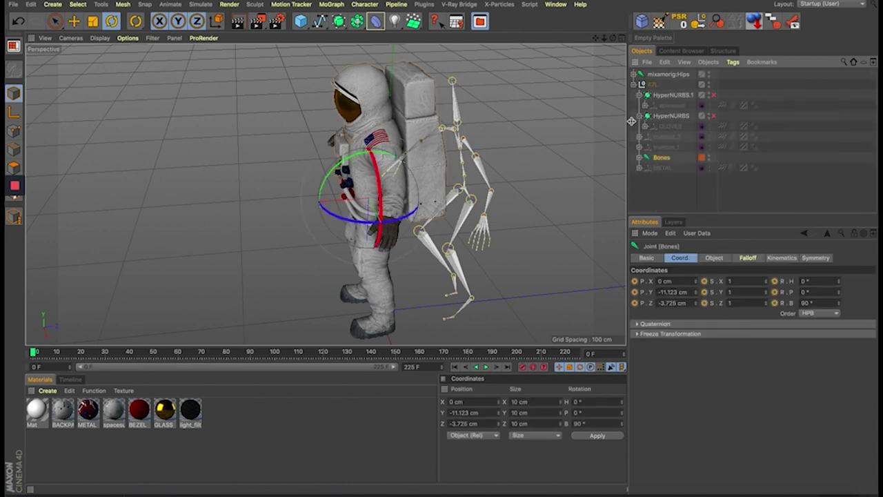
left_click(673, 221)
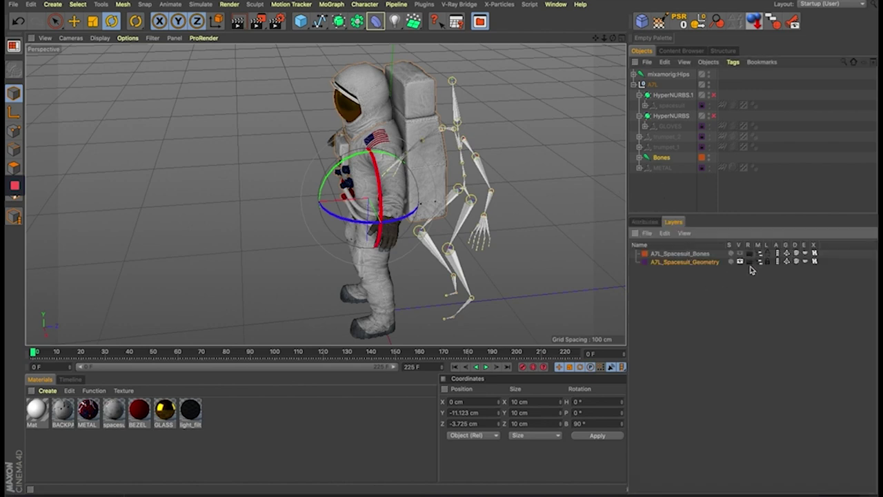
left_click(767, 263)
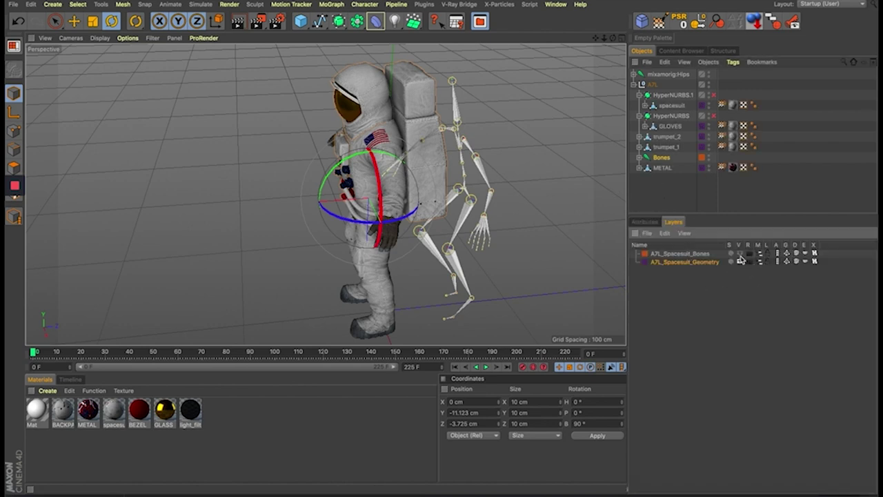
left_click(739, 253)
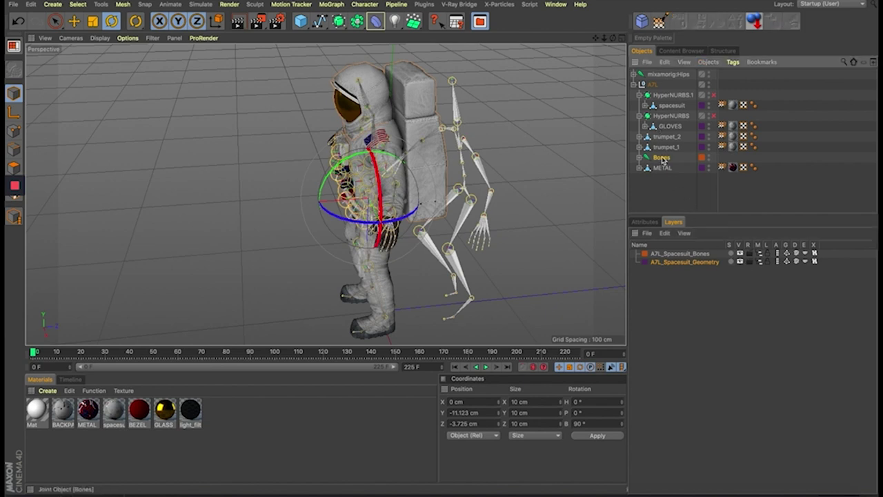
Delete the suit's original Bones object and inspect the astronaut with the new rig
key("Delete")
key("ctrl+z")
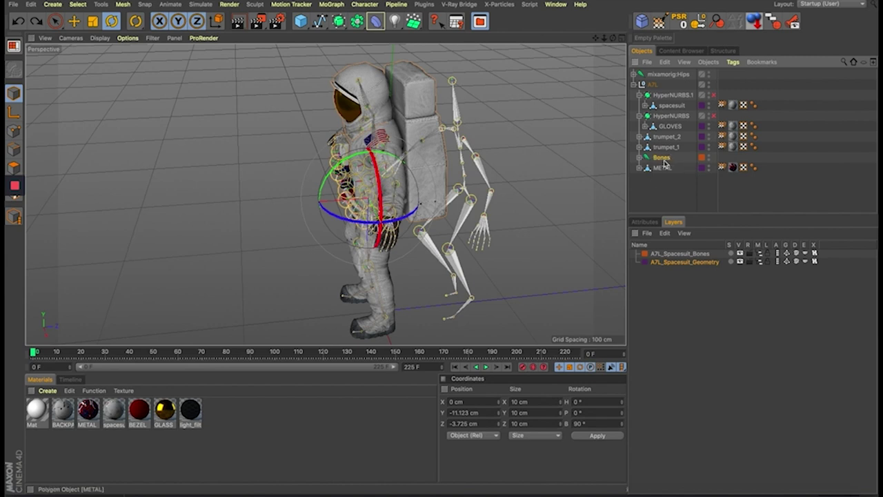
key("Delete")
mouse_move(442, 141)
left_mouse_down("alt")
mouse_move(399, 193)
mouse_move(334, 209)
mouse_move(386, 206)
left_mouse_up("alt")
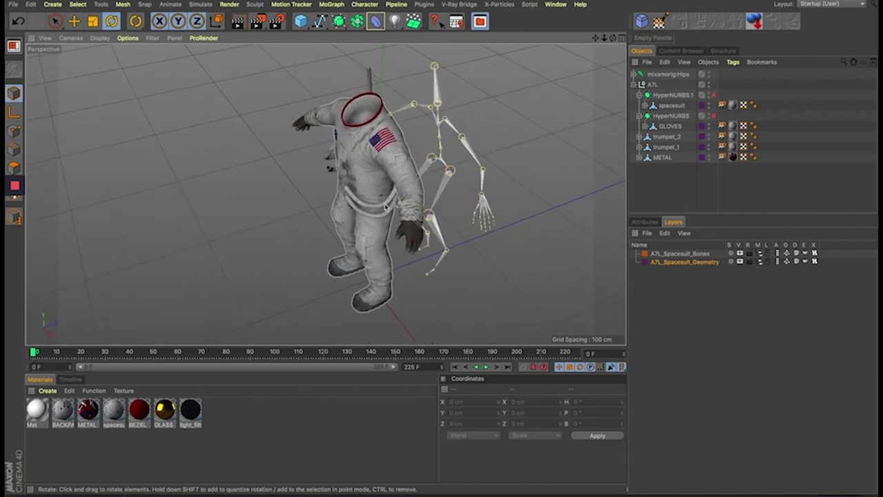
left_click_drag(389, 162, 421, 199, "alt")
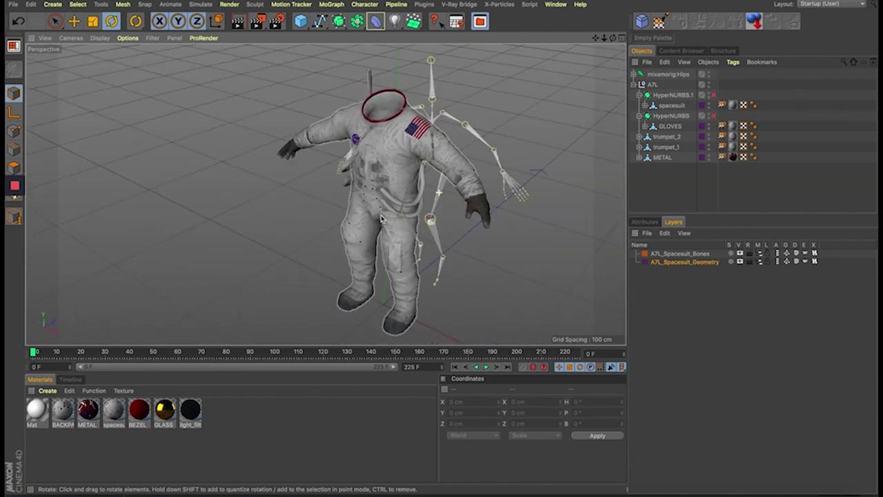
scroll(413, 182, "up", 2)
scroll(413, 182, "up", 3)
scroll(404, 194, "up", 2)
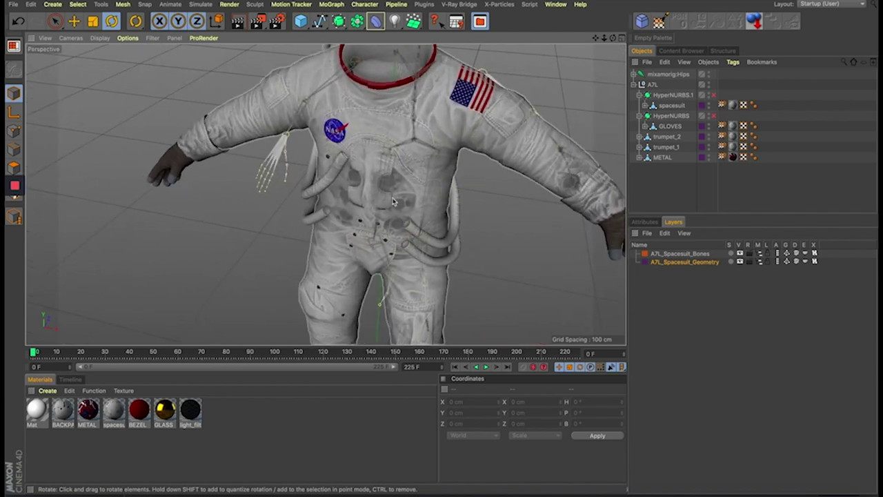
left_click_drag(433, 144, 409, 124, "alt")
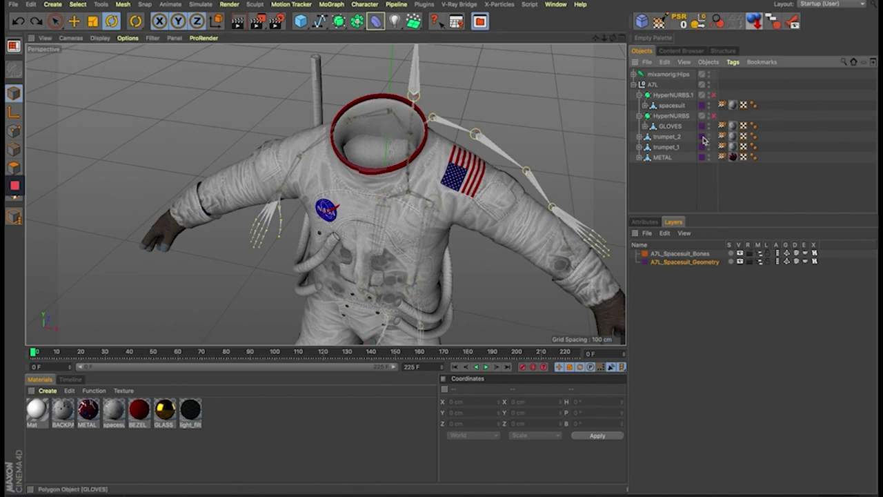
Reopen the Bones hierarchy and locate the backpack in the viewport
left_click(641, 158)
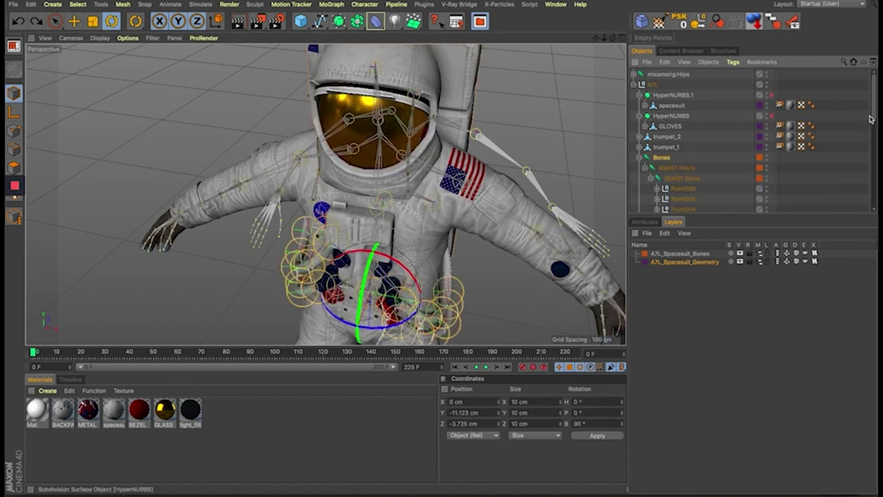
scroll(870, 118, "down", 3)
scroll(871, 119, "down", 3)
scroll(870, 118, "down", 3)
scroll(794, 114, "down", 3)
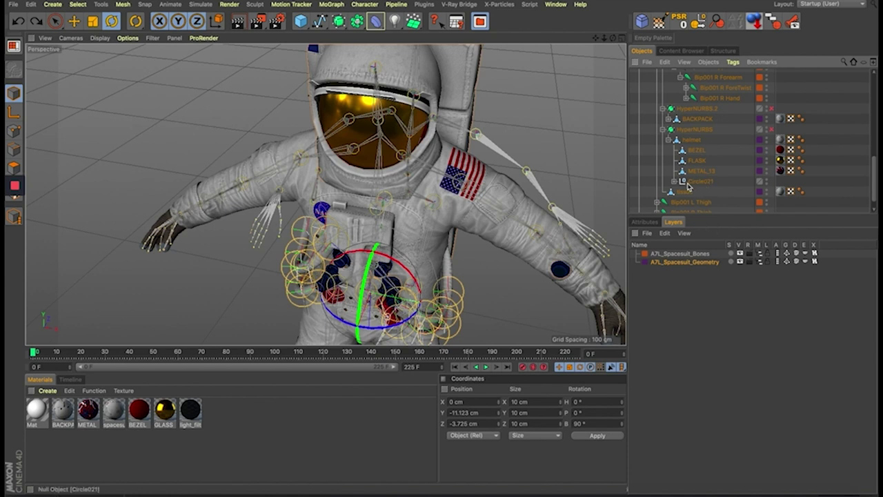
left_click(683, 193)
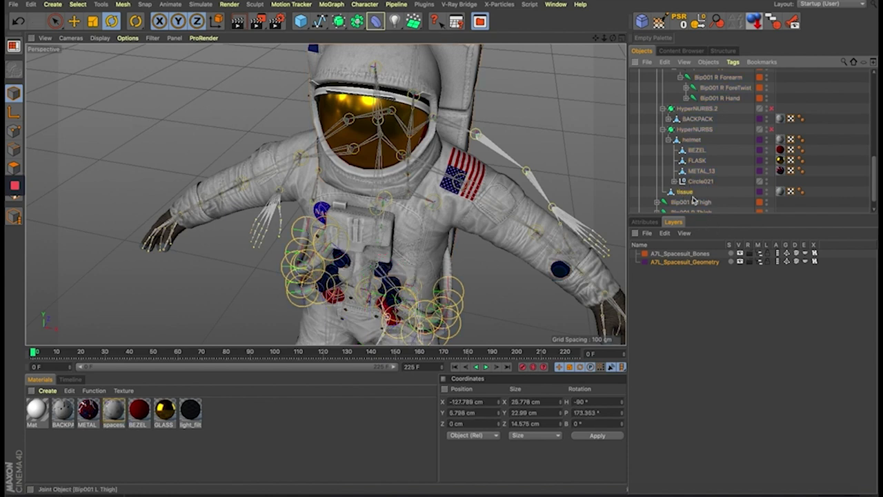
mouse_move(396, 281)
left_mouse_down("alt")
mouse_move(472, 307)
mouse_move(487, 295)
mouse_move(400, 276)
mouse_move(453, 220)
left_mouse_up("alt")
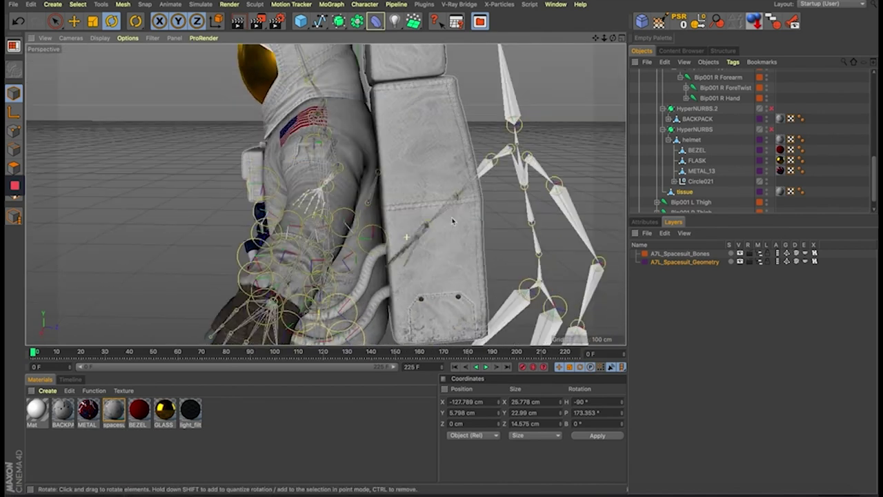
left_click(463, 240)
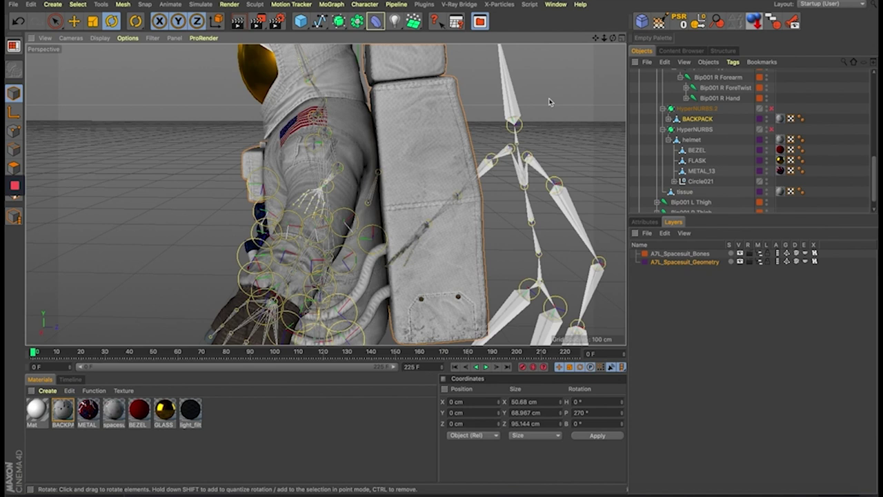
left_click(453, 130, "ctrl")
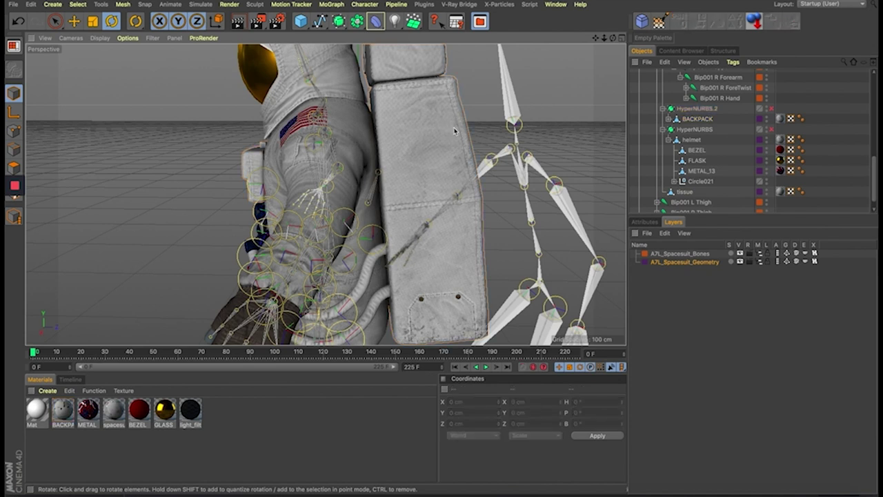
Expand BACKPACK, collapse both Bip001 clavicle branches, and select Bip001 Neck
left_click(693, 119)
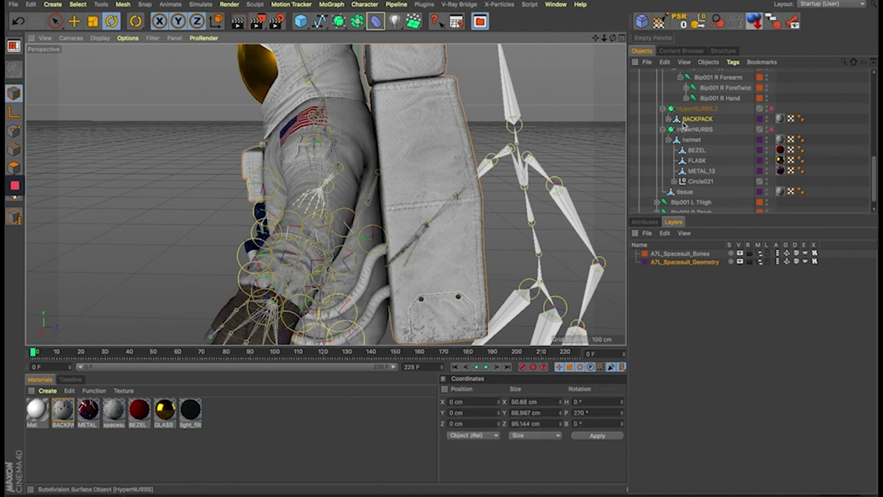
left_click(672, 121)
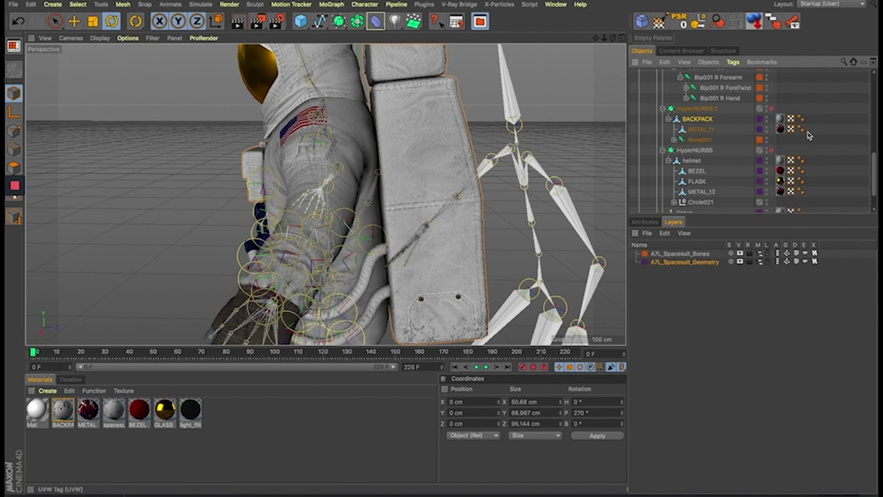
left_click(868, 161)
left_click_drag(873, 160, 874, 140)
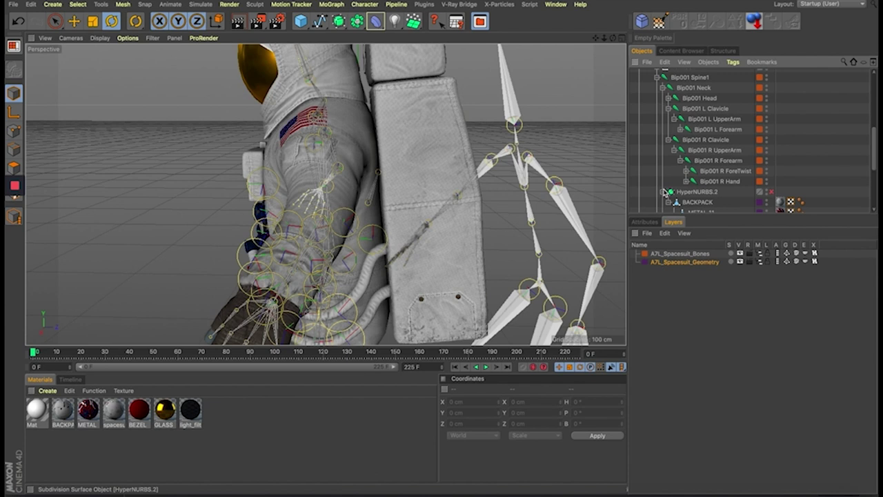
left_click(668, 140)
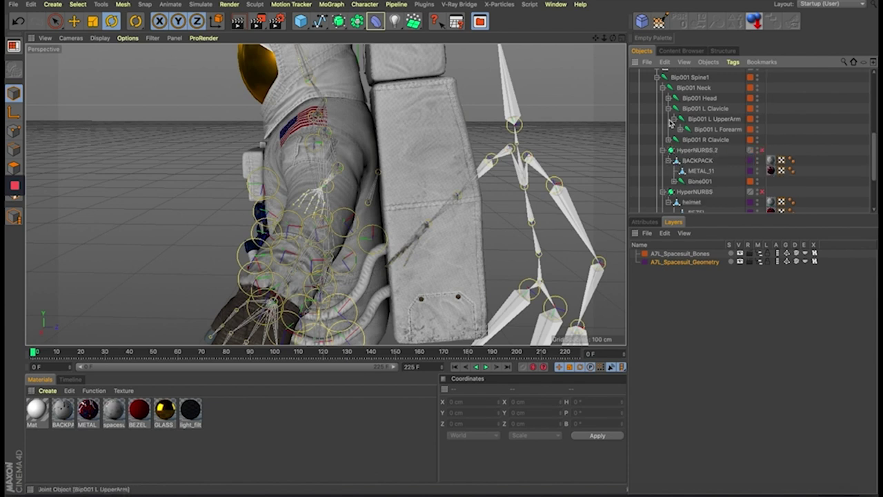
left_click(668, 109)
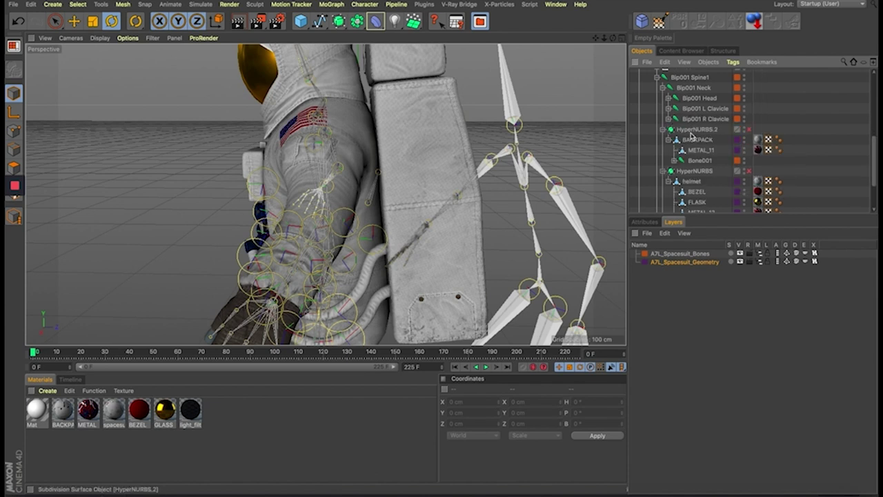
left_click(695, 129)
left_click(690, 88)
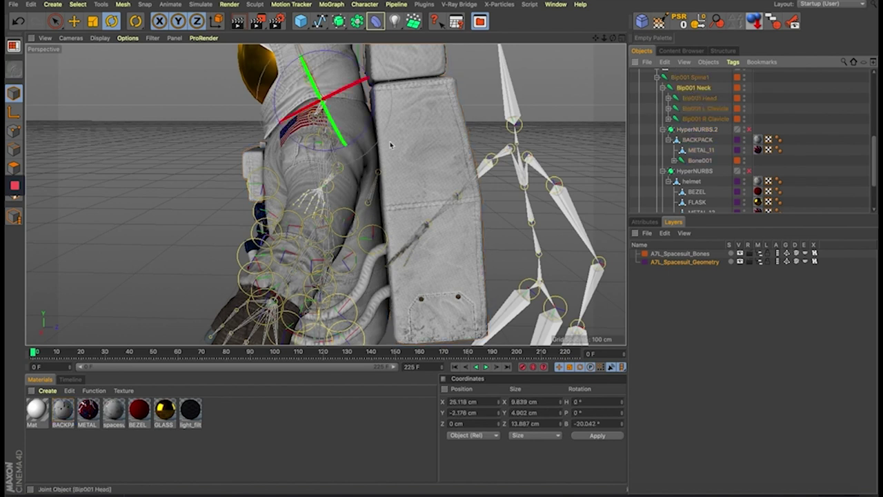
Rotate and then move the Bip001 Neck bone to test how the suit deforms
left_click_drag(390, 144, 407, 175, "alt")
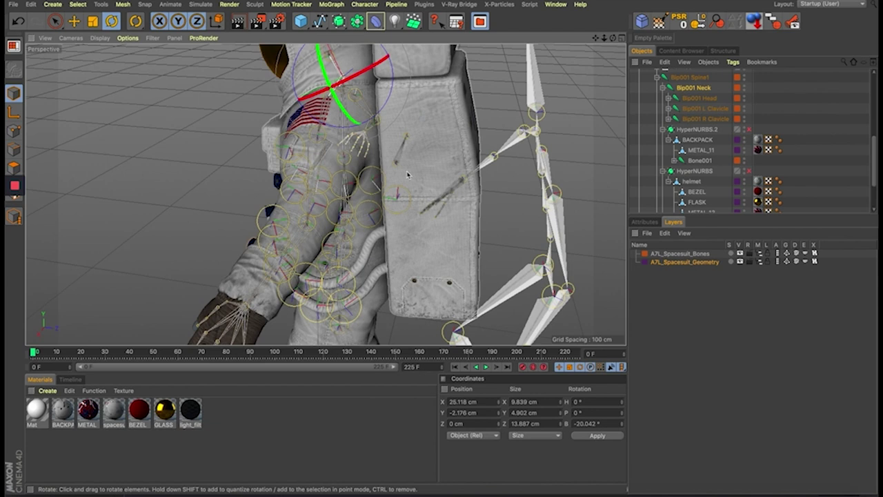
mouse_move(389, 249)
left_mouse_down("alt")
mouse_move(340, 145)
mouse_move(358, 159)
mouse_move(487, 193)
mouse_move(371, 218)
left_mouse_up("alt")
left_click_drag(325, 246, 331, 248, "alt")
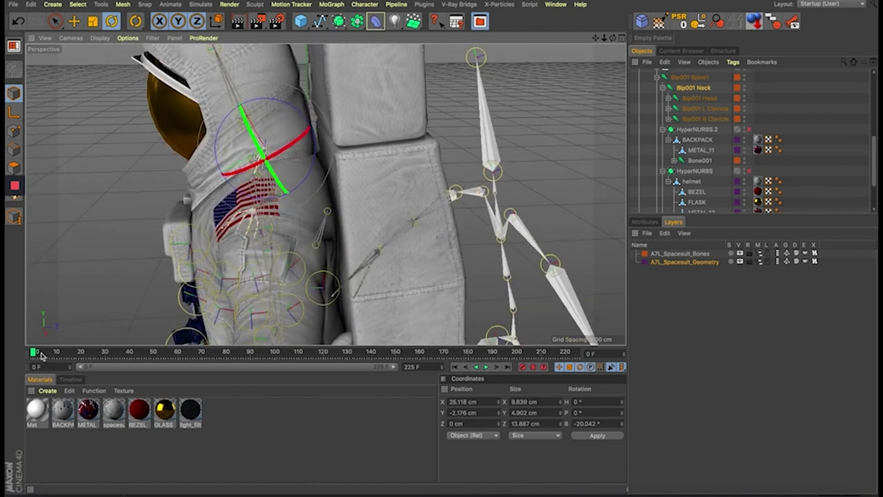
mouse_move(283, 181)
left_mouse_down()
mouse_move(214, 150)
mouse_move(283, 157)
left_mouse_up()
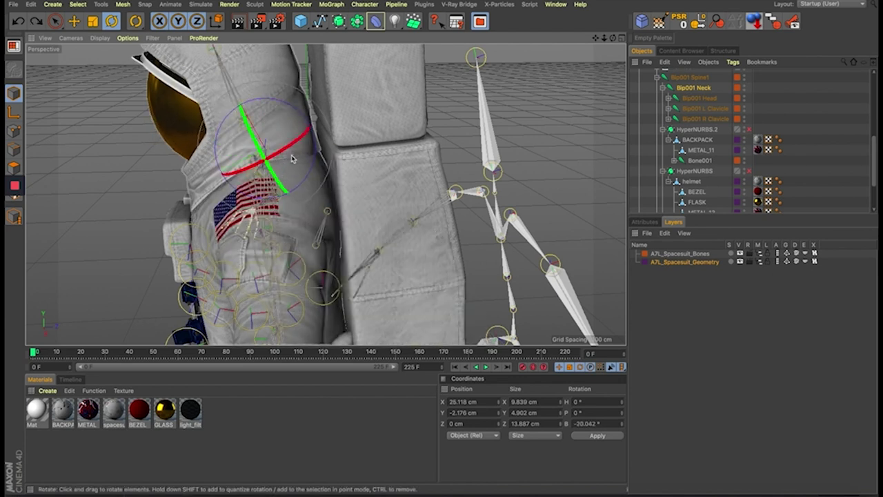
key("e")
left_click_drag(298, 152, 452, 149)
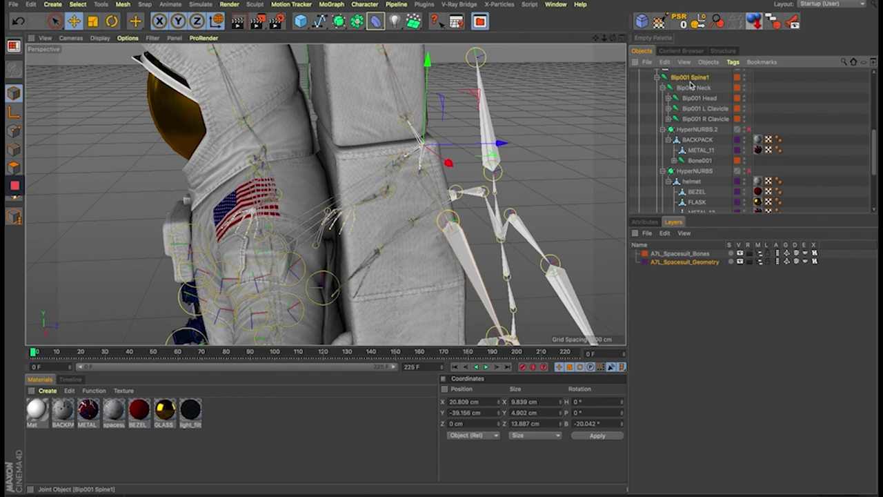
Select Bip001 Spine1 and test moving it, undoing the unwanted moves
left_click(690, 79)
left_click(692, 130)
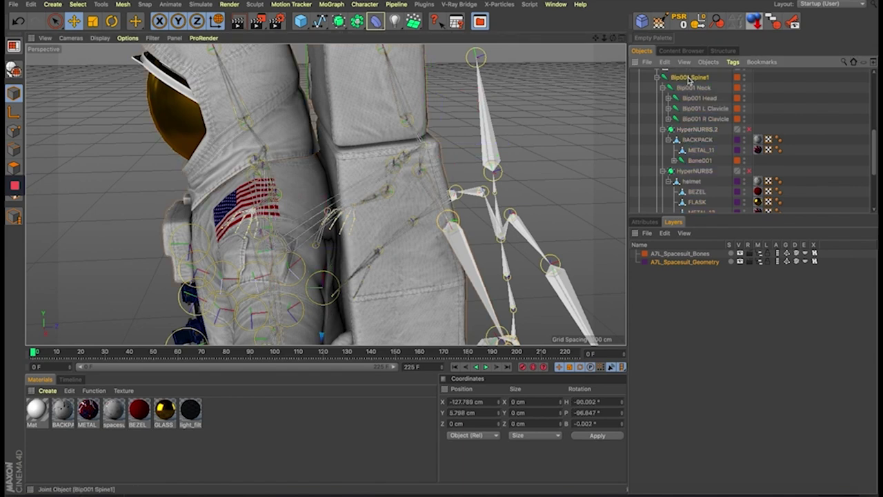
left_click(687, 79)
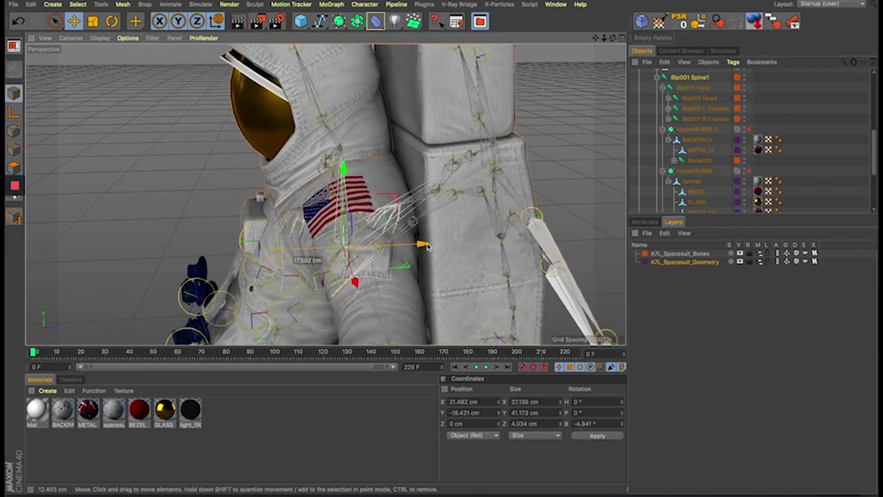
mouse_move(354, 247)
left_mouse_down()
mouse_move(385, 242)
mouse_move(358, 275)
left_mouse_up()
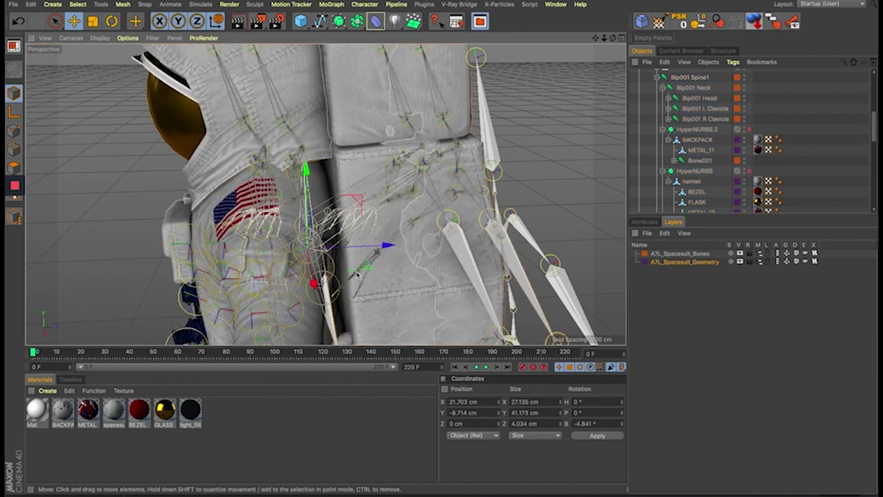
scroll(277, 313, "down", 4)
key("ctrl+z")
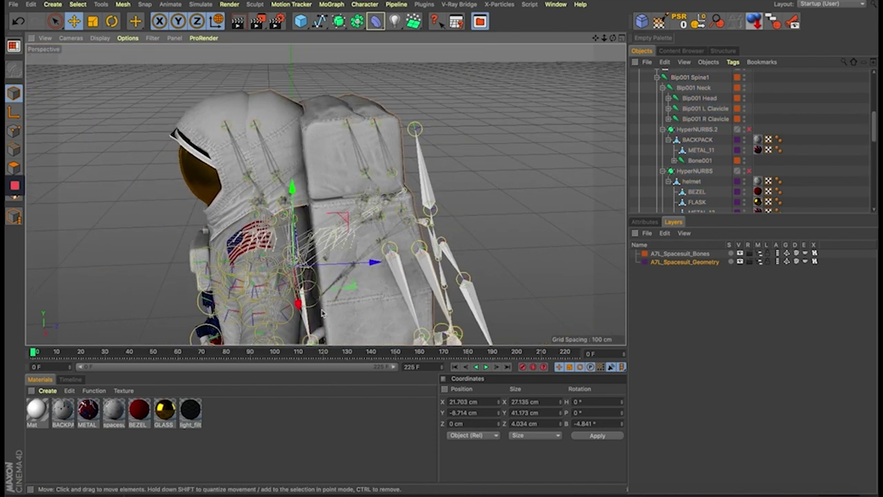
key("ctrl+z")
key("ctrl+z")
left_click_drag(347, 266, 393, 290)
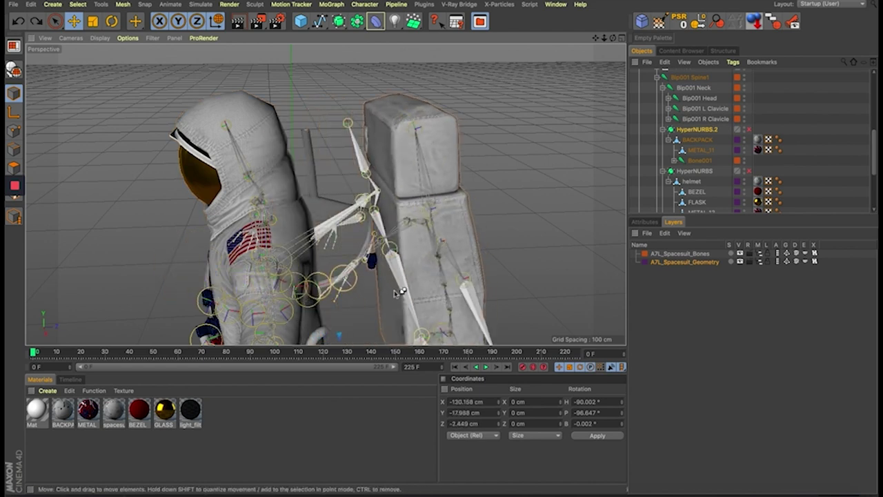
key("ctrl+z")
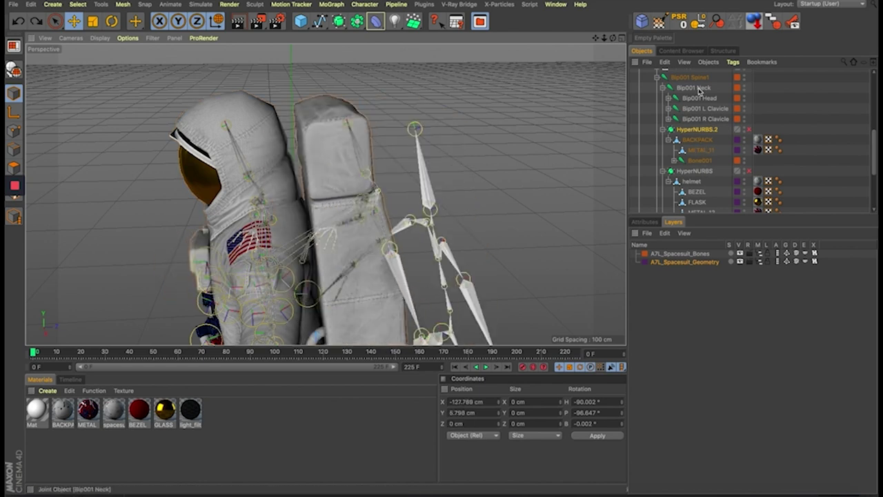
left_click(690, 77)
mouse_move(324, 266)
left_mouse_down()
mouse_move(411, 258)
mouse_move(282, 281)
mouse_move(327, 275)
left_mouse_up()
Rotate Spine1 to bend the astronaut, then straighten it back to B -4.841°
key("r")
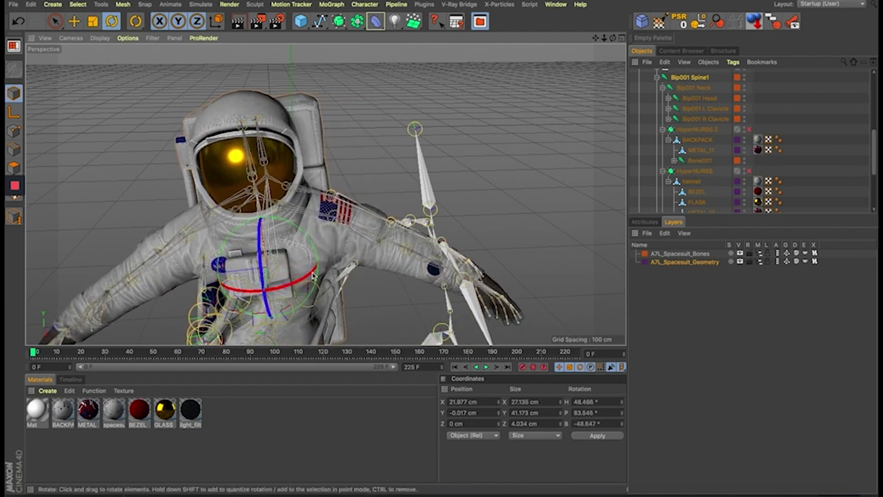
scroll(327, 195, "up", 5)
left_click_drag(327, 195, 388, 91, "alt")
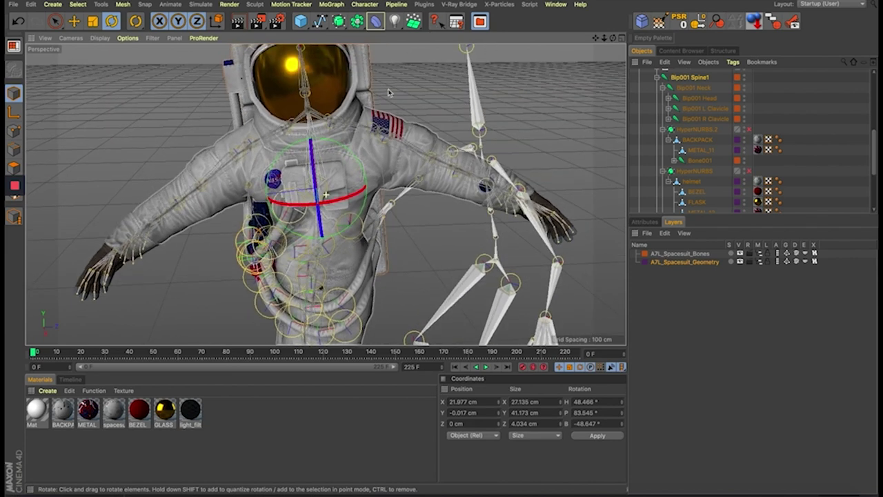
mouse_move(356, 198)
left_mouse_down()
mouse_move(178, 239)
mouse_move(160, 225)
left_mouse_up()
mouse_move(365, 205)
left_mouse_down()
mouse_move(318, 220)
mouse_move(415, 214)
left_mouse_up()
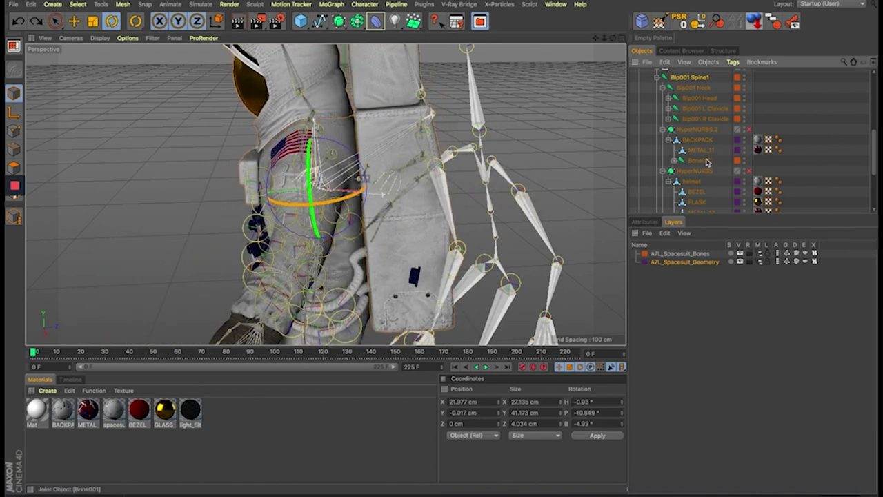
key("ctrl+z")
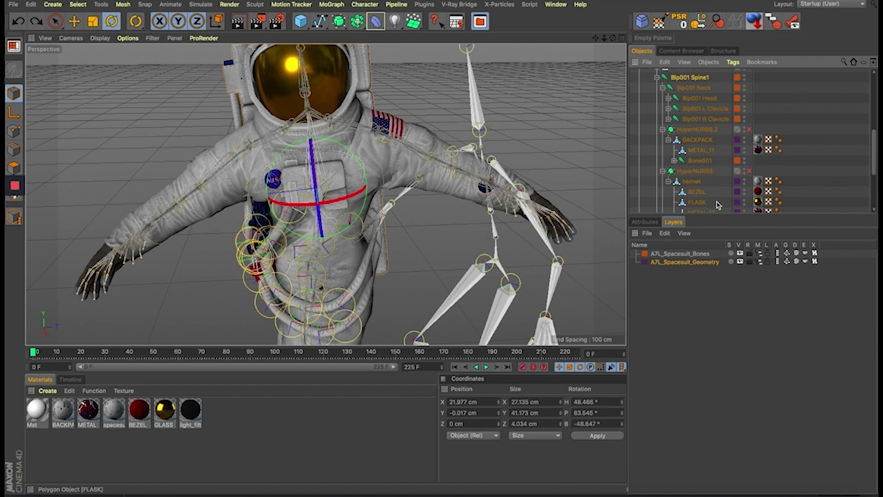
key("ctrl+y")
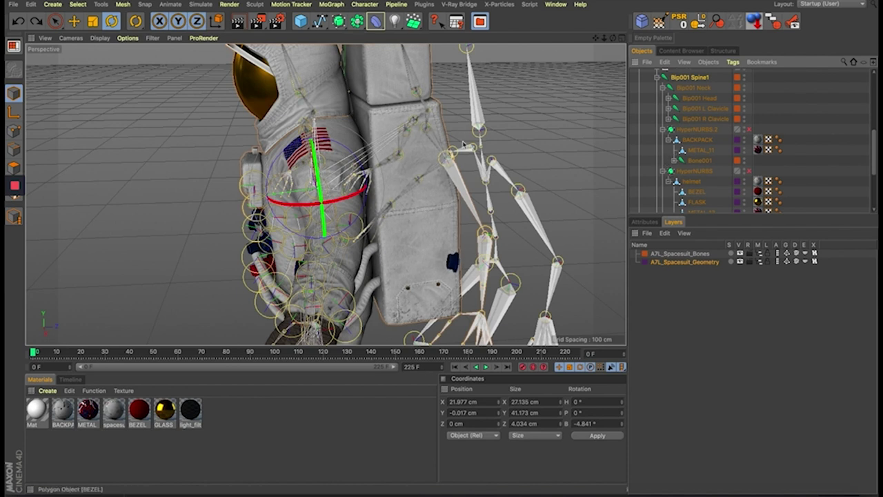
scroll(462, 144, "down", 5)
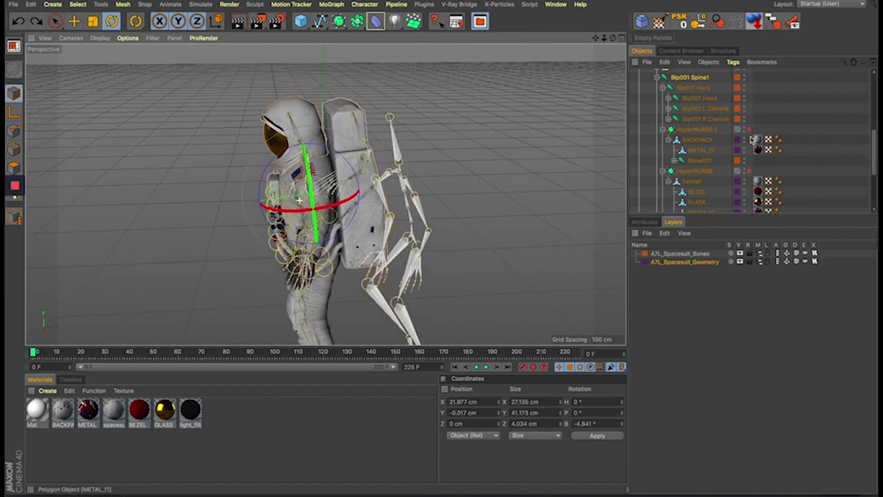
left_click(756, 139)
left_click(555, 4)
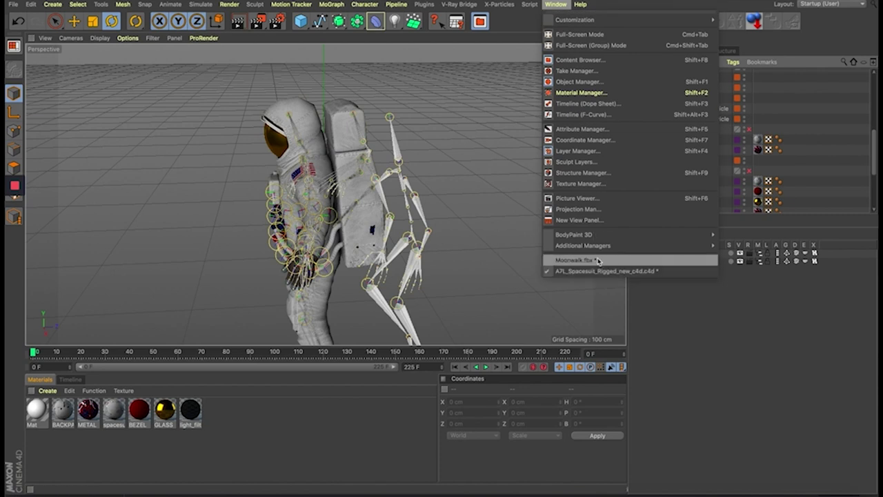
Paste the astronaut suit meshes into Moonwalk.fbx around mixamorig:Hips and view at eye level
left_click(597, 260)
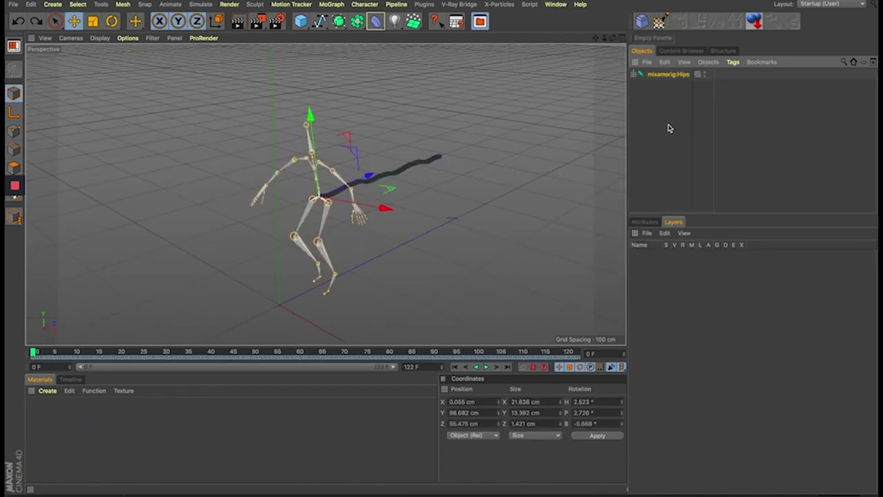
key("ctrl+v")
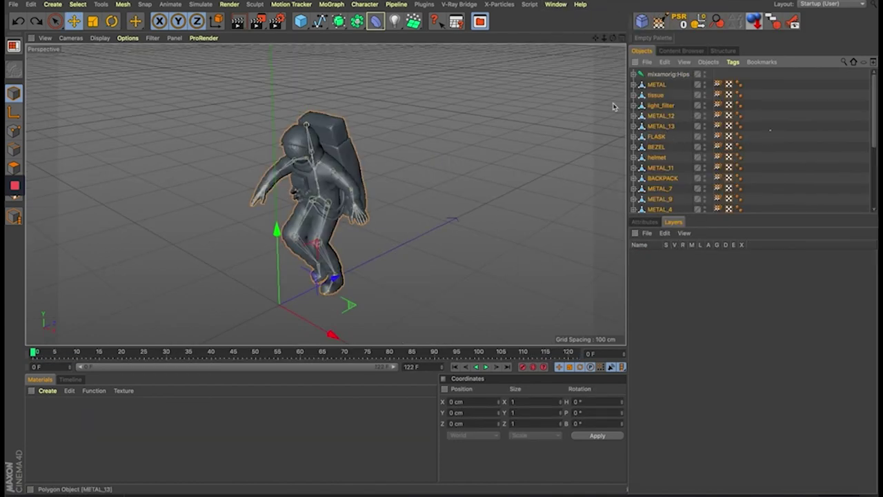
left_click(614, 106)
mouse_move(327, 245)
left_mouse_down("alt")
mouse_move(224, 274)
mouse_move(236, 200)
left_mouse_up("alt")
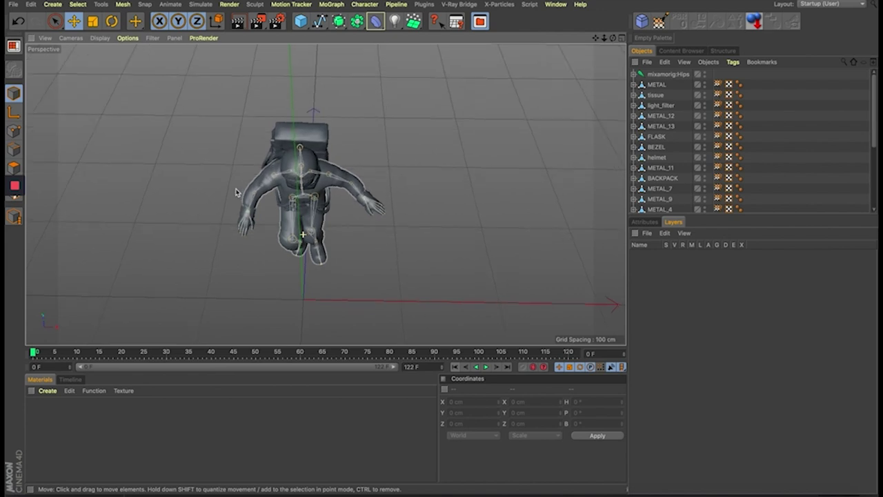
mouse_move(236, 200)
left_mouse_down("alt")
mouse_move(208, 287)
mouse_move(296, 251)
left_mouse_up("alt")
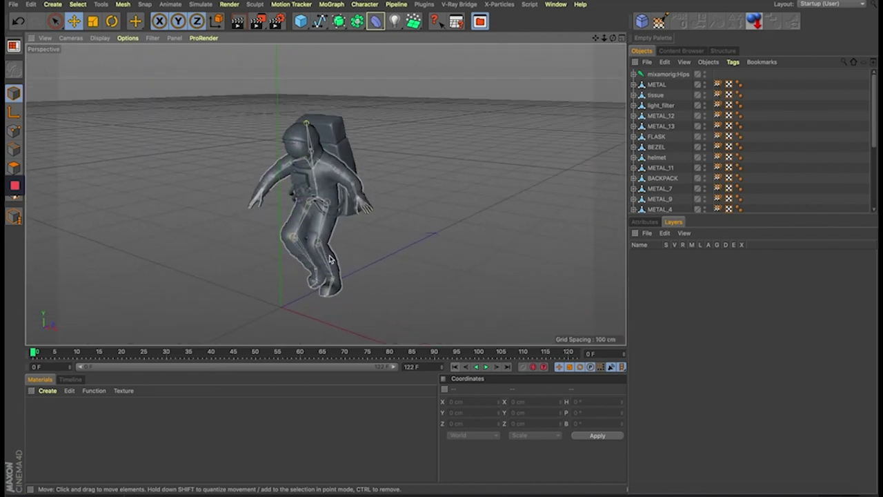
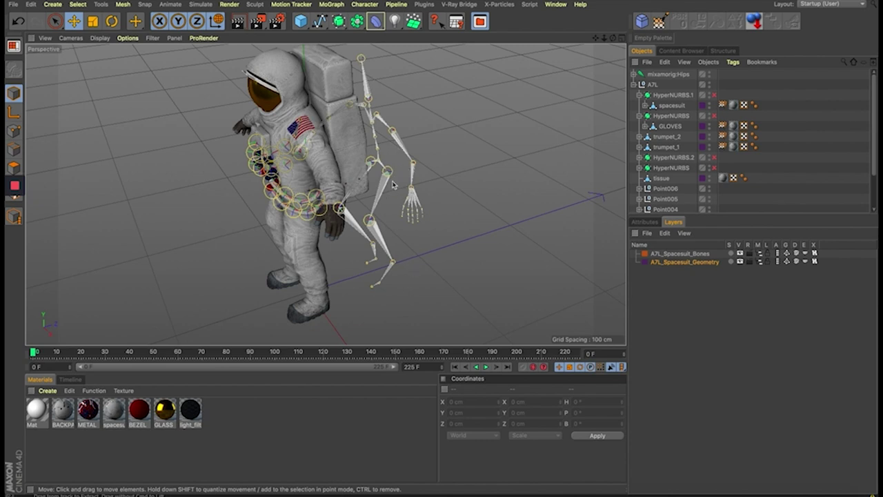
Frame the astronaut in the viewport and show the mixamorig:Hips keys in the Dope Sheet
scroll(310, 216, "up", 3)
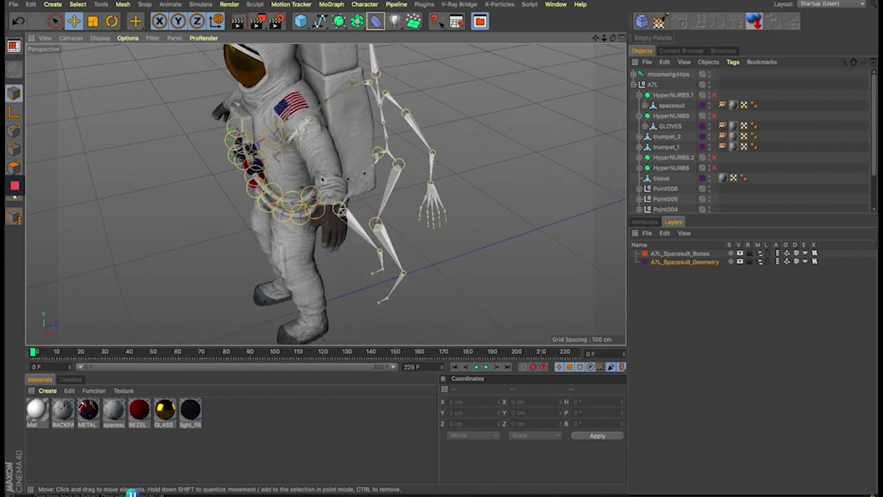
left_click_drag(310, 216, 252, 170, "alt")
scroll(311, 167, "up", 2)
scroll(311, 166, "down", 3)
scroll(311, 166, "down", 3)
mouse_move(290, 167)
left_mouse_down("alt")
mouse_move(345, 162)
mouse_move(339, 158)
left_mouse_up("alt")
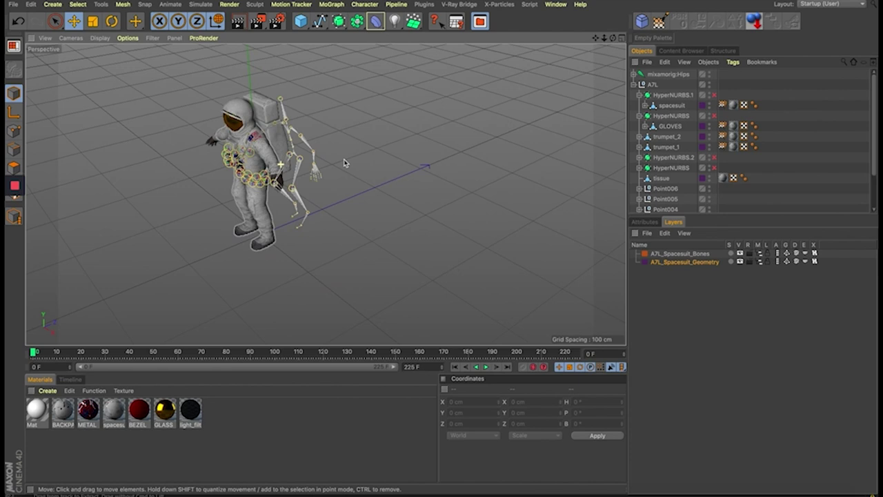
scroll(377, 152, "up", 3)
scroll(377, 151, "up", 2)
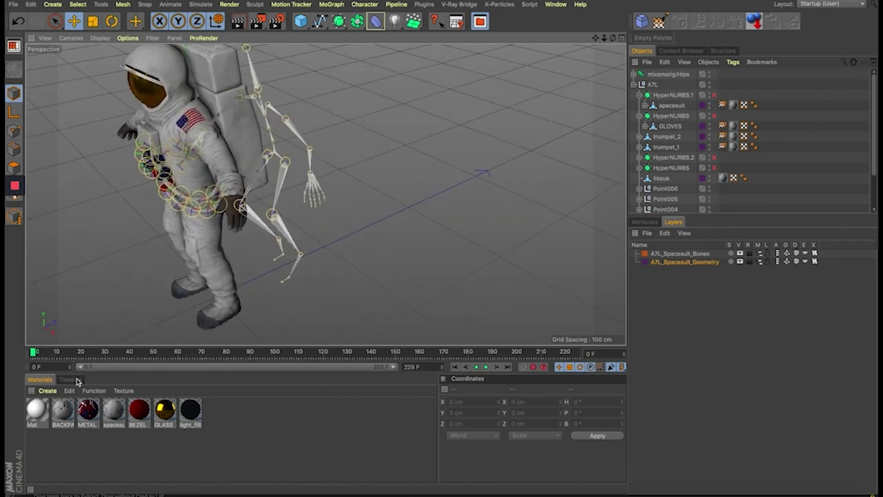
left_click(73, 380)
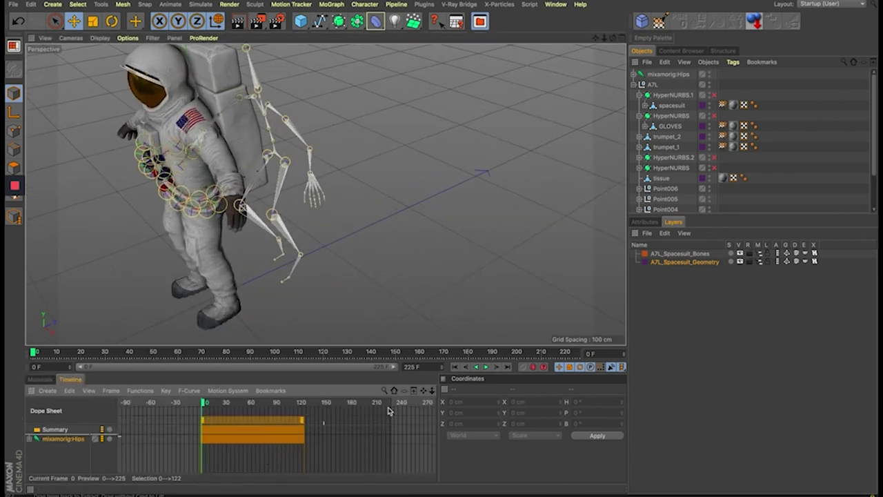
Shift the mixamorig:Hips keys so the motion runs from frame 17 to 139
left_click_drag(424, 391, 511, 391)
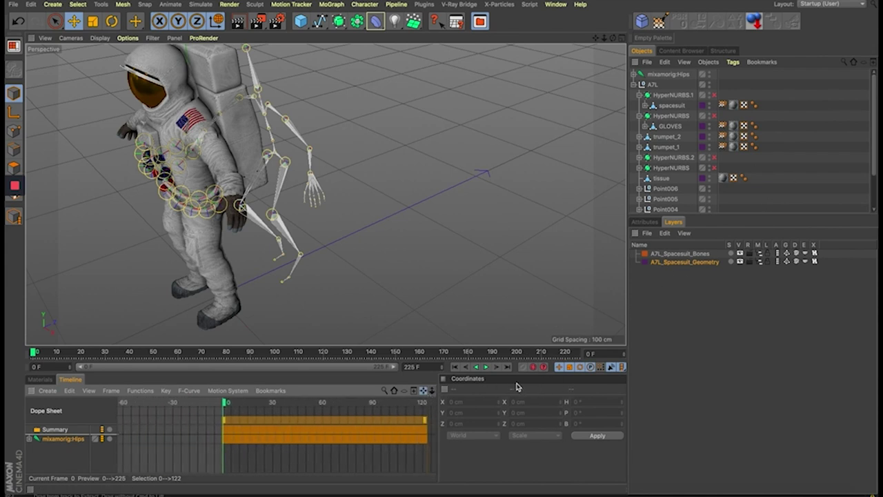
mouse_move(247, 420)
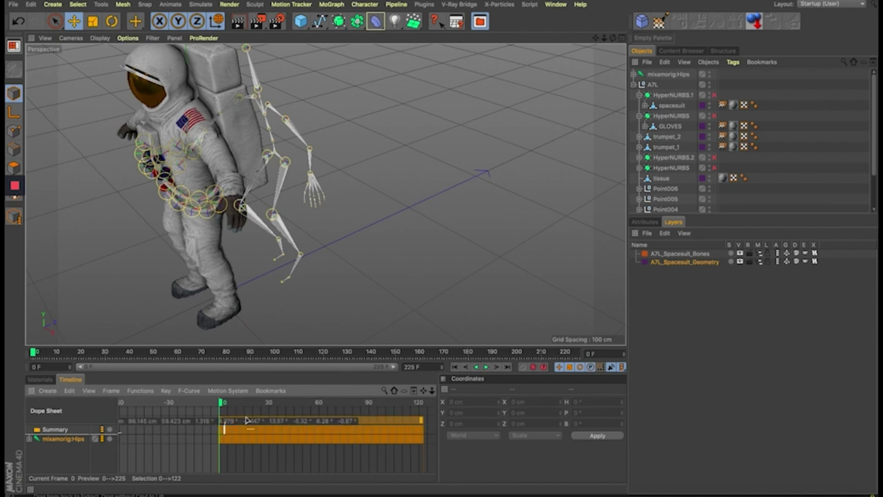
left_click_drag(256, 425, 260, 422)
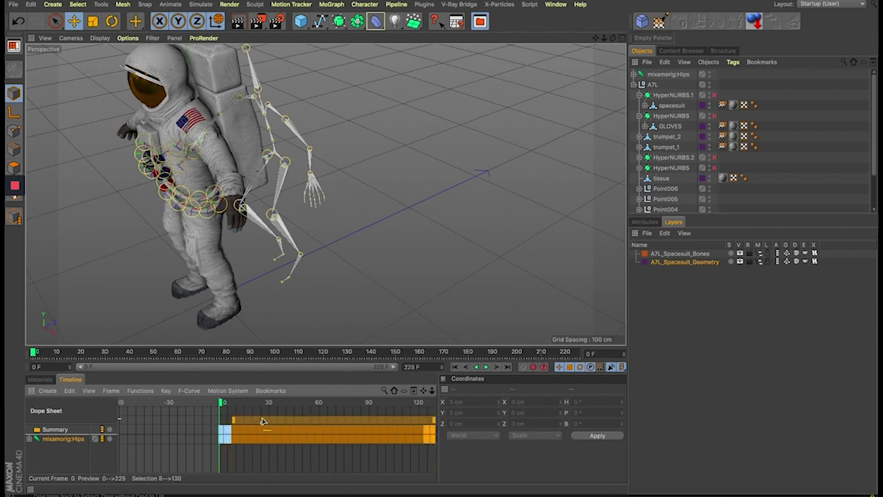
key("ctrl+z")
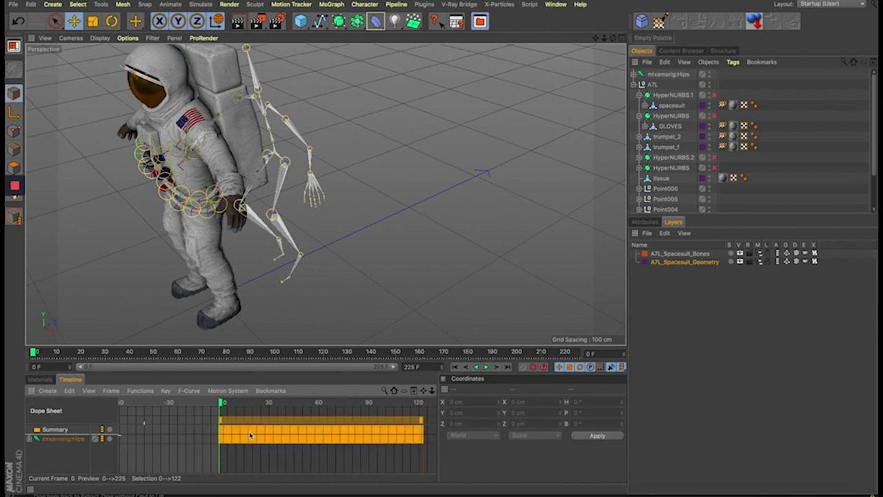
left_click_drag(282, 424, 307, 421)
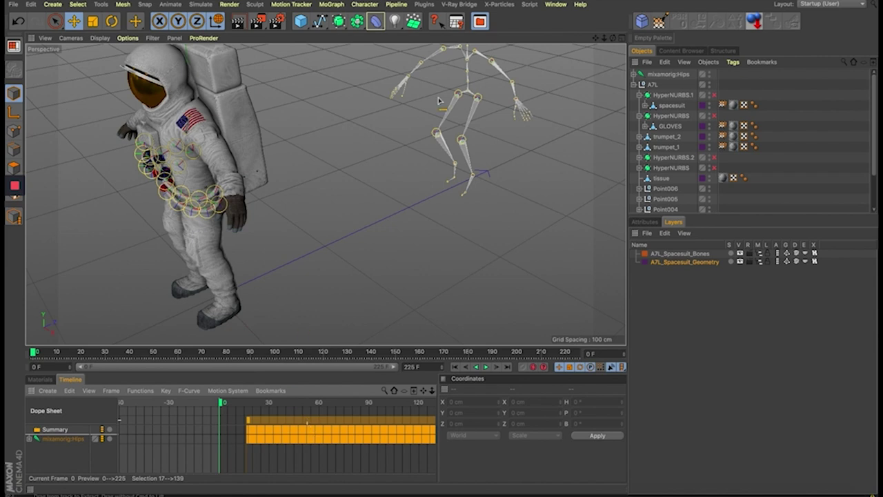
left_click(633, 84)
Slide the A7L spacesuit along Z and X and scale it down to the skeleton's size
left_click(652, 84)
mouse_move(270, 164)
left_mouse_down()
mouse_move(345, 146)
mouse_move(200, 219)
mouse_move(154, 232)
left_mouse_up()
scroll(283, 194, "down", 3)
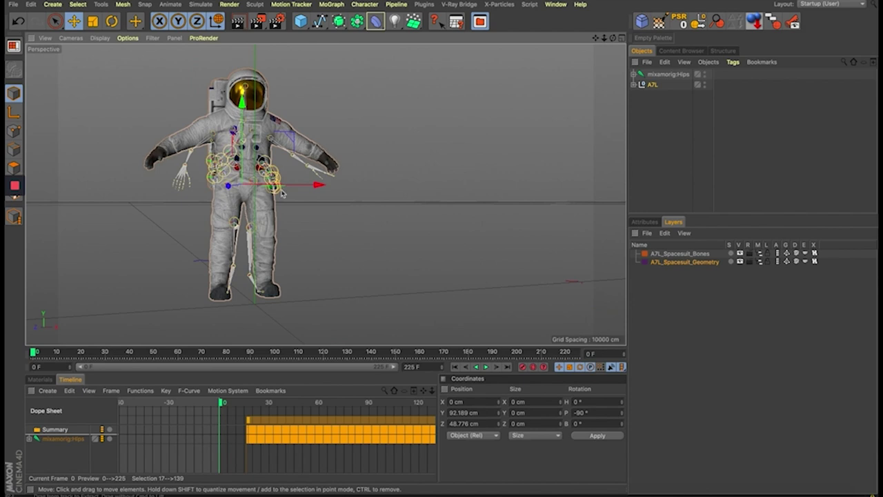
left_click_drag(283, 194, 305, 181, "alt")
key("t")
left_click_drag(243, 239, 242, 246)
Lower the spacesuit along Y and push it along Z onto the skeleton, checking from the side
mouse_move(300, 258)
left_mouse_down("alt")
mouse_move(401, 246)
mouse_move(433, 277)
mouse_move(451, 274)
left_mouse_up("alt")
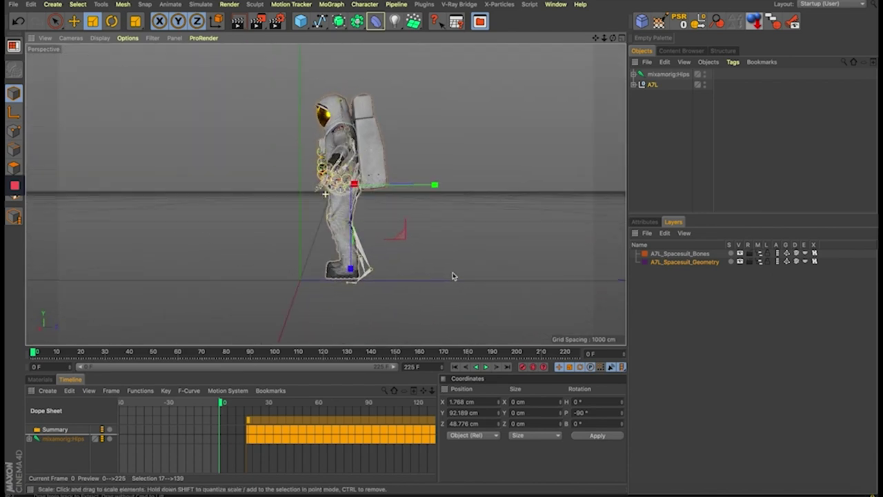
right_click_drag(432, 216, 445, 216, "alt")
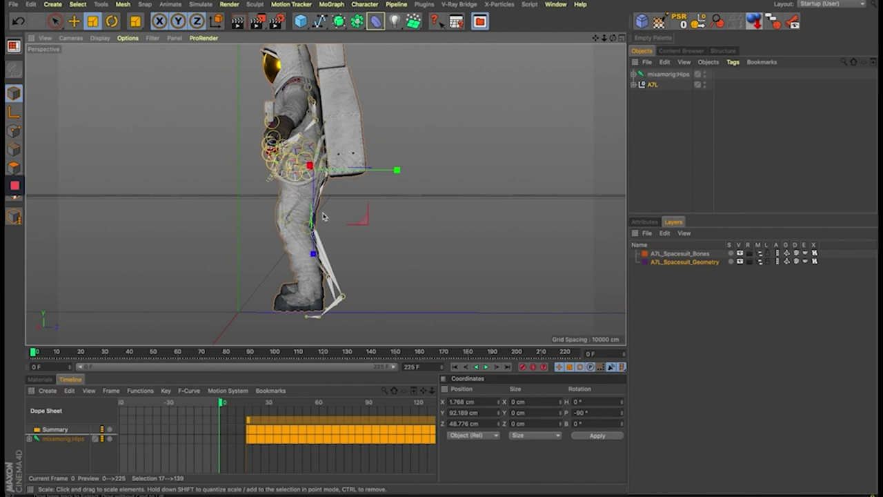
key("e")
left_click_drag(311, 173, 312, 184)
left_click_drag(376, 180, 390, 182)
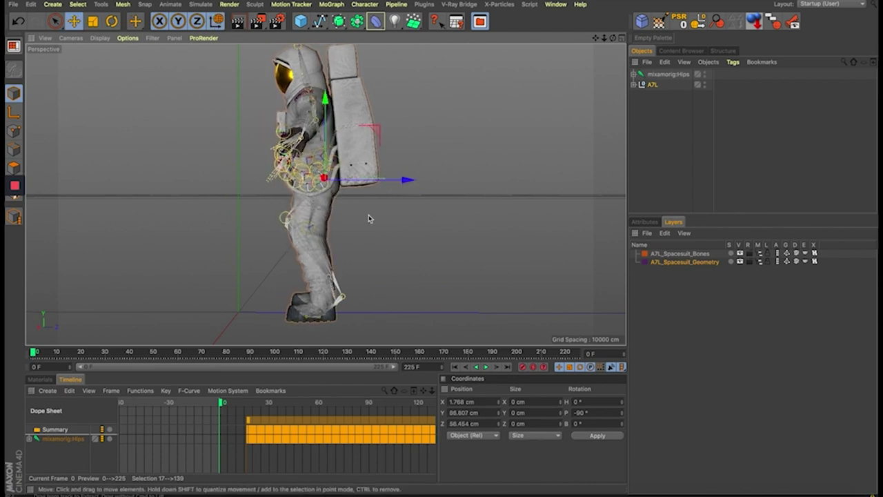
mouse_move(369, 215)
left_mouse_down("alt")
mouse_move(137, 243)
mouse_move(254, 178)
left_mouse_up("alt")
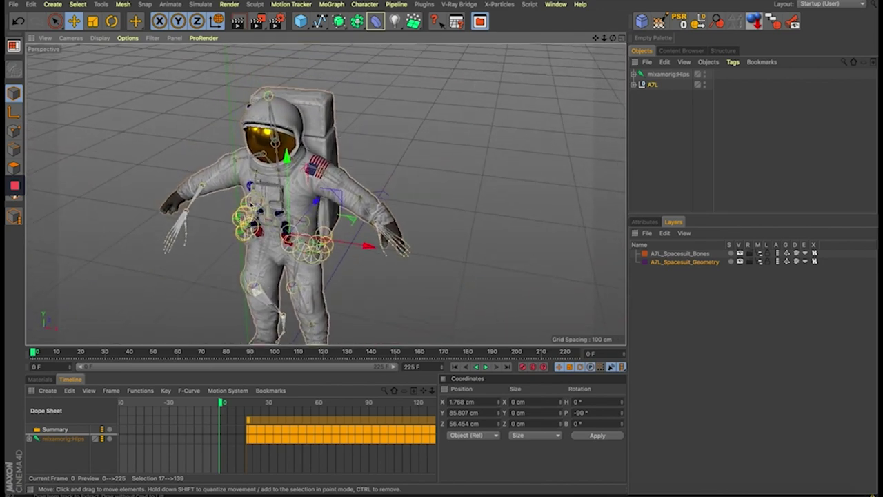
left_click_drag(264, 273, 202, 252, "alt")
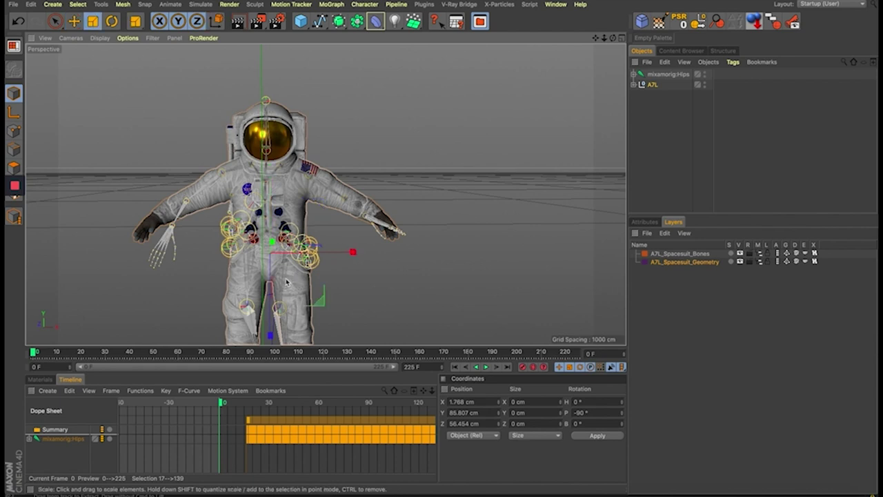
left_click_drag(287, 285, 307, 277, "alt")
middle_click_drag(308, 277, 355, 157, "alt")
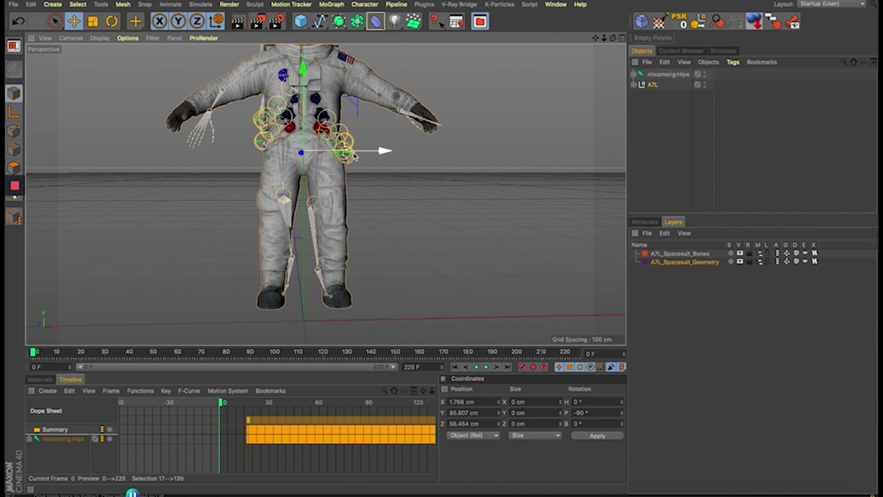
Raise the spacesuit in the four-view layout to line up with the skeleton
middle_click(355, 157)
scroll(517, 269, "up", 5)
mouse_move(545, 261)
middle_mouse_down("alt")
mouse_move(512, 278)
mouse_move(527, 282)
mouse_move(495, 289)
mouse_move(450, 245)
middle_mouse_up("alt")
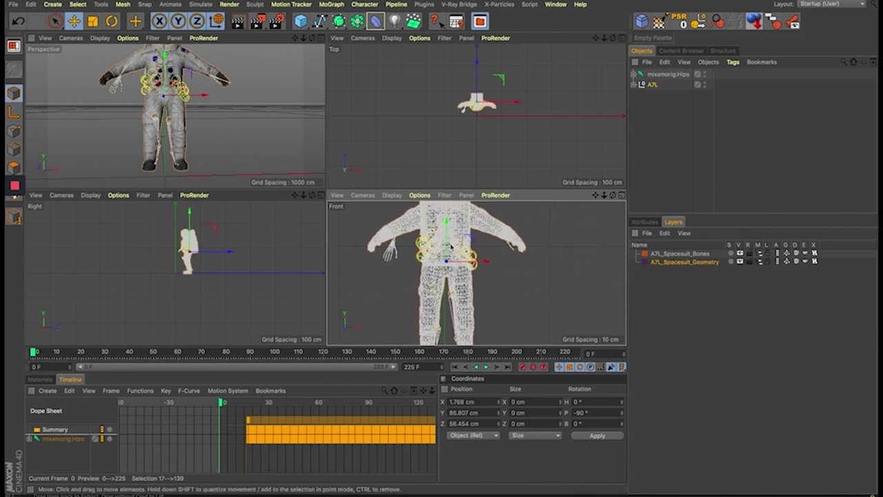
mouse_move(450, 245)
left_mouse_down()
mouse_move(455, 215)
mouse_move(492, 230)
mouse_move(481, 229)
left_mouse_up()
scroll(221, 139, "up", 2)
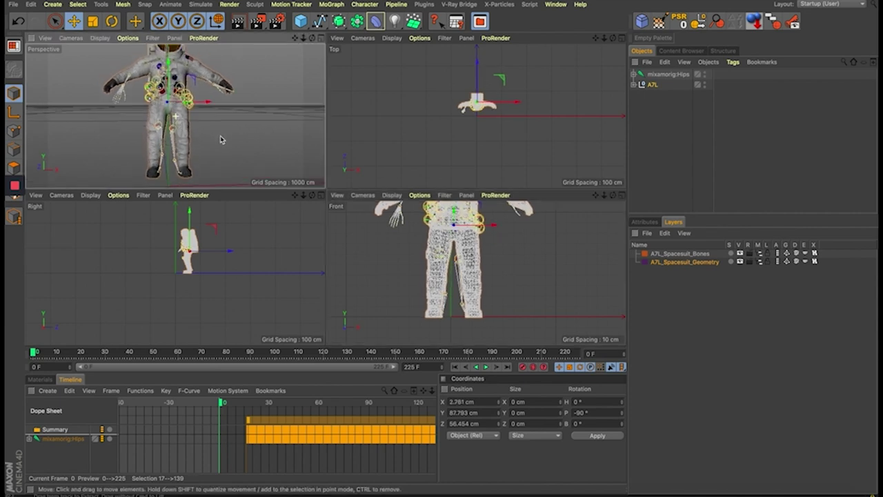
mouse_move(220, 140)
left_mouse_down("alt")
mouse_move(328, 123)
mouse_move(345, 108)
mouse_move(352, 83)
left_mouse_up("alt")
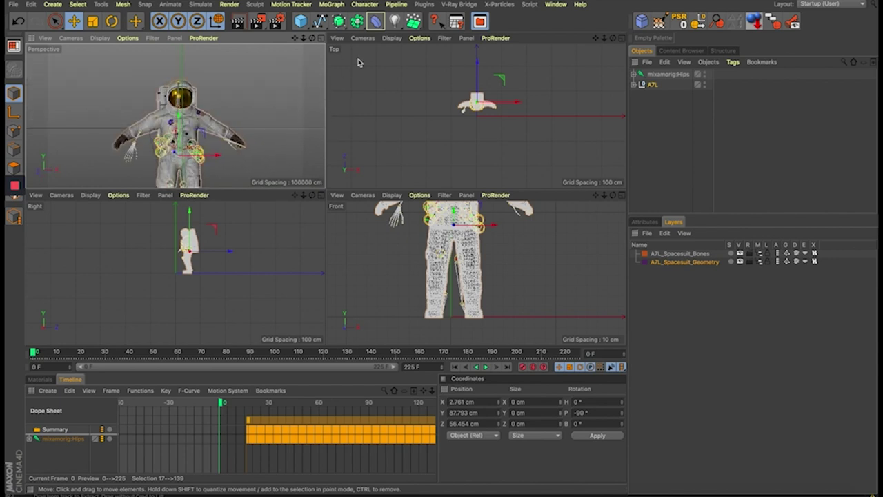
left_click(320, 38)
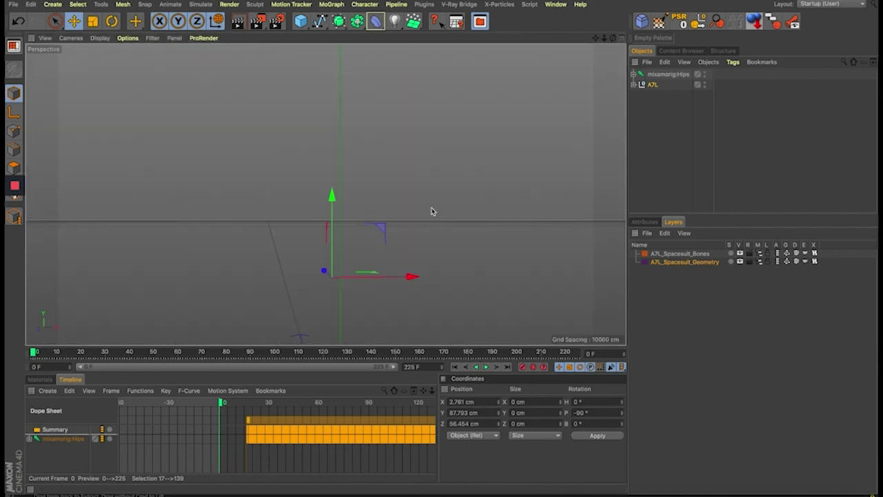
Lock the A7L_Spacesuit_Geometry layer and pick the left shoulder joint inside the suit
left_click(638, 144)
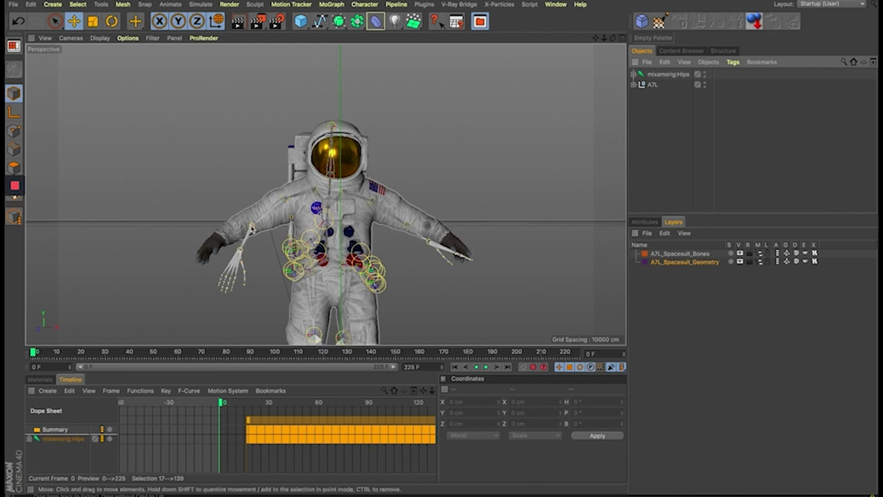
left_click(258, 238)
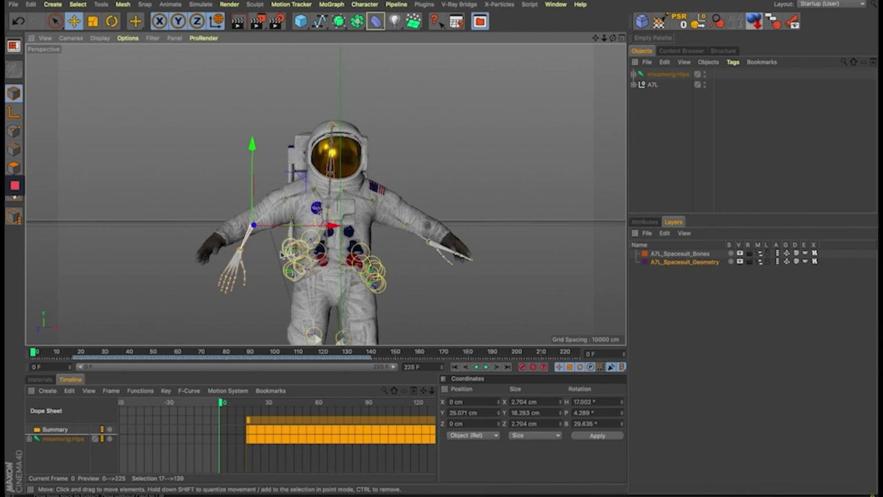
left_click(290, 207)
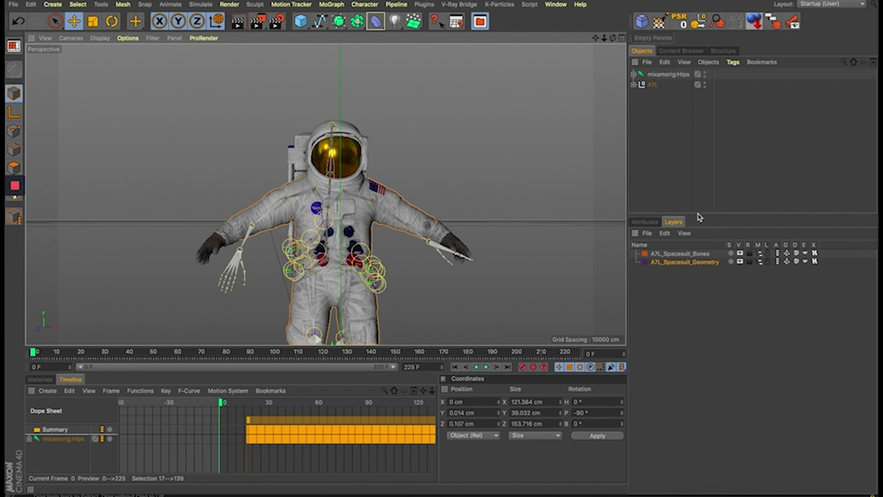
left_click(767, 261)
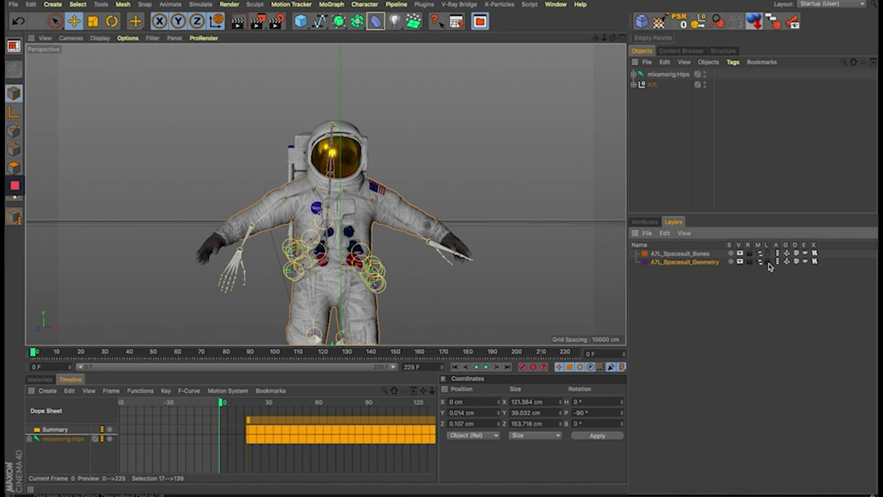
left_click(289, 202)
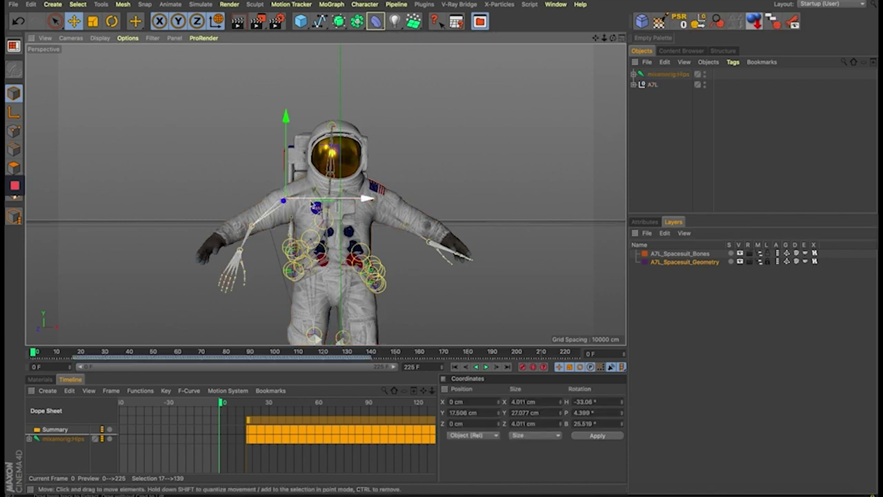
left_click_drag(300, 220, 197, 83, "alt")
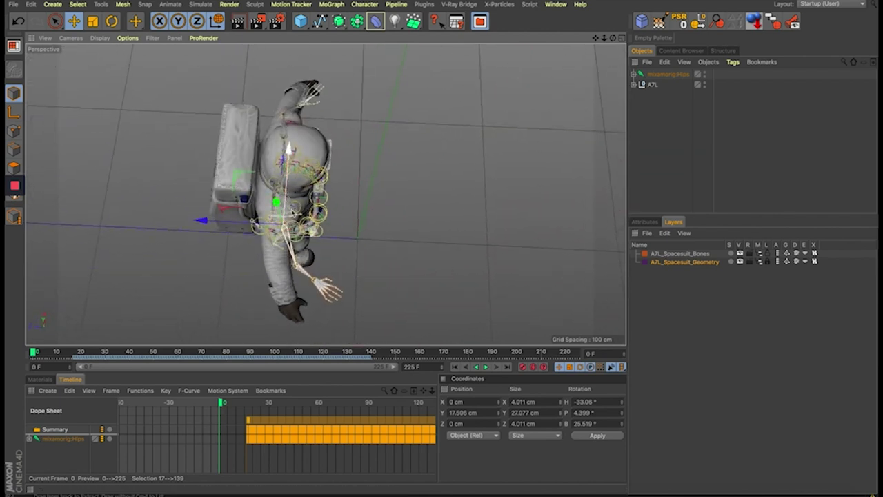
Rotate the first arm's shoulder and upper-arm bones to swing the arm down
key("r")
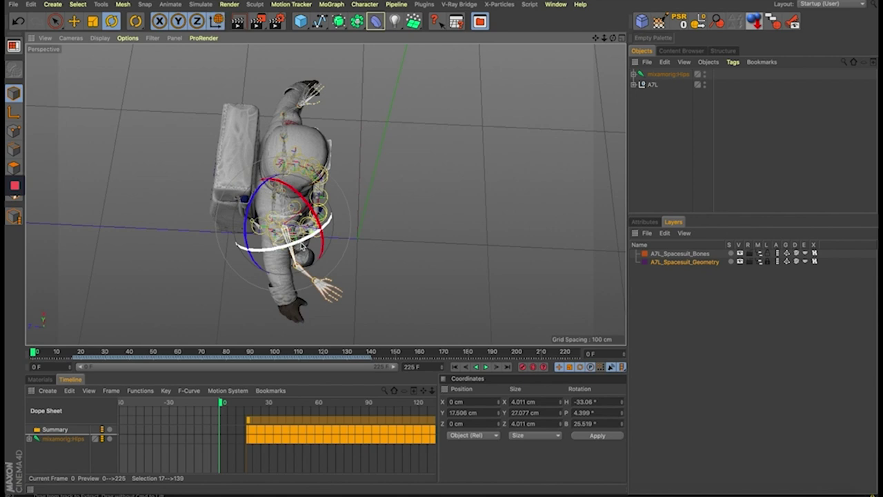
mouse_move(303, 245)
left_mouse_down()
mouse_move(310, 269)
mouse_move(327, 280)
left_mouse_up()
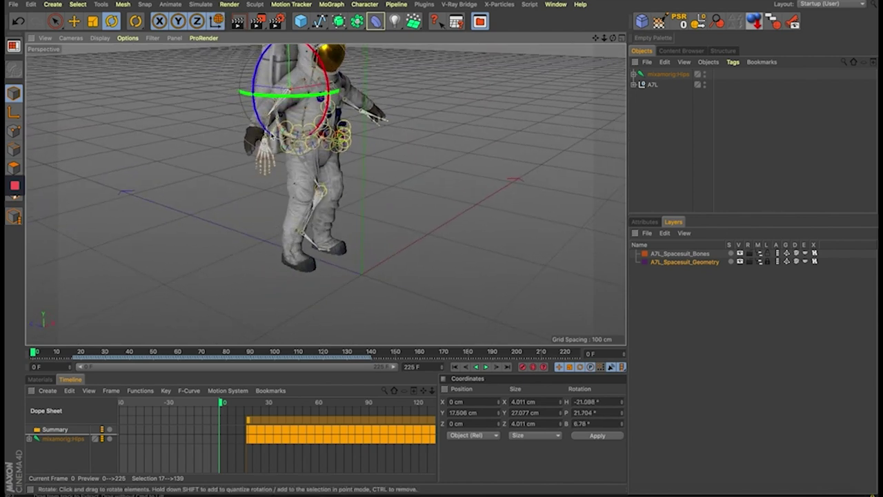
left_click_drag(266, 148, 259, 131, "alt")
scroll(329, 107, "up", 5)
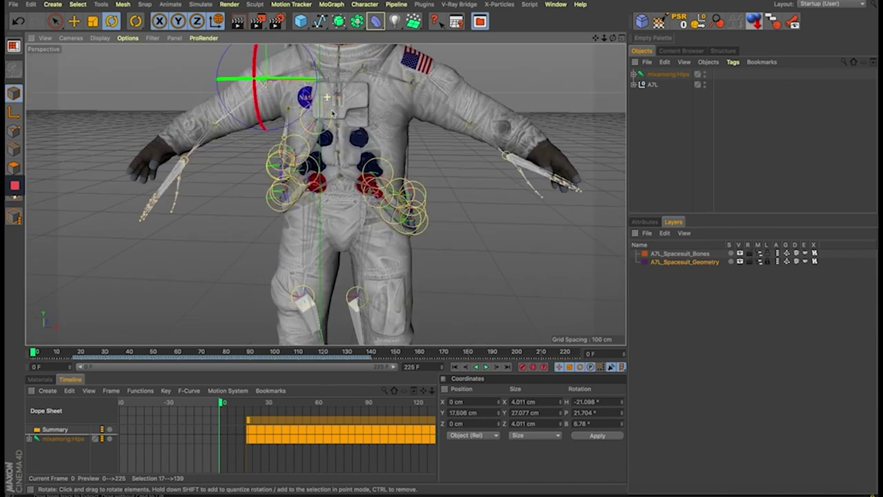
left_click_drag(332, 110, 216, 128, "alt")
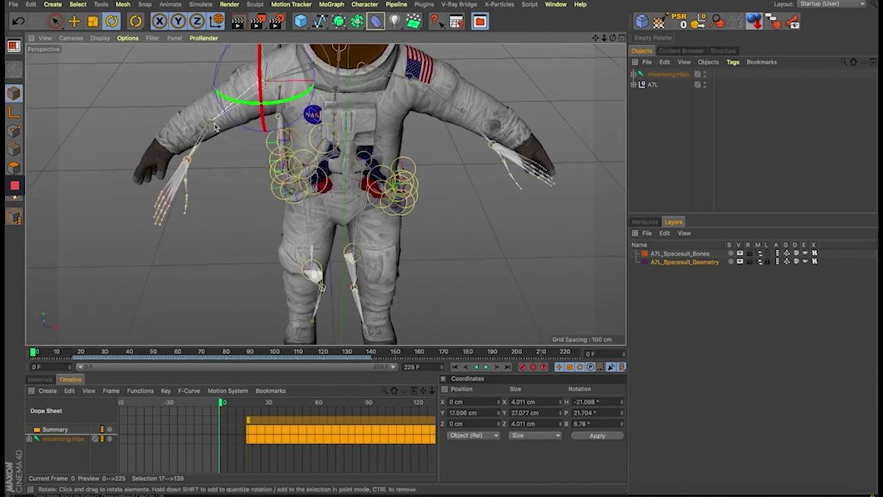
left_click(214, 125)
left_click_drag(215, 127, 280, 81)
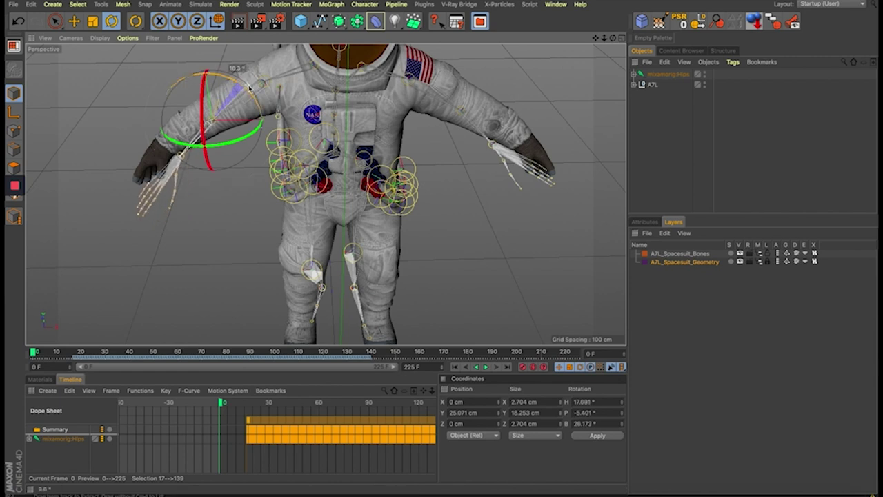
left_click(262, 84)
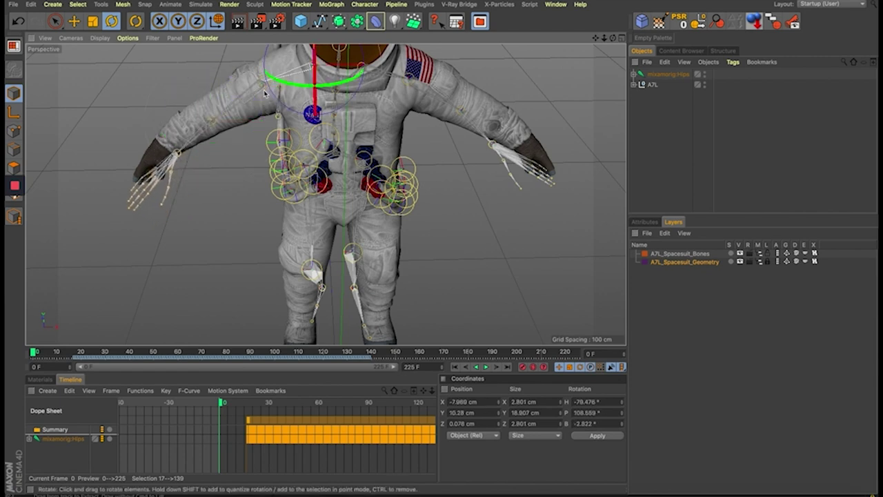
Key the pose at frame 0, then lower the upper arm and bend the forearm down
left_click(522, 366)
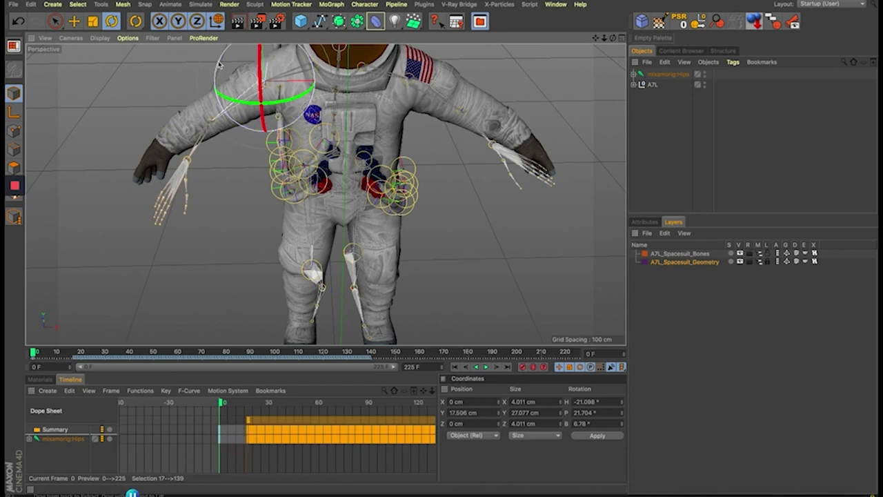
left_click_drag(227, 66, 220, 110)
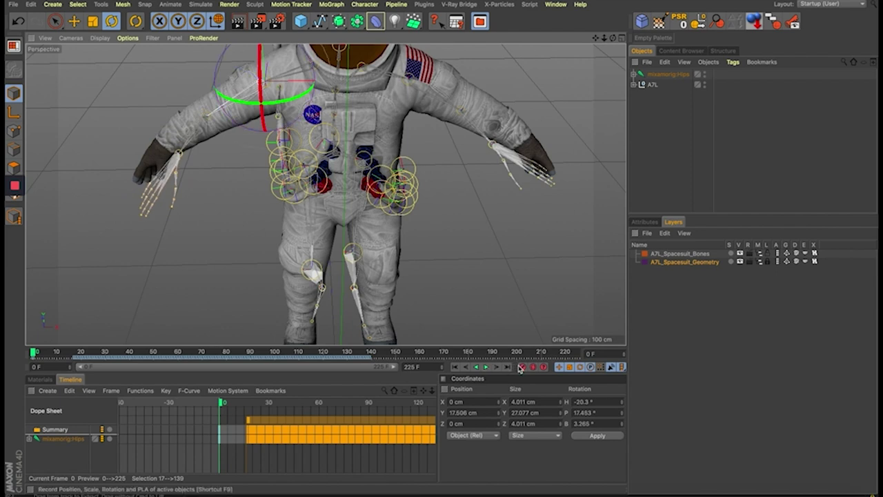
left_click(215, 111)
left_click_drag(218, 79, 233, 81)
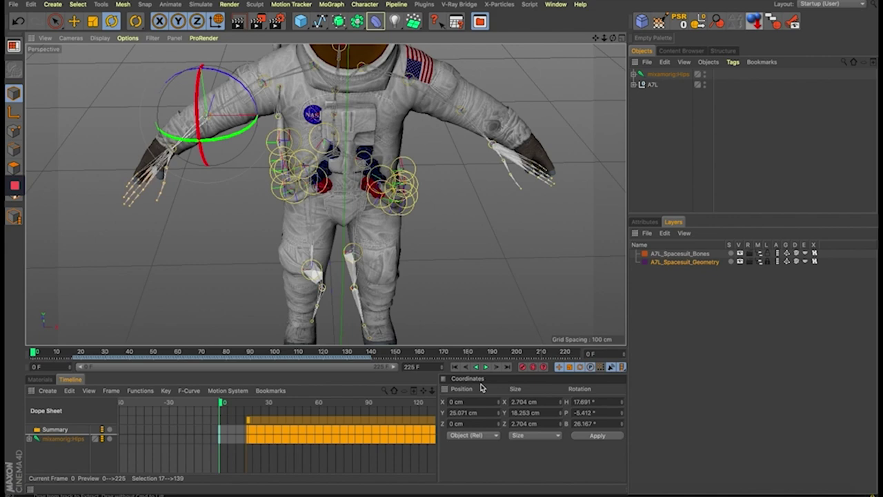
mouse_move(228, 162)
left_mouse_down("alt")
mouse_move(183, 164)
mouse_move(92, 196)
mouse_move(85, 184)
mouse_move(240, 193)
left_mouse_up("alt")
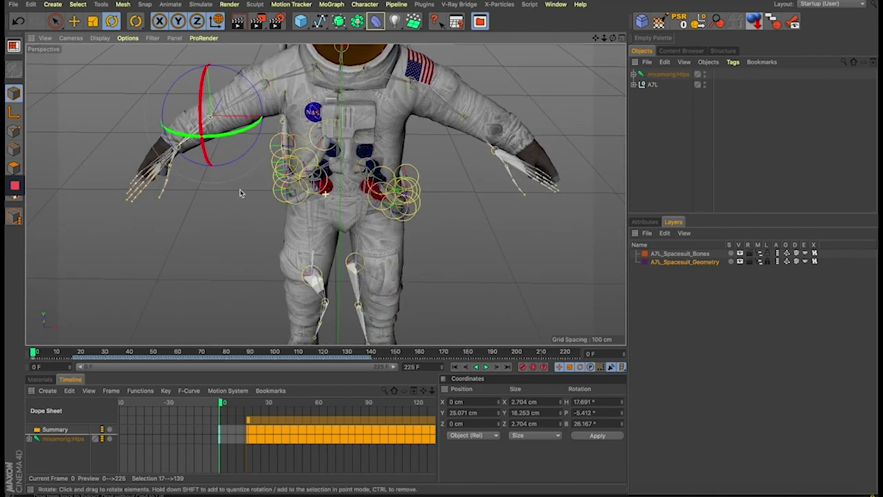
Pick the other arm's shoulder and elbow joints and rotate the LeftArm slightly upward
left_click(417, 92)
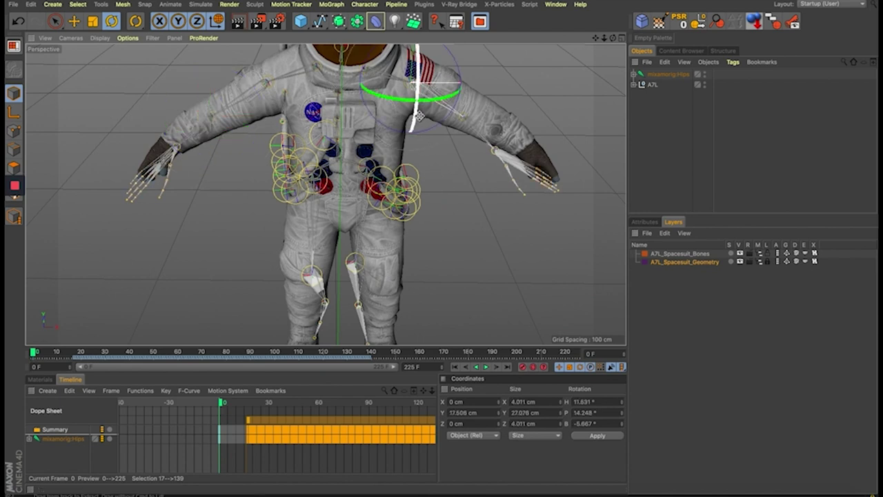
mouse_move(416, 92)
left_mouse_down("alt")
mouse_move(381, 134)
mouse_move(396, 134)
left_mouse_up("alt")
left_click(384, 175)
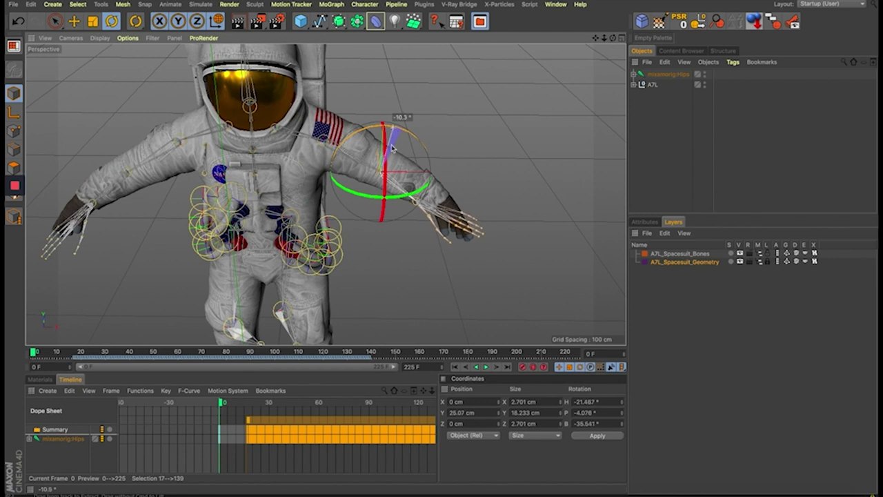
left_click(327, 144)
left_click_drag(367, 126, 369, 114)
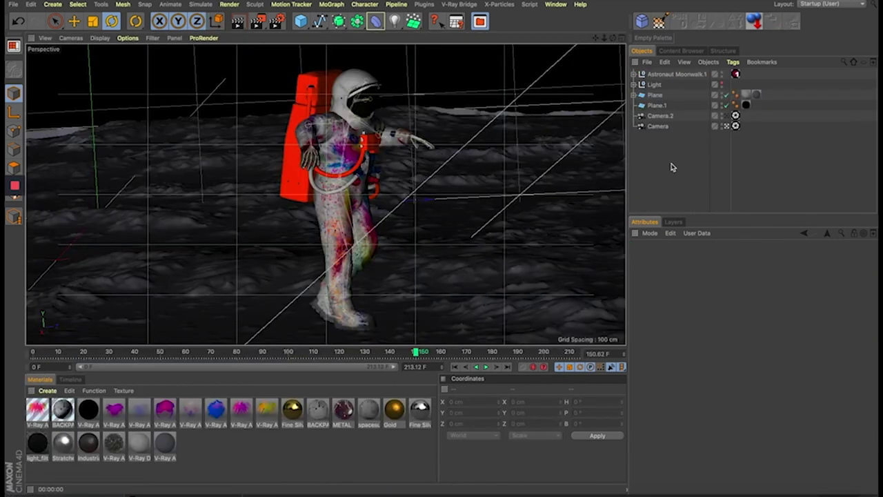
Orbit around the moonwalk astronaut and check the 1920×1080, 50 fps output in Render Settings
mouse_move(414, 207)
left_mouse_down("alt")
mouse_move(504, 243)
mouse_move(253, 205)
mouse_move(211, 170)
mouse_move(207, 218)
mouse_move(425, 204)
left_mouse_up("alt")
mouse_move(314, 179)
left_mouse_down("alt")
mouse_move(304, 131)
mouse_move(315, 138)
left_mouse_up("alt")
left_click(276, 21)
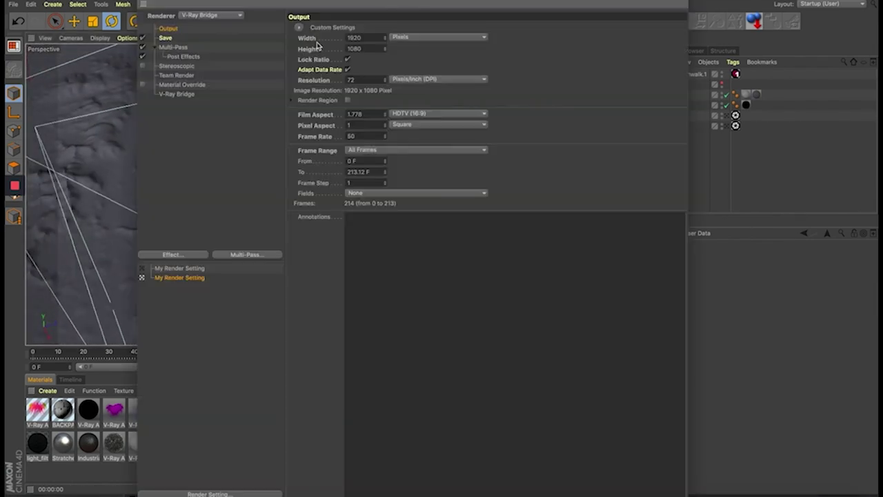
key("super+w")
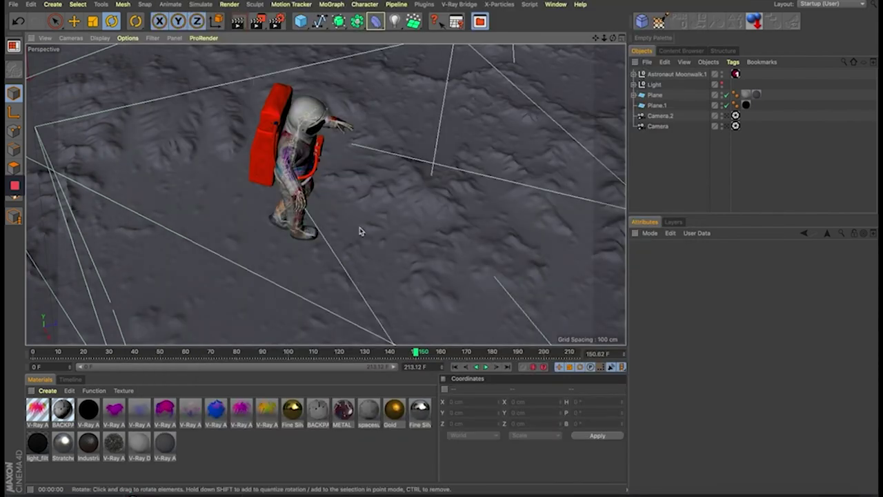
left_click_drag(297, 186, 394, 252, "alt")
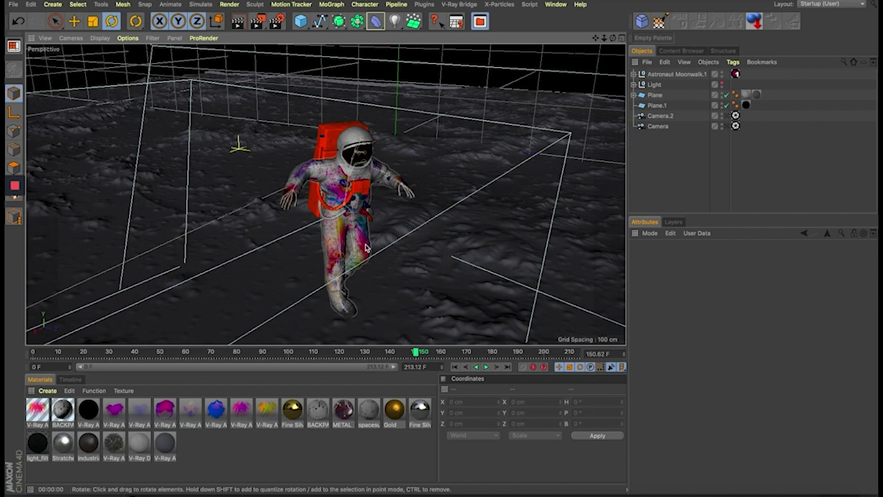
mouse_move(384, 226)
left_mouse_down("alt")
mouse_move(325, 191)
mouse_move(315, 360)
left_mouse_up("alt")
mouse_move(387, 207)
left_mouse_down("alt")
mouse_move(410, 184)
mouse_move(437, 191)
mouse_move(394, 205)
mouse_move(326, 190)
mouse_move(562, 133)
left_mouse_up("alt")
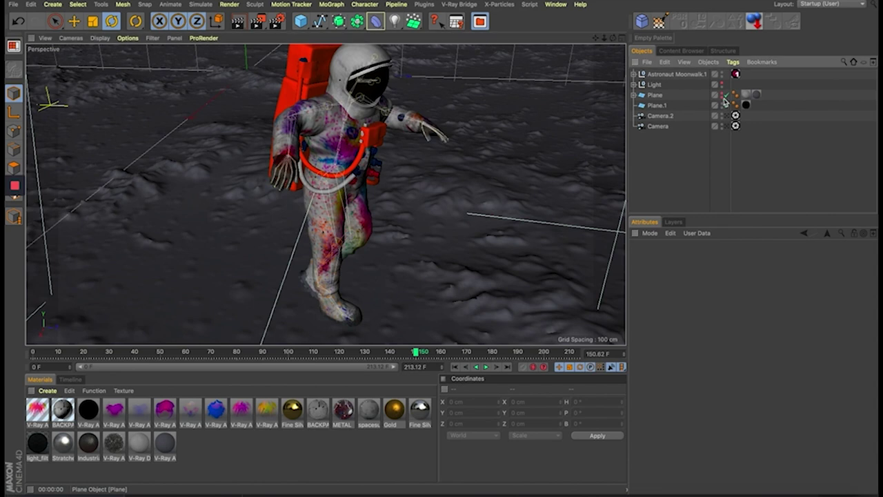
Hide the moon terrain Plane and select Astronaut_Moonwalk together with mixamorig:Hips
left_click(722, 124)
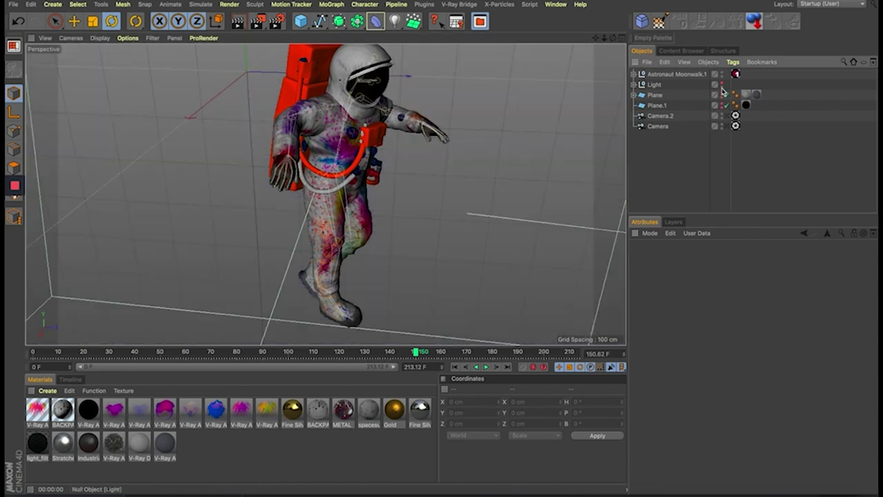
mouse_move(331, 207)
left_mouse_down("alt")
mouse_move(248, 270)
mouse_move(203, 223)
mouse_move(459, 198)
mouse_move(474, 241)
mouse_move(454, 353)
mouse_move(427, 216)
mouse_move(385, 187)
mouse_move(366, 158)
left_mouse_up("alt")
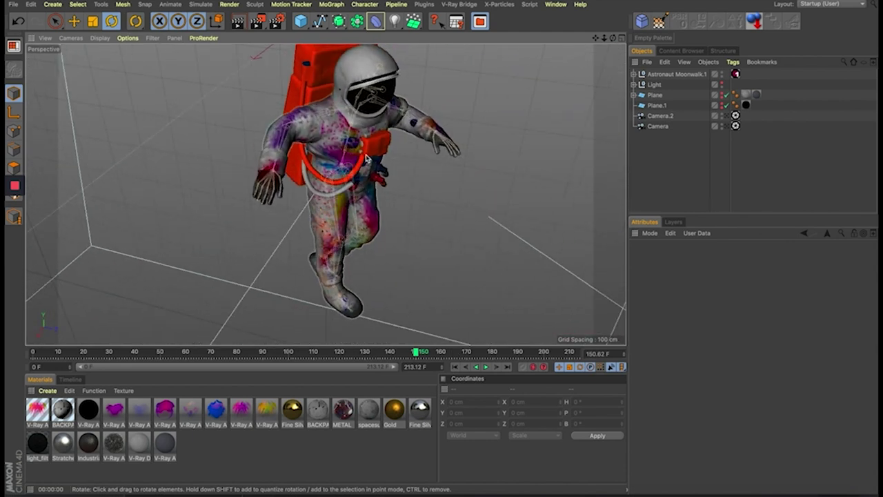
left_click(636, 86)
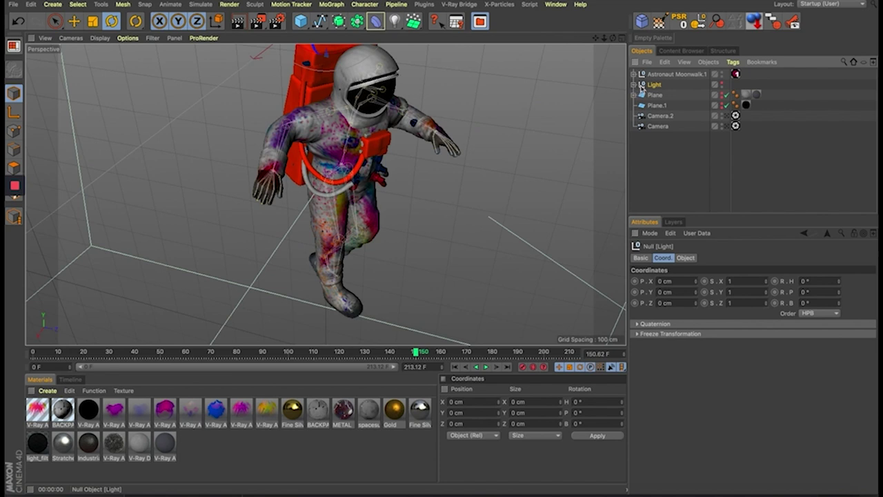
left_click(634, 75)
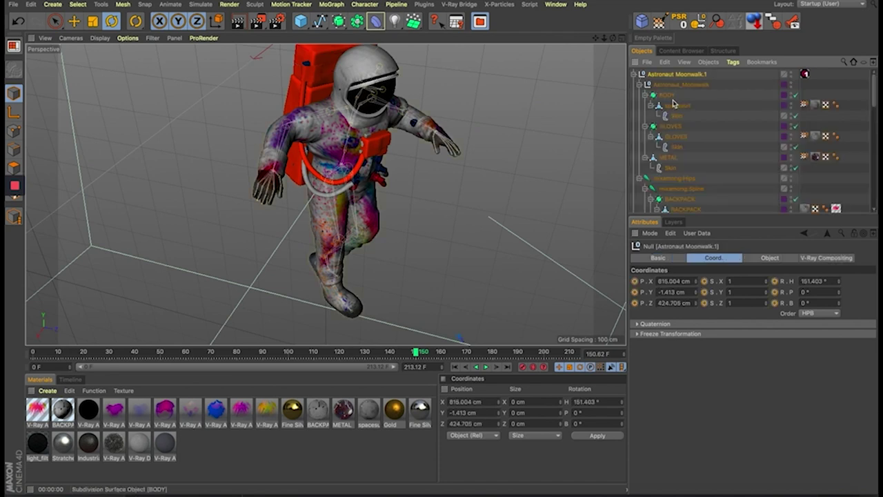
left_click(675, 178)
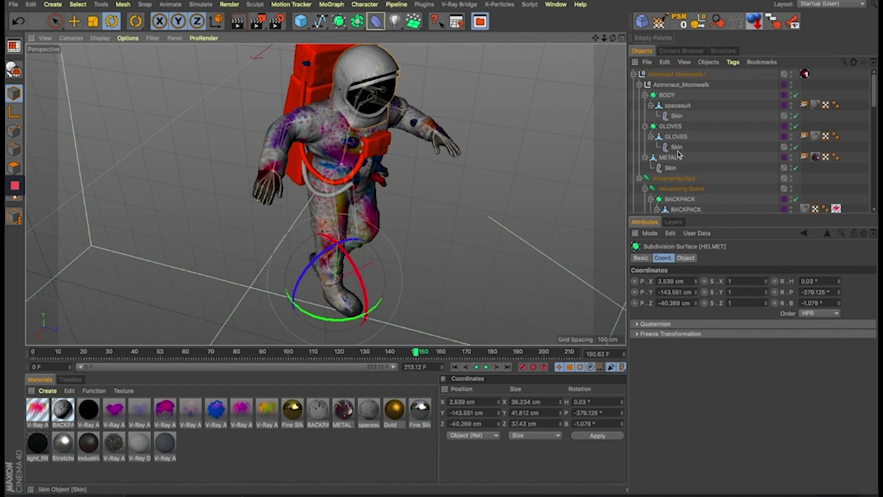
left_click(640, 84)
left_click(669, 95)
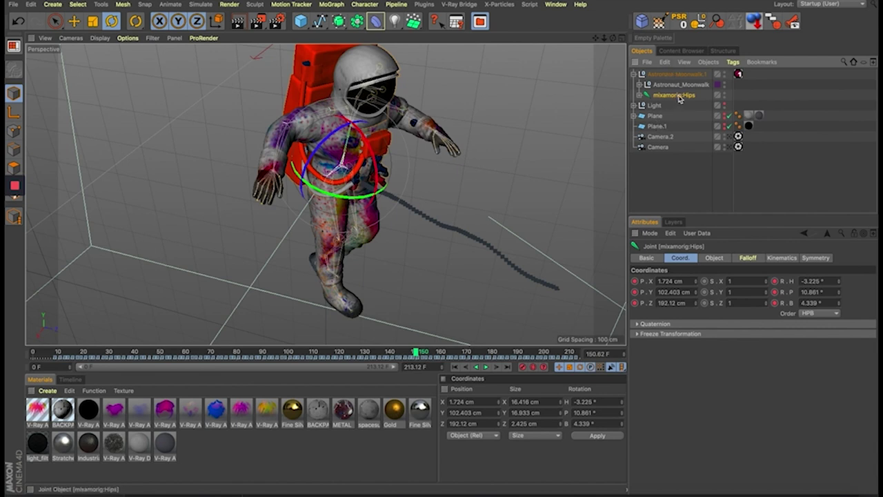
left_click(673, 85, "ctrl")
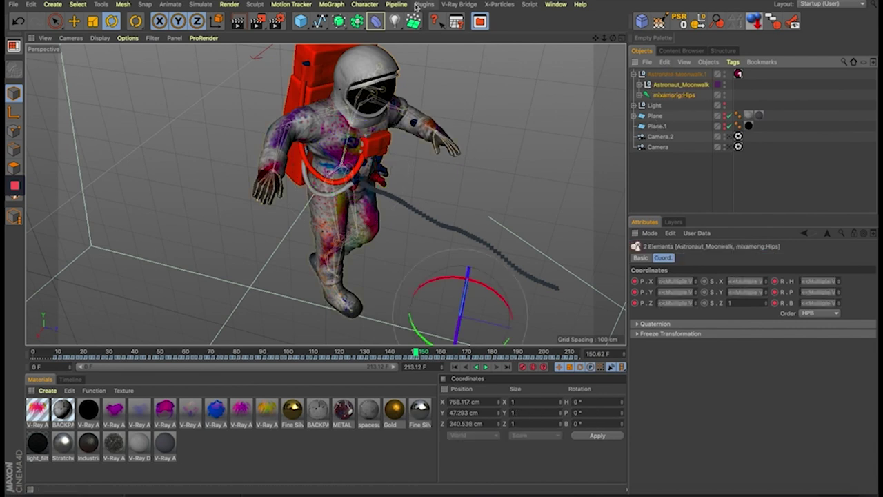
Select all children of the astronaut hierarchy and browse Character commands without applying one
left_click(372, 6)
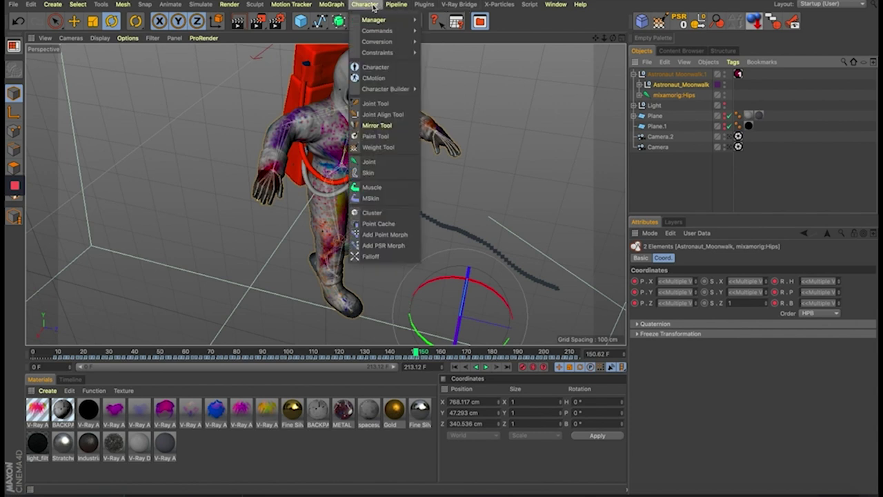
left_click(672, 191)
left_click(683, 95, "ctrl")
left_click(688, 95, "ctrl")
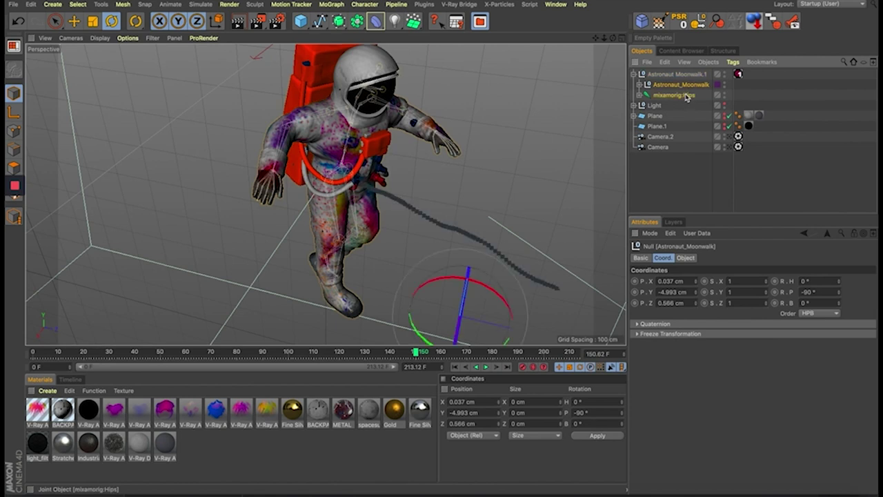
left_click(776, 27)
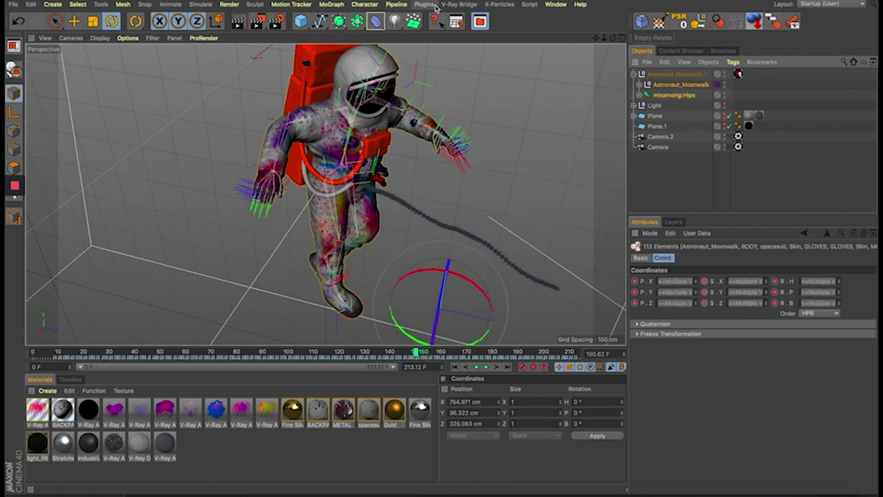
left_click(364, 4)
mouse_move(377, 30)
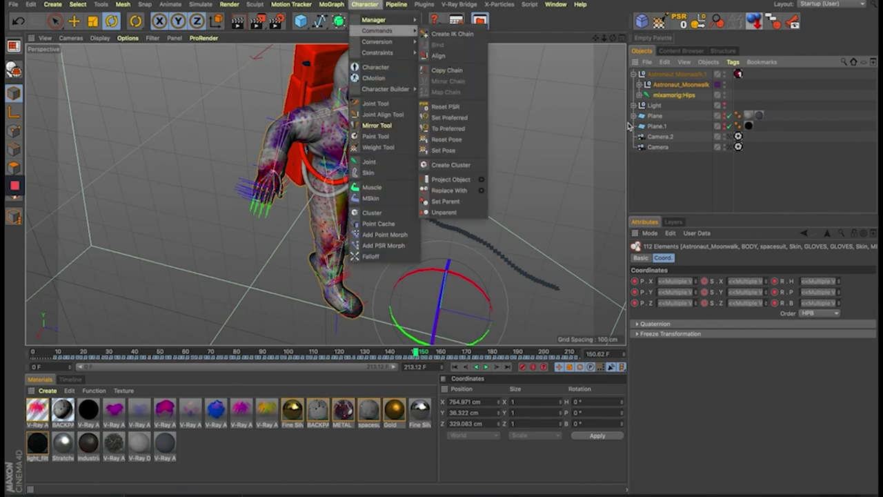
left_click(664, 177)
left_click(638, 152)
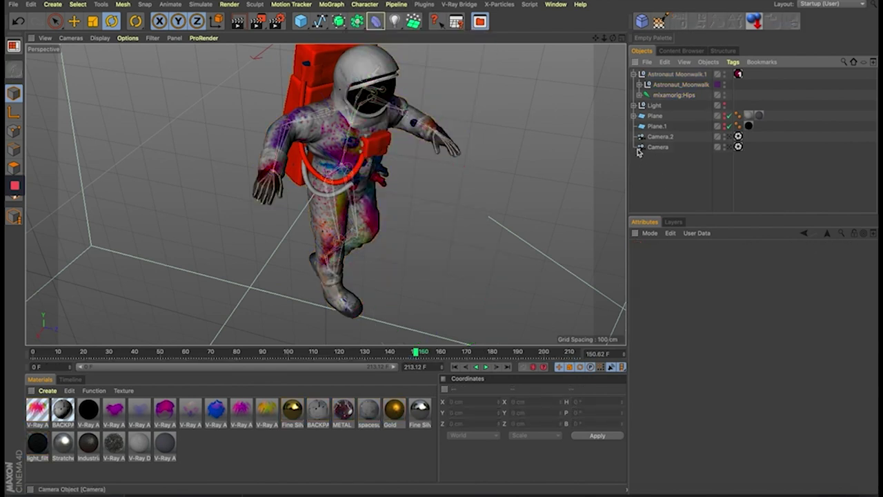
Expand Astronaut_Moonwalk, reselect its children with the hips, and browse Character commands again
left_click(666, 95)
left_click(669, 84)
left_click(639, 84)
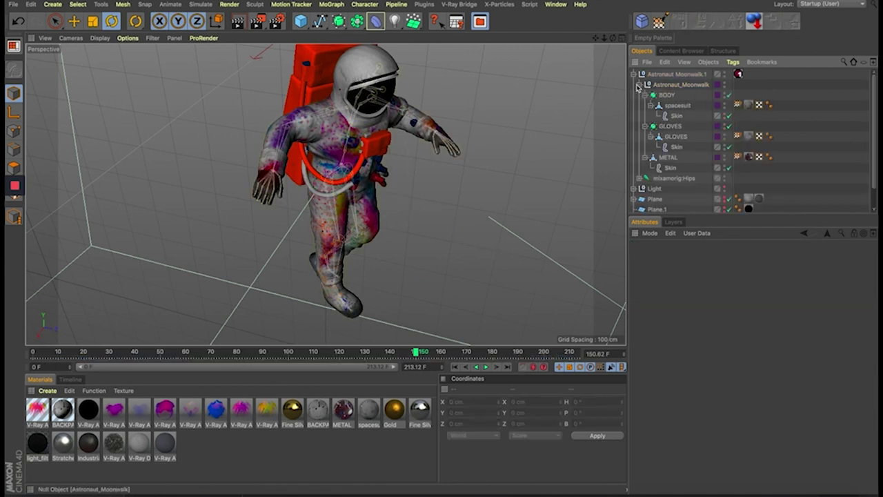
left_click(639, 84)
left_click(666, 95, "ctrl")
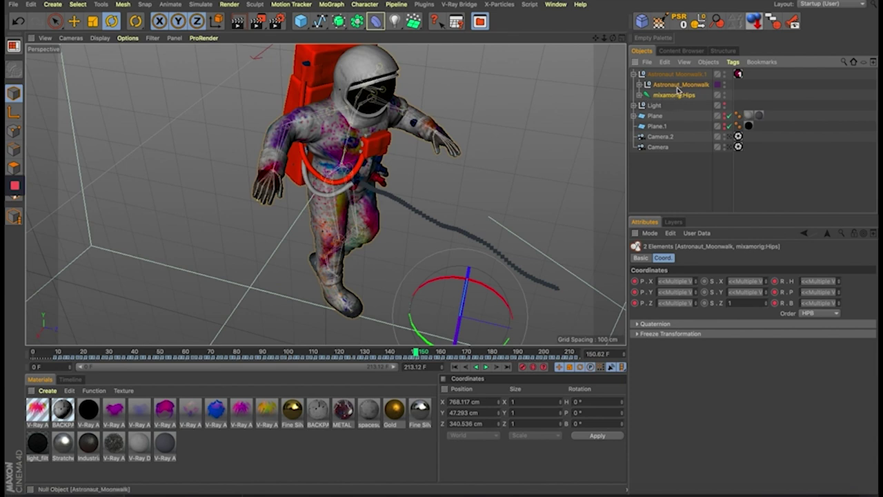
middle_click(678, 88)
left_click(421, 5)
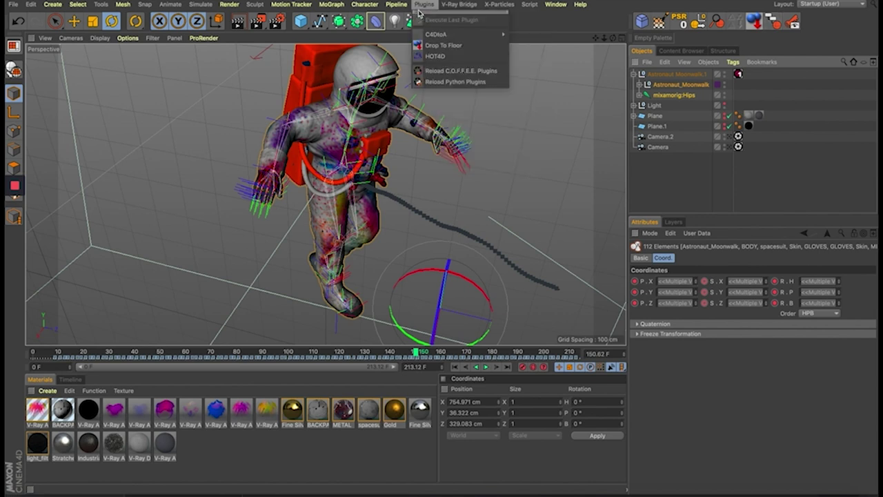
mouse_move(377, 31)
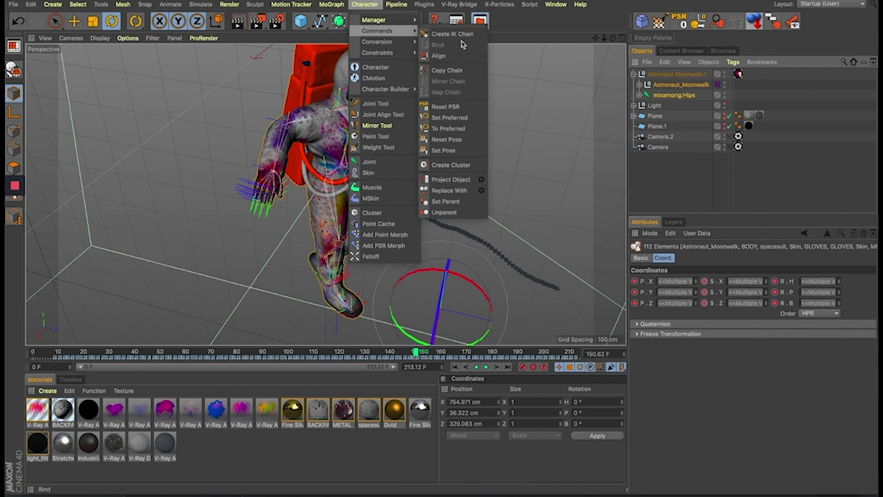
left_click(658, 182)
left_click(477, 177)
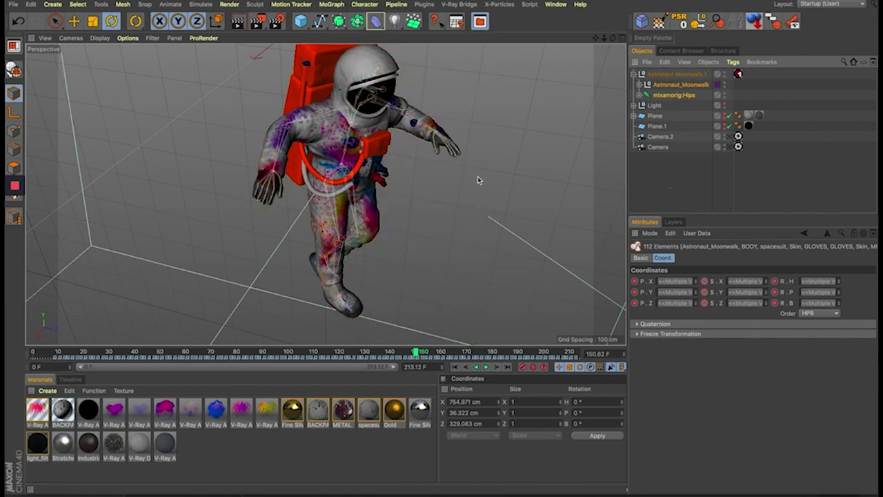
Select the spacesuit mesh's Skin tag and uncheck its enable box
left_click(640, 84)
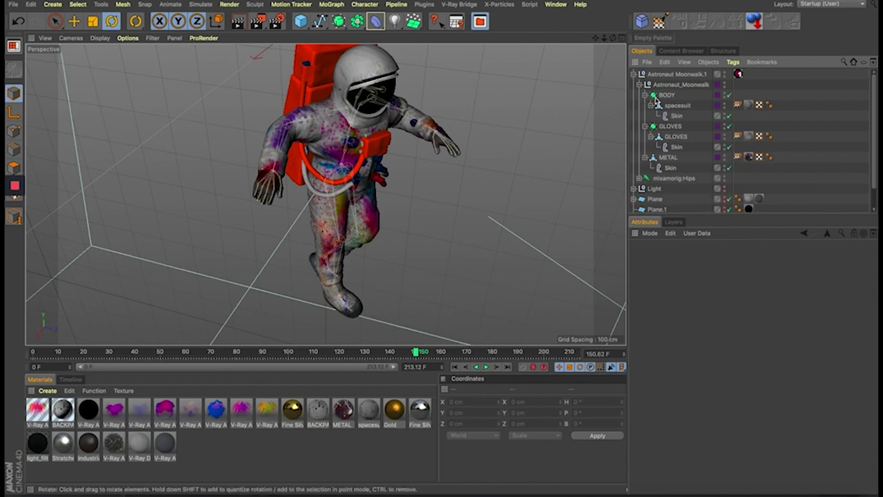
left_click(677, 106)
left_click(676, 137)
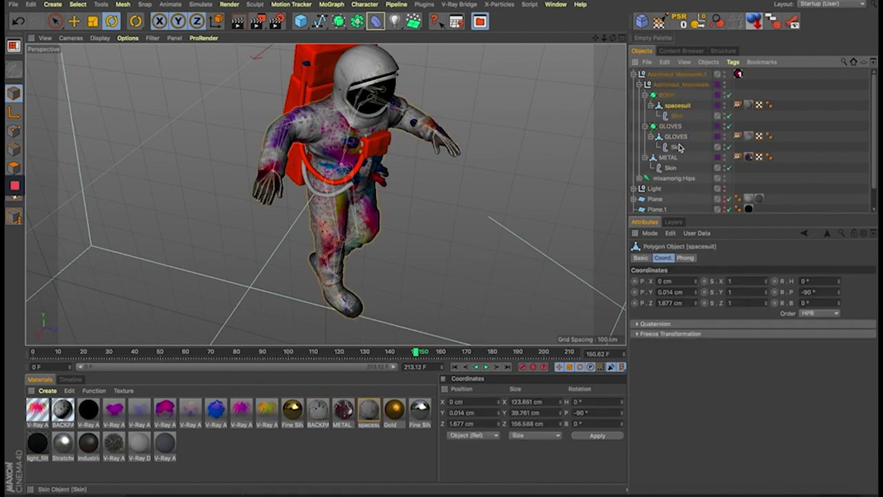
left_click(682, 109)
left_click(670, 117)
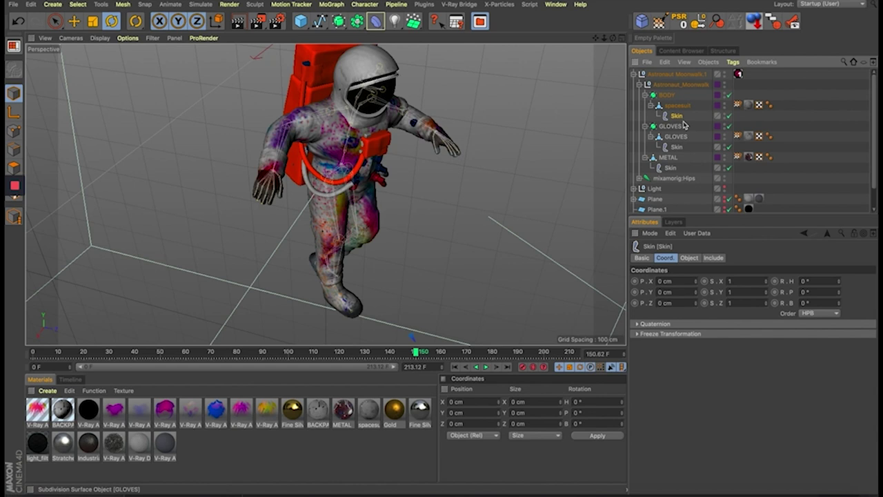
left_click(729, 116)
left_click(729, 118)
left_click(729, 117)
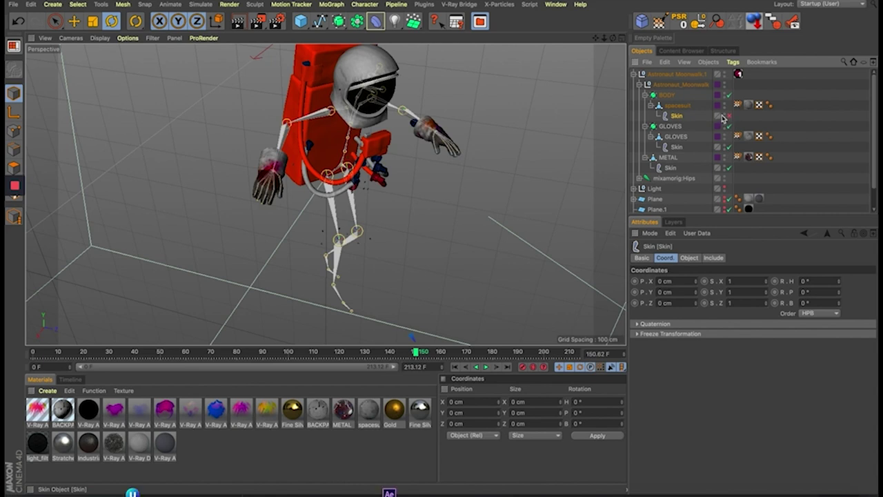
Re-enable the spacesuit's Skin deformer and collapse the Astronaut Moonwalk.1 hierarchy
mouse_move(517, 215)
left_mouse_down("alt")
mouse_move(394, 268)
mouse_move(383, 221)
left_mouse_up("alt")
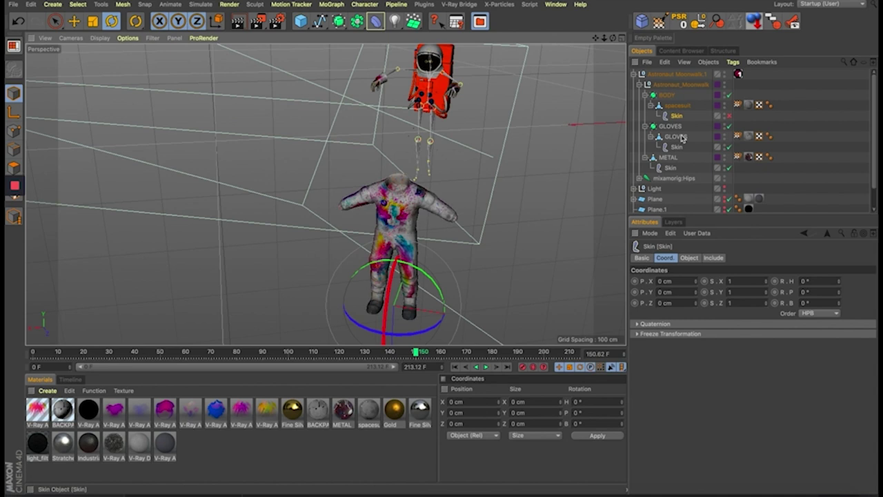
left_click(729, 115)
mouse_move(441, 172)
left_mouse_down("alt")
mouse_move(384, 108)
mouse_move(286, 87)
left_mouse_up("alt")
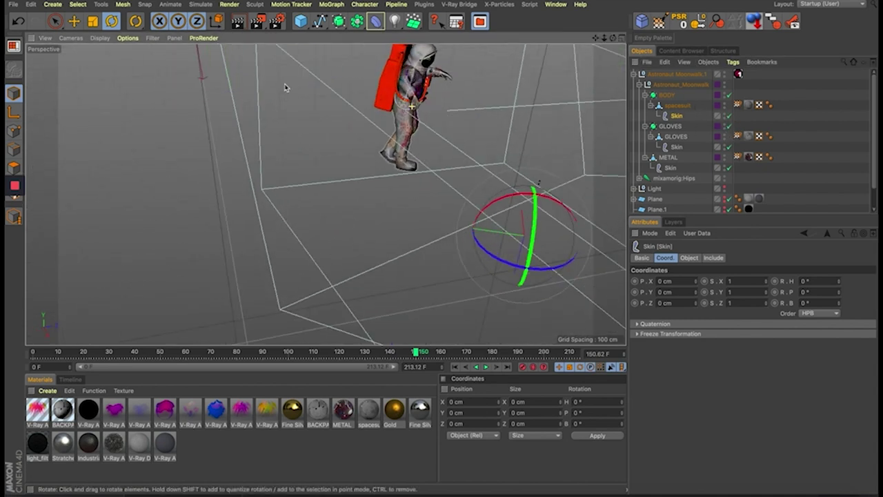
left_click(640, 84)
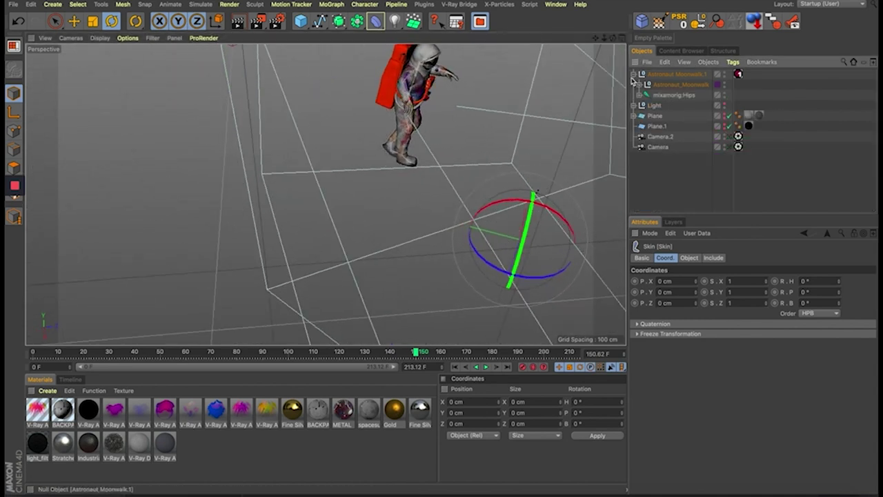
left_click(633, 74)
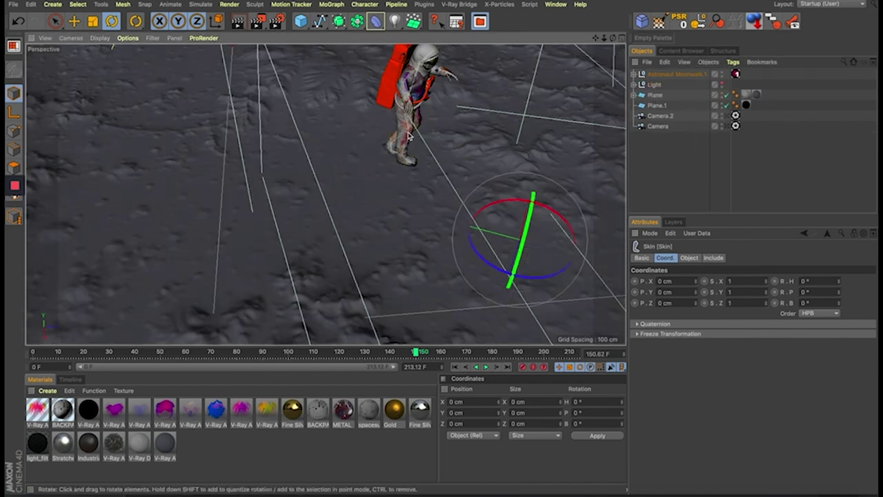
Look through the scene camera and play the animation from frame 0
left_click_drag(428, 117, 389, 163, "alt")
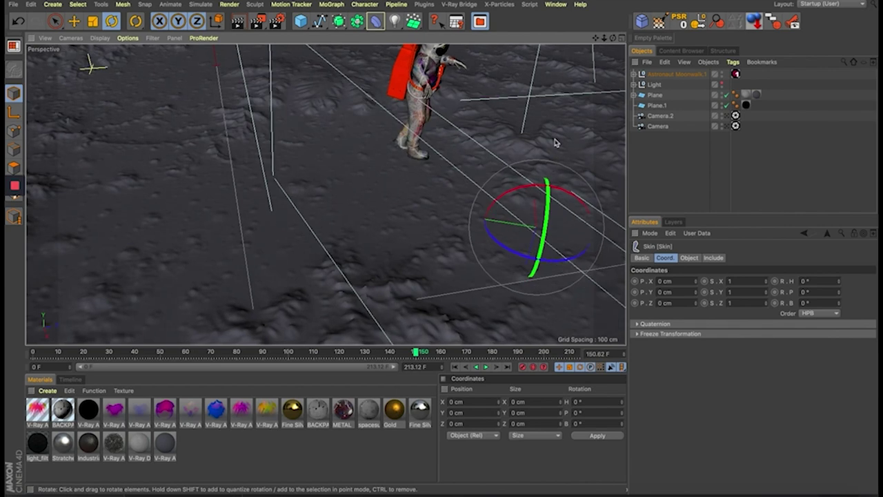
left_click(735, 126)
left_click(735, 116)
left_click(735, 126)
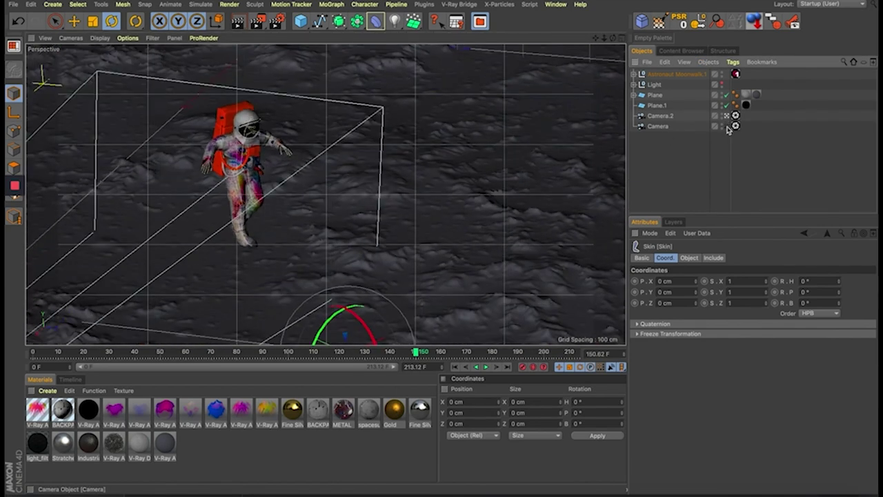
left_click(455, 366)
left_click(487, 367)
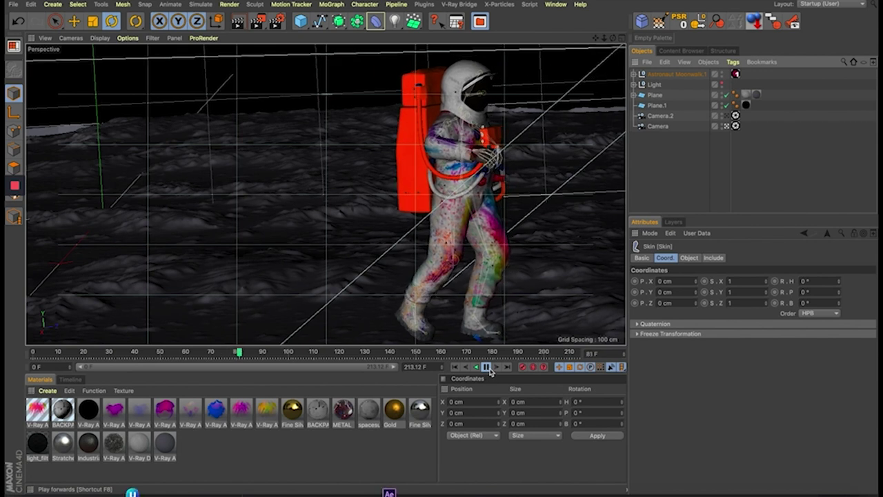
Pause playback at frame 87 with the astronaut mid-stride
left_click(488, 367)
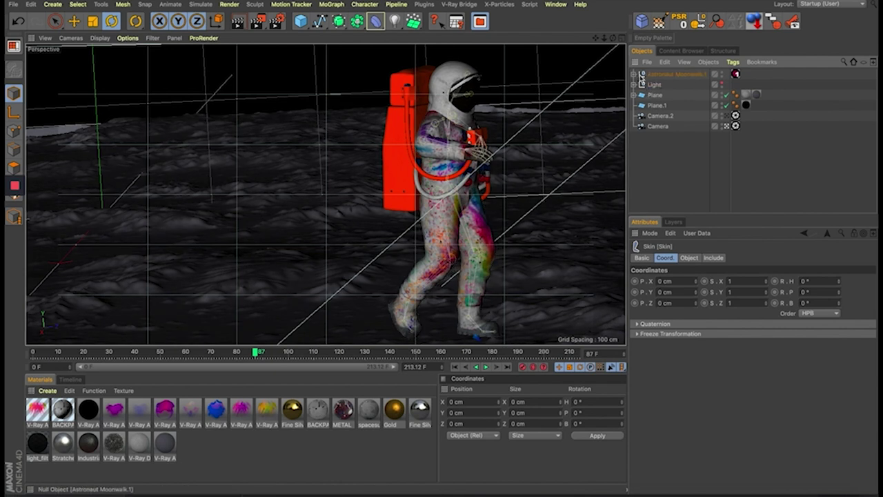
Expand the Astronaut_Moonwalk hierarchy and bind the spacesuit mesh to the mixamo skeleton joints
left_click(635, 74)
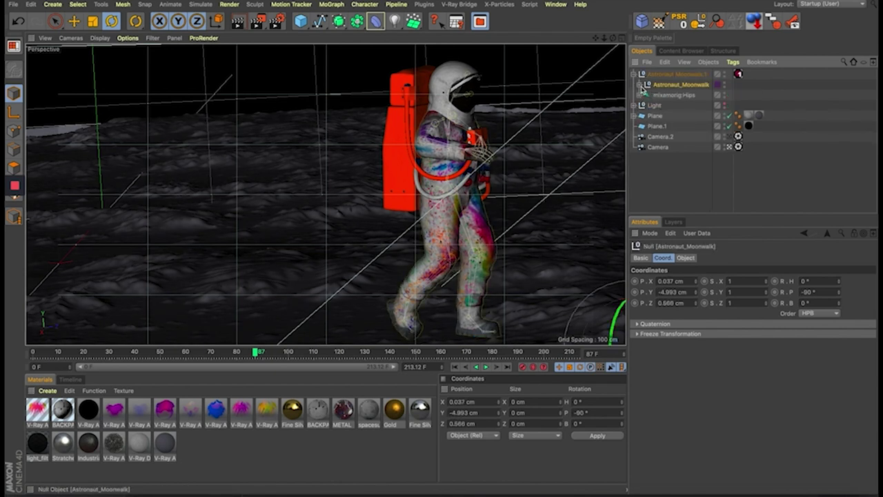
left_click(640, 84)
left_click(673, 107)
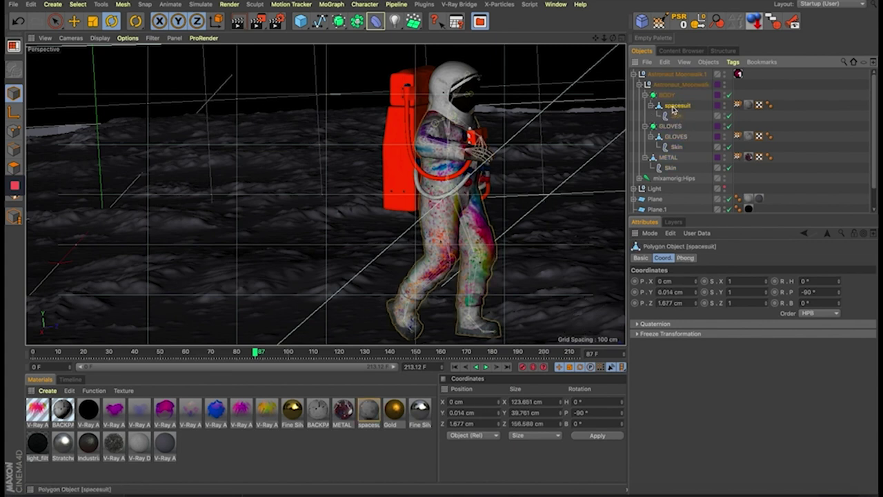
left_click(727, 116)
left_click(728, 116)
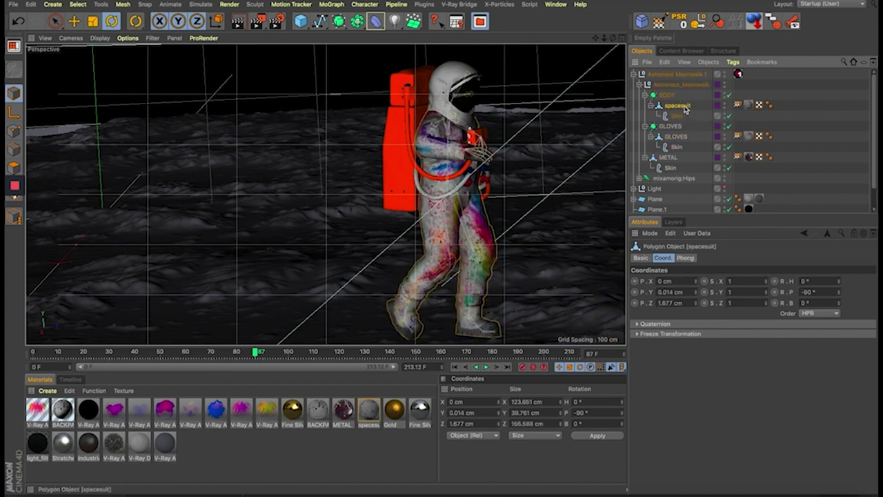
left_click(738, 105)
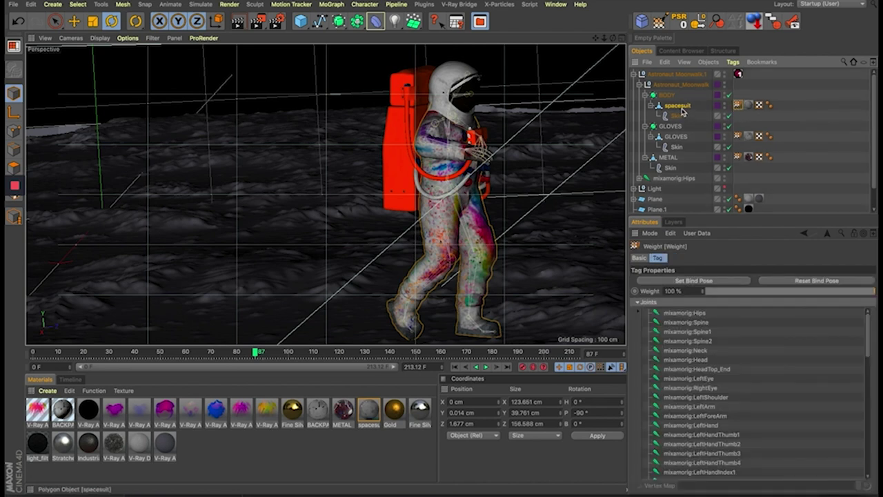
left_click(364, 5)
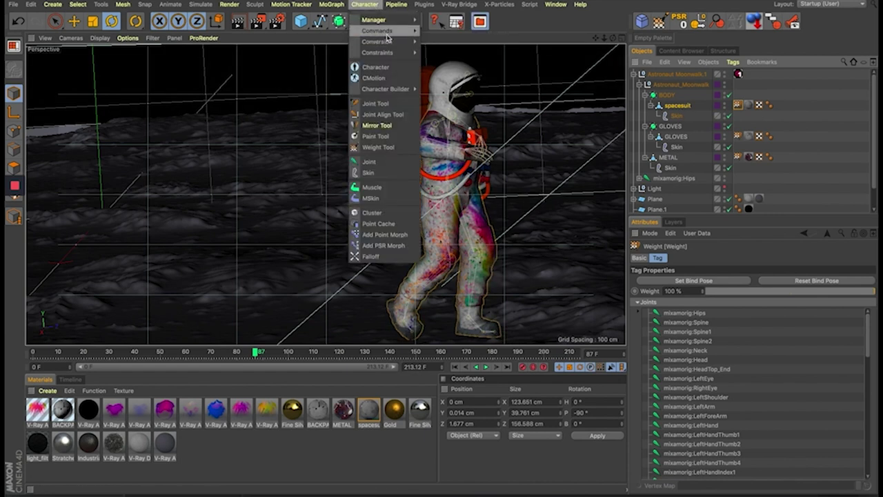
mouse_move(377, 31)
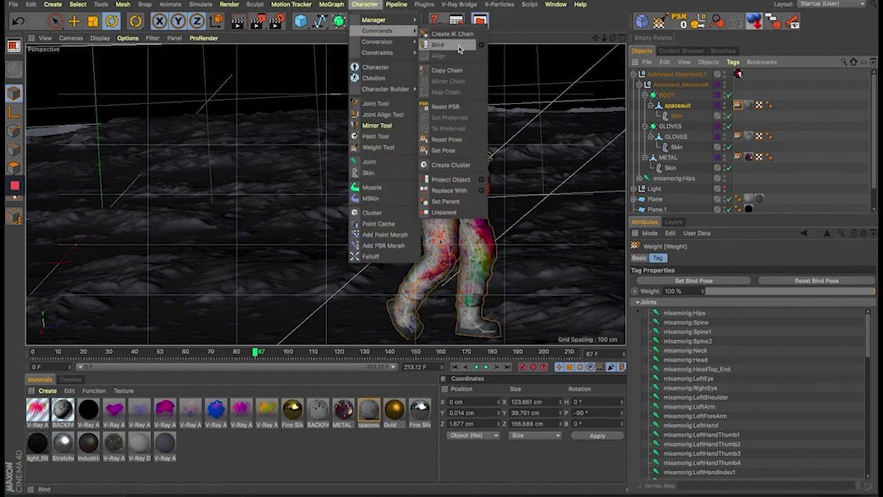
left_click(442, 46)
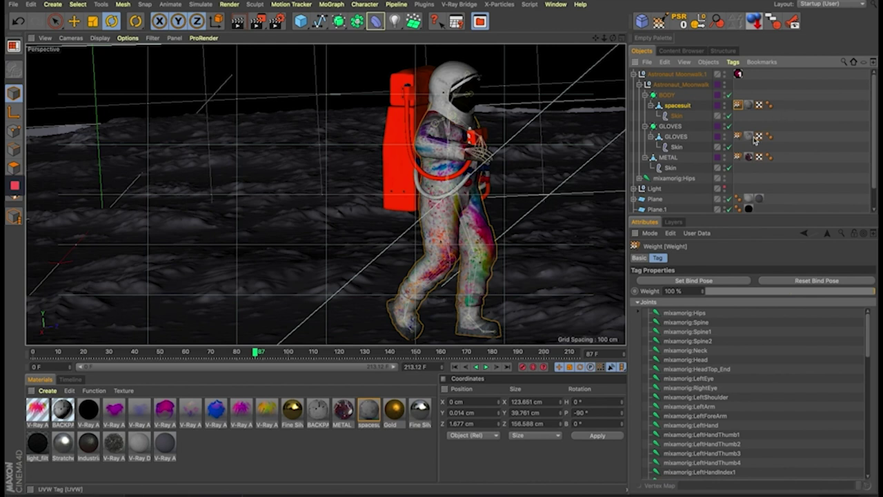
Activate the Weight tool on the spacesuit's Weight tag, with mixamorig:Spine selected
left_click(676, 108)
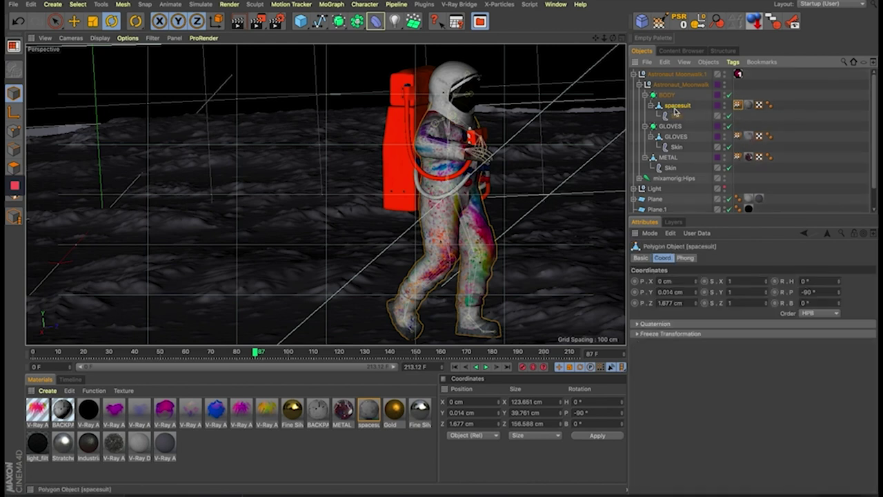
left_click(678, 116)
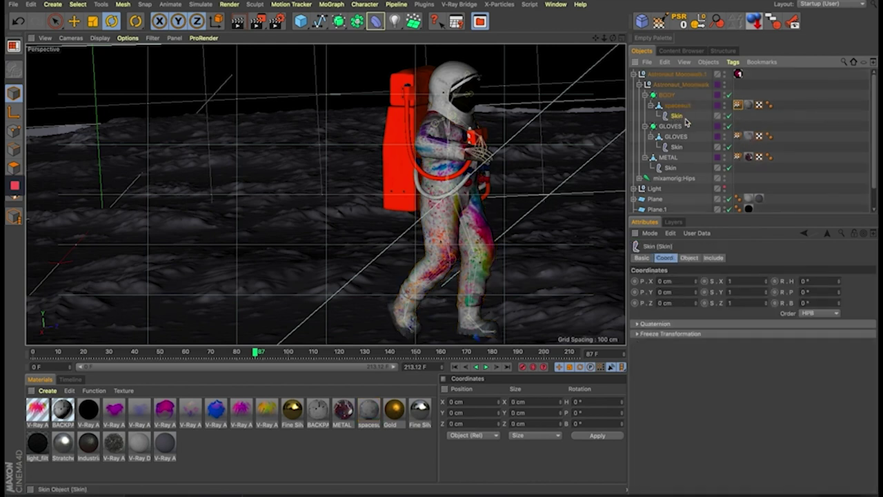
left_click(739, 106)
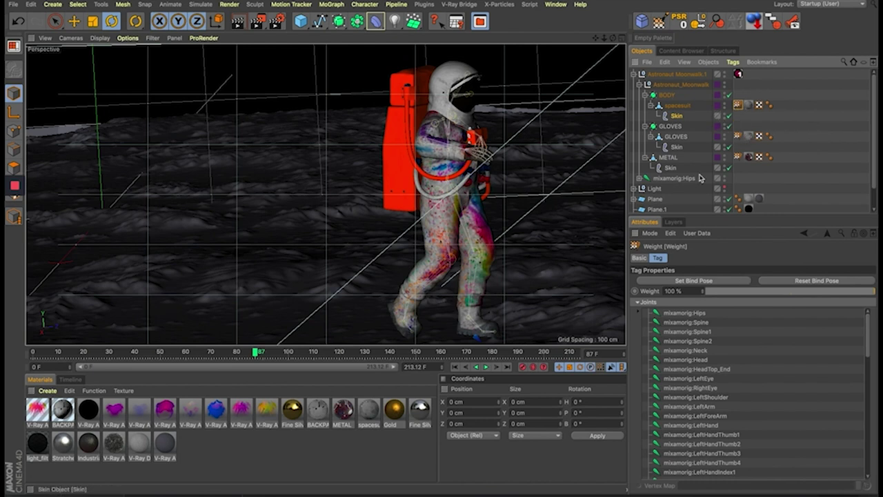
left_click(703, 324)
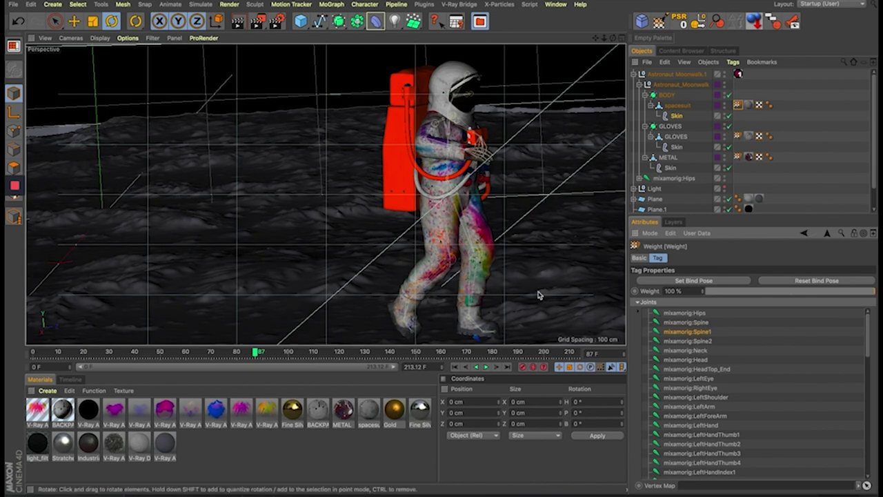
double_click(740, 108)
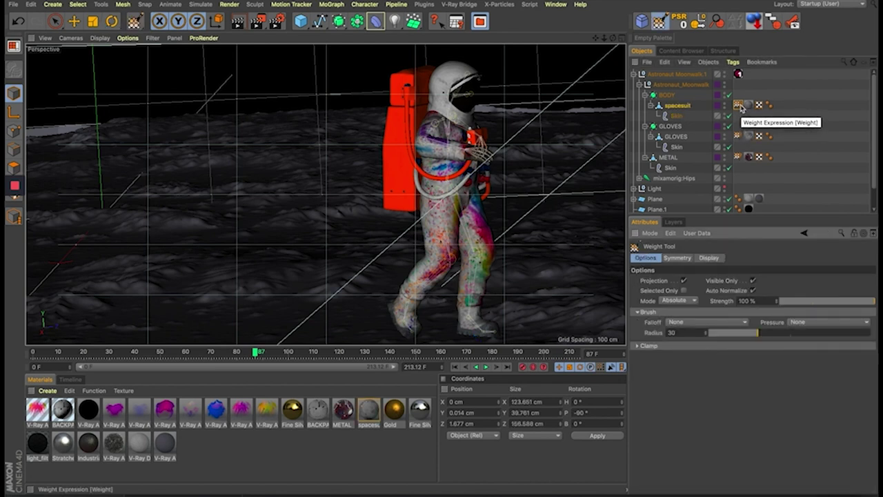
Open the spacesuit's Weight Manager and show the mixamorig:Hips weight shading on the suit
double_click(738, 105)
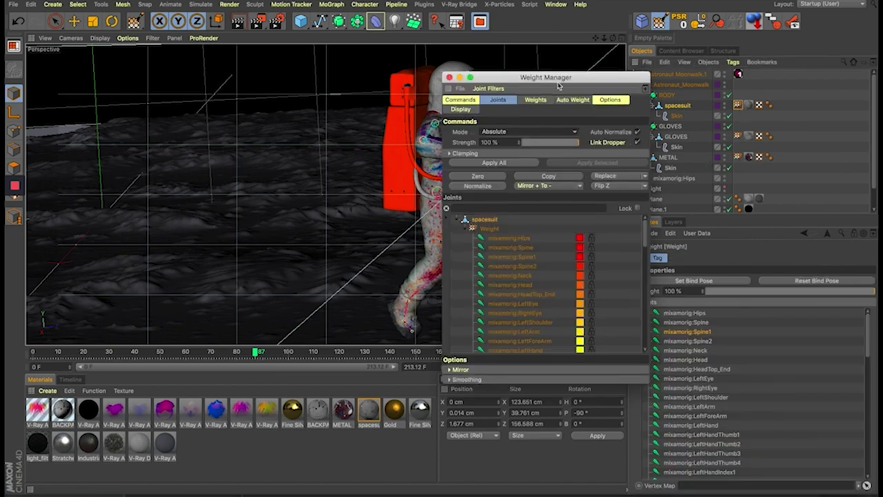
left_click_drag(545, 74, 196, 41)
left_click_drag(480, 155, 306, 232, "alt")
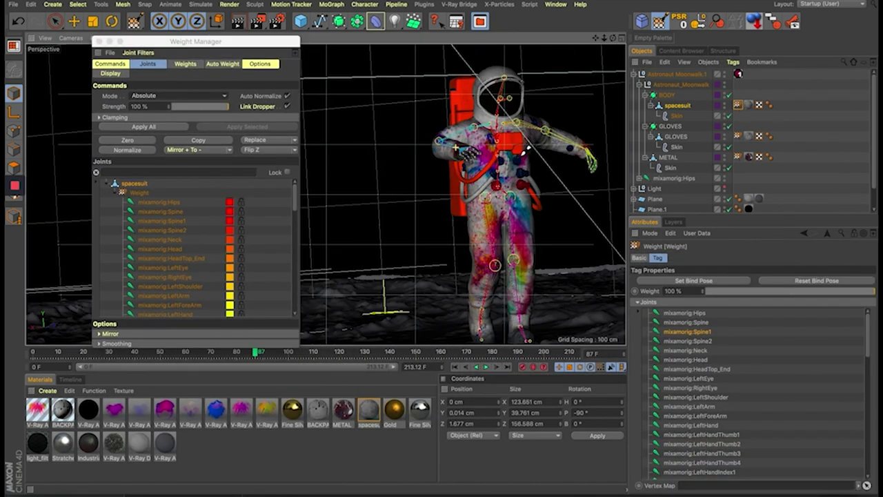
left_click(163, 204)
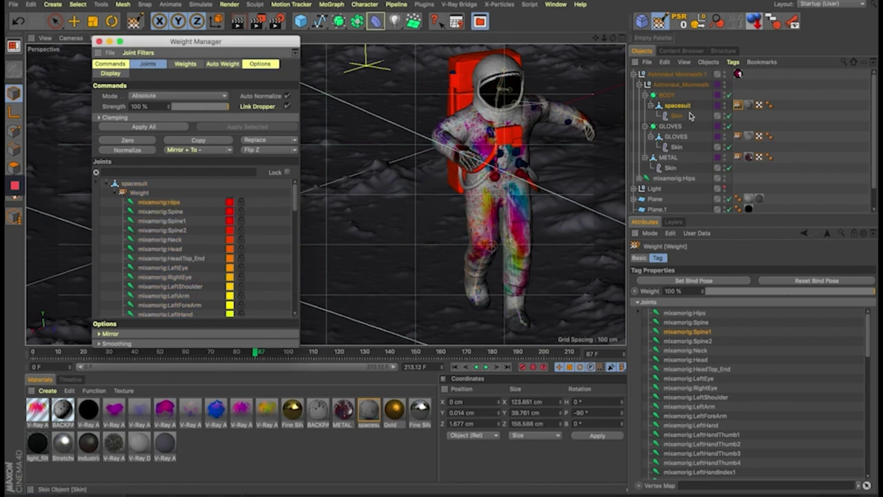
left_click(732, 99)
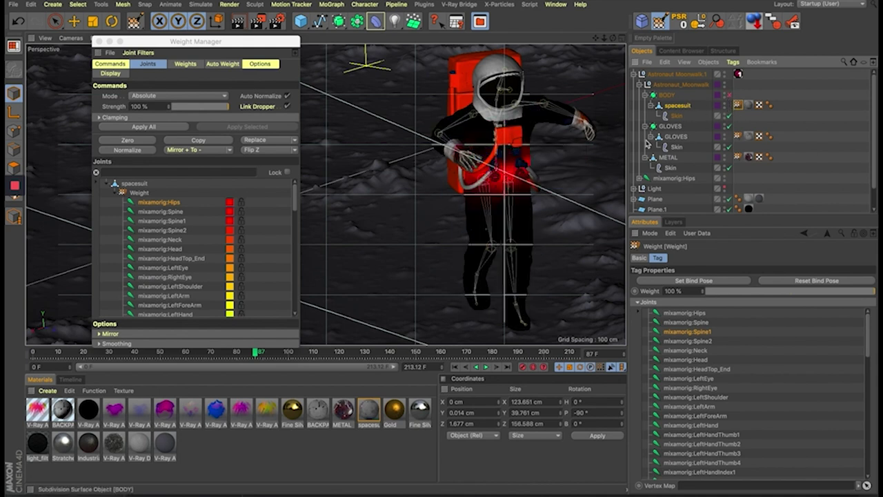
Inspect the weight colours for all joints, then RightHandThumb4 and Spine2 across the torso
left_click(136, 196)
mouse_move(364, 171)
left_mouse_down("alt")
mouse_move(542, 158)
mouse_move(522, 163)
left_mouse_up("alt")
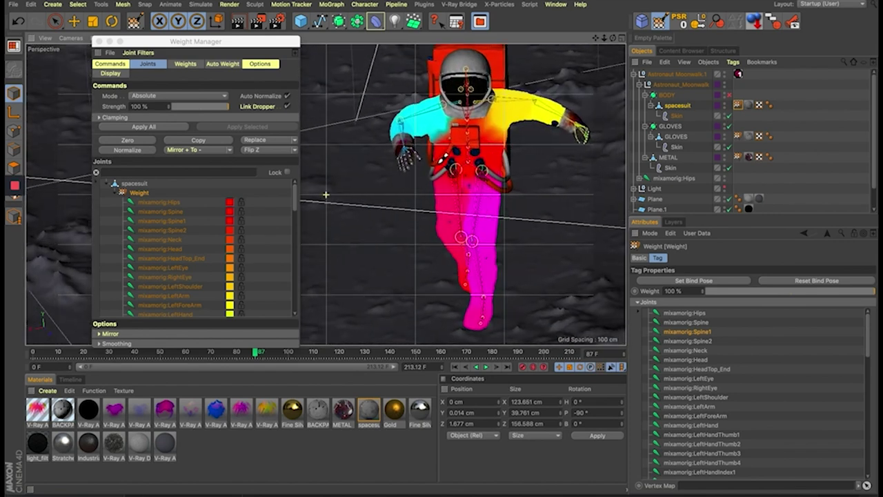
scroll(523, 163, "up", 3)
scroll(531, 157, "up", 2)
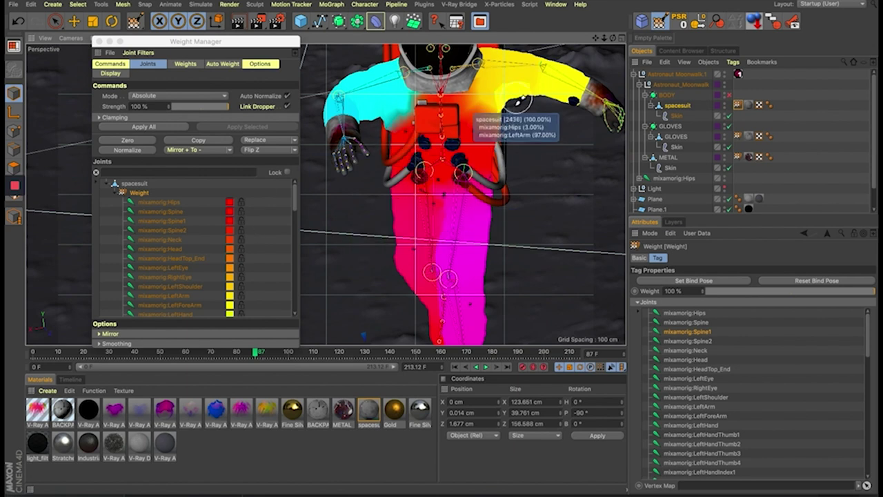
scroll(293, 288, "down", 10)
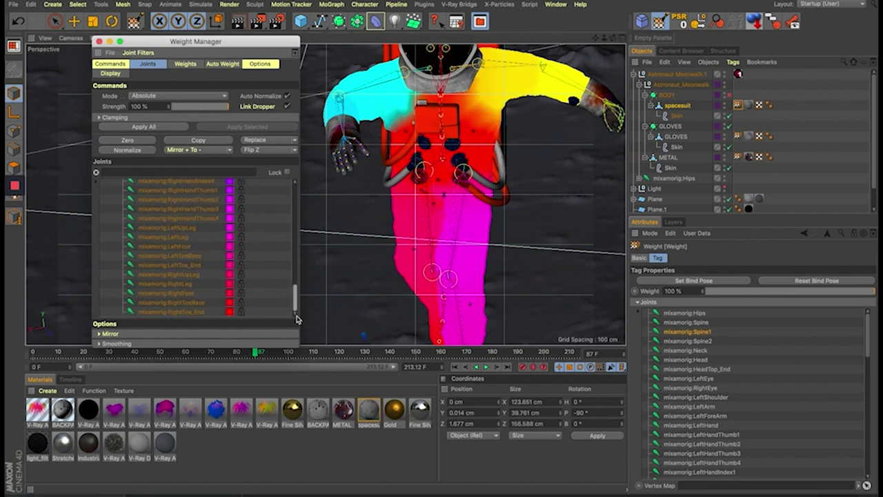
left_click(199, 219)
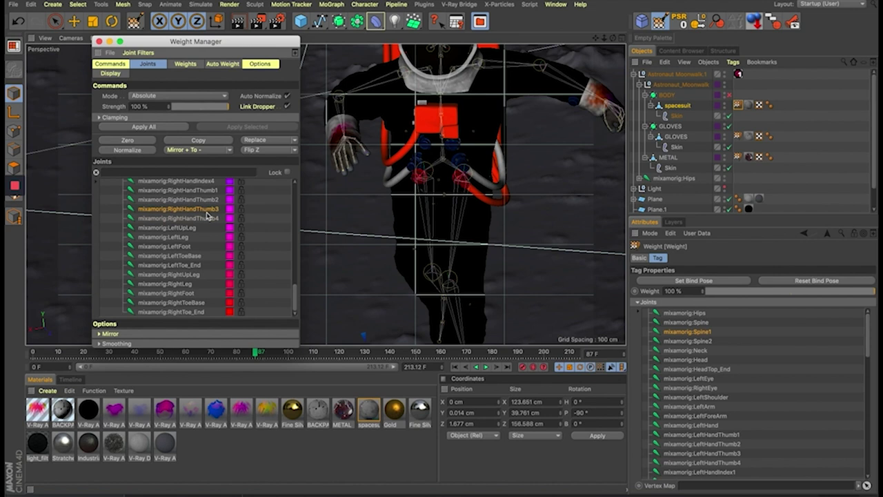
left_click_drag(297, 298, 283, 154)
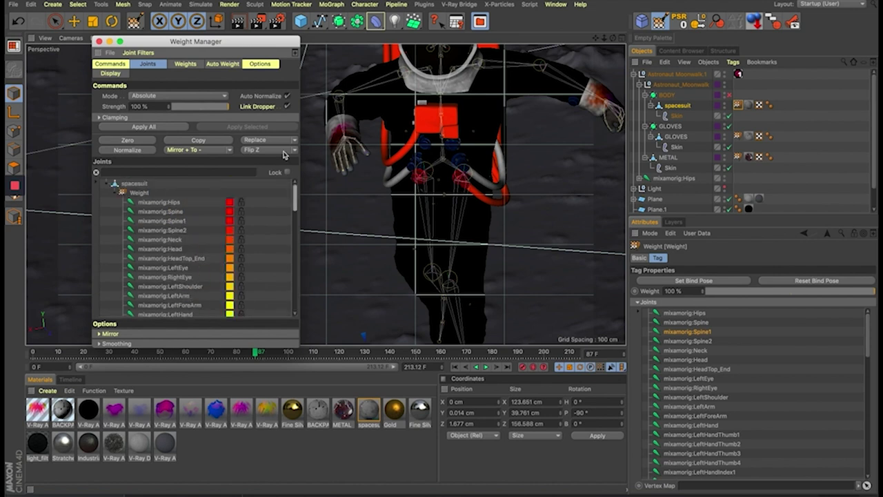
left_click(163, 231)
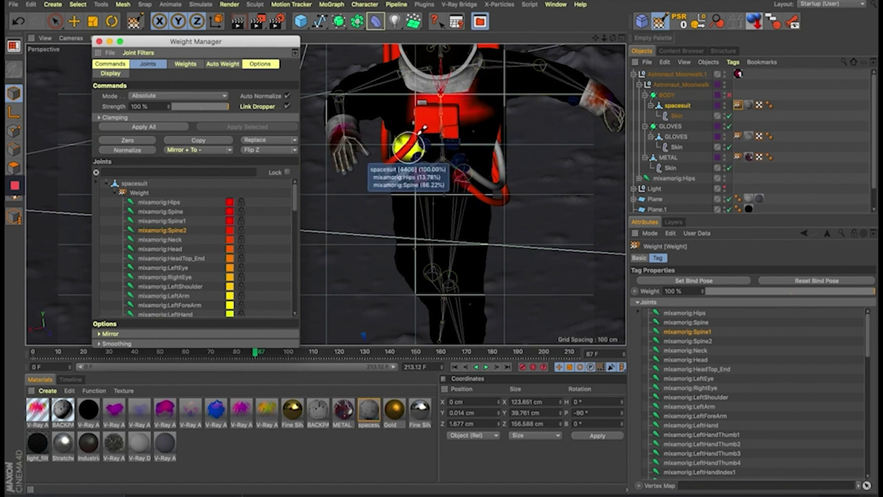
mouse_move(421, 121)
left_mouse_down()
mouse_move(430, 142)
mouse_move(394, 102)
mouse_move(473, 134)
mouse_move(456, 116)
left_mouse_up()
Select all joints, return to the textured suit, and check the pose at frames 152 and 88
left_click(149, 203)
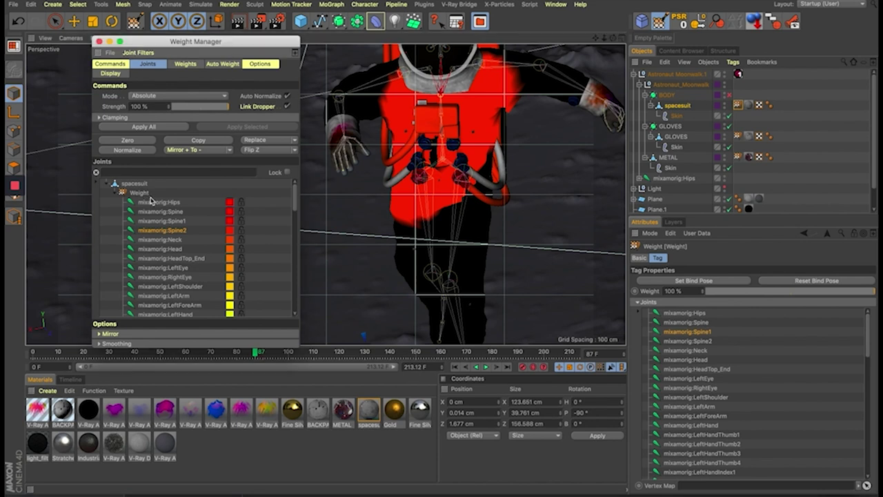
key("ctrl+a")
left_click(317, 304)
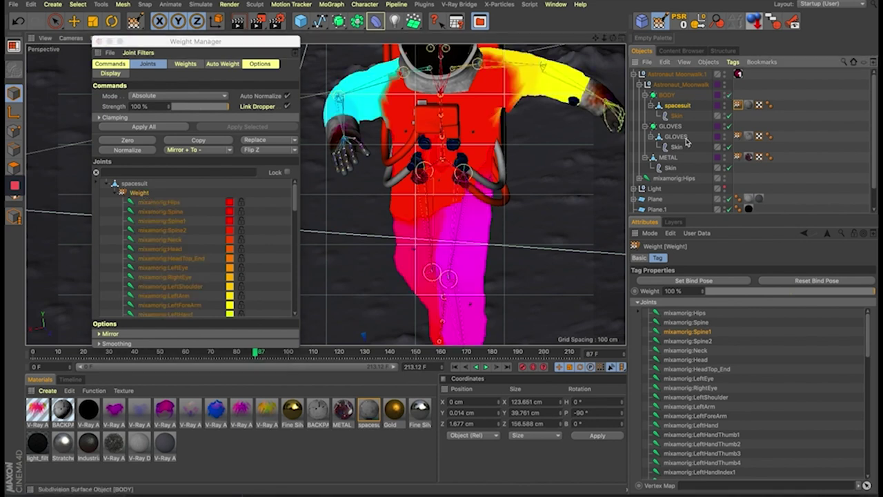
left_click_drag(417, 352, 431, 357)
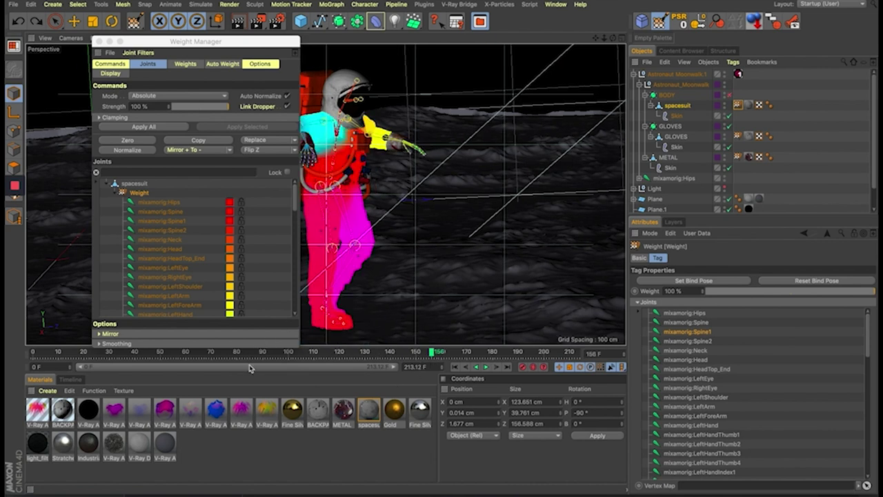
left_click_drag(250, 354, 261, 353)
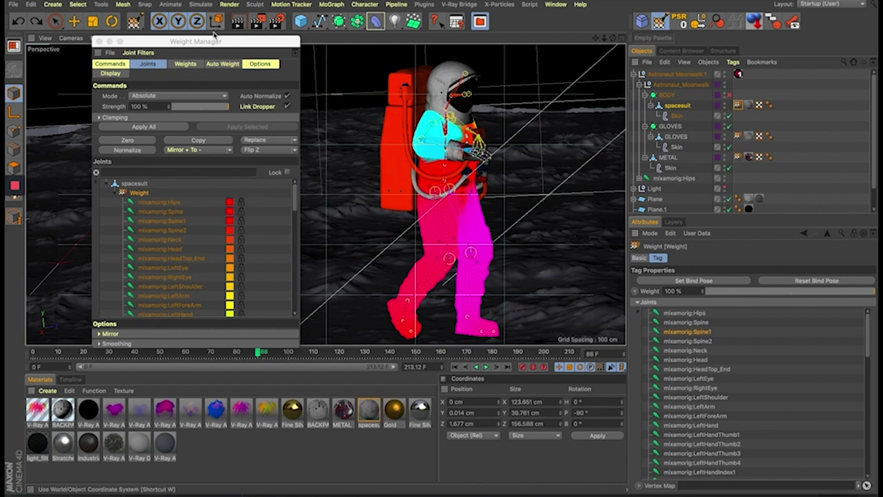
left_click_drag(209, 42, 245, 43)
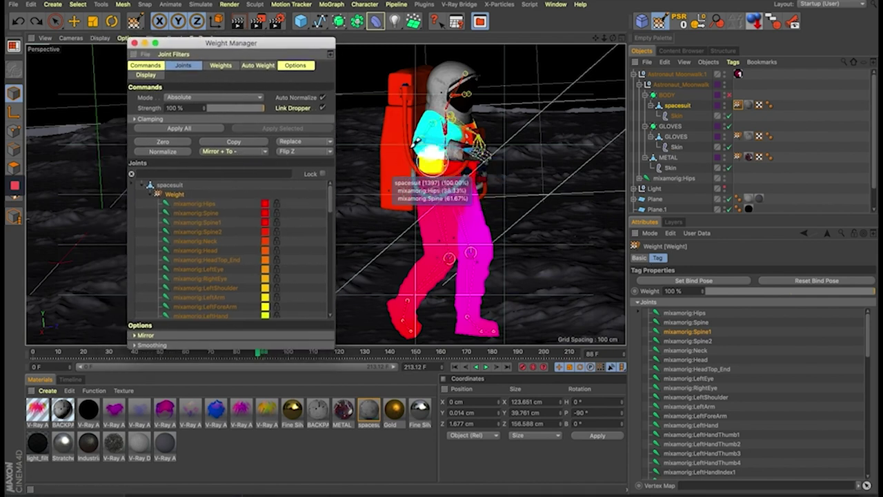
Set the Weight Manager mode to Smooth and apply it to all spacesuit joint weights
left_click(161, 67)
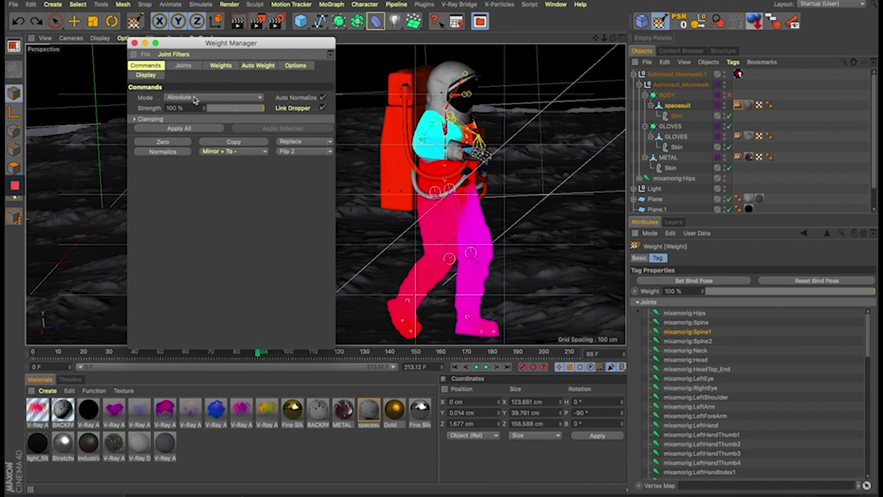
left_click(194, 99)
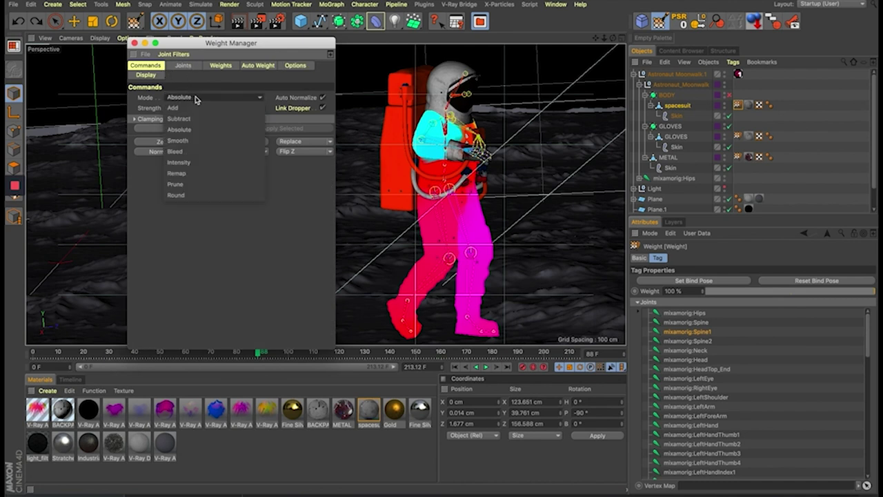
left_click(210, 142)
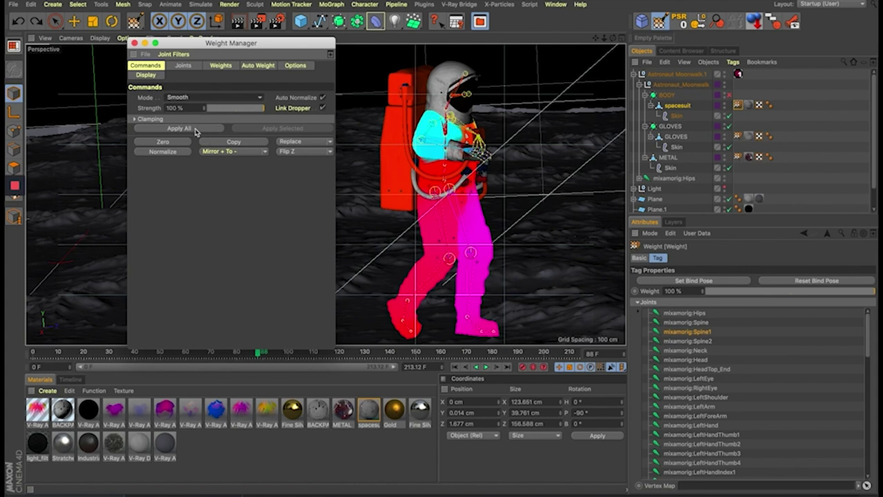
left_click(179, 129)
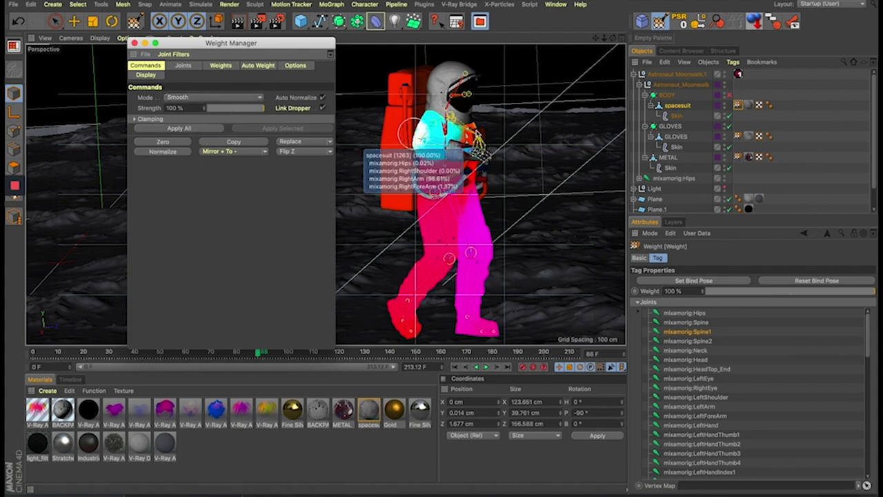
mouse_move(483, 172)
left_mouse_down("alt")
mouse_move(593, 142)
mouse_move(529, 158)
mouse_move(612, 117)
left_mouse_up("alt")
right_click_drag(613, 118, 633, 162, "alt")
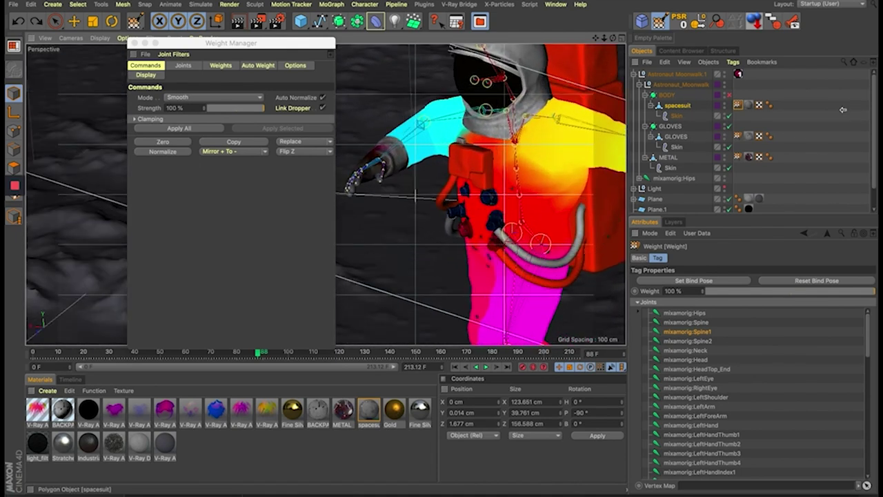
middle_click_drag(633, 161, 587, 86, "alt")
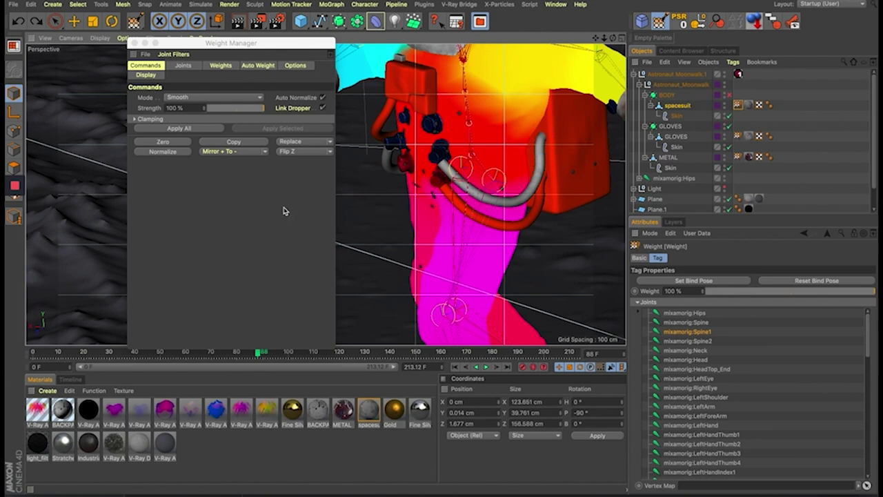
Reapply the Smooth pass four more times to even out the torso, then close the Weight Manager
left_click(186, 130)
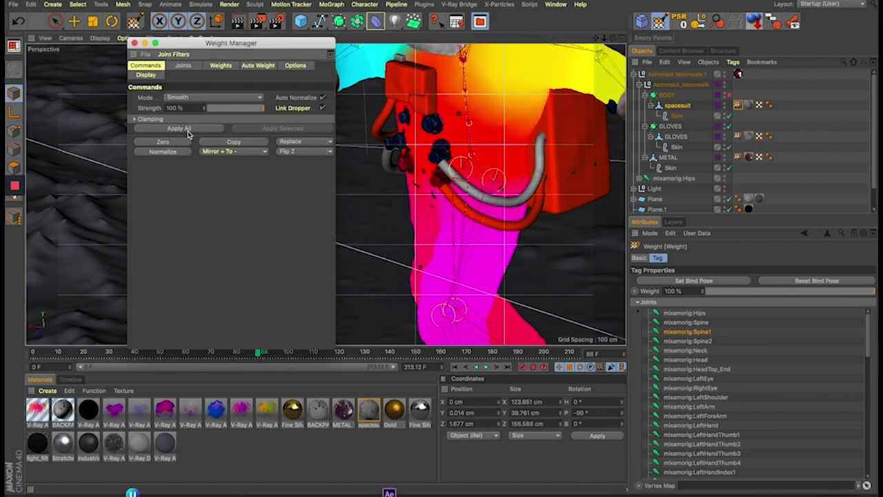
left_click(186, 129)
left_click(187, 135)
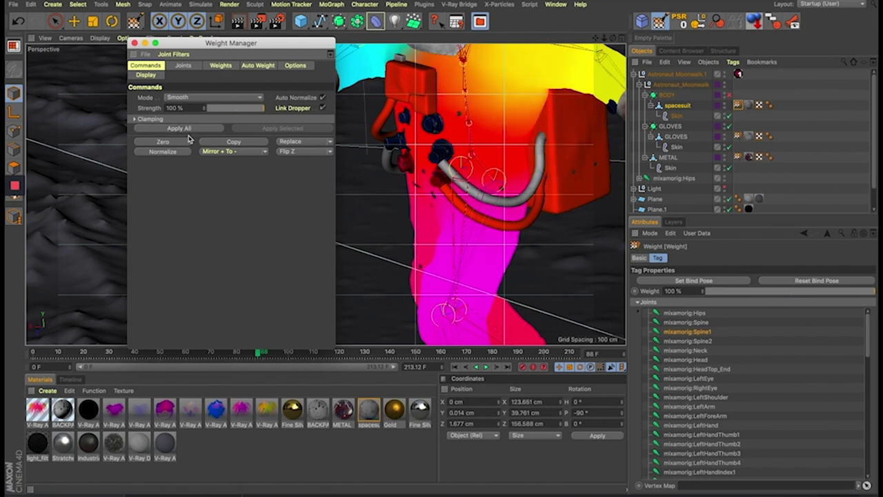
left_click(188, 130)
left_click(134, 43)
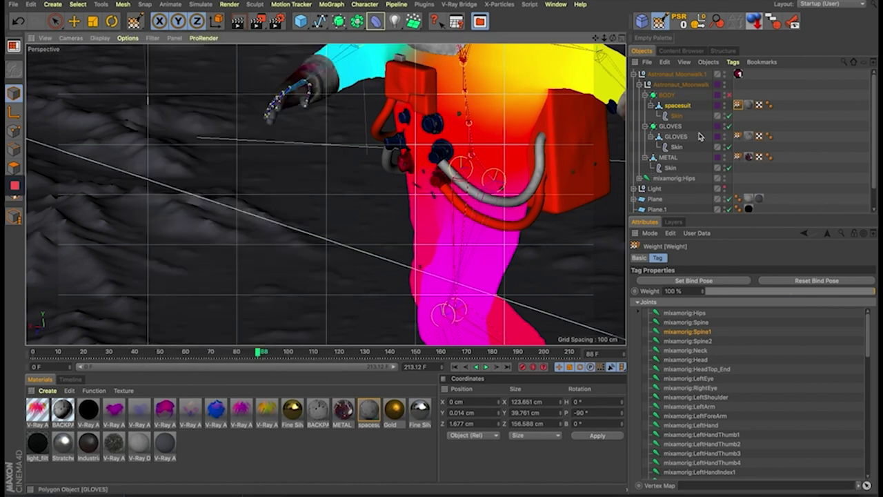
Orbit the view around the astronaut and clear the current selection
mouse_move(410, 201)
left_mouse_down("alt")
mouse_move(237, 252)
mouse_move(375, 232)
mouse_move(293, 268)
left_mouse_up("alt")
mouse_move(155, 338)
left_mouse_down("alt")
mouse_move(409, 198)
mouse_move(424, 181)
left_mouse_up("alt")
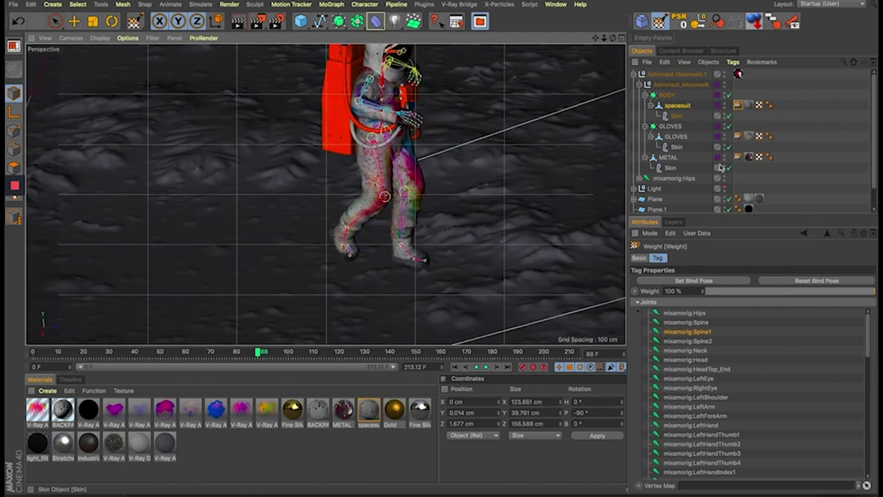
left_click(766, 160)
left_click(634, 74)
mouse_move(472, 151)
left_mouse_down("alt")
mouse_move(408, 230)
mouse_move(436, 221)
left_mouse_up("alt")
mouse_move(373, 240)
left_mouse_down("alt")
mouse_move(394, 230)
mouse_move(440, 151)
mouse_move(327, 260)
mouse_move(352, 210)
mouse_move(422, 306)
left_mouse_up("alt")
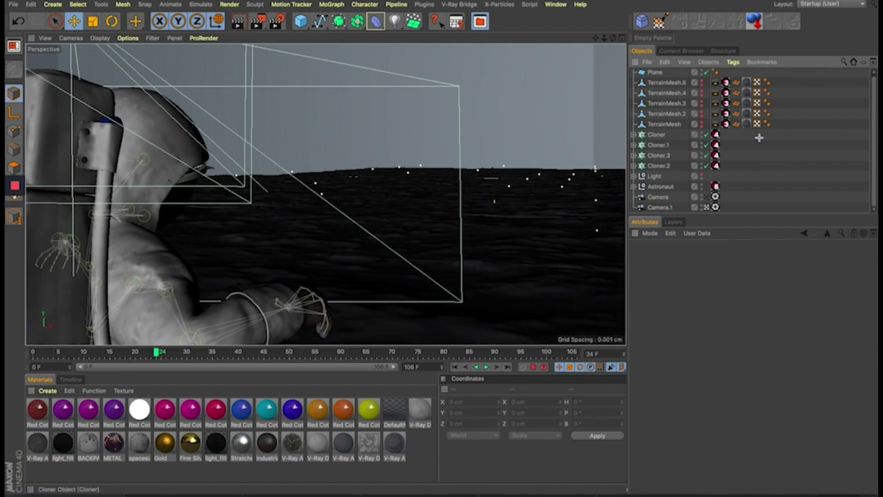
Select the Astronaut null, check its child objects, and frame it over the terrain
left_click(177, 154)
left_click(660, 187)
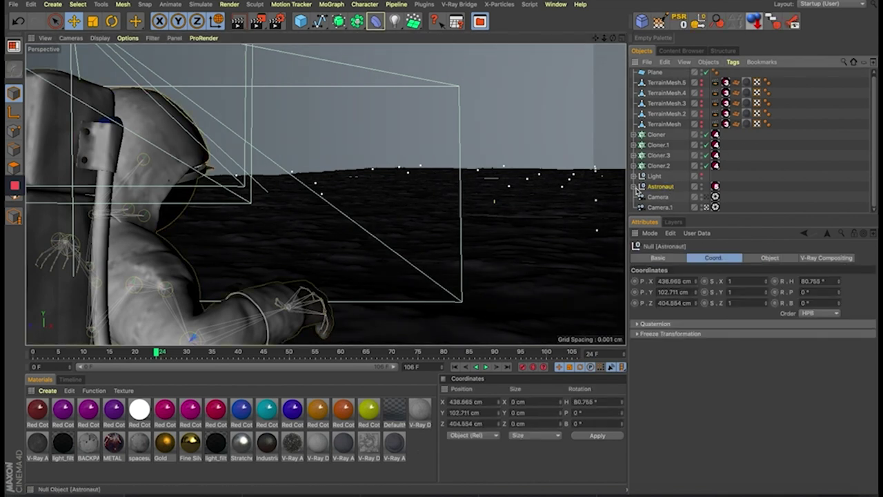
left_click(634, 186)
left_click_drag(875, 109, 875, 210)
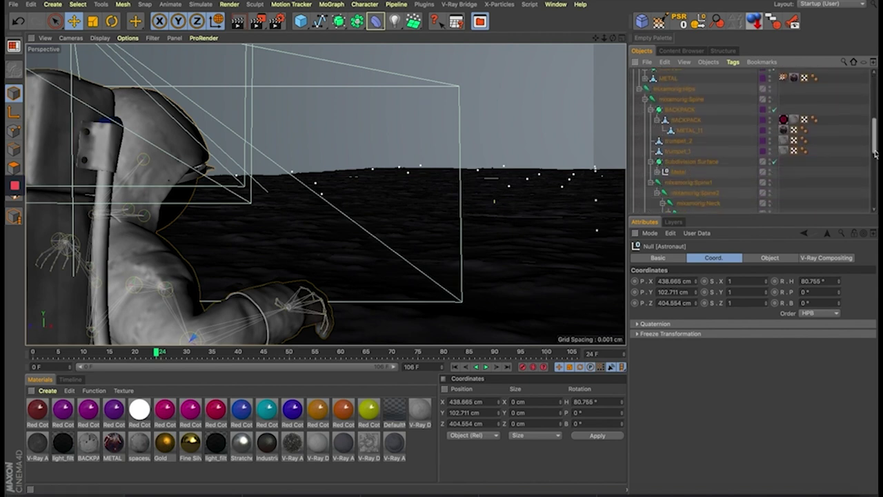
scroll(724, 138, "up", 5)
scroll(724, 138, "up", 5)
scroll(725, 138, "up", 3)
left_click(634, 188)
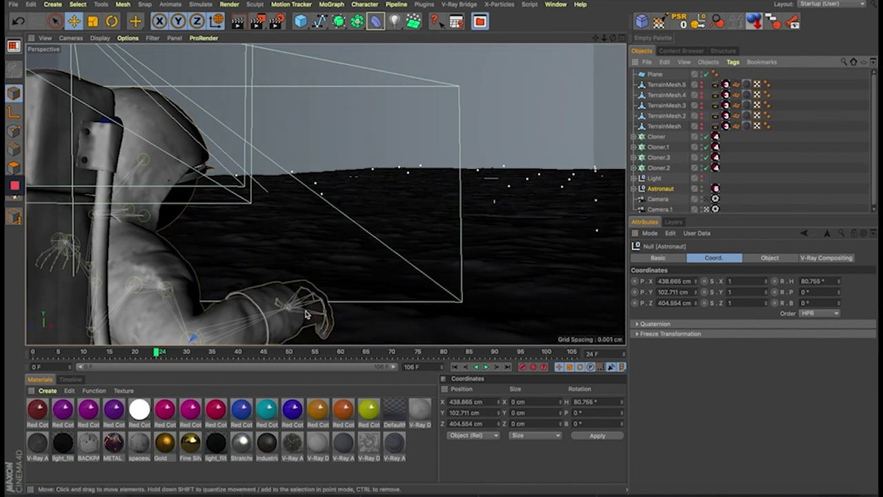
key("o")
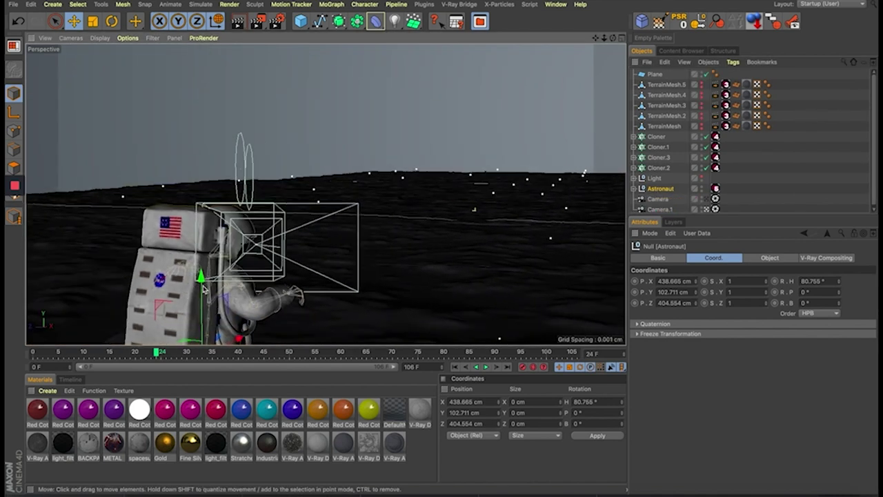
scroll(296, 308, "up", 2)
left_click_drag(293, 307, 200, 320, "alt")
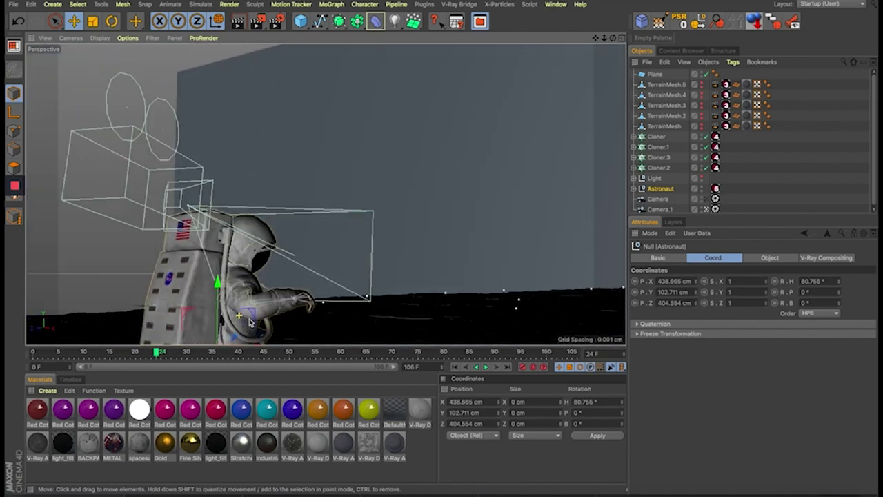
mouse_move(200, 319)
left_mouse_down("alt")
mouse_move(273, 295)
mouse_move(191, 316)
mouse_move(204, 276)
left_mouse_up("alt")
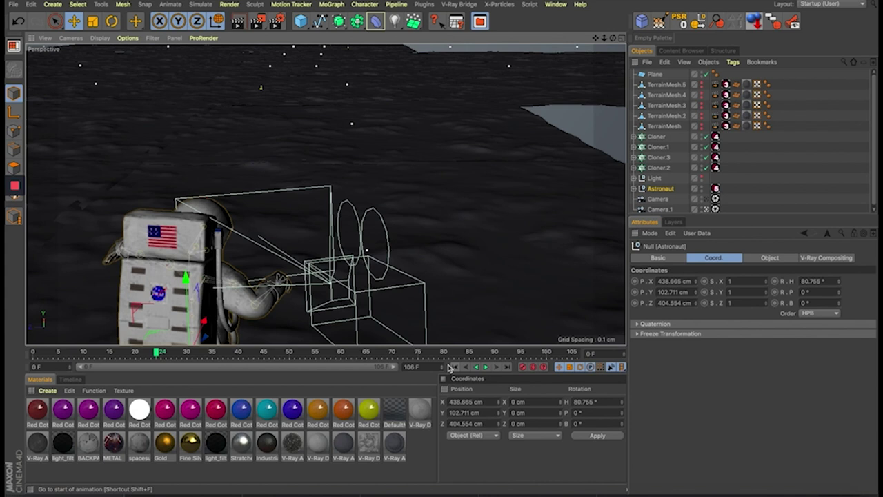
Play the shot from frame one and scrub through frames 33, 72, 4 and 93
left_click(450, 366)
key("F8")
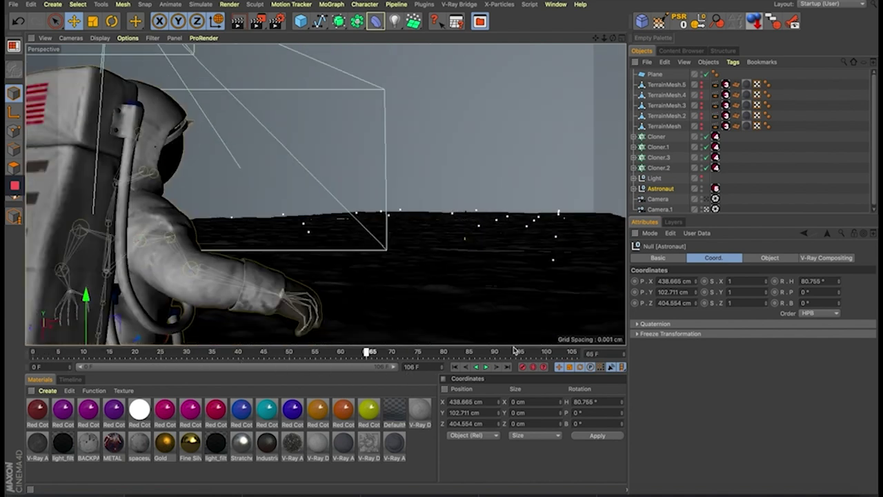
left_click(207, 352)
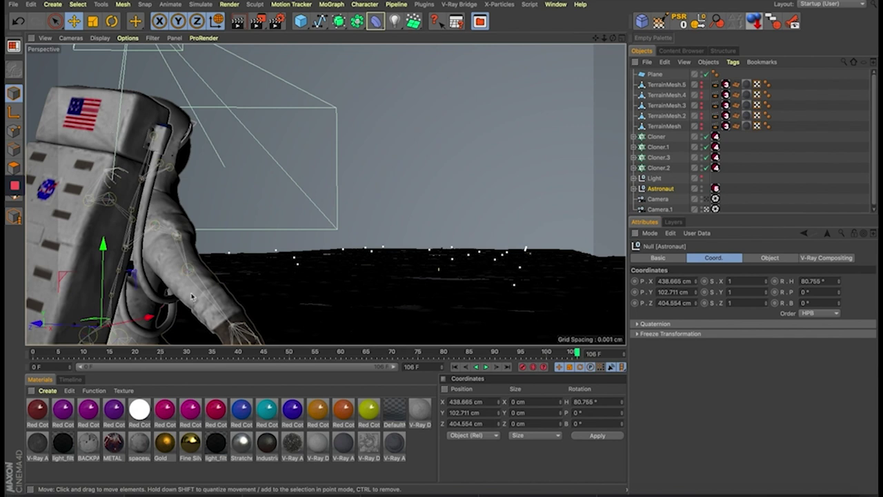
left_click_drag(571, 355, 403, 354)
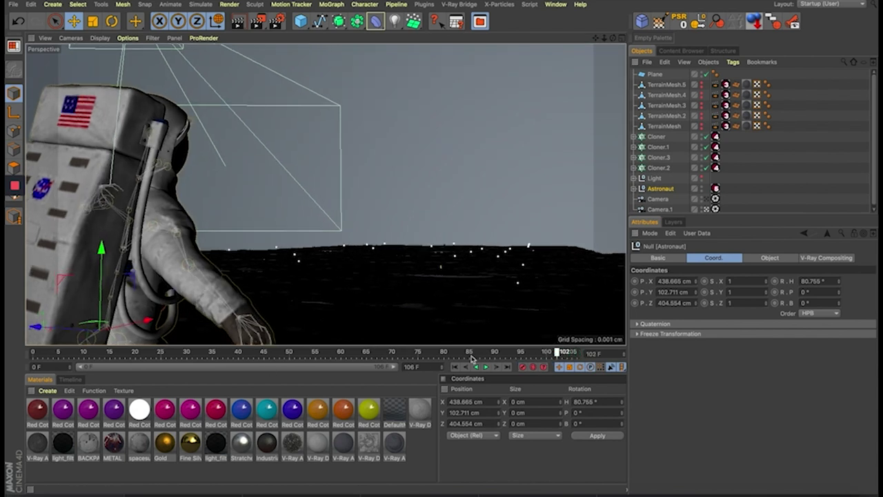
left_click_drag(280, 354, 54, 354)
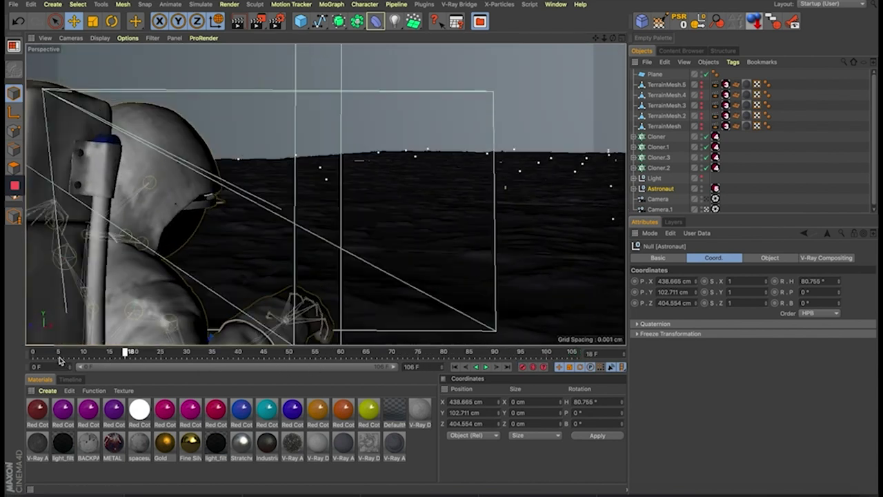
mouse_move(256, 371)
left_mouse_down()
mouse_move(580, 354)
mouse_move(121, 353)
left_mouse_up()
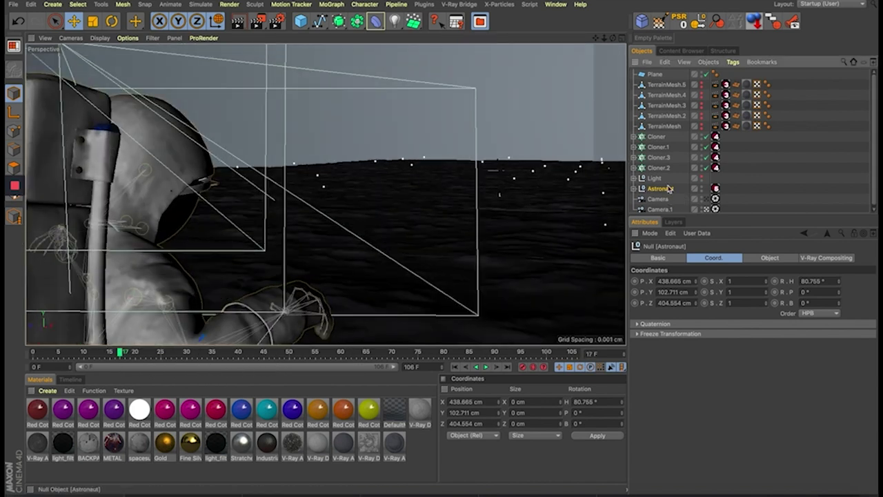
left_click(558, 6)
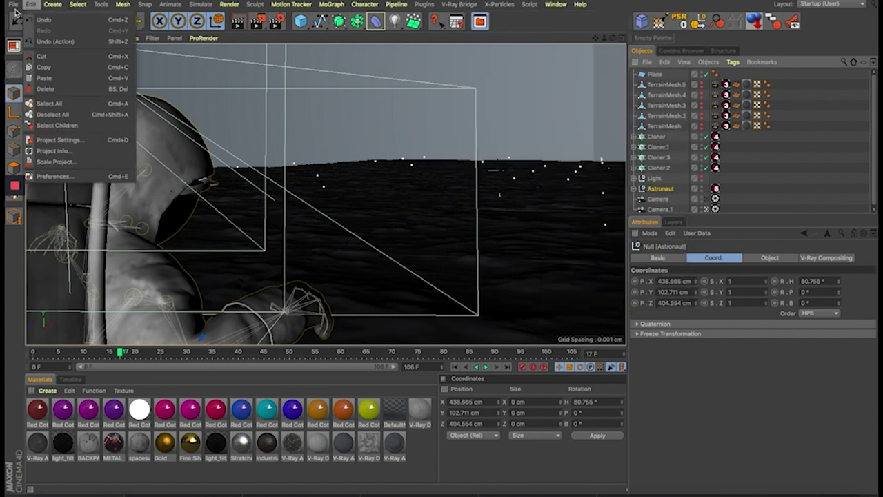
Open a separate Untitled 2 document with the Astronaut and check its pose around frames 53–78
left_click(28, 19)
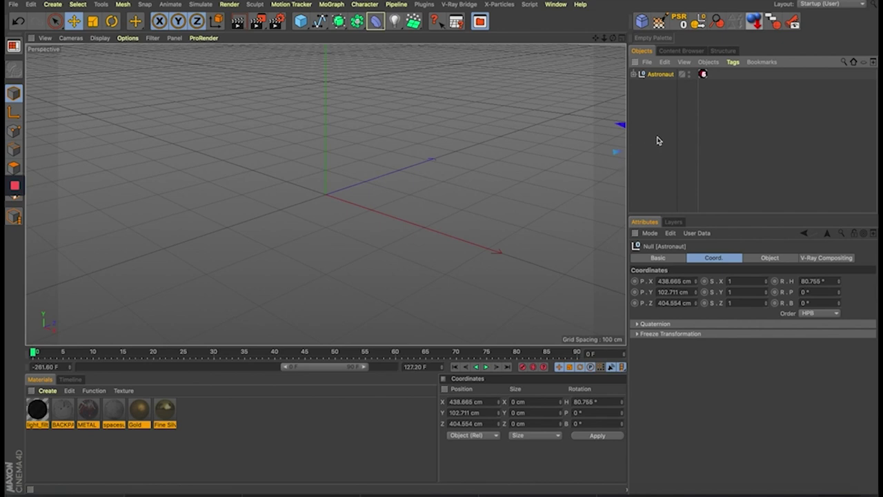
left_click(348, 315)
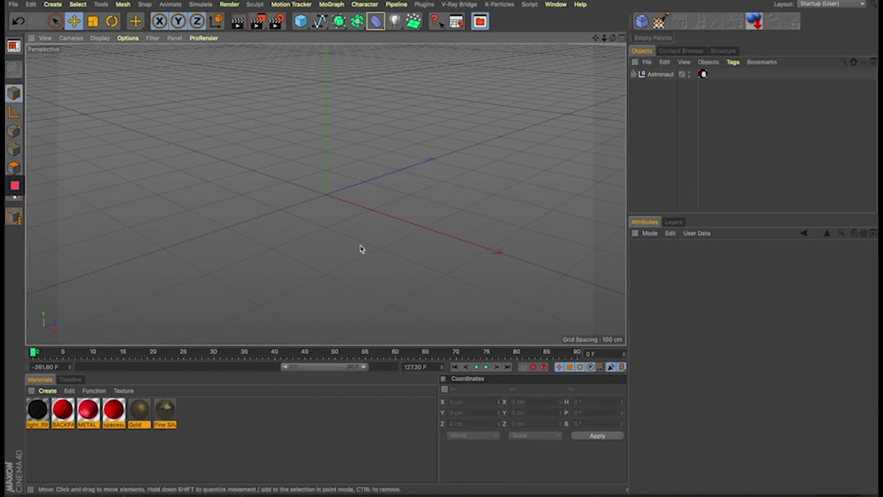
left_click_drag(325, 221, 158, 203, "alt")
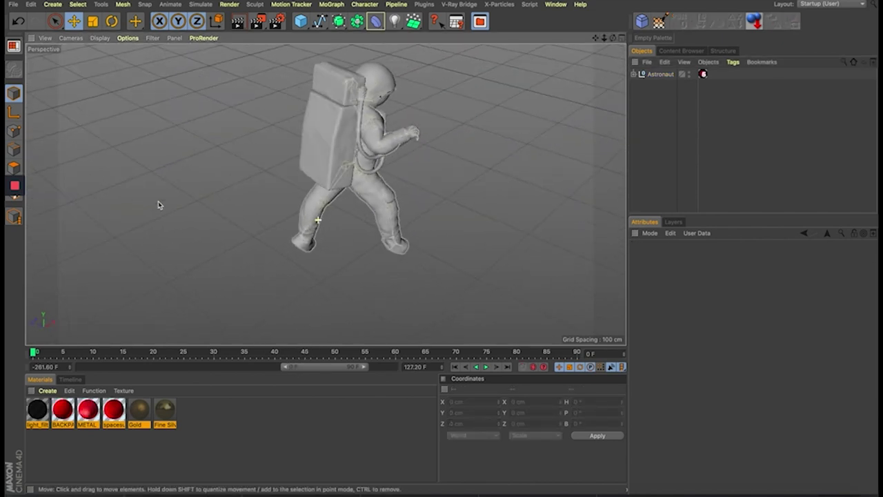
left_click_drag(165, 356, 364, 352)
mouse_move(391, 191)
left_mouse_down("alt")
mouse_move(547, 152)
mouse_move(456, 256)
mouse_move(524, 148)
mouse_move(605, 144)
mouse_move(566, 206)
left_mouse_up("alt")
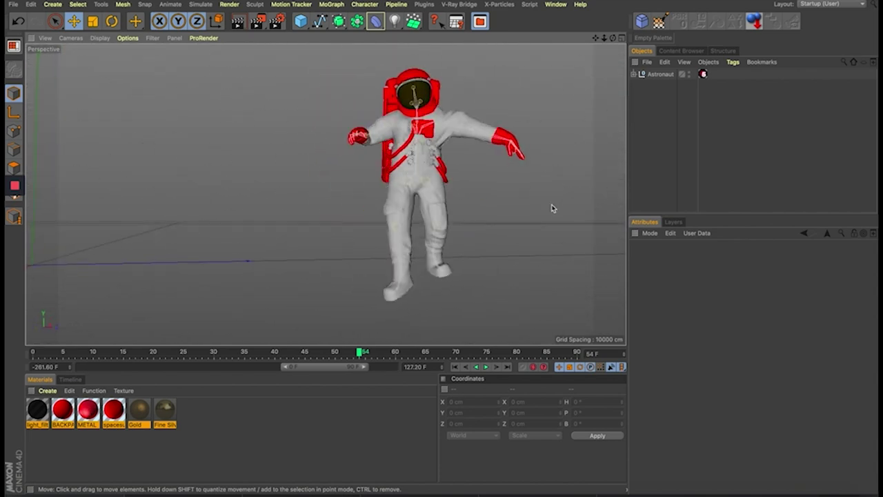
middle_click_drag(552, 207, 325, 193, "alt")
mouse_move(401, 354)
left_mouse_down()
mouse_move(544, 359)
mouse_move(292, 345)
mouse_move(43, 354)
mouse_move(364, 352)
left_mouse_up()
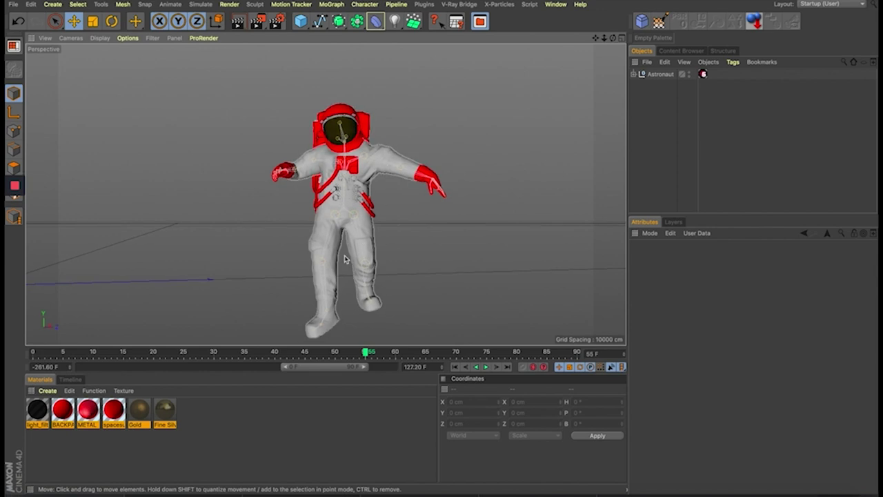
Make the whole astronaut suit red and review the arm animation from back and front
mouse_move(339, 187)
left_mouse_down("alt")
mouse_move(244, 154)
mouse_move(73, 133)
mouse_move(79, 138)
left_mouse_up("alt")
scroll(394, 158, "up", 3)
scroll(385, 178, "up", 3)
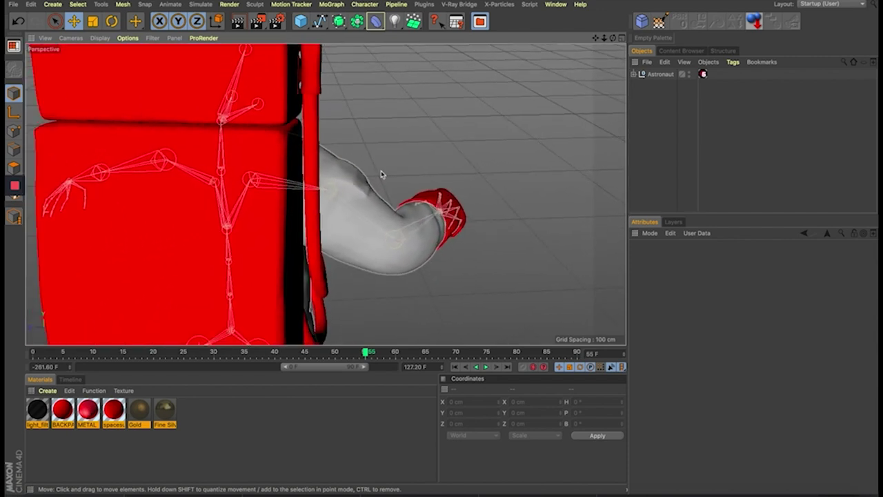
scroll(469, 158, "up", 2)
scroll(428, 183, "up", 2)
mouse_move(428, 183)
left_mouse_down("alt")
mouse_move(345, 247)
mouse_move(408, 191)
mouse_move(376, 242)
mouse_move(400, 268)
mouse_move(416, 262)
mouse_move(411, 278)
mouse_move(390, 248)
mouse_move(383, 254)
mouse_move(411, 242)
mouse_move(390, 220)
left_mouse_up("alt")
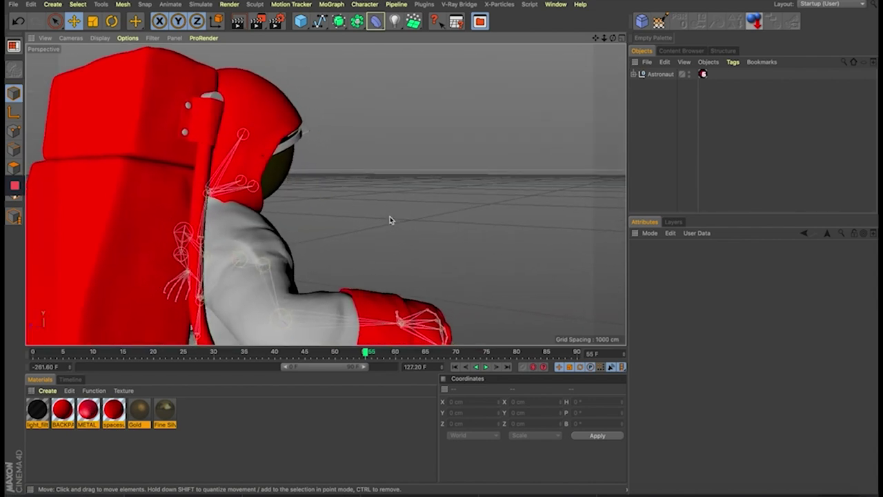
key("ctrl+z")
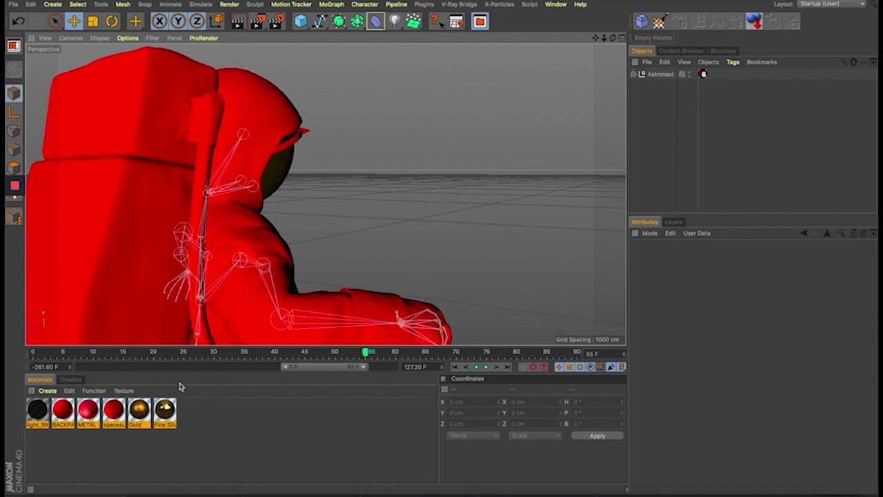
mouse_move(331, 358)
left_mouse_down()
mouse_move(223, 357)
mouse_move(544, 352)
mouse_move(351, 355)
mouse_move(200, 371)
mouse_move(183, 381)
mouse_move(366, 377)
left_mouse_up()
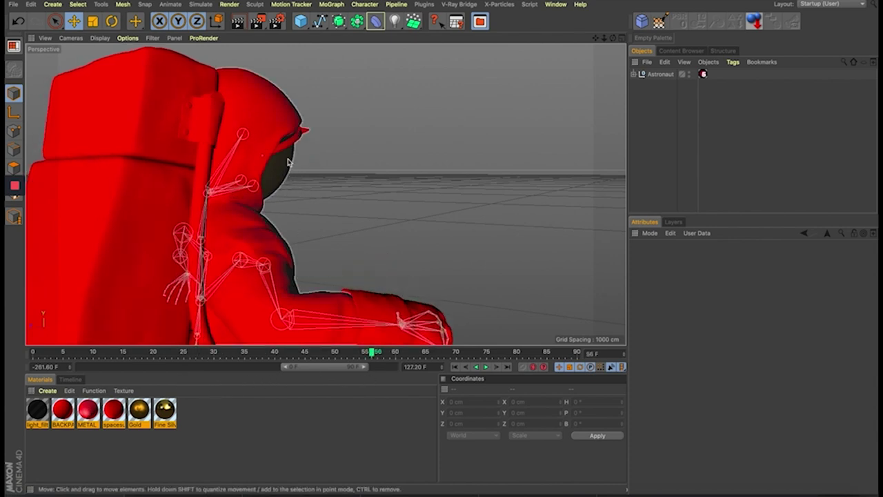
mouse_move(390, 355)
left_mouse_down()
mouse_move(520, 355)
mouse_move(276, 355)
mouse_move(369, 356)
left_mouse_up()
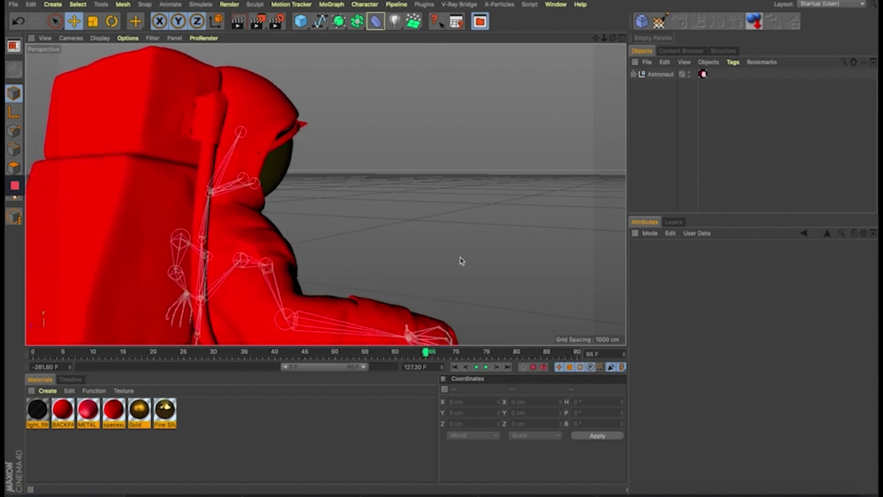
mouse_move(371, 258)
left_mouse_down("alt")
mouse_move(470, 274)
mouse_move(404, 282)
mouse_move(418, 223)
mouse_move(384, 177)
mouse_move(447, 177)
mouse_move(416, 128)
mouse_move(404, 142)
mouse_move(418, 183)
mouse_move(302, 205)
mouse_move(421, 198)
mouse_move(545, 262)
mouse_move(315, 238)
mouse_move(494, 218)
mouse_move(298, 92)
mouse_move(481, 252)
mouse_move(461, 181)
mouse_move(475, 251)
mouse_move(398, 163)
mouse_move(380, 227)
mouse_move(414, 199)
mouse_move(354, 266)
mouse_move(361, 231)
mouse_move(325, 244)
mouse_move(276, 347)
mouse_move(320, 357)
mouse_move(552, 357)
left_mouse_up("alt")
mouse_move(407, 234)
left_mouse_down("alt")
mouse_move(311, 217)
mouse_move(387, 172)
left_mouse_up("alt")
Return to SC_03f.c4d, select the astronaut's BACKPACK at an earlier frame, and show the Layers list
left_click(555, 5)
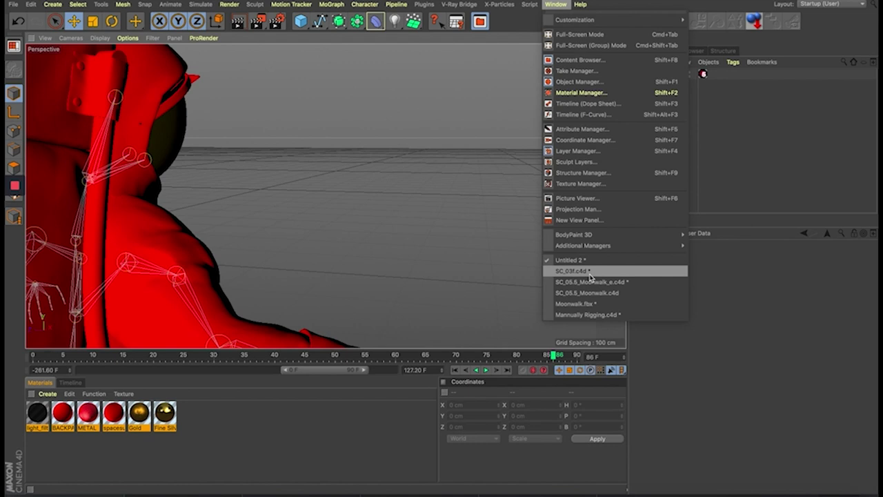
left_click(589, 285)
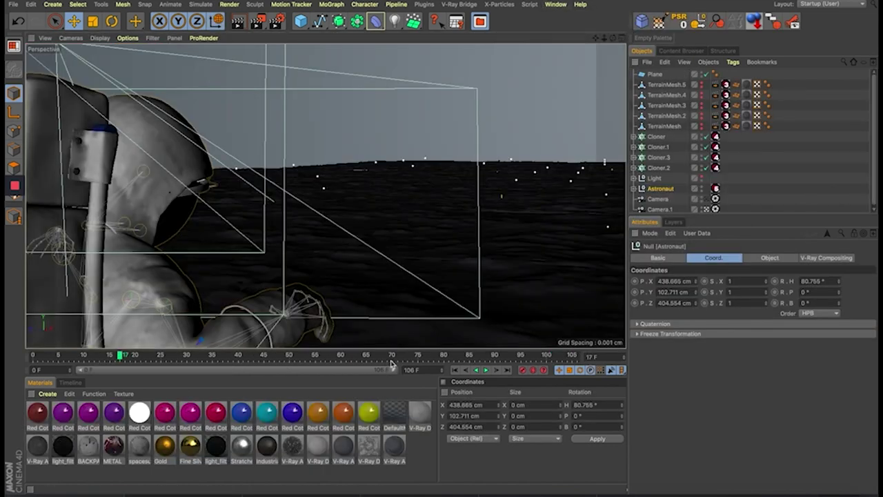
mouse_move(75, 355)
left_mouse_down()
mouse_move(53, 355)
mouse_move(510, 355)
mouse_move(273, 364)
left_mouse_up()
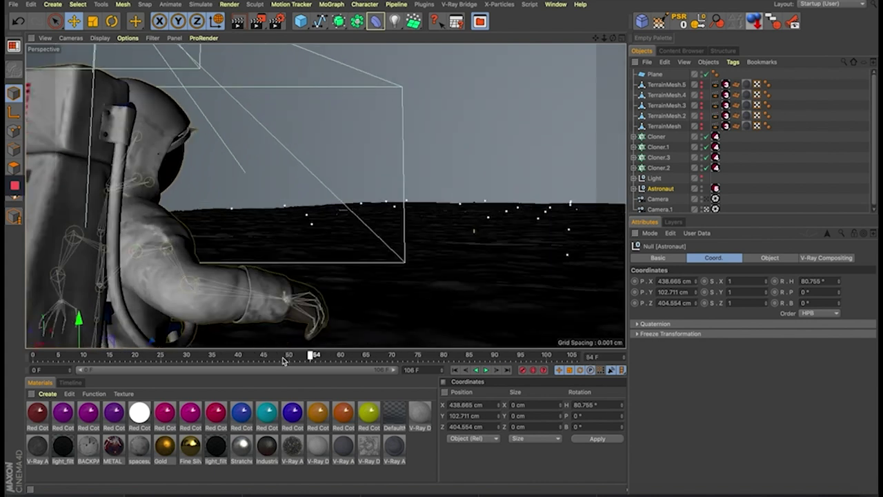
left_click(107, 200)
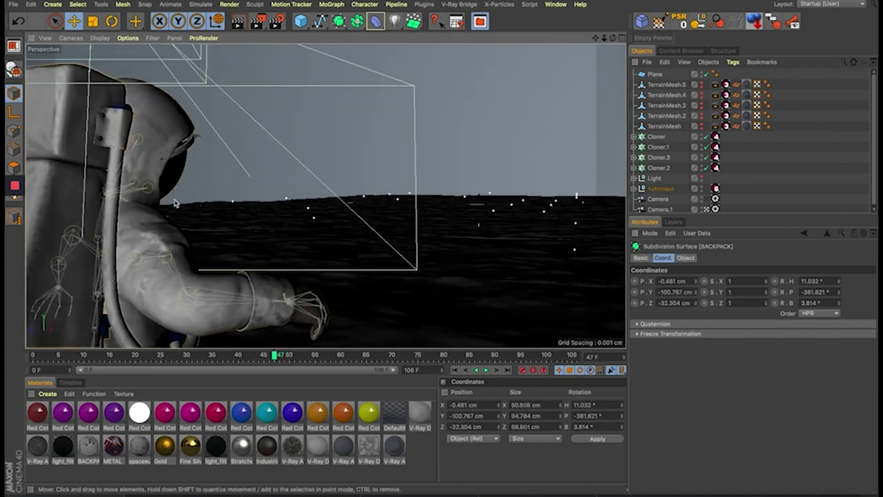
left_click(673, 222)
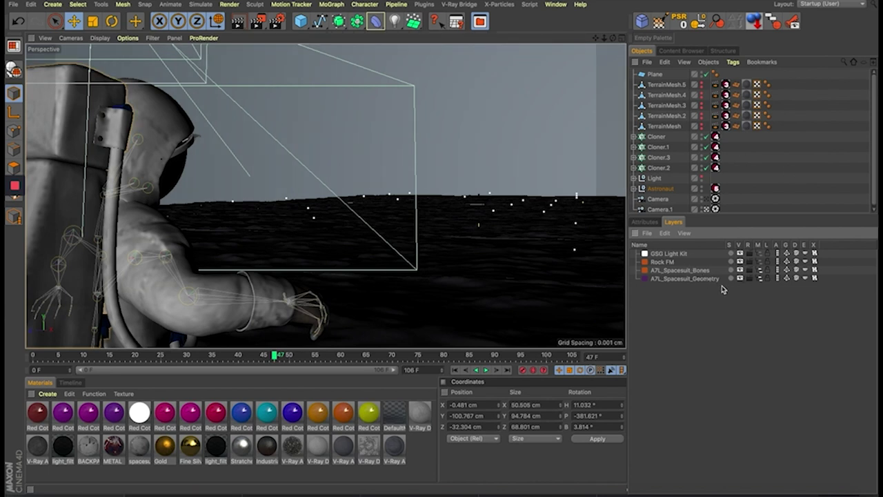
Disable the Plane object so it no longer shows in the scene
left_click(769, 283)
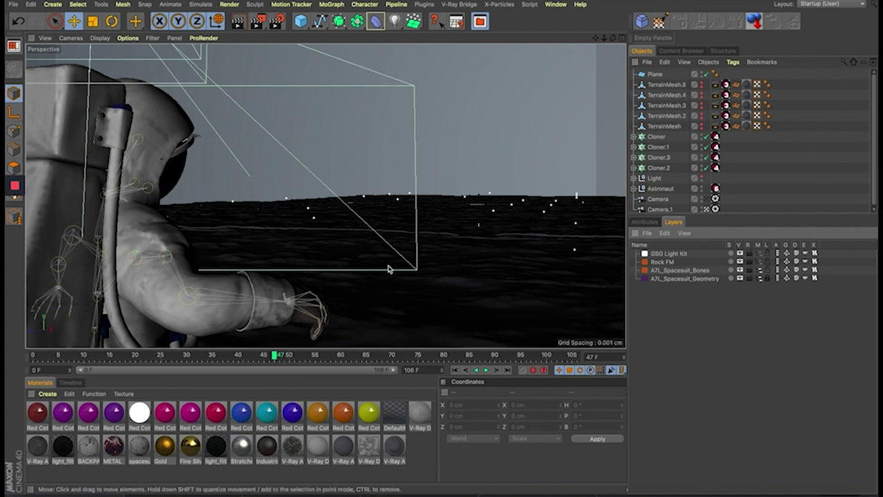
left_click(103, 202)
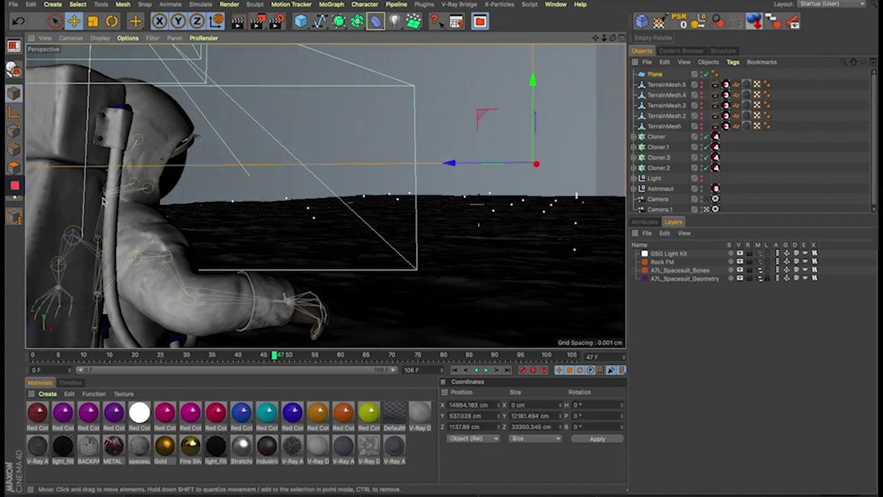
left_click(703, 75)
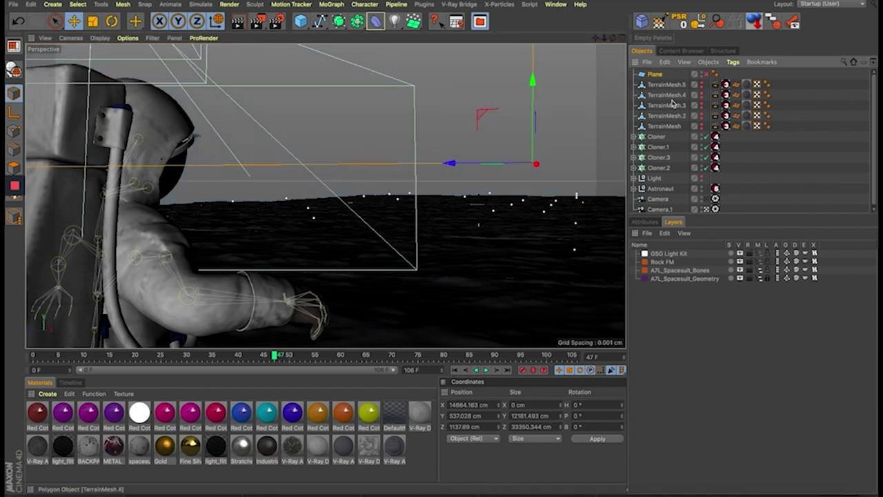
Rotate the astronaut and its upper arm joint into a new pose, undoing an accidental Cloner tilt
left_click(107, 200)
key("r")
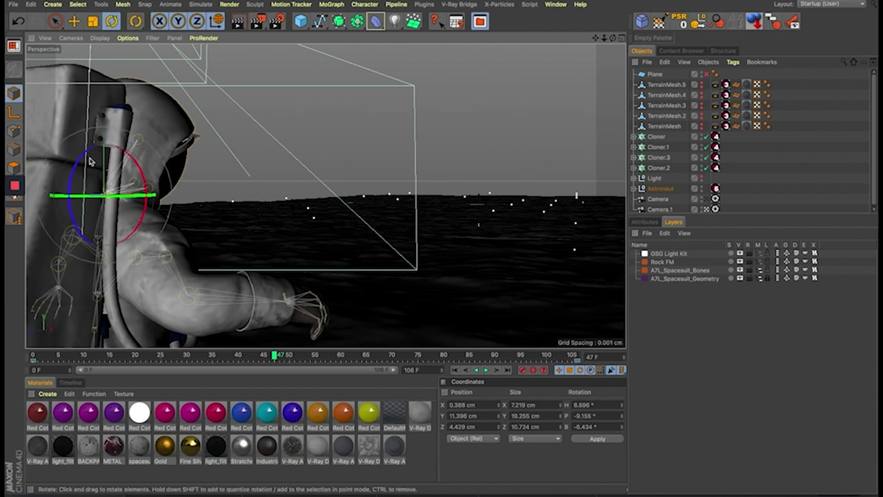
mouse_move(89, 160)
left_mouse_down()
mouse_move(76, 190)
mouse_move(90, 157)
mouse_move(223, 258)
left_mouse_up()
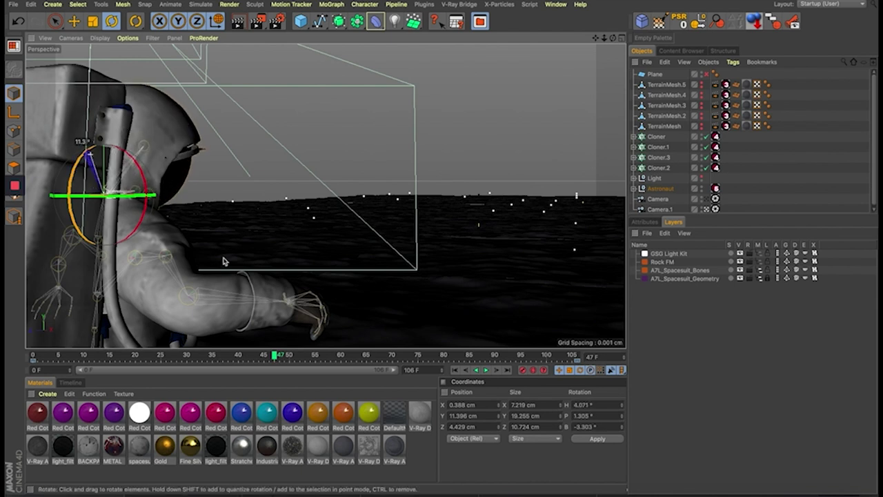
left_click(194, 298)
mouse_move(200, 304)
left_mouse_down()
mouse_move(165, 306)
mouse_move(168, 259)
mouse_move(183, 261)
left_mouse_up()
left_click(168, 259)
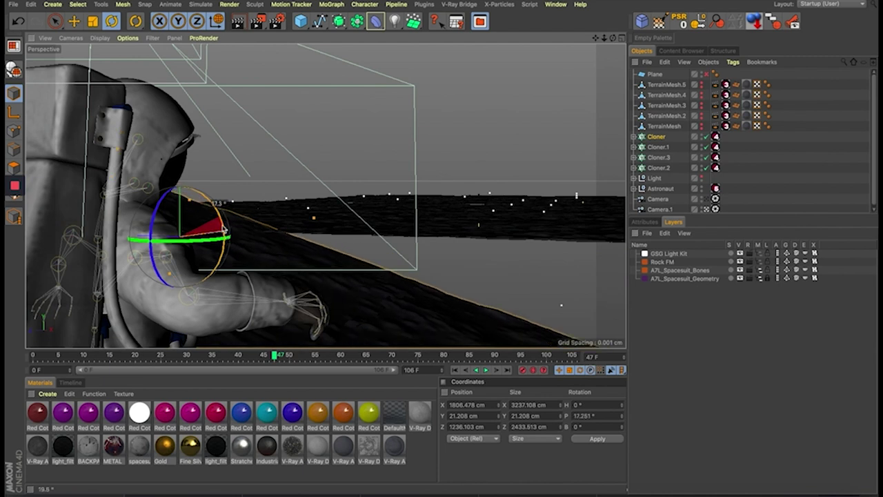
key("ctrl+z")
key("ctrl+z")
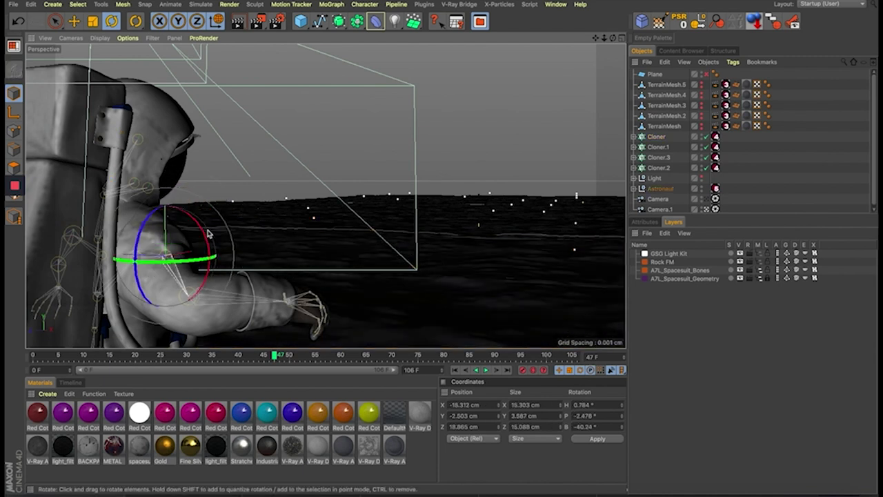
left_click_drag(207, 238, 204, 245)
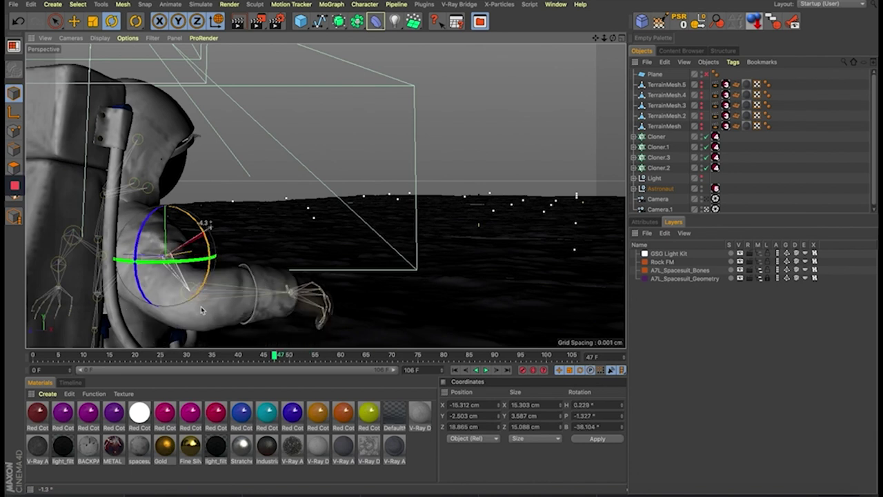
Play and scrub the animation, settle on frame 23, and render a preview
left_click_drag(138, 358, 43, 358)
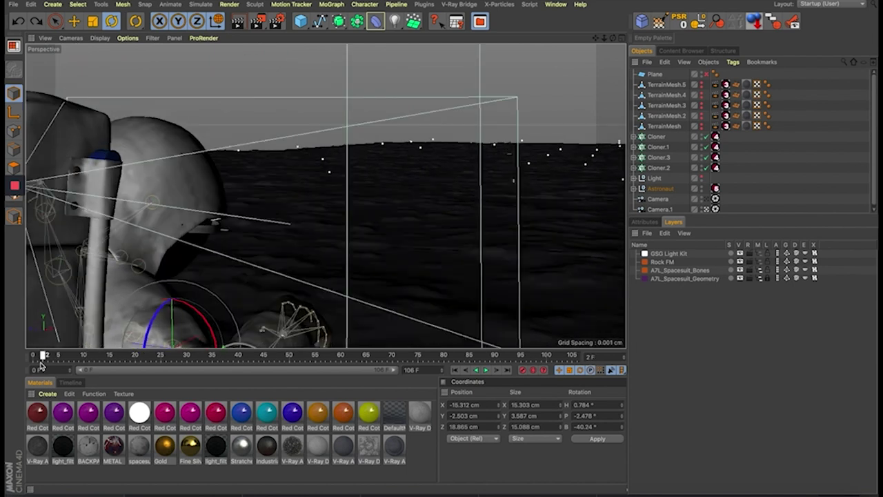
key("F8")
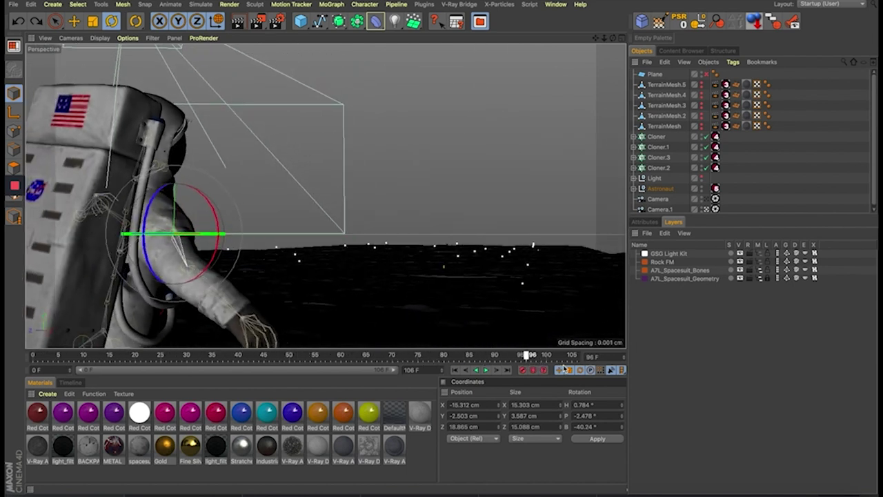
mouse_move(581, 360)
left_mouse_down()
mouse_move(50, 357)
mouse_move(607, 359)
left_mouse_up()
left_click(786, 197)
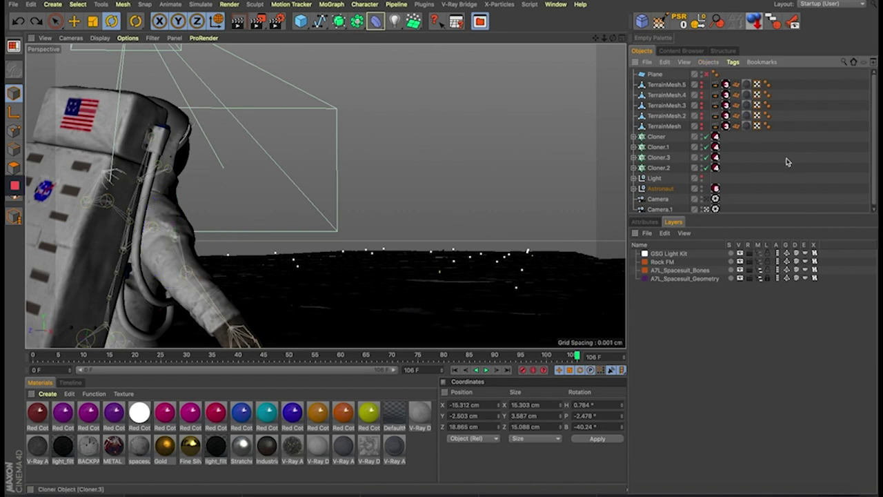
mouse_move(479, 357)
left_mouse_down()
mouse_move(347, 356)
mouse_move(276, 366)
left_mouse_up()
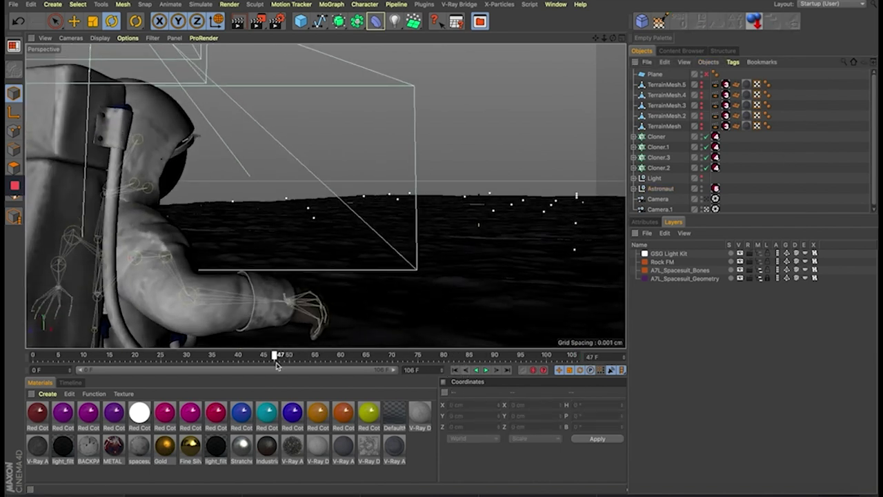
left_click_drag(255, 361, 151, 359)
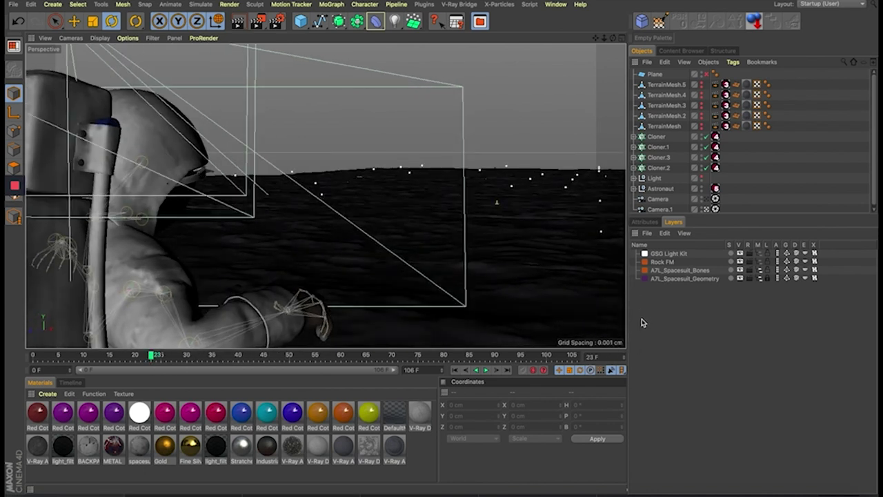
key("ctrl+r")
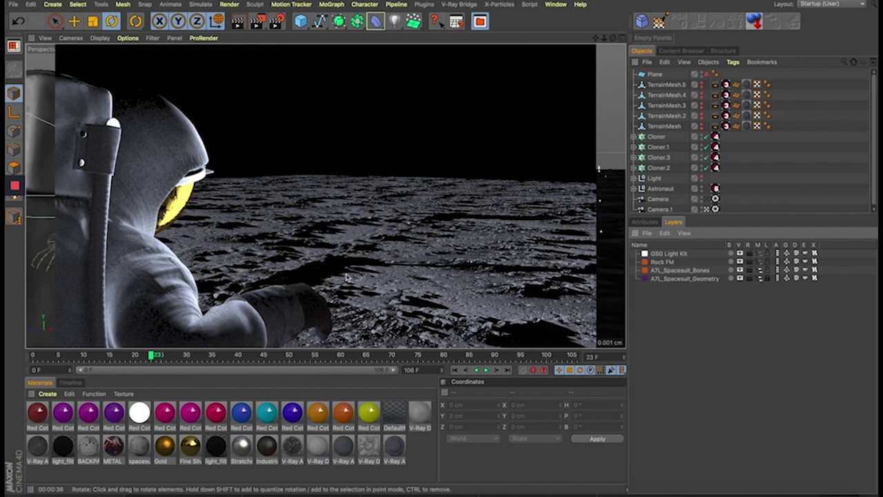
Expand the Light group in the Object Manager
left_click(643, 178)
Review Light.1's General attributes, including its colour and intensity
left_click(662, 189)
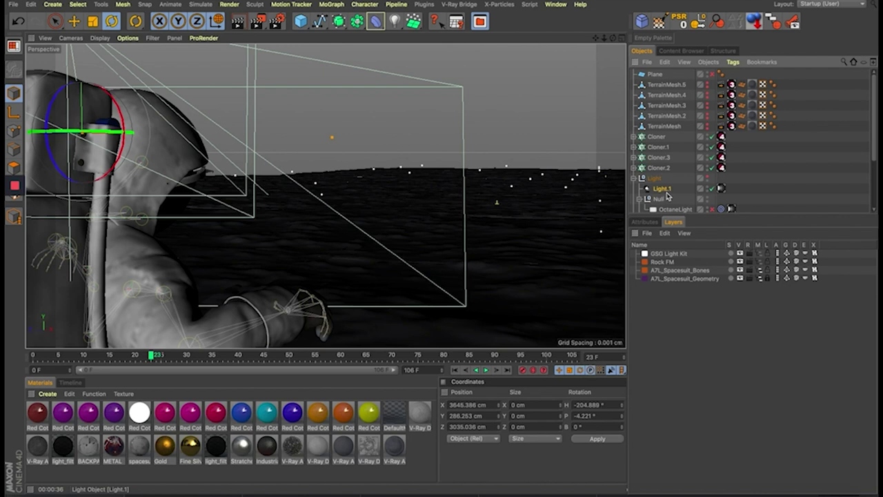
left_click(648, 221)
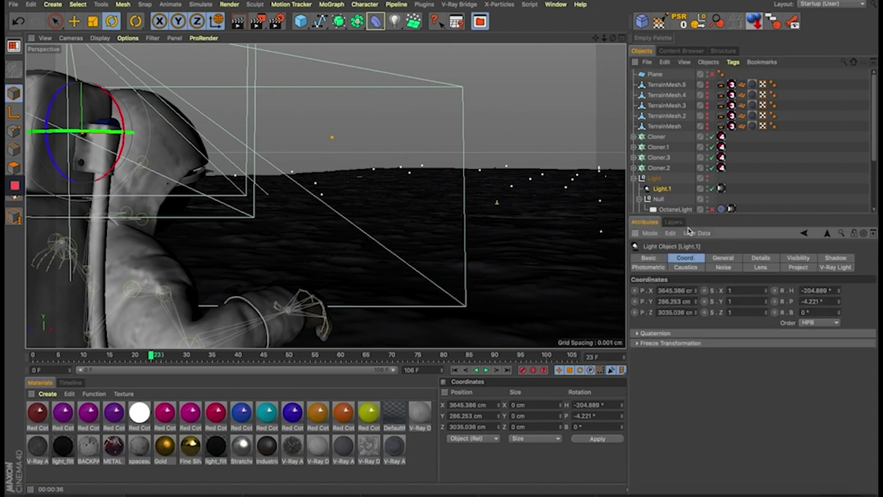
left_click(724, 257)
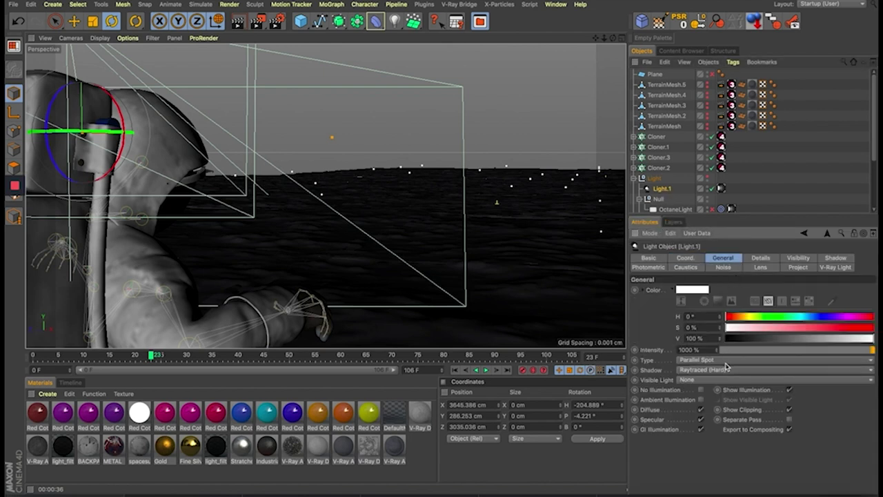
scroll(681, 197, "down", 2)
scroll(681, 196, "down", 3)
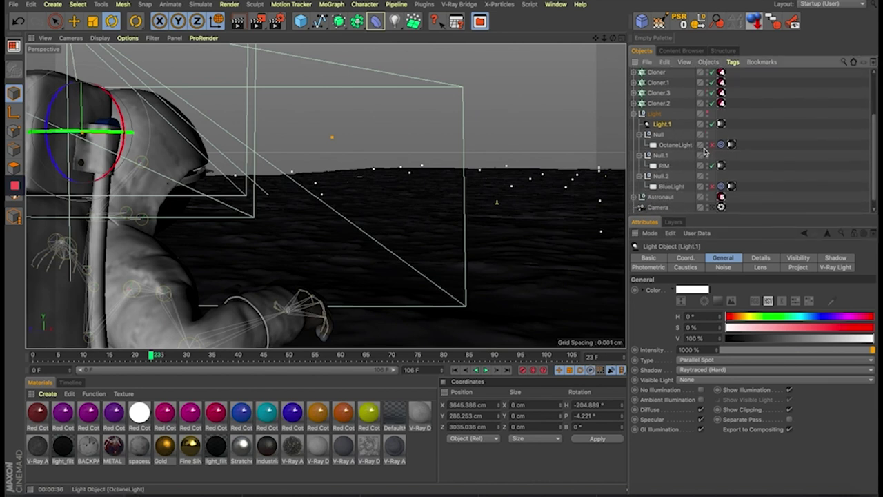
Check the RIM and OctaneLight lights, then render frame 23 again
left_click(663, 165)
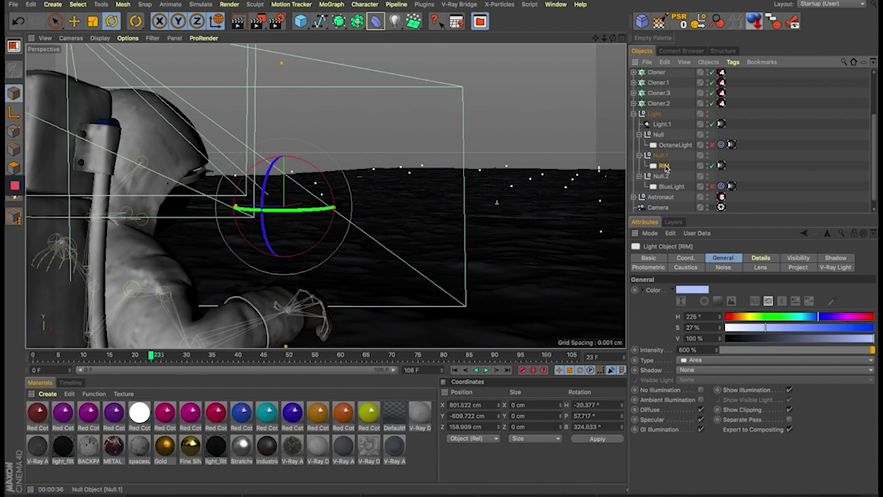
left_click(672, 145)
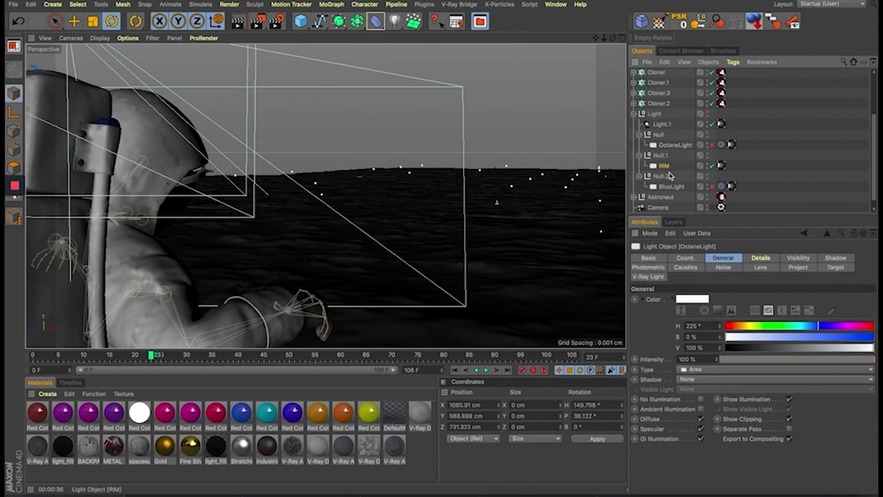
key("ctrl+z")
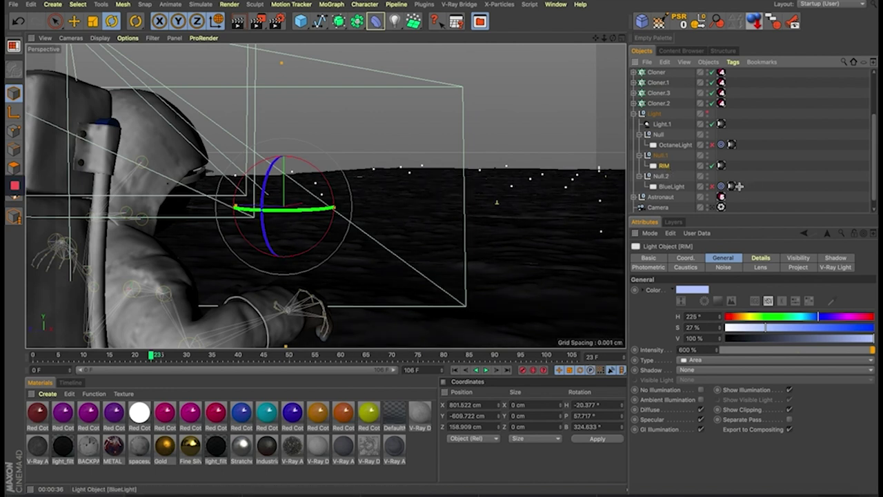
left_click(373, 271)
key("ctrl+r")
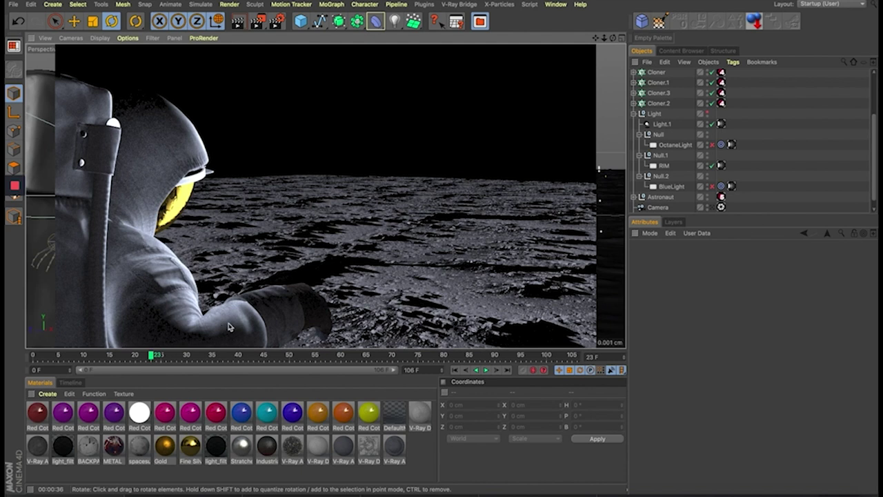
Render the astronaut-on-the-moon view in Cinema 4D, then play the SC_02c composite in After Effects
left_click(404, 280)
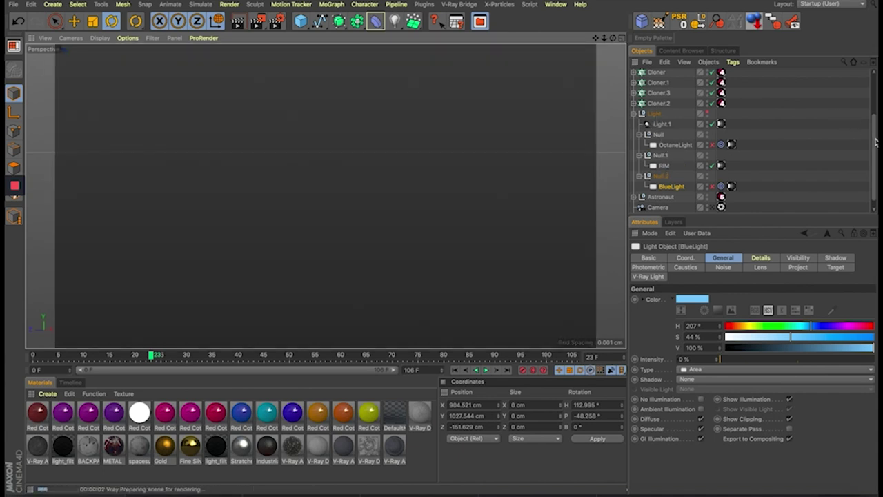
mouse_move(875, 117)
left_mouse_down()
mouse_move(870, 83)
mouse_move(866, 201)
left_mouse_up()
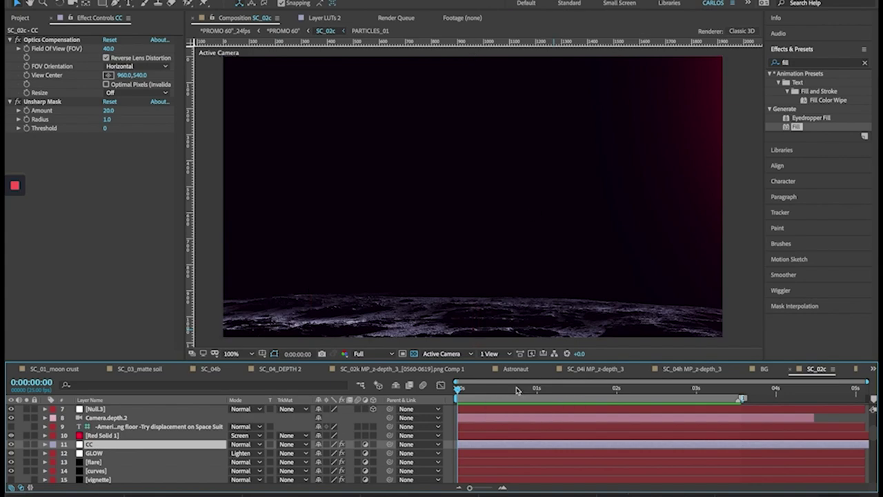
key("space")
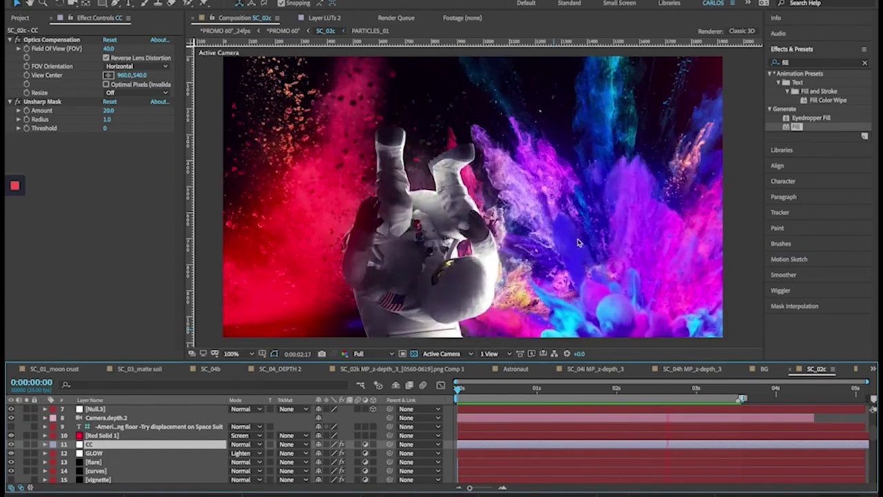
Scrub the shot to 0:00:01:10, resizing the timeline panel and briefly maximizing it
left_click_drag(711, 394, 585, 405)
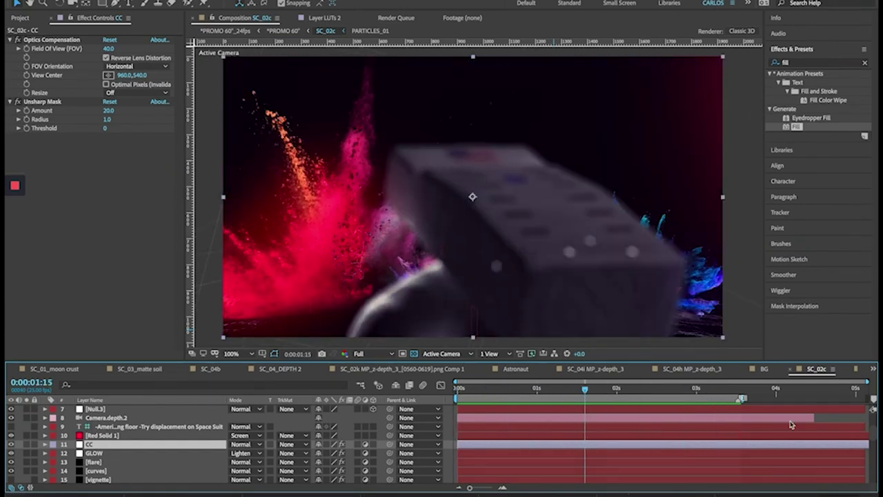
scroll(870, 441, "down", 5)
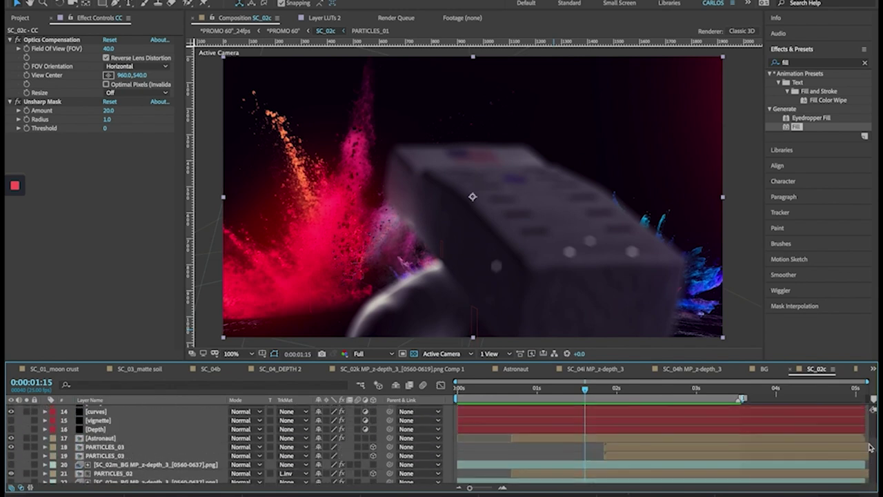
left_click_drag(416, 361, 416, 313)
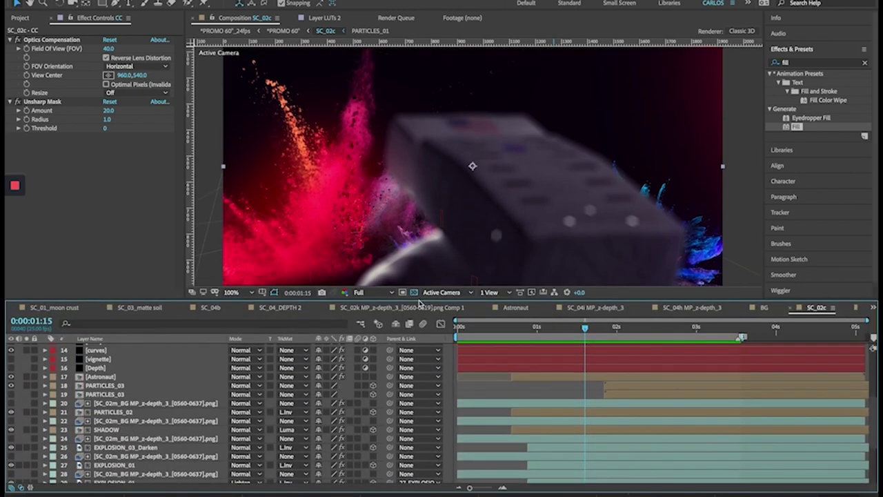
mouse_move(585, 343)
left_mouse_down()
mouse_move(654, 352)
mouse_move(529, 345)
mouse_move(537, 343)
left_mouse_up()
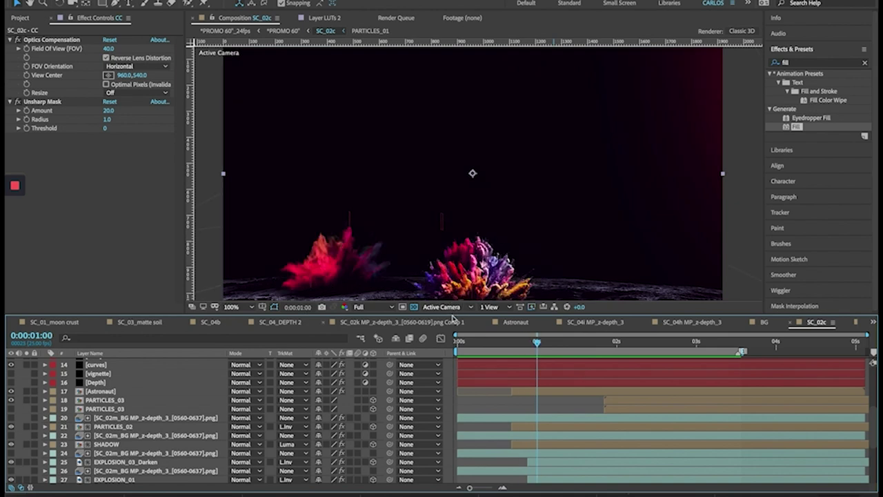
left_click_drag(453, 315, 456, 347)
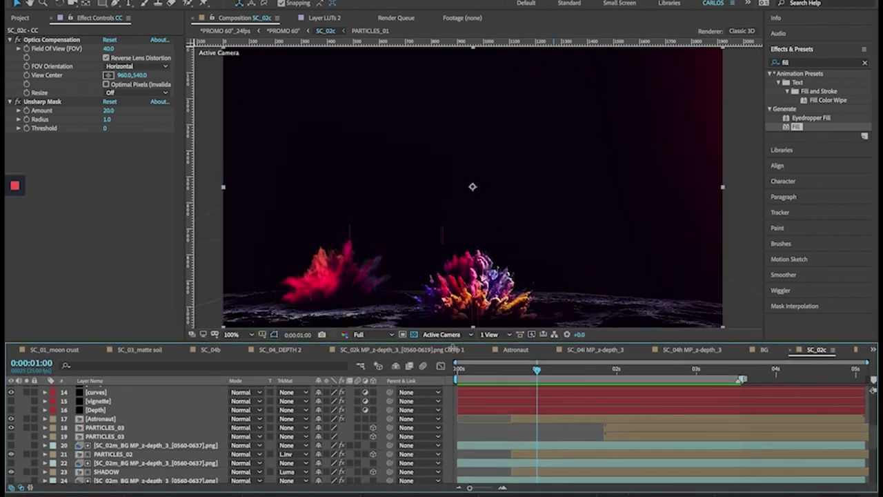
left_click(569, 375)
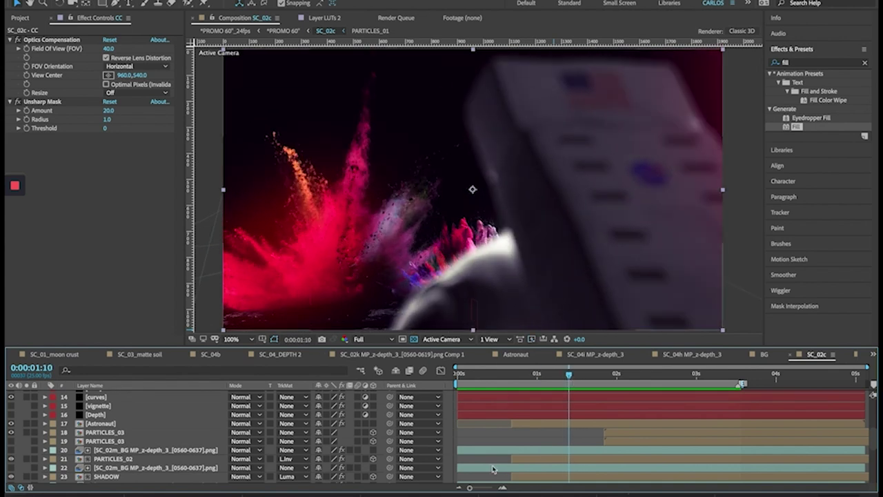
key("grave")
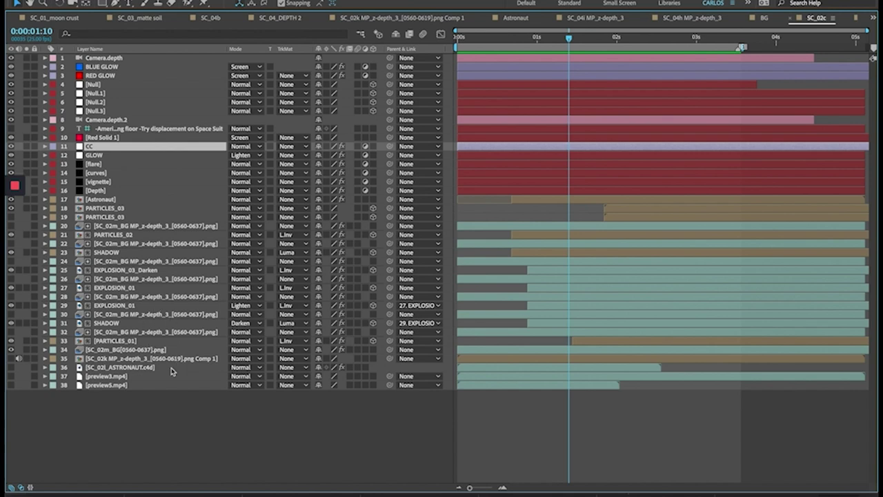
key("grave")
scroll(219, 442, "down", 10)
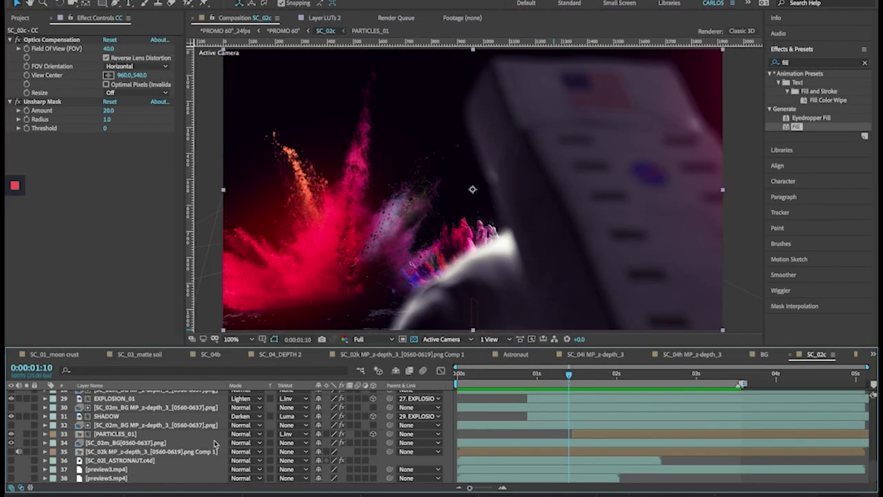
Solo layers 35 and 34 to show the lunar terrain on black, then select SC_02l_ASTRONAUT.c4d
left_click(27, 451)
left_click(27, 442)
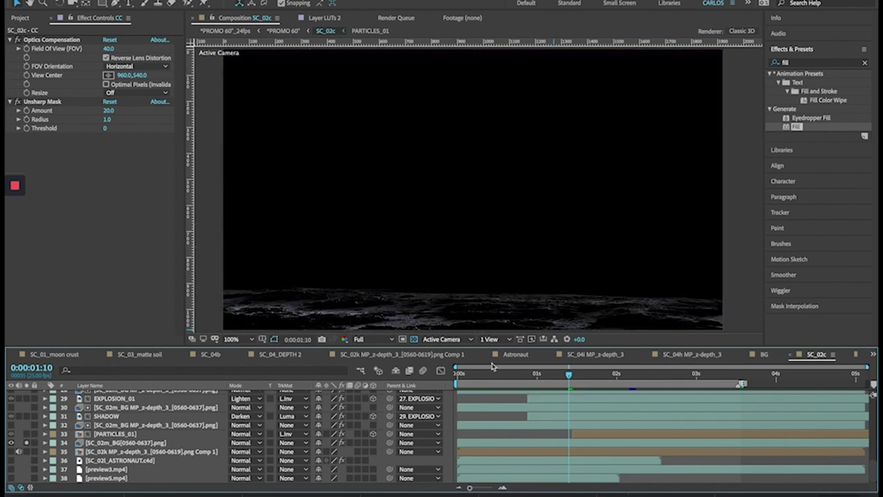
left_click(414, 339)
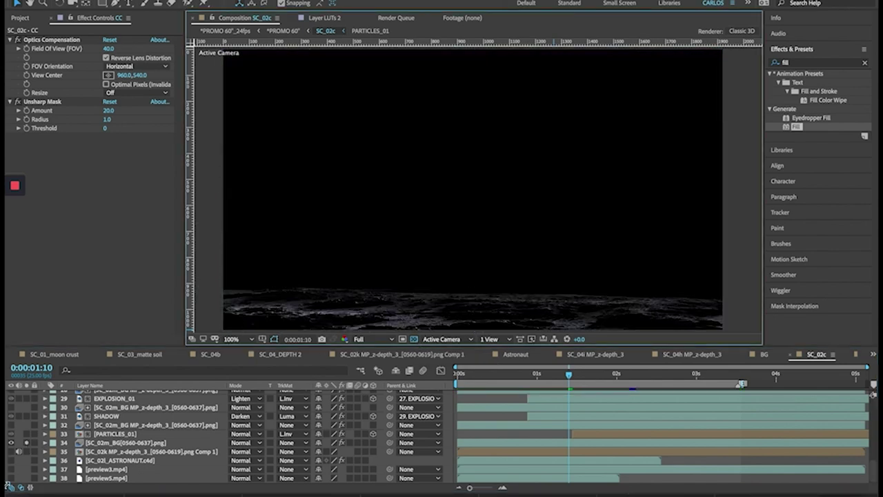
left_click(105, 461)
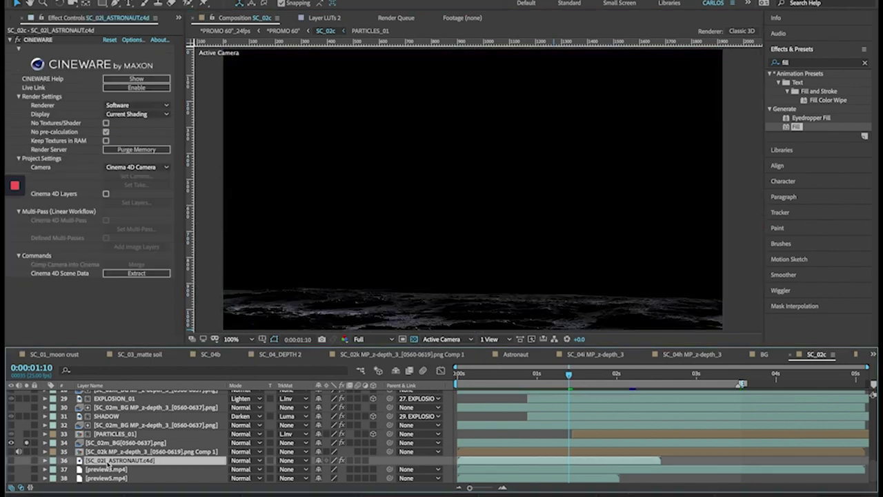
Make the astronaut layer visible and step the playhead back from frame 21 to frame 14
left_click(26, 460)
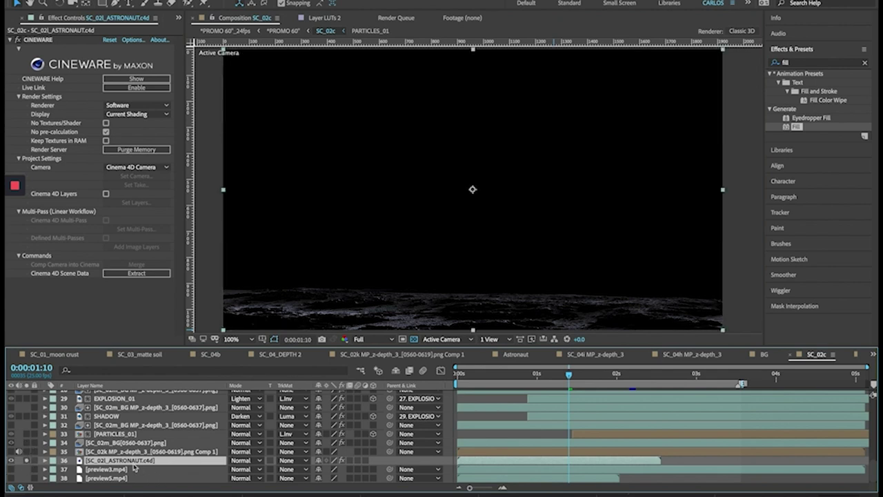
left_click_drag(537, 373, 526, 374)
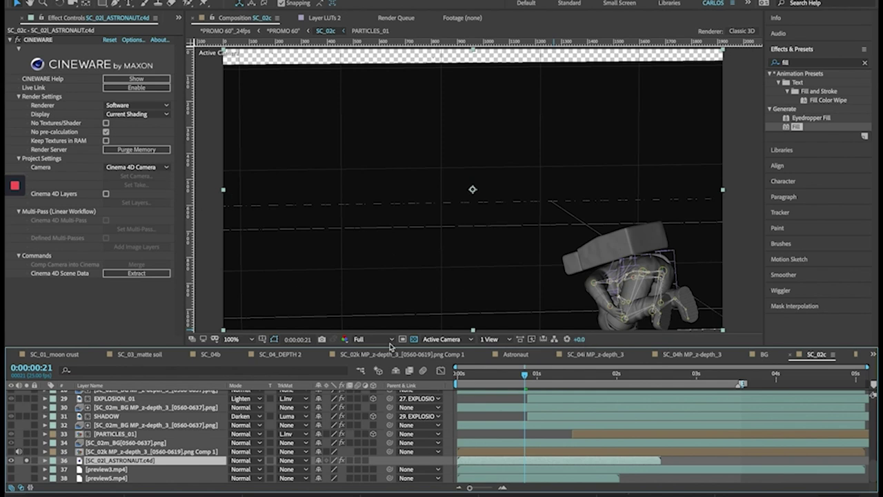
left_click(514, 379)
left_click_drag(513, 376, 502, 376)
In Cinema 4D, review the Make Preview settings, keeping Software OpenGL Preview mode
key("super+Tab")
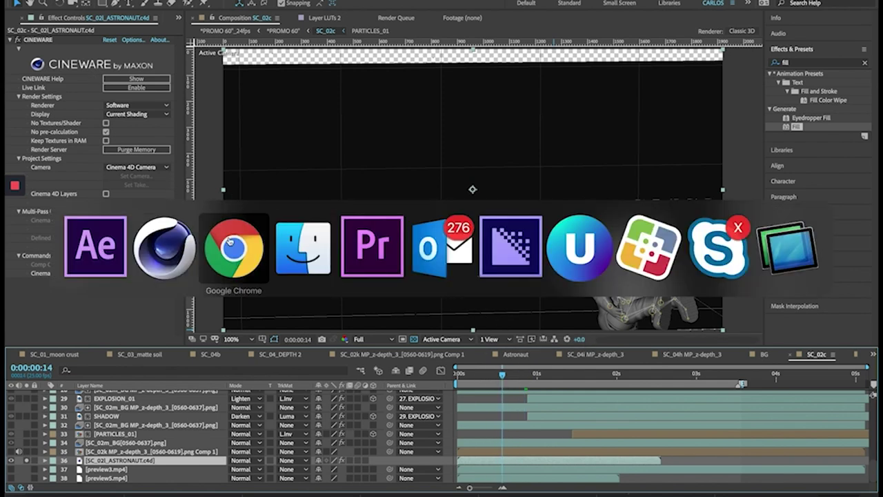
left_click(172, 259)
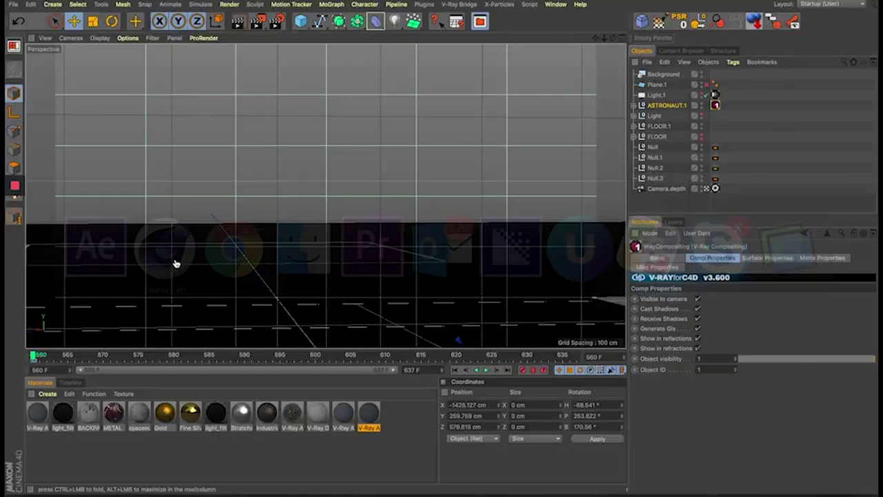
left_click(258, 21)
left_click(314, 137)
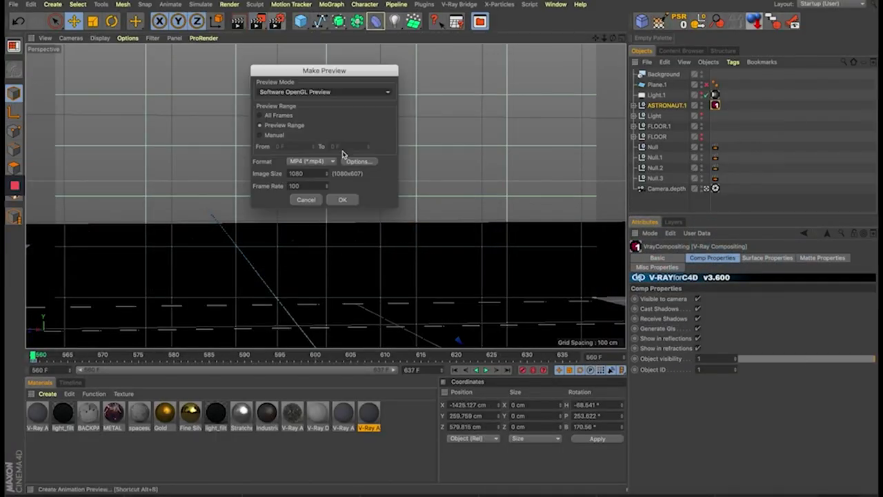
left_click(331, 92)
left_click(328, 115)
left_click(324, 92)
left_click(304, 113)
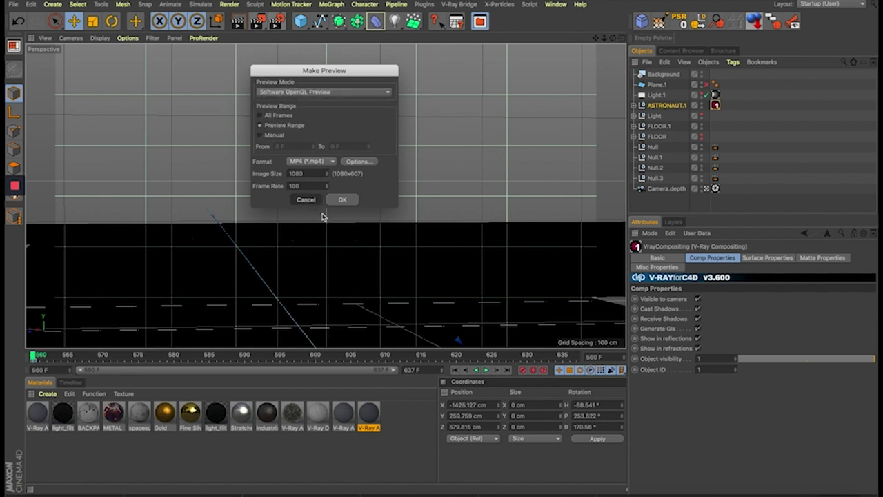
left_click(306, 199)
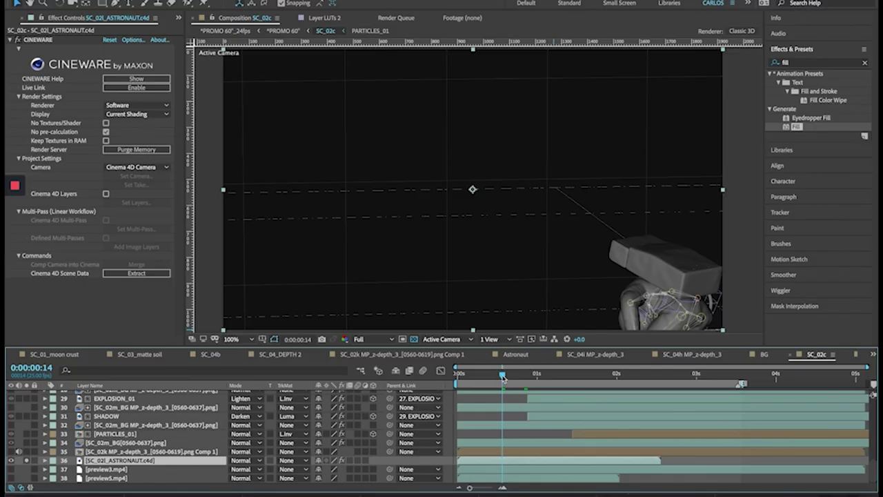
Step to frame 13 and 0:00:01:10, select the CINEWARE effect, then jump to 0:00:02:00
left_click_drag(503, 381, 502, 381)
left_click(568, 376)
left_click(46, 41)
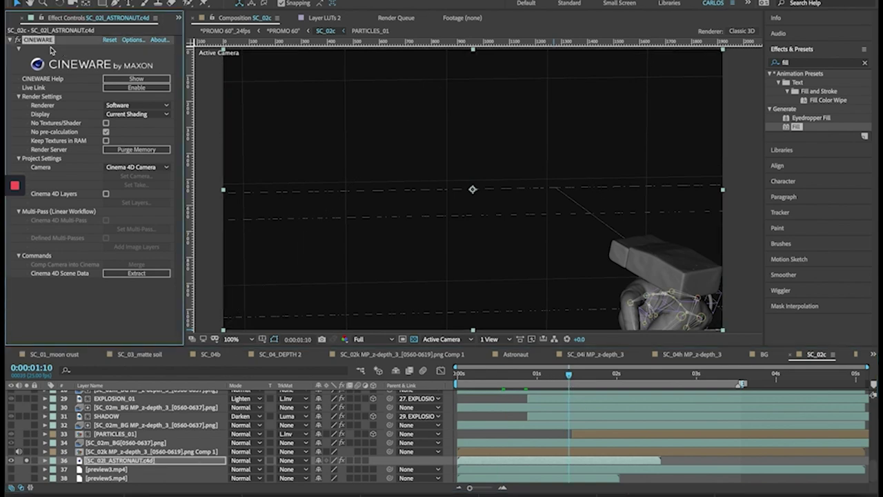
left_click(616, 376)
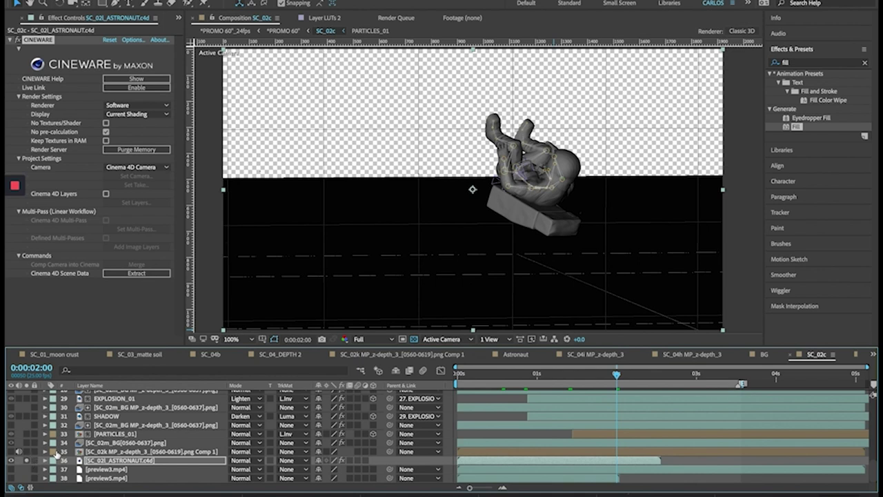
Solo PARTICLES_01 over black at 0:00:02:12, then select the SC_02l_ASTRONAUT.c4d layer
left_click(116, 434)
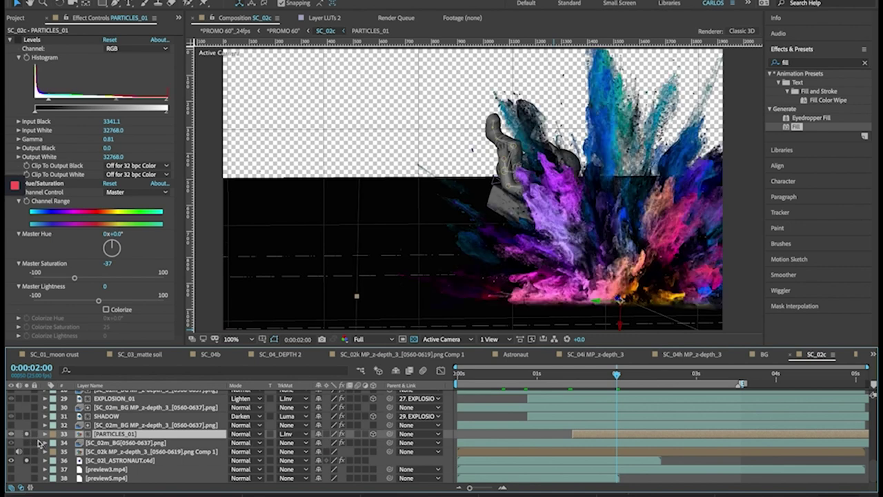
left_click(28, 434)
left_click(28, 435)
left_click_drag(616, 376, 667, 399)
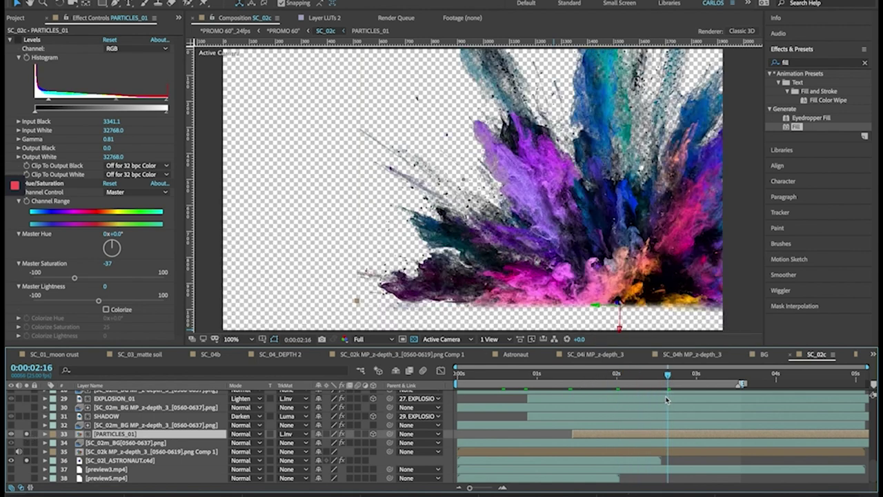
mouse_move(648, 380)
left_mouse_down()
mouse_move(639, 380)
mouse_move(655, 380)
left_mouse_up()
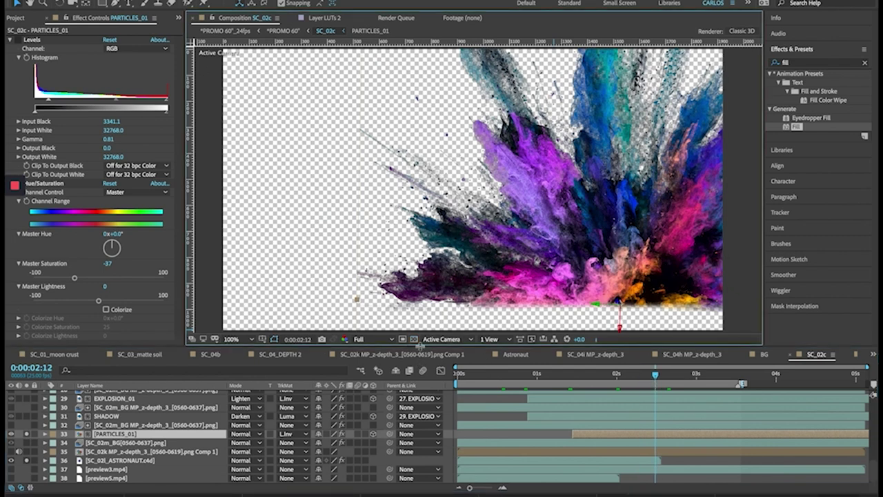
left_click(414, 339)
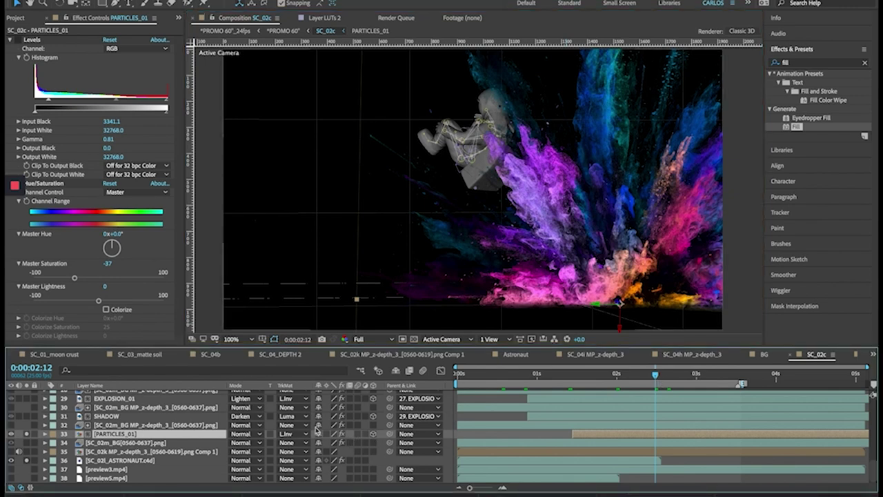
left_click(109, 461)
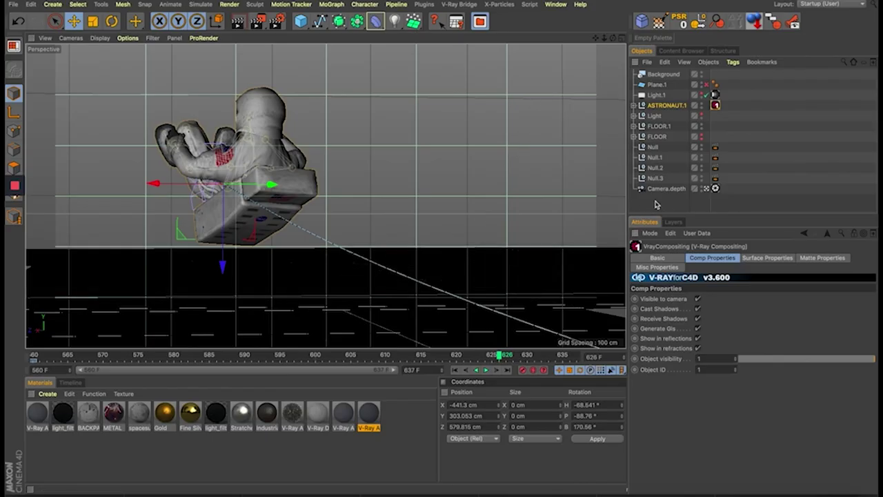
Select Null, Null.2 and Null.3, then open Null.3's External Compositing tag settings
left_click(654, 148)
left_click(659, 168)
left_click(659, 178)
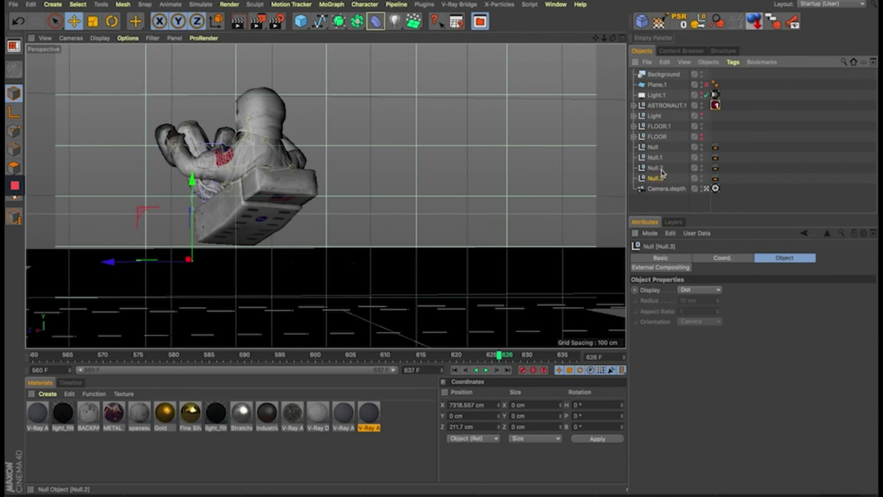
left_click(714, 178)
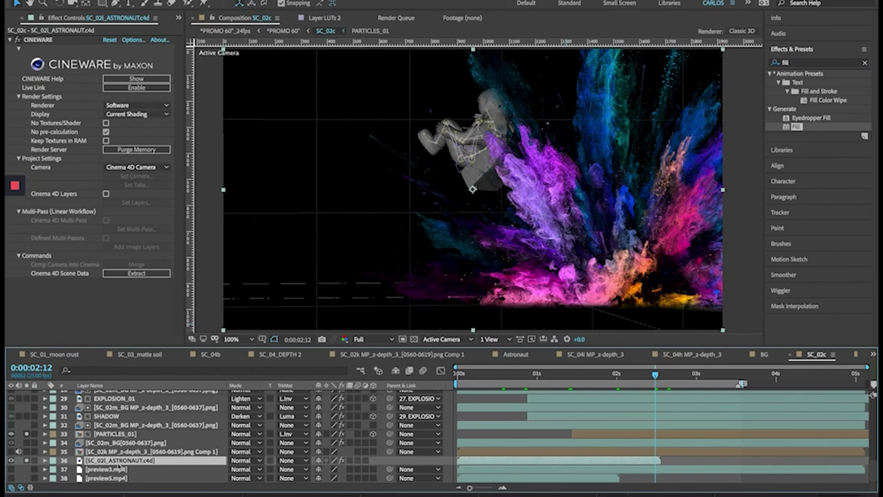
Inspect the Null.3 and Null layers and the depth pass comp layer in SC_02c
scroll(119, 467, "up", 5)
scroll(117, 467, "up", 5)
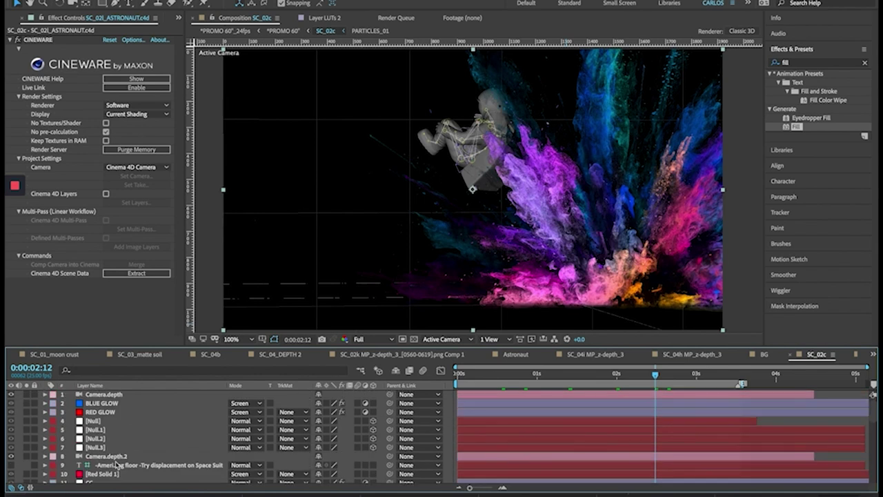
left_click(92, 447)
left_click(95, 421)
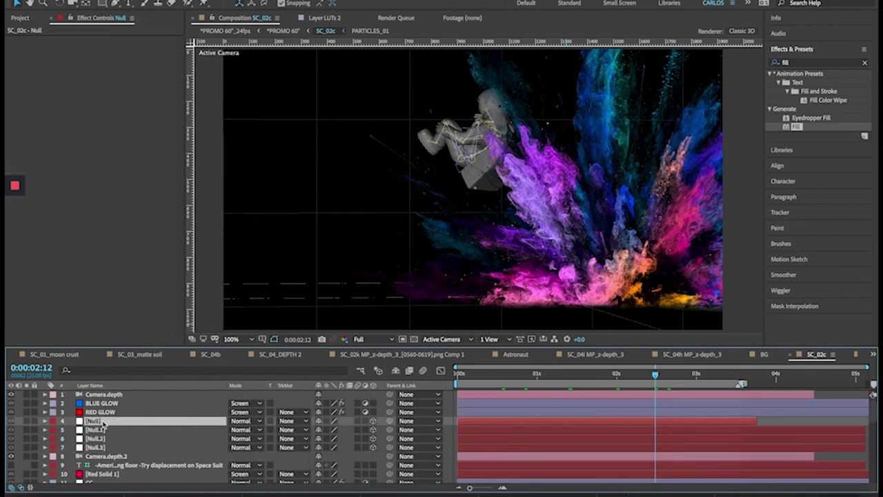
scroll(103, 424, "down", 10)
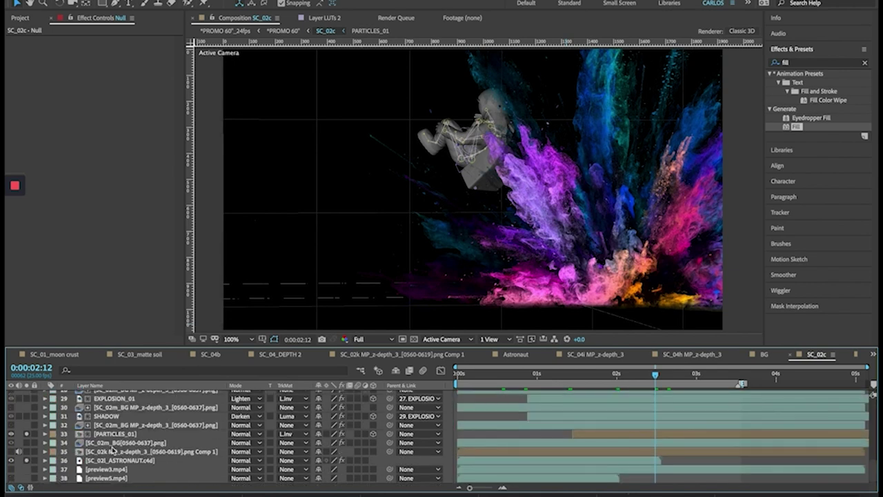
left_click(112, 451)
Show PARTICLES_01's Levels and Hue/Saturation, toggle its visibility, and play from 0:00:01:14
left_click(110, 434)
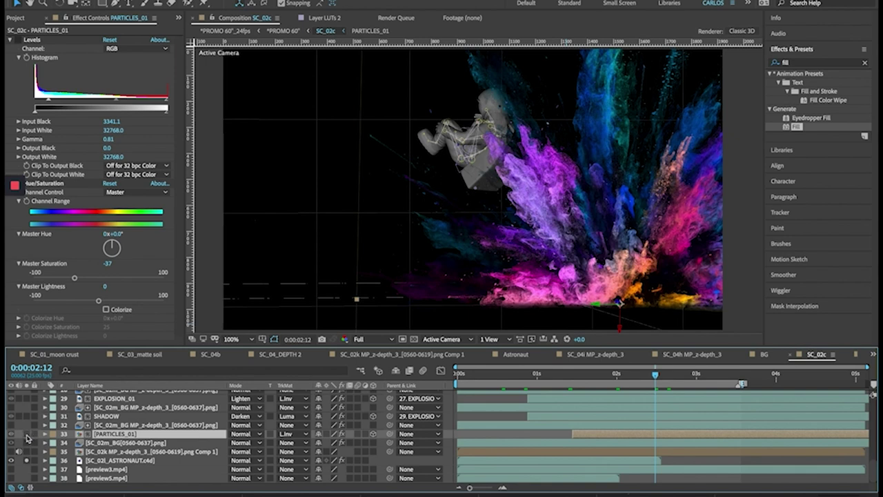
left_click(27, 436)
left_click(27, 435)
left_click_drag(601, 378, 583, 389)
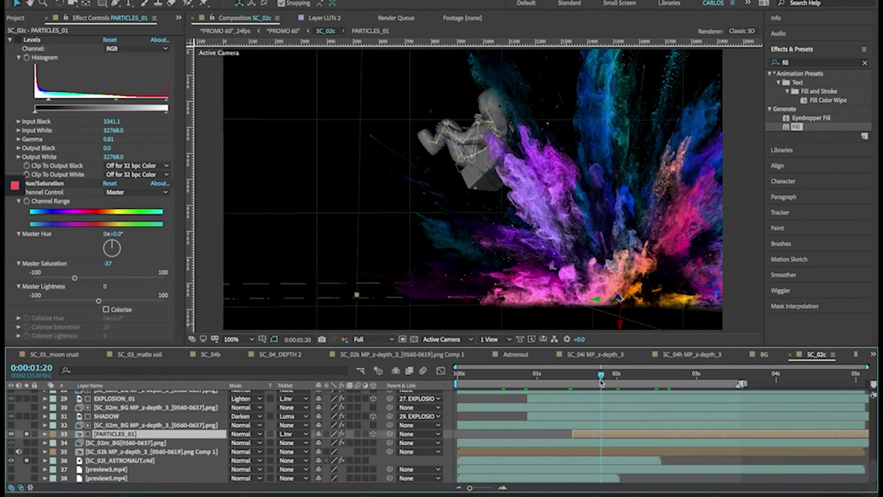
key("space")
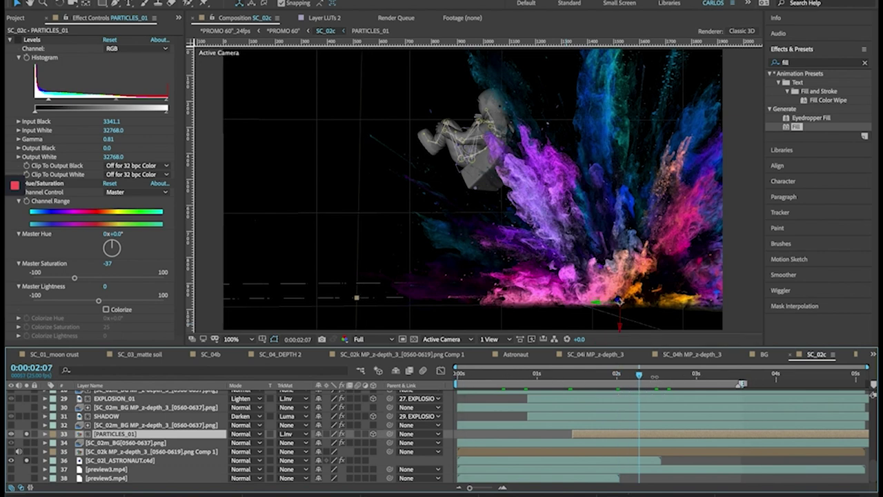
Solo the moon floor, SHADOW and EXPLOSION_01 layers in the preview
left_click(28, 468)
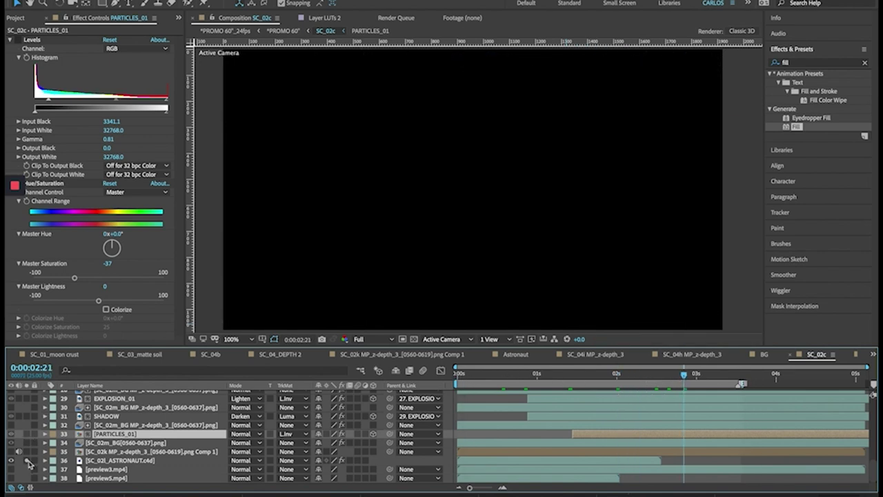
left_click(27, 464)
left_click(27, 442)
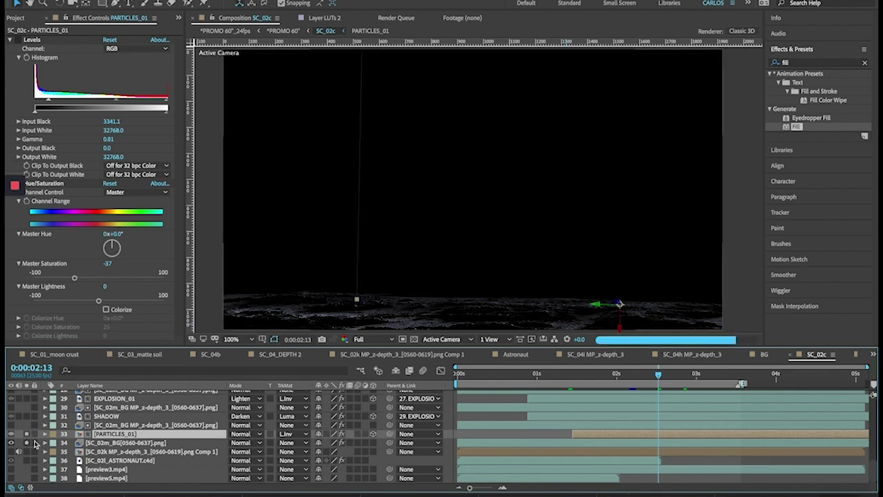
left_click(26, 416)
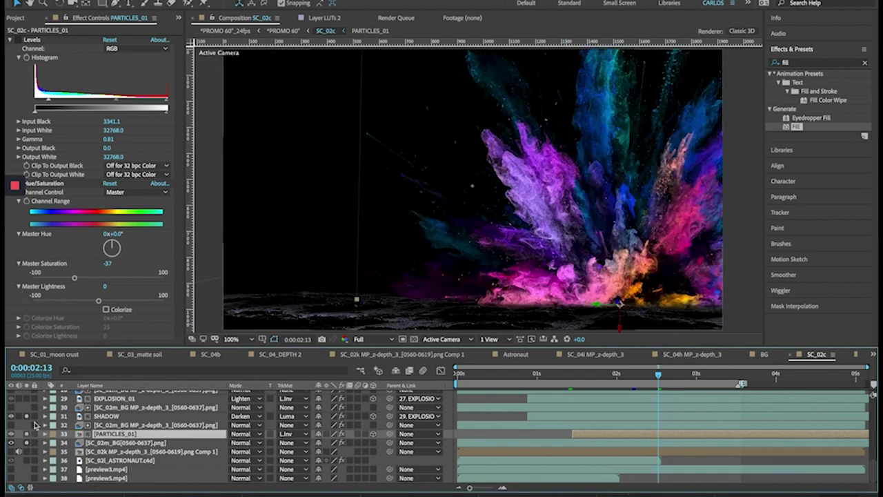
left_click(26, 398)
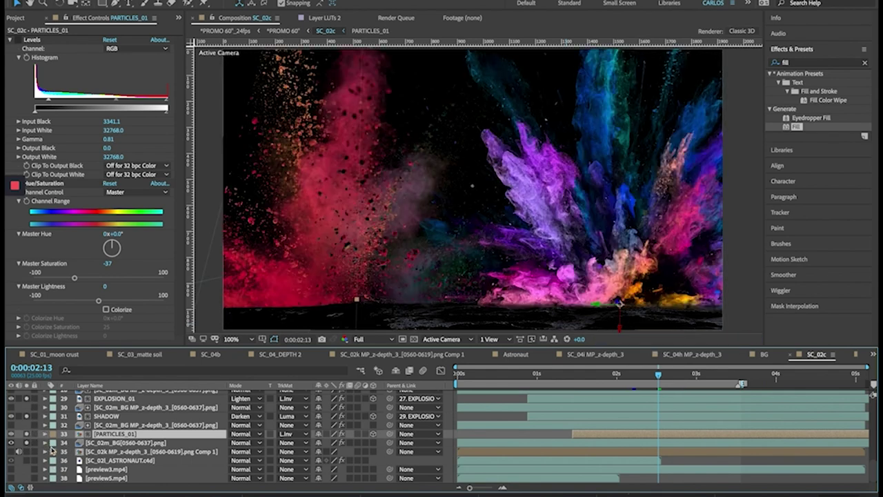
Add PARTICLES_02, PARTICLES_03 and Astronaut to the solo set, then select Astronaut for its Camera Lens Blur
scroll(253, 443, "up", 2)
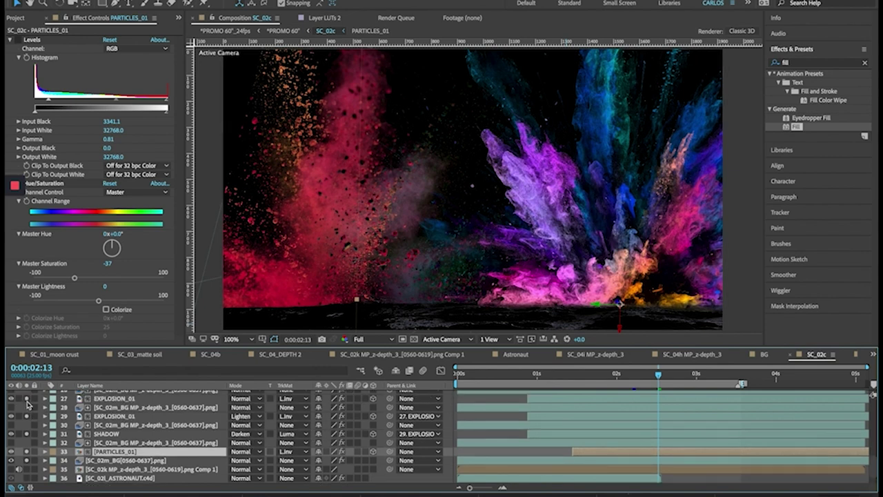
scroll(26, 410, "up", 3)
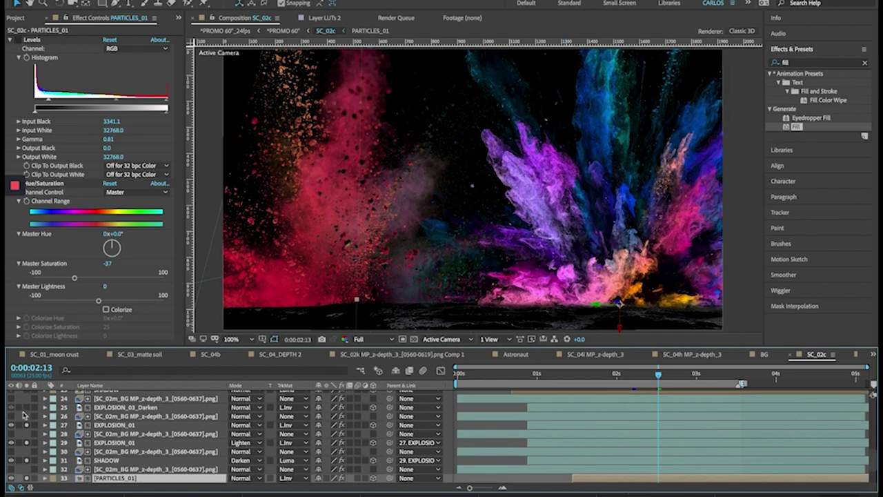
scroll(63, 426, "up", 4)
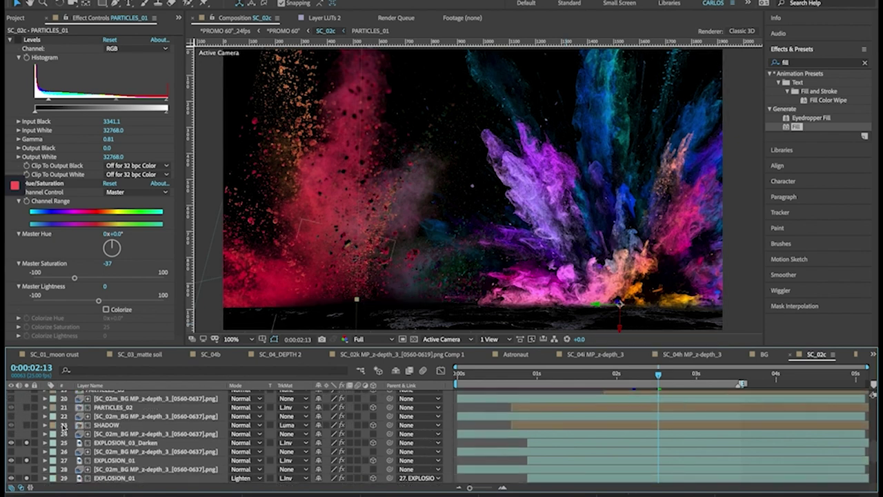
left_click(24, 429)
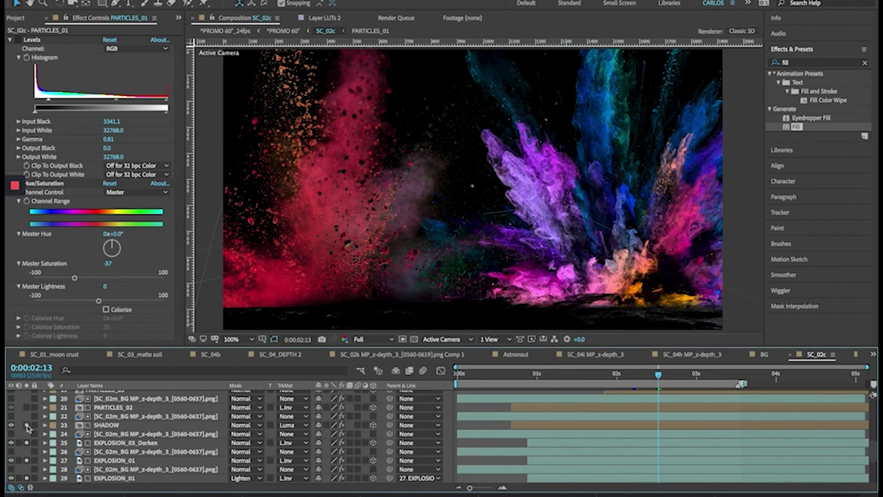
left_click(27, 409)
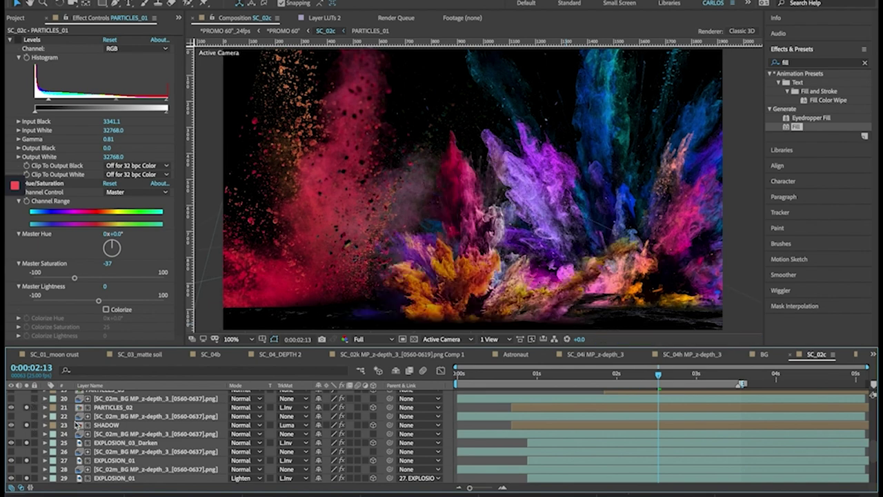
scroll(76, 425, "up", 2)
left_click(27, 417)
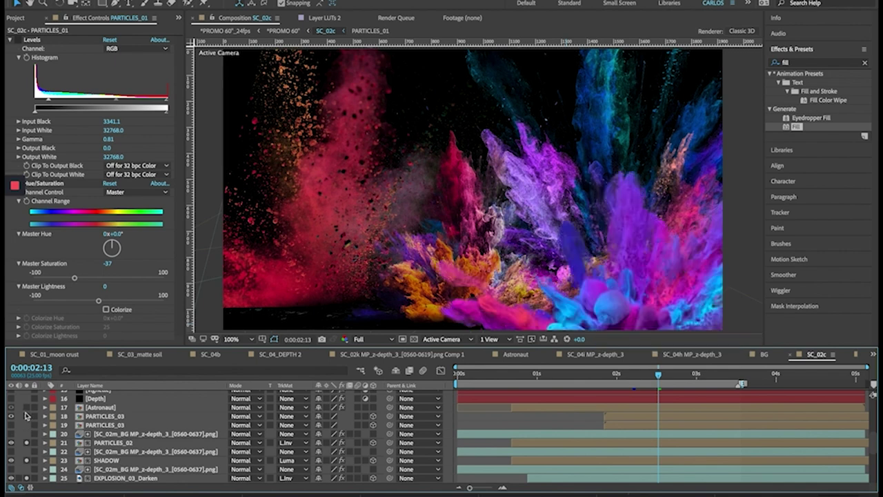
left_click(27, 407)
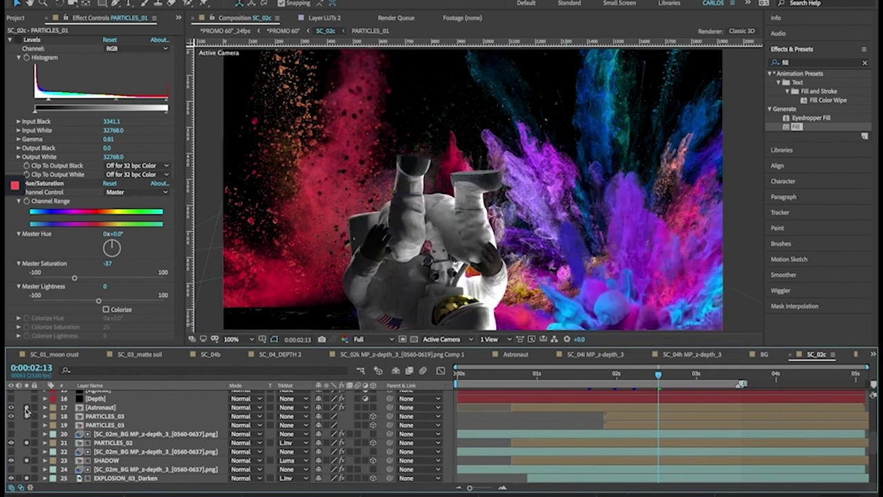
left_click(100, 407)
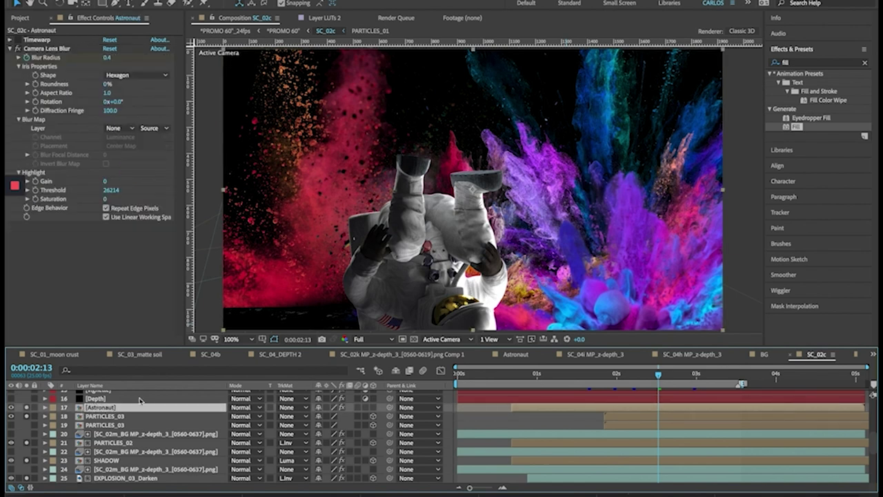
Compare the astronaut's Camera Lens Blur radius at 0:00:02:00, 0:00:02:13 and 0:00:01:12
left_click(618, 383)
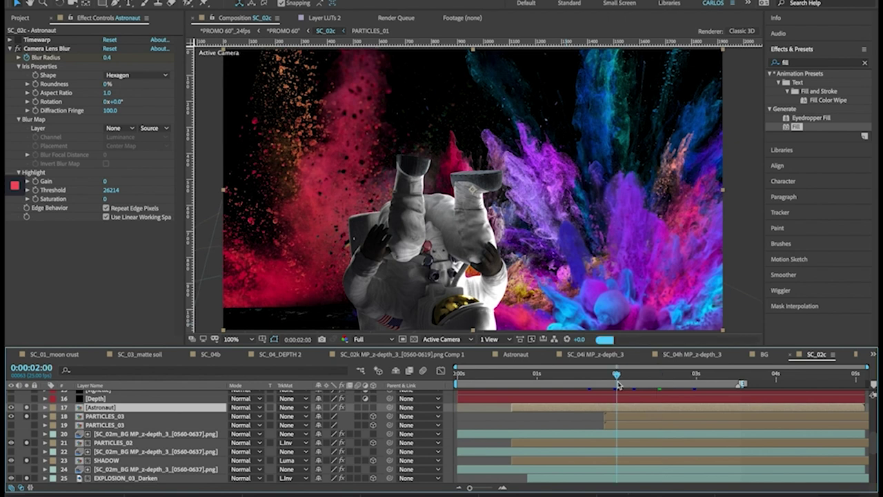
left_click(658, 384)
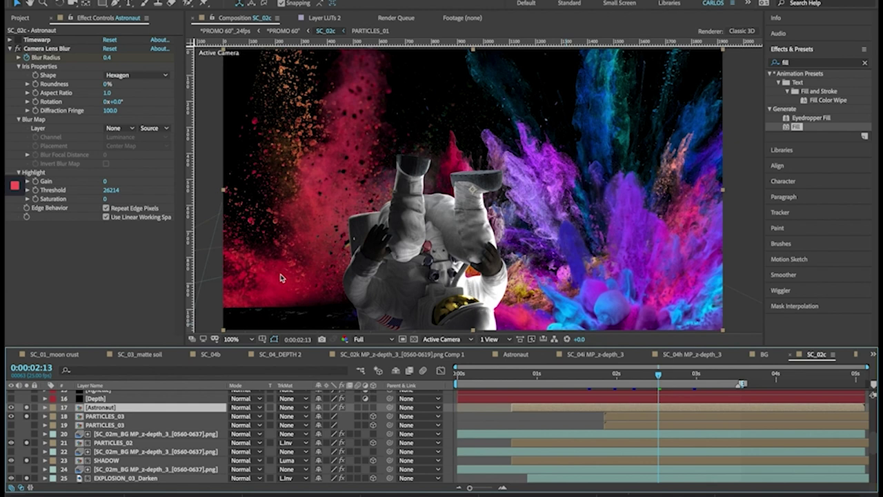
left_click(44, 49)
left_click_drag(587, 379, 575, 377)
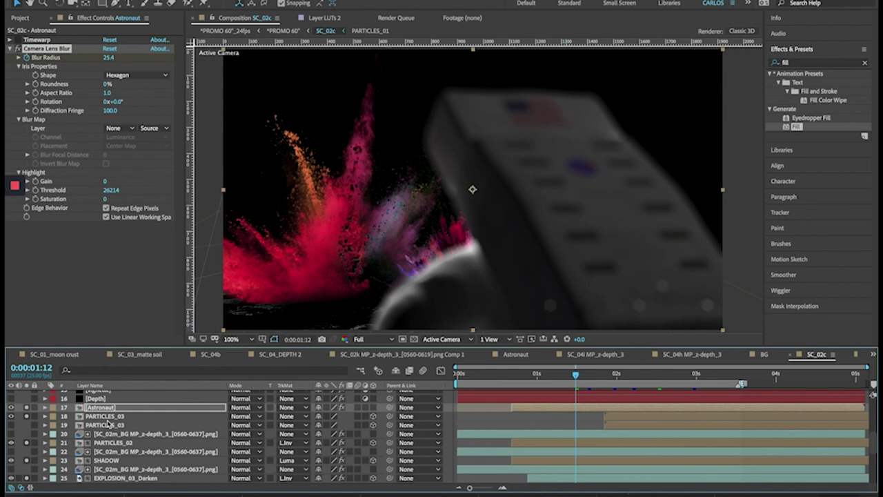
Turn on the curves colour grade and scrub around 0:00:01:21 to check the brighter frame
scroll(108, 424, "up", 3)
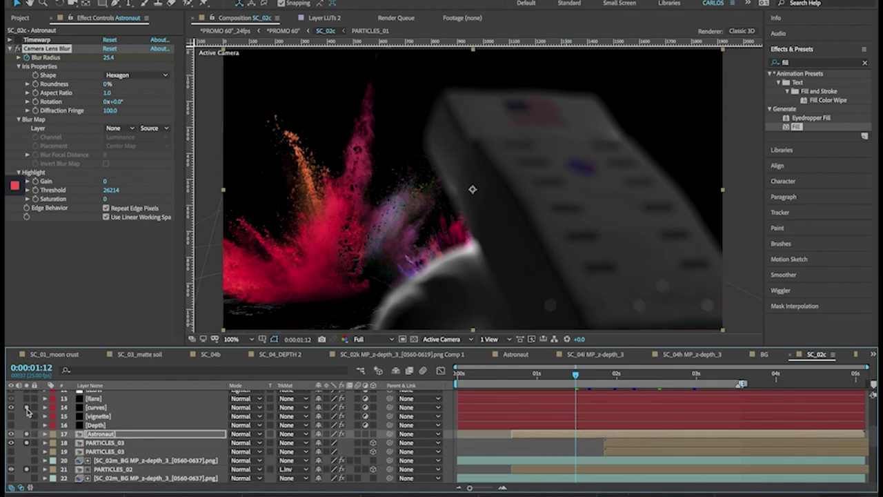
left_click(27, 408)
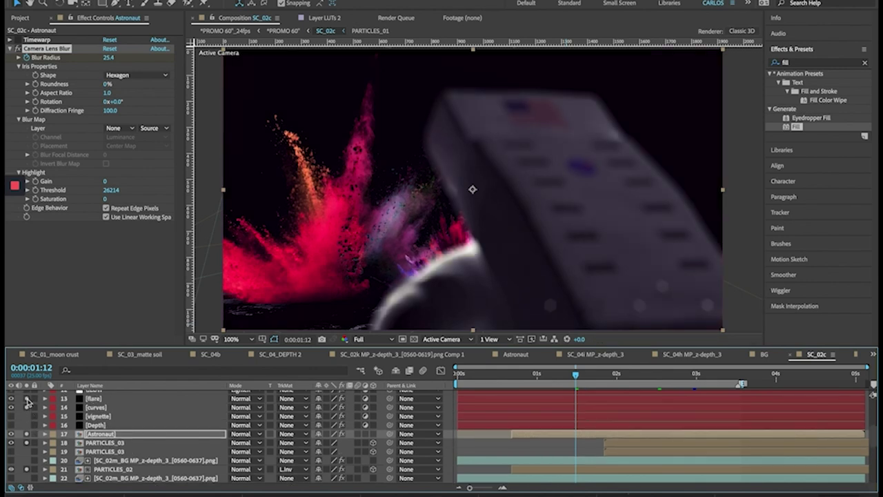
scroll(28, 401, "up", 2)
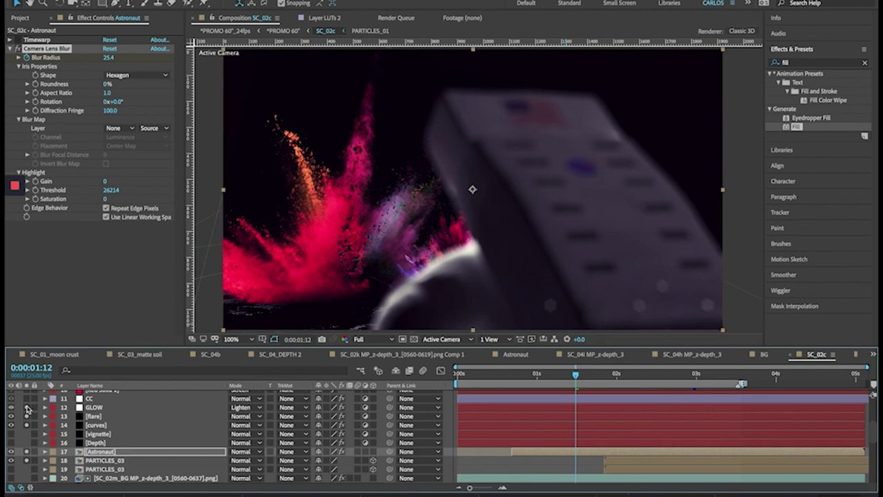
left_click(605, 373)
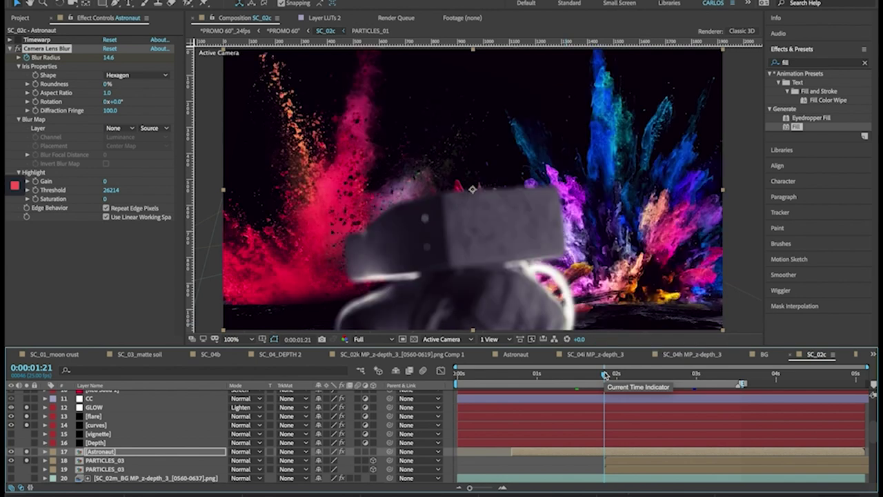
left_click_drag(607, 374, 623, 375)
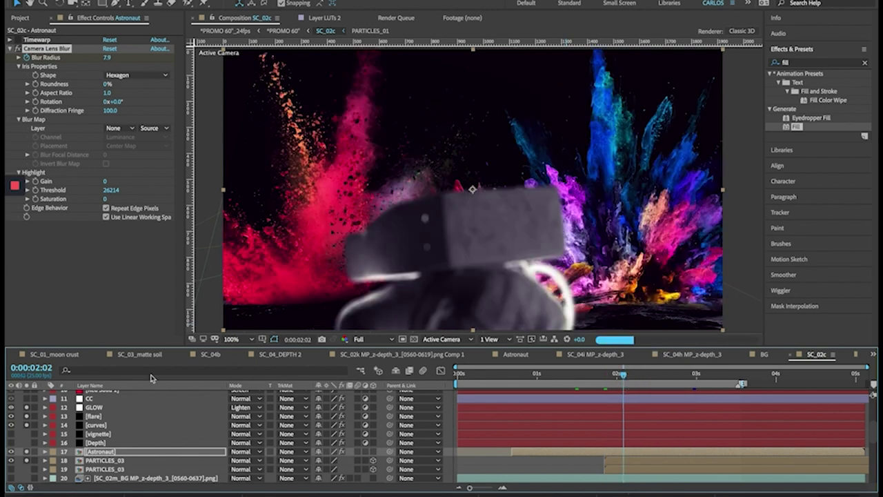
scroll(114, 411, "up", 1)
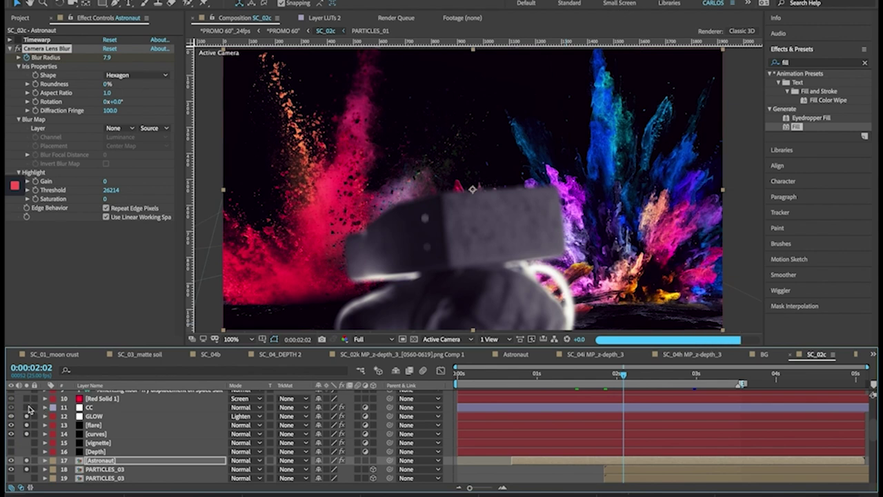
Add the CC adjustment layer to the SC_02c preview
left_click(80, 411)
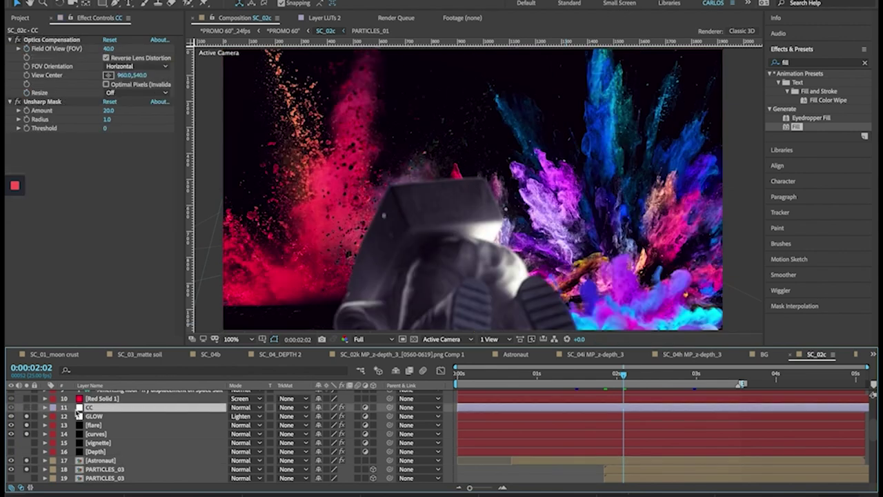
left_click(26, 407)
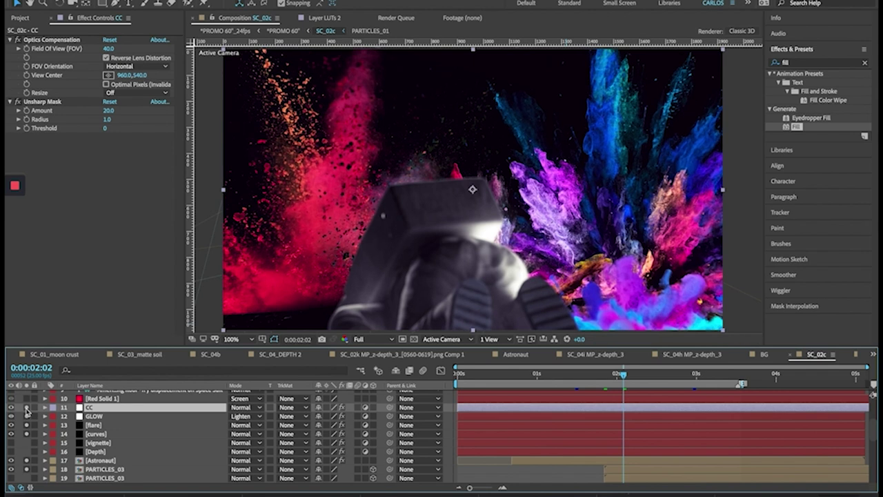
scroll(76, 413, "up", 1)
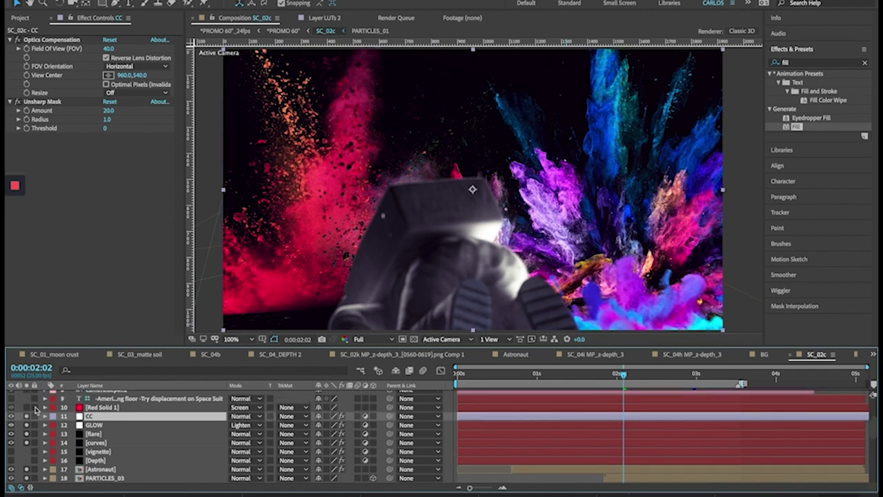
scroll(32, 424, "up", 5)
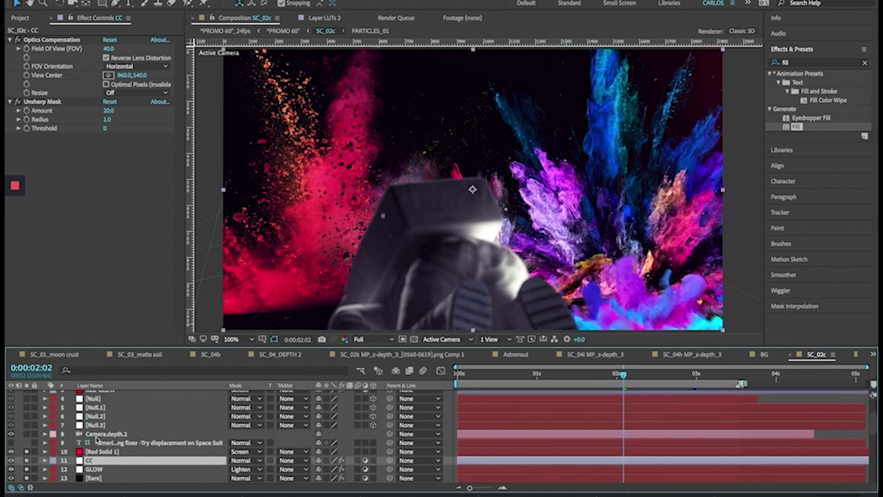
scroll(40, 445, "up", 1)
Compare an alternate explosion background, then restore the original and select all layers at the first frame
left_click(28, 446)
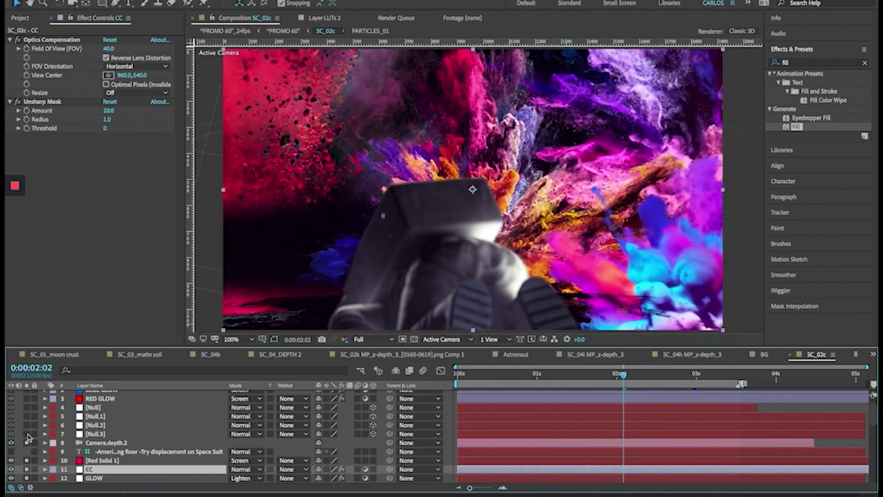
left_click(27, 442)
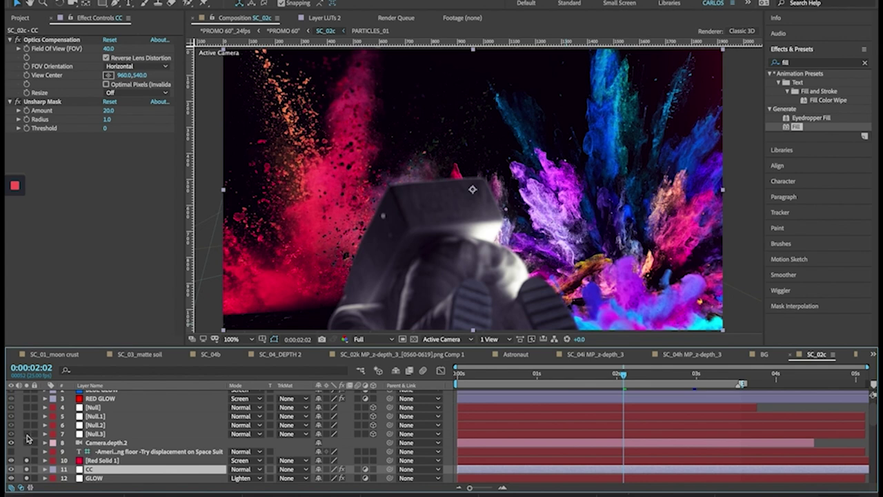
scroll(29, 411, "up", 2)
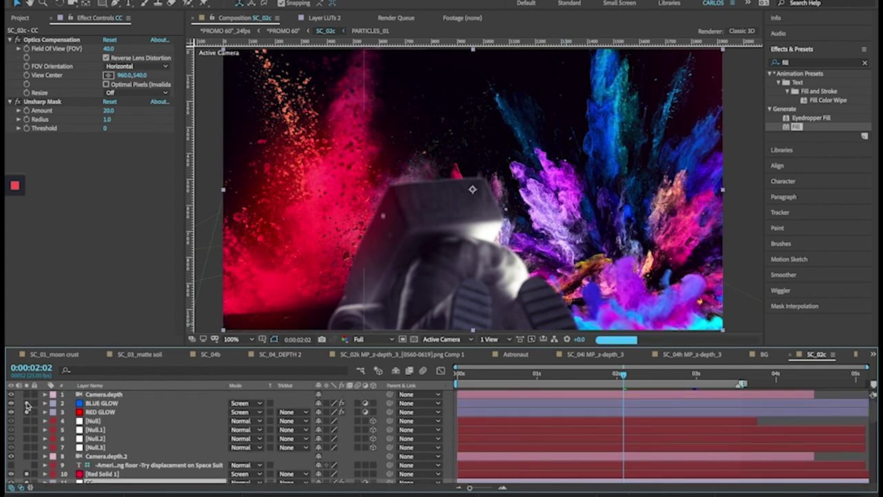
key("ctrl+a")
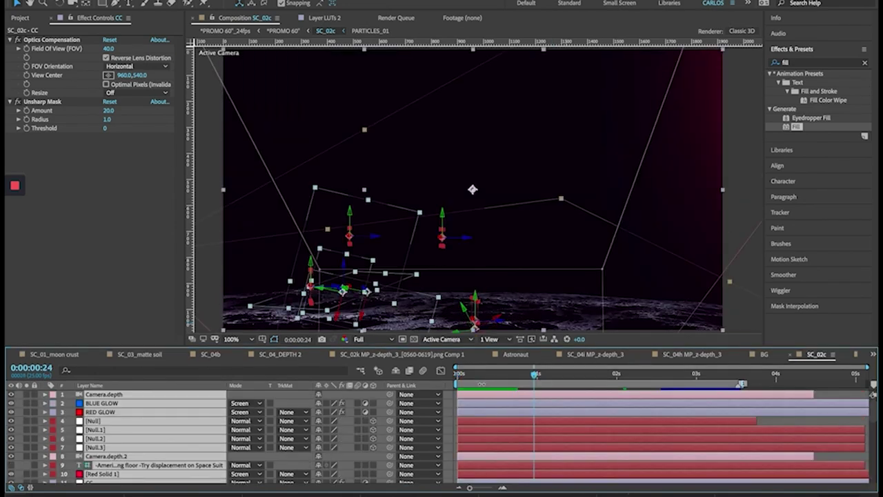
key("Home")
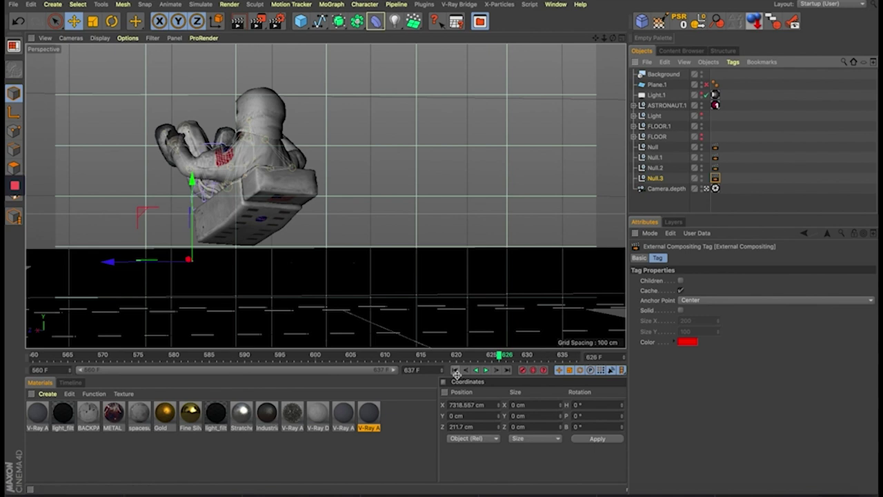
Rewind to the start and inspect Null.1's External Compositing tag settings
left_click(457, 373)
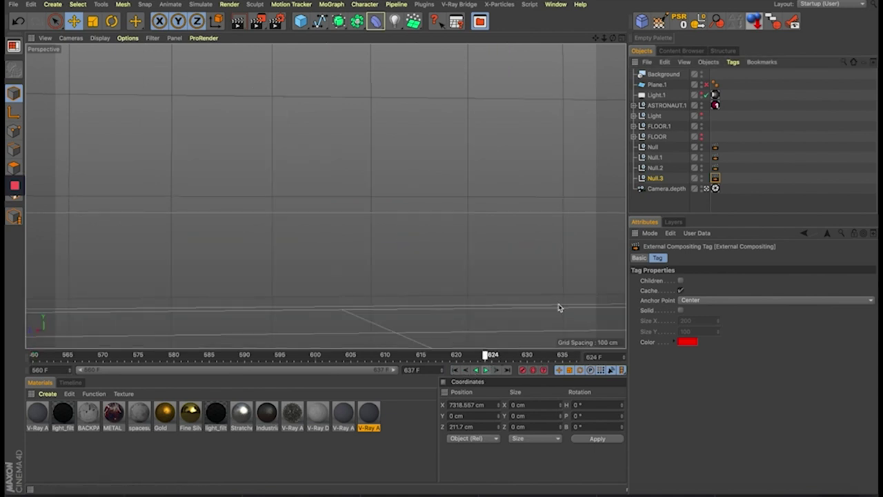
left_click(654, 157)
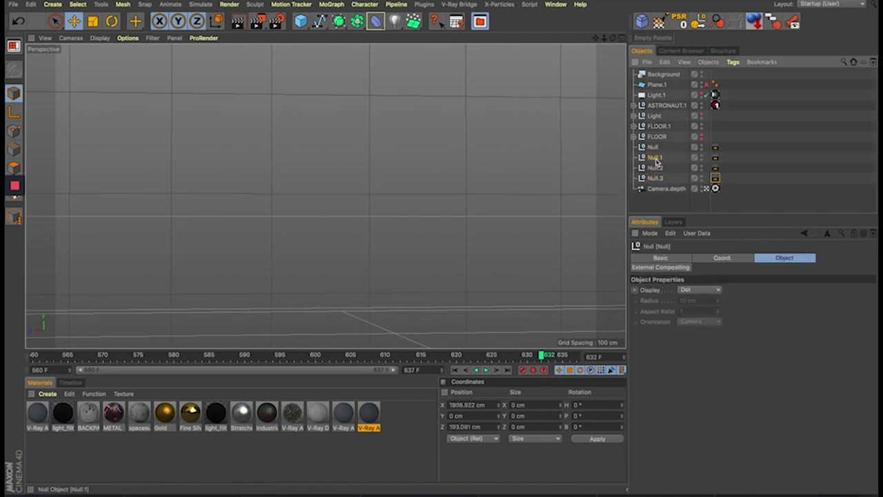
left_click(714, 158)
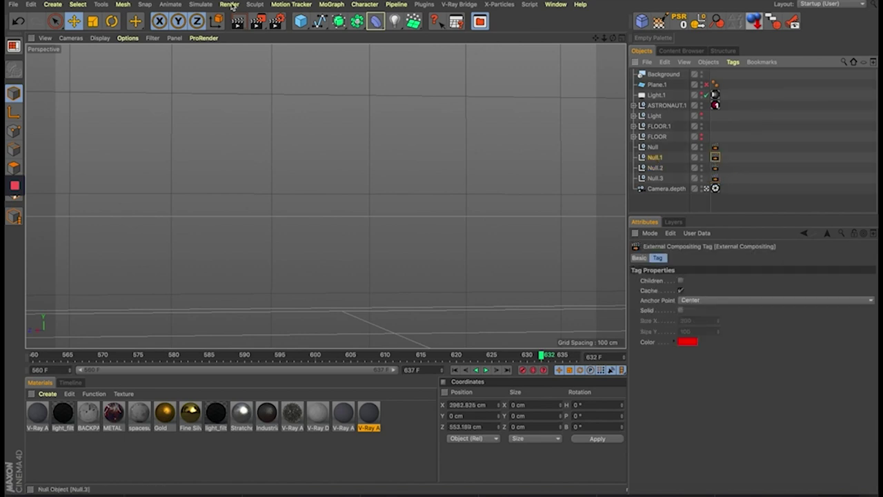
Create a new null, Null.4, and give it an External Compositing tag
left_click(53, 5)
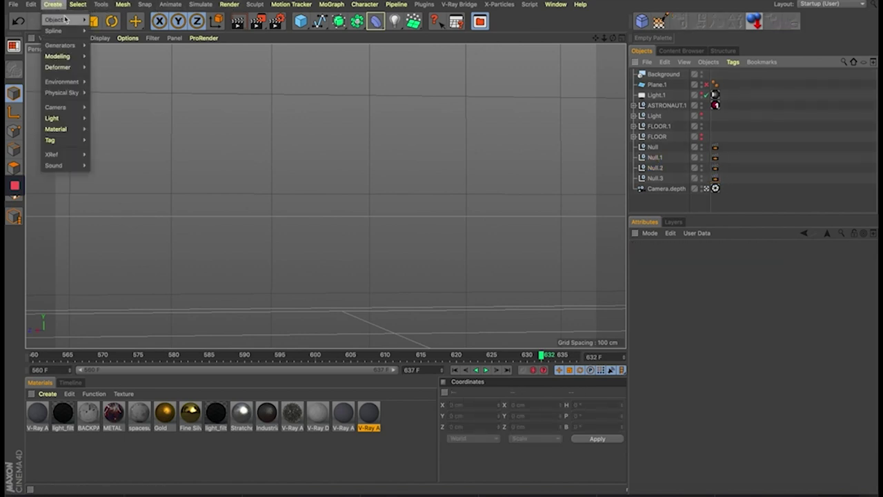
left_click(104, 35)
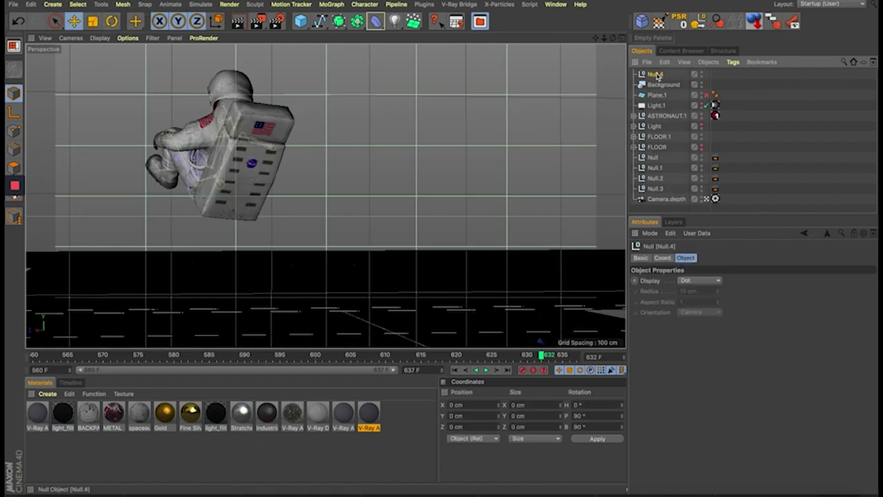
right_click(651, 76)
mouse_move(688, 33)
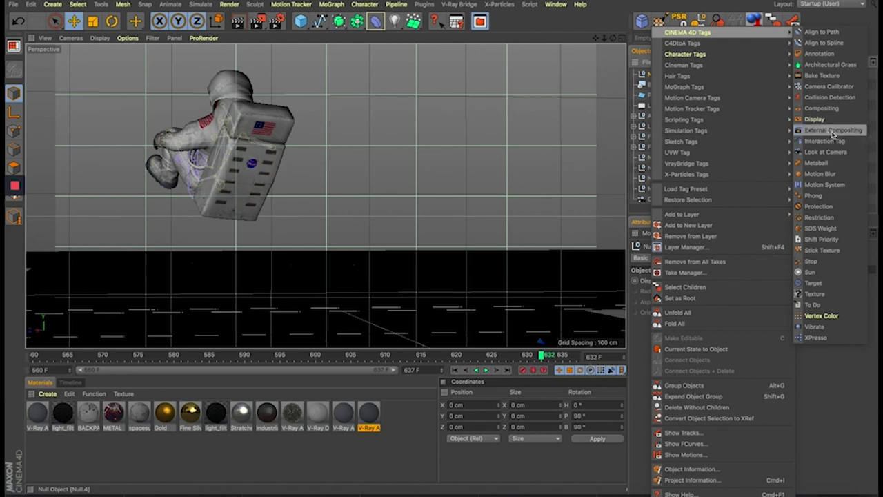
left_click(833, 130)
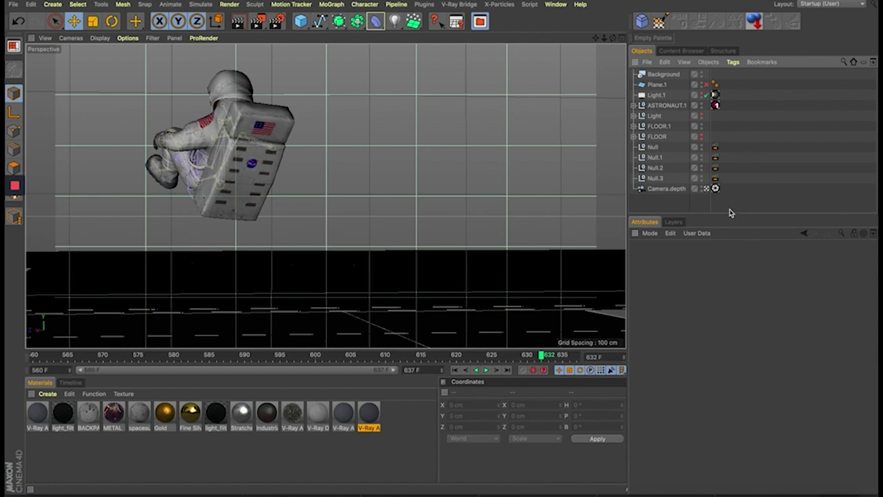
Inspect Camera.depth across frames 605–637, check the FLOOR and ASTRONAUT.1 nulls, and set AE to 0:00:02:06
left_click(666, 188)
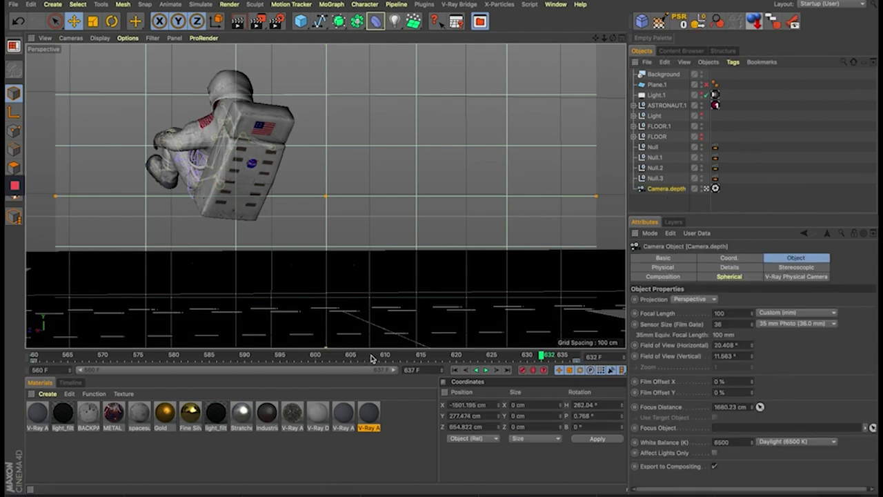
left_click_drag(538, 354, 353, 354)
left_click(573, 358)
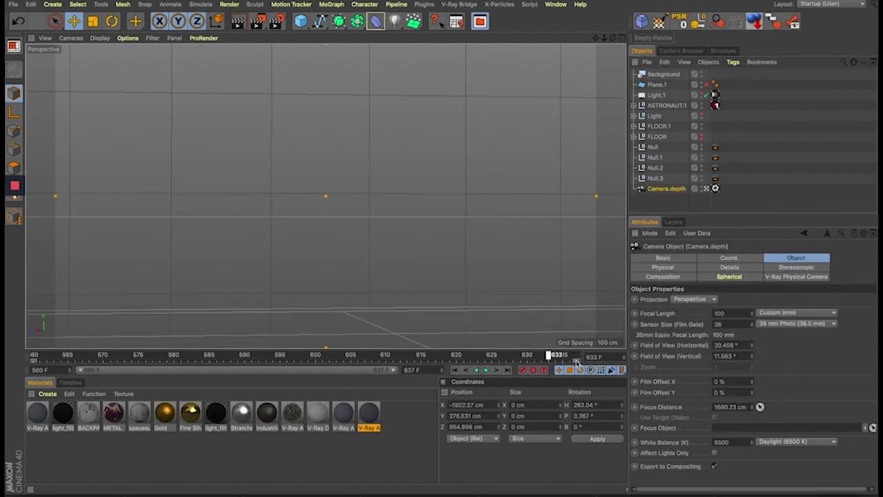
left_click(583, 358)
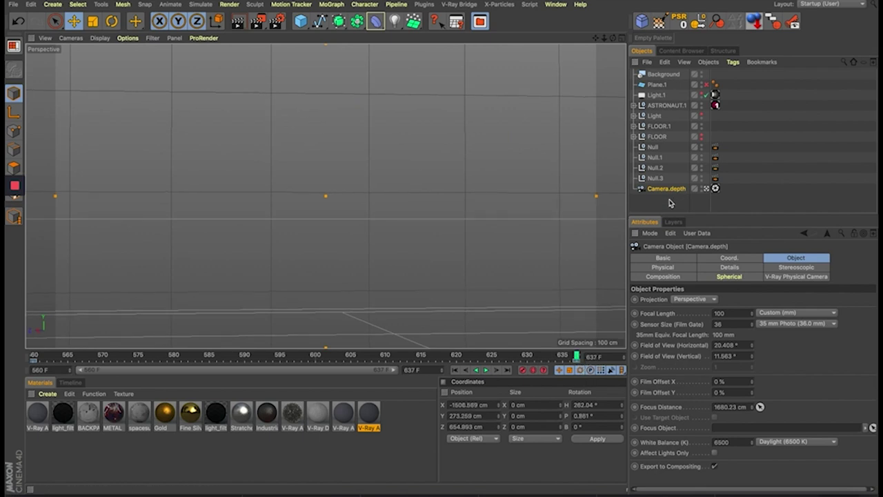
left_click(664, 137)
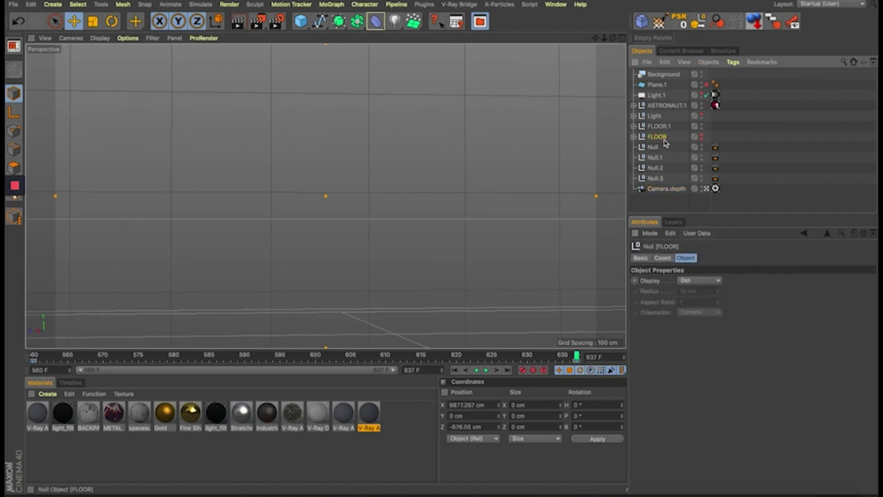
left_click(661, 106)
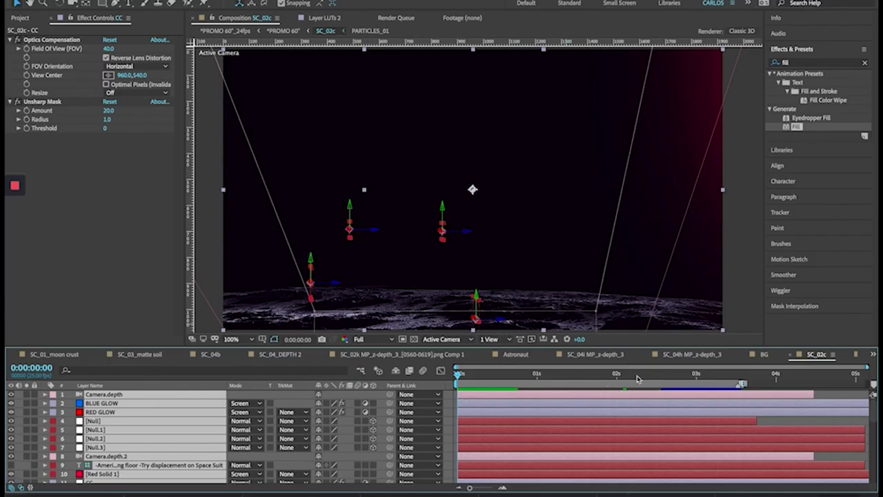
left_click(638, 377)
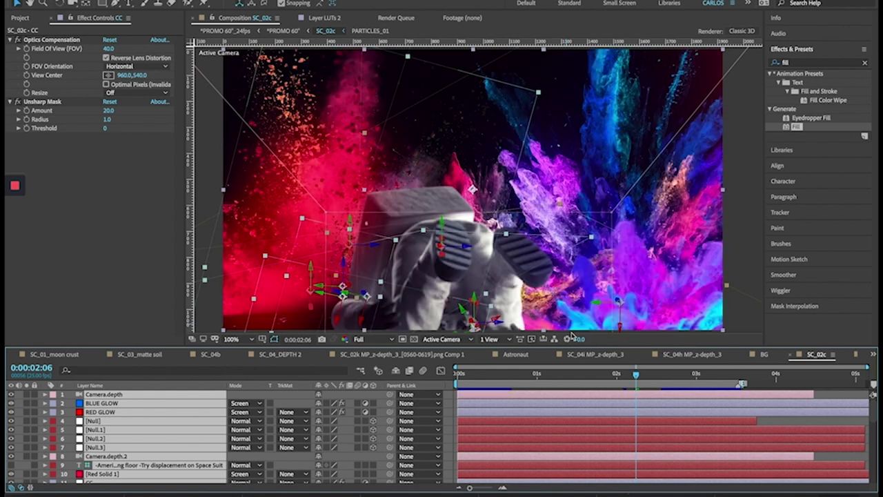
Move the SC_02c timeline to 0:00:02:21
left_click(683, 376)
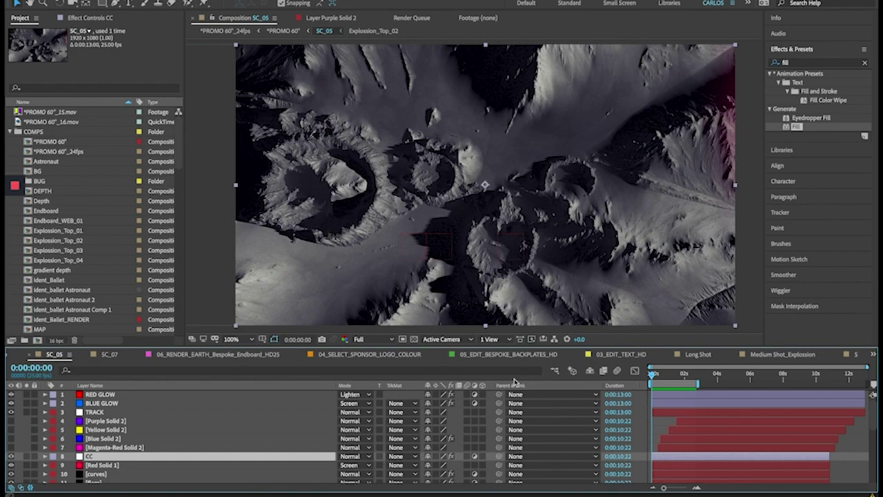
Play the SC_05 explosion preview, then switch to Cinema 4D
key("space")
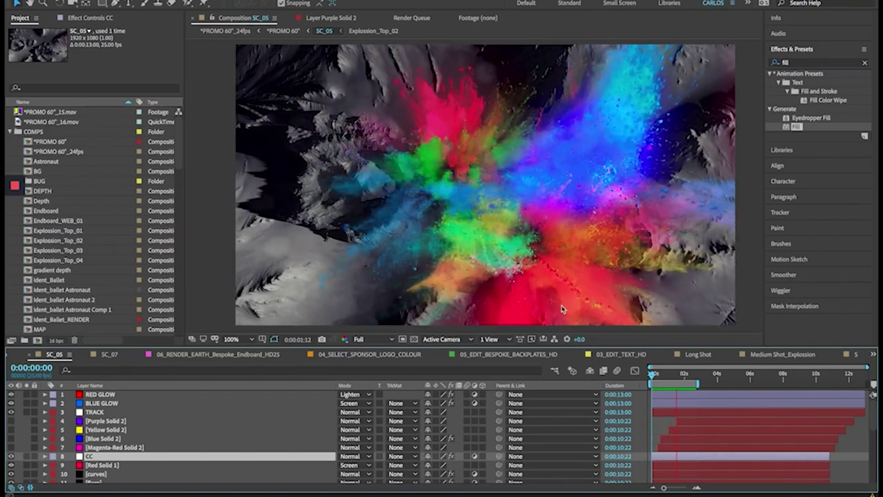
key("super+Tab")
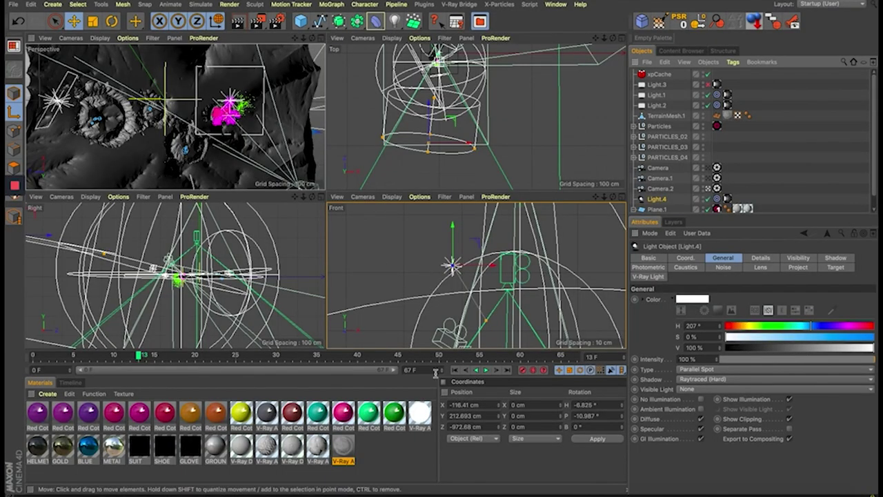
Rewind to frame 0 and run the particle simulation, stopping at frame 38
left_click(455, 370)
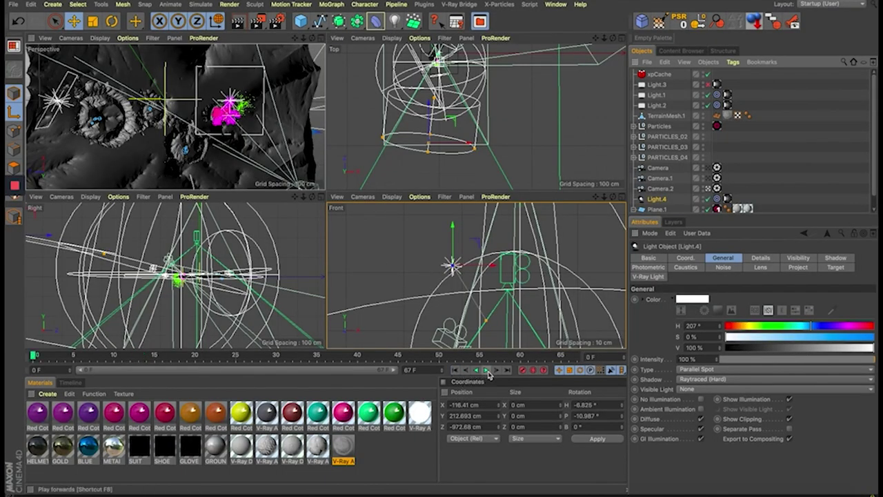
left_click(487, 371)
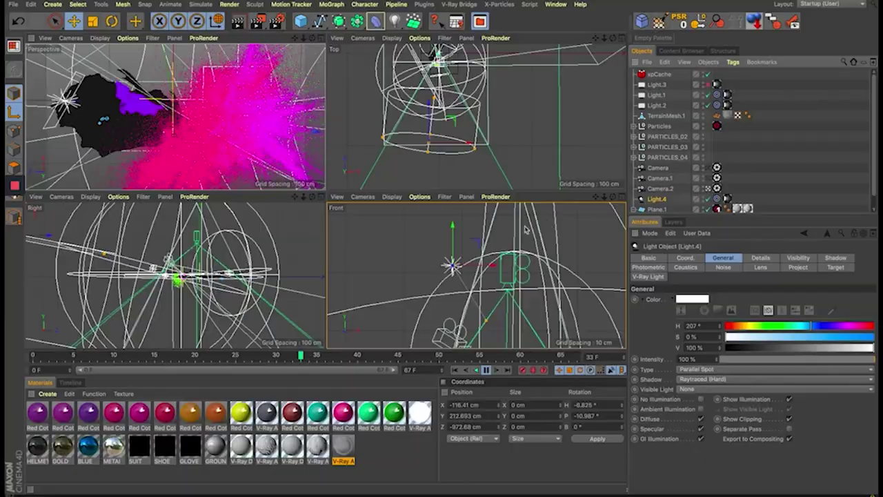
left_click(487, 371)
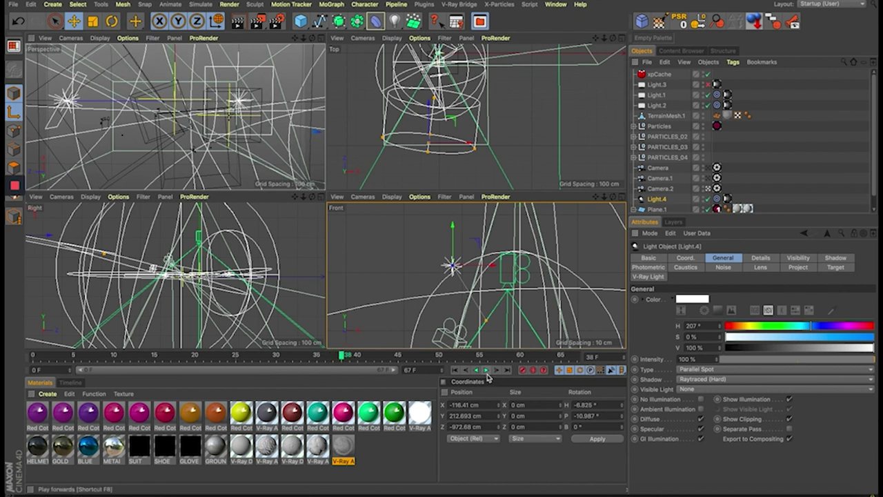
left_click(487, 372)
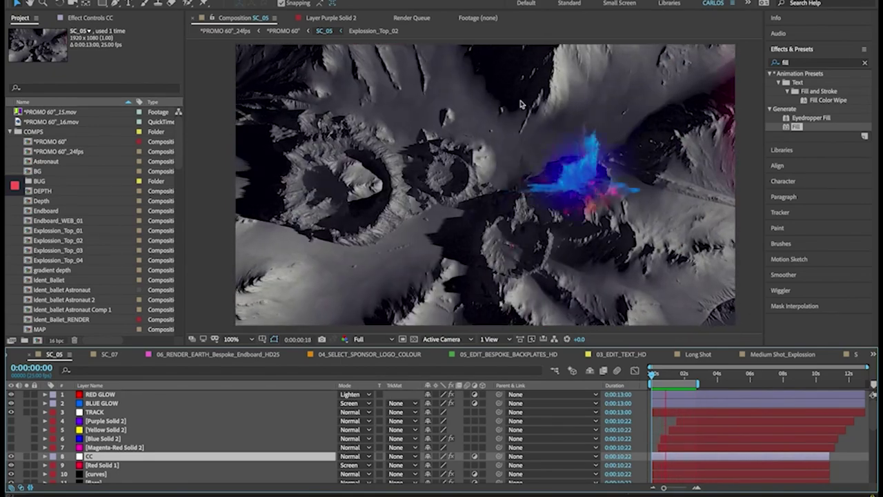
left_click(653, 376)
mouse_move(653, 379)
left_mouse_down()
mouse_move(668, 382)
mouse_move(635, 386)
left_mouse_up()
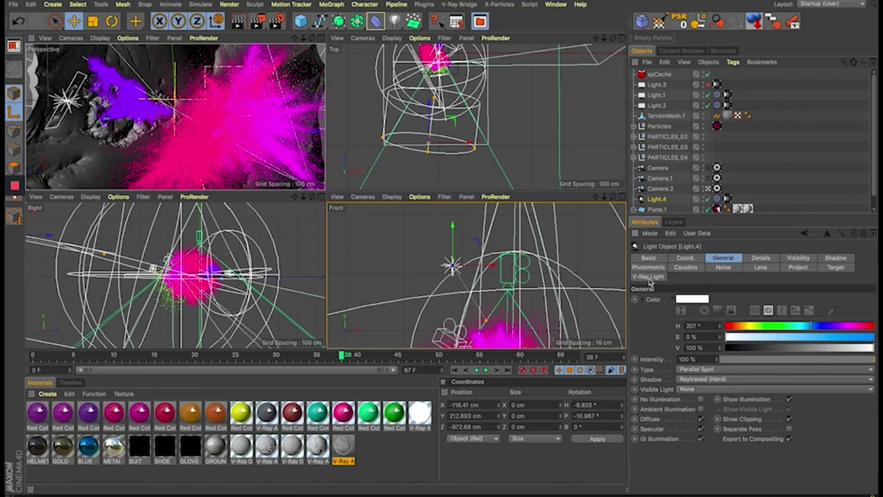
left_click(455, 370)
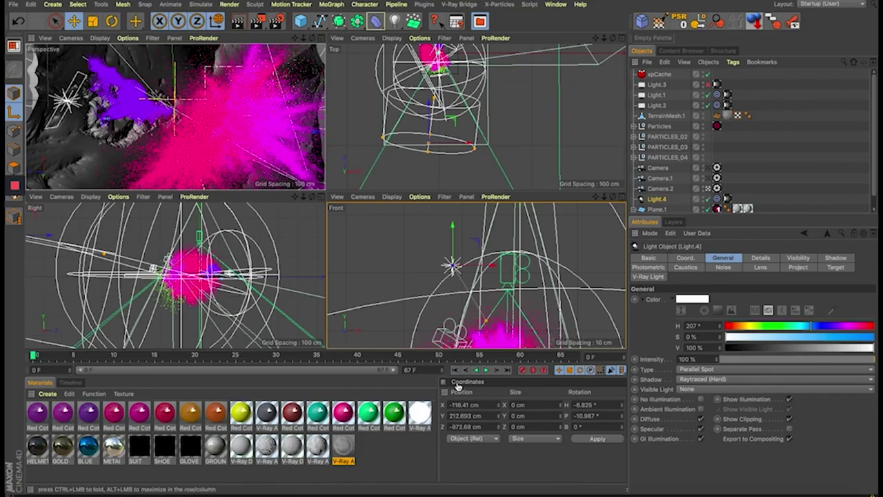
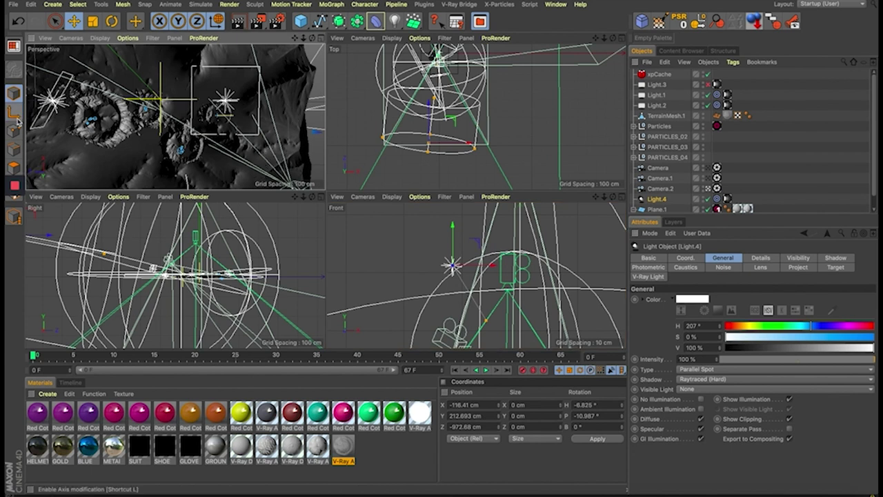
Select Plane.1 and maximize the Perspective view to fill the whole layout with F1
left_click(240, 174)
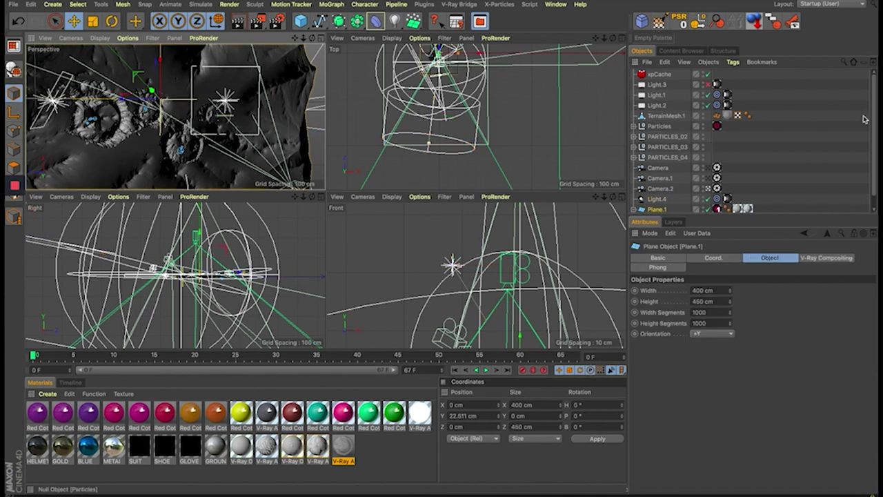
scroll(654, 203, "down", 1)
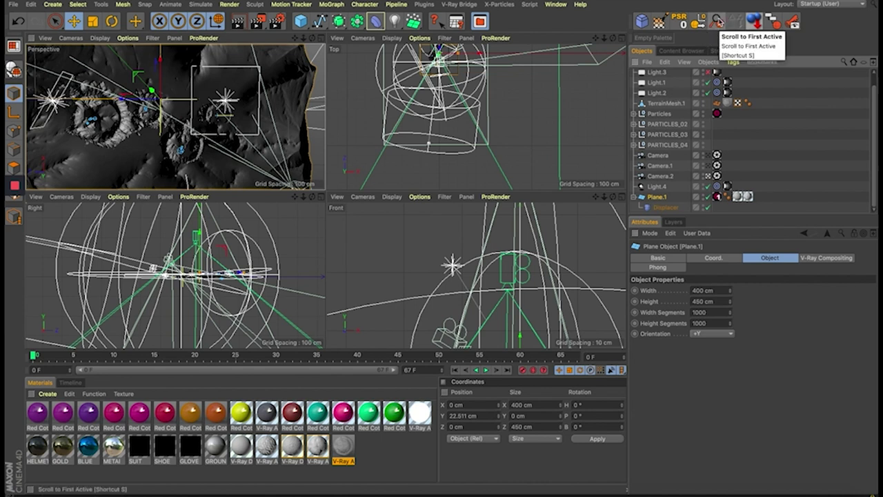
left_click(780, 134)
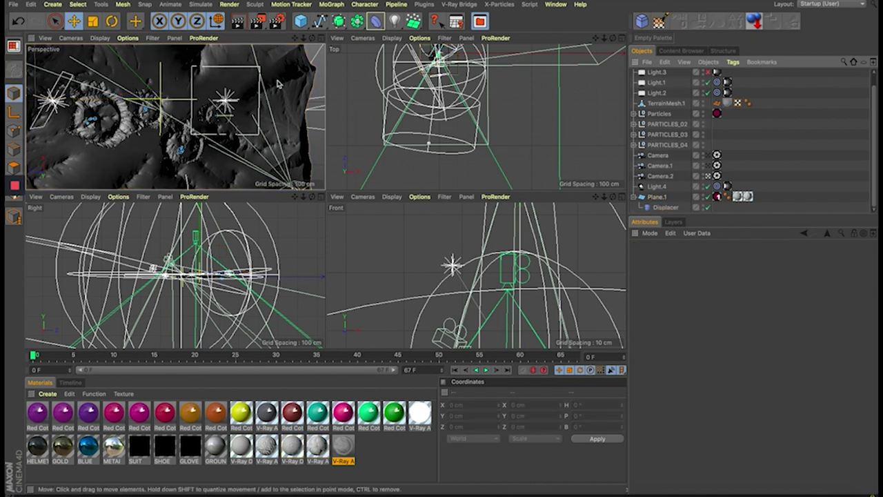
left_click(279, 84)
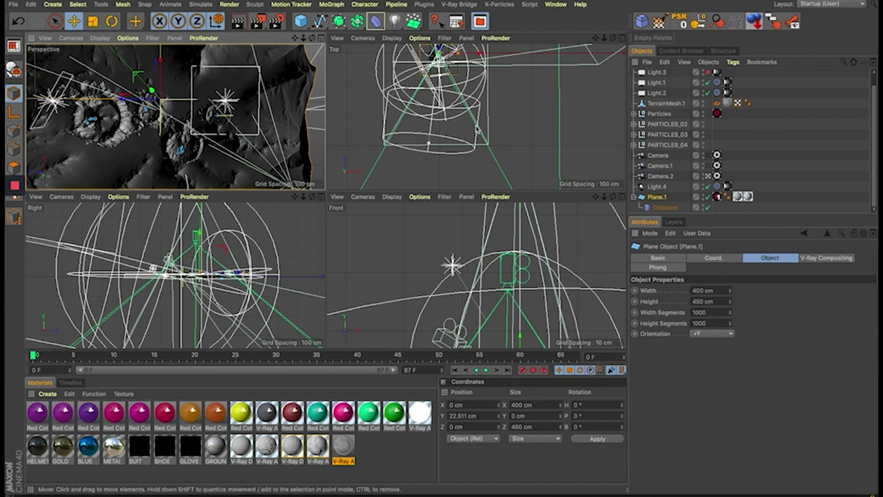
key("F1")
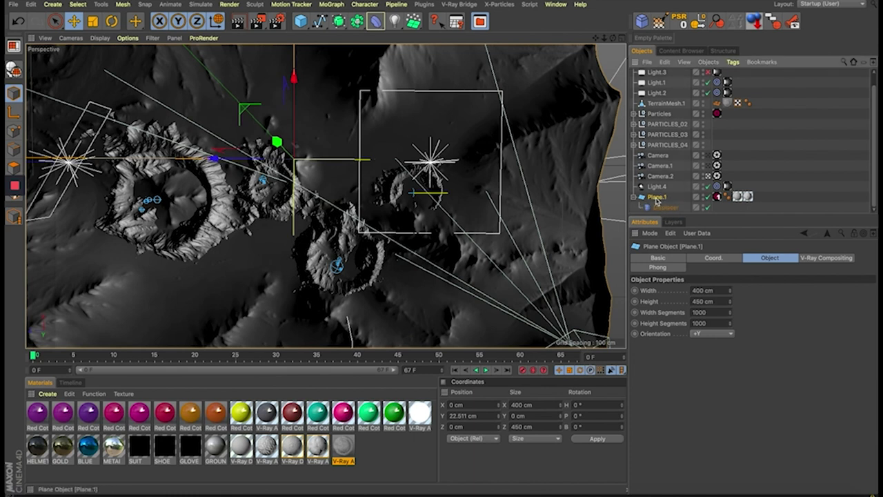
Toggle Plane.1's editor visibility off and back on
left_click(656, 201)
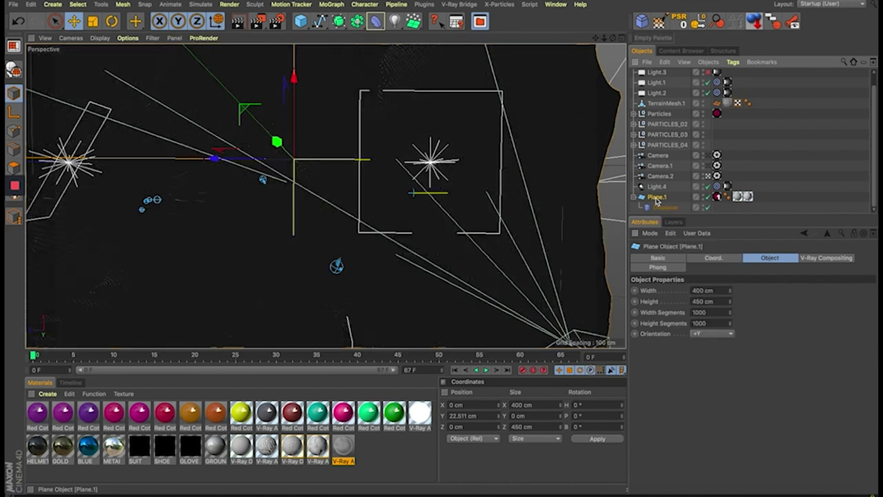
left_click(656, 200)
left_click(700, 216)
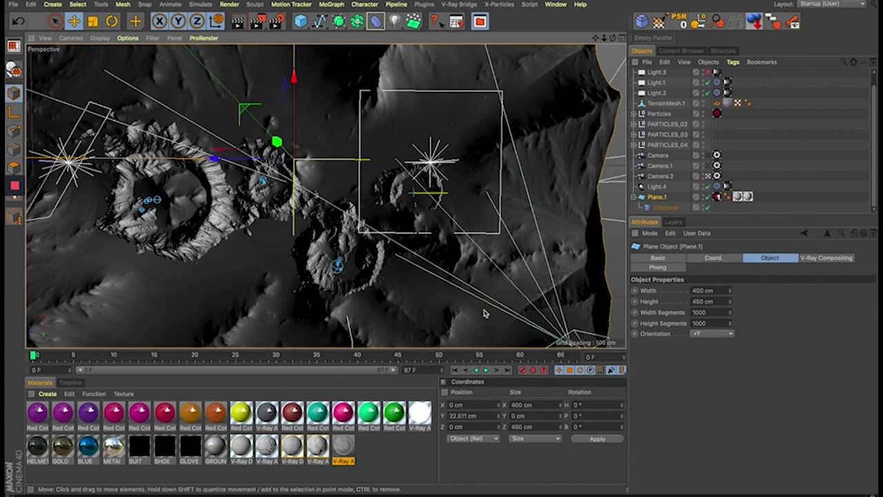
Set Plane.1's width and height segments to 300 and switch off Light.3
double_click(700, 311)
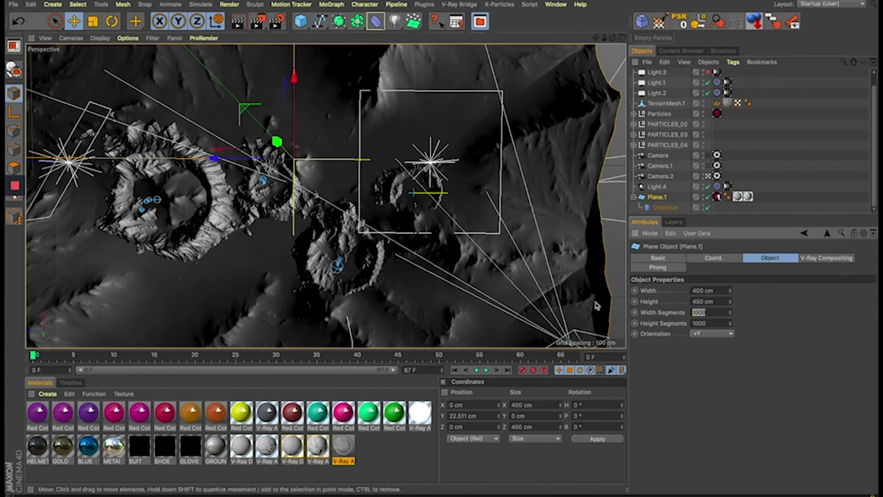
type("300")
key("Tab")
type("300")
key("Return")
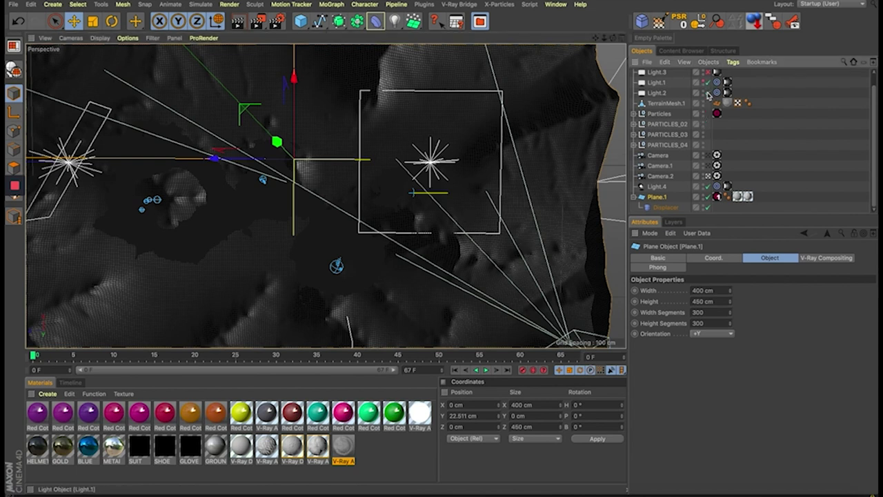
left_click(702, 72)
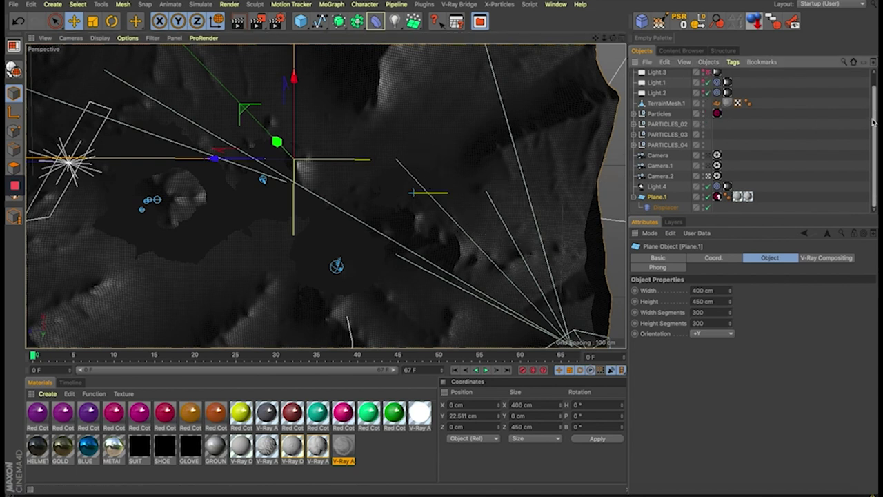
scroll(695, 84, "up", 1)
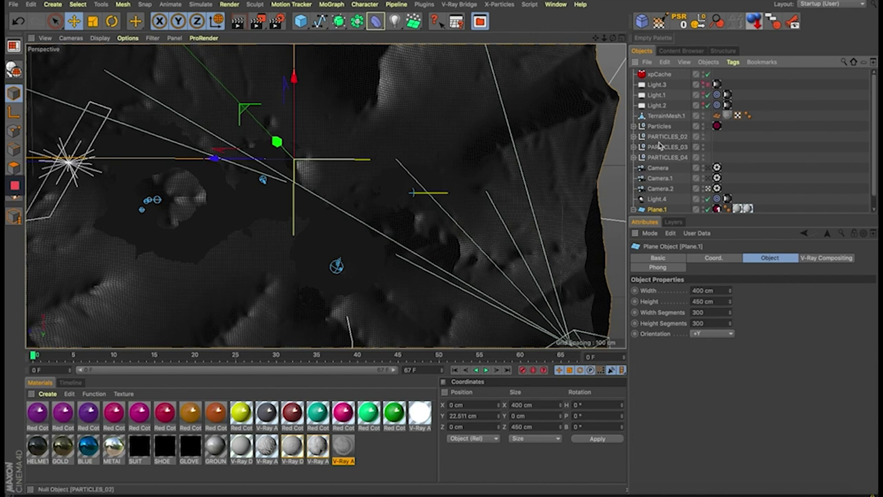
Switch off Light.4, select TerrainMesh.1, and try constant shading with lines, then smooth shading
left_click(707, 198)
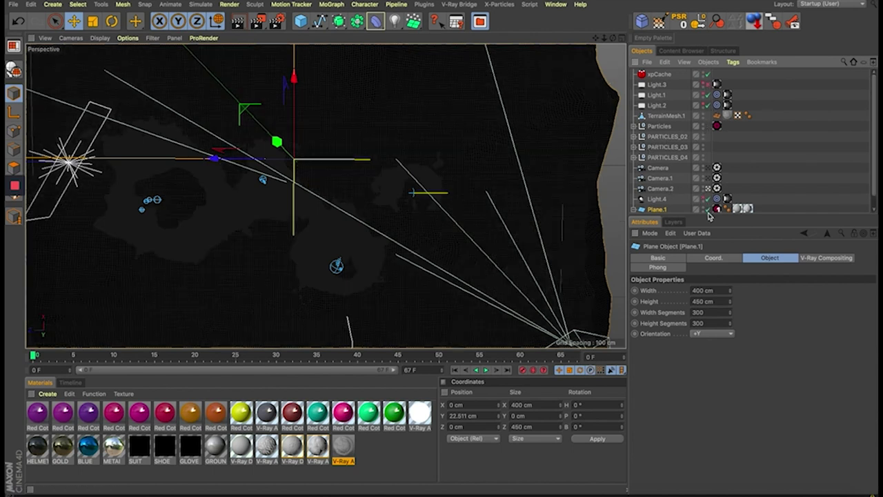
left_click(540, 247)
left_click(100, 38)
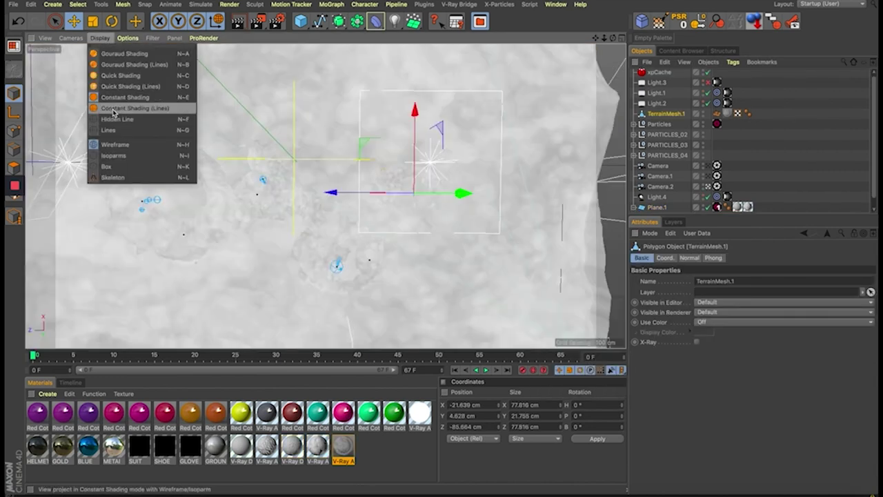
left_click(114, 112)
left_click(100, 38)
left_click(114, 74)
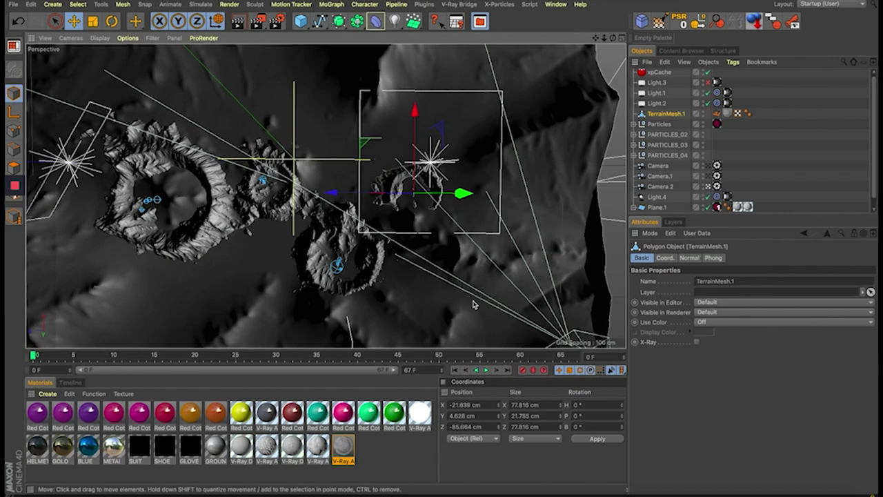
Compare shading with mesh lines against smooth Gouraud shading using the N-key display shortcuts
key("n")
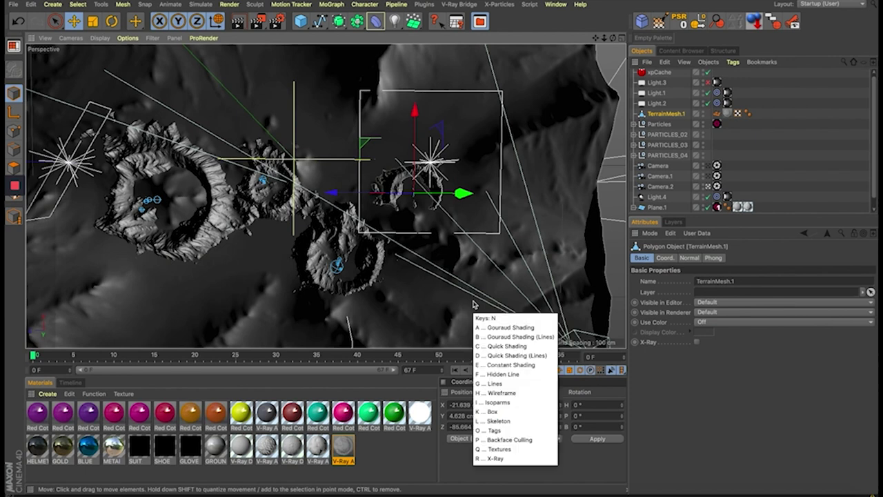
key("e")
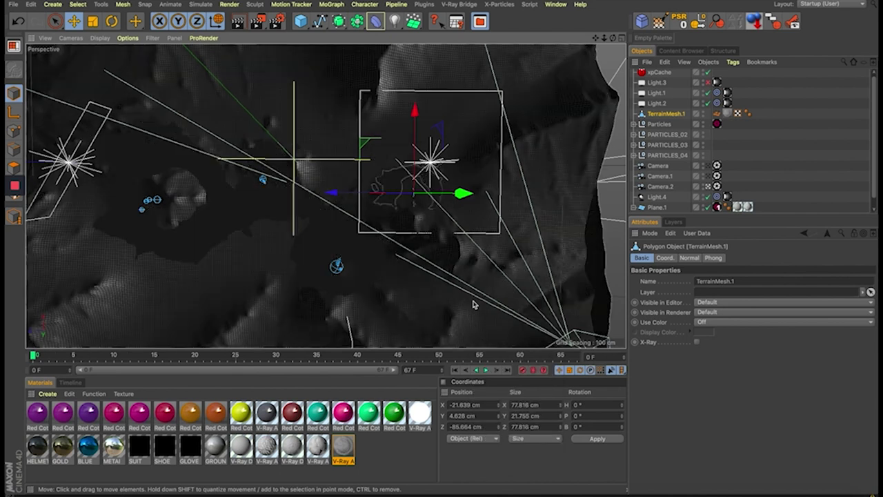
left_click(100, 38)
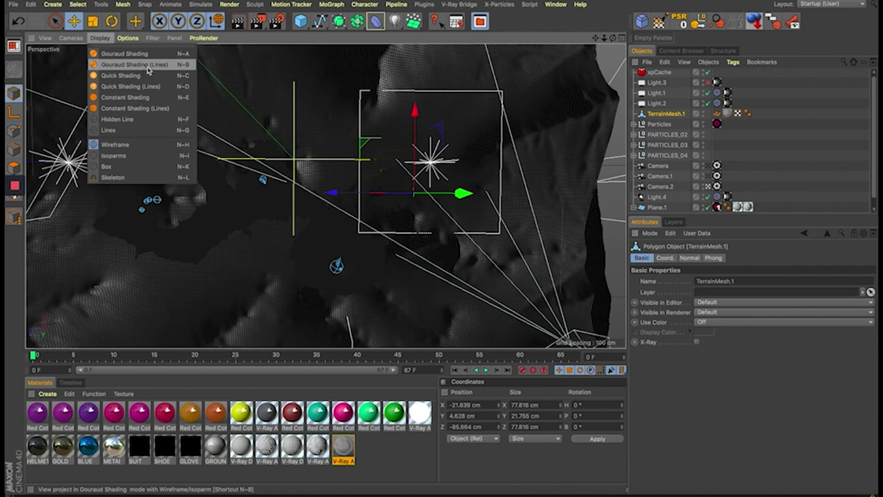
left_click(247, 40)
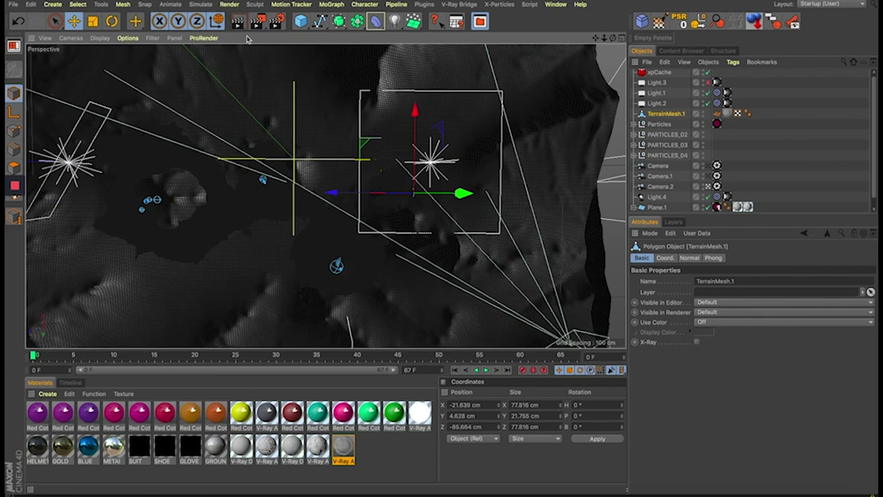
key("n")
key("a")
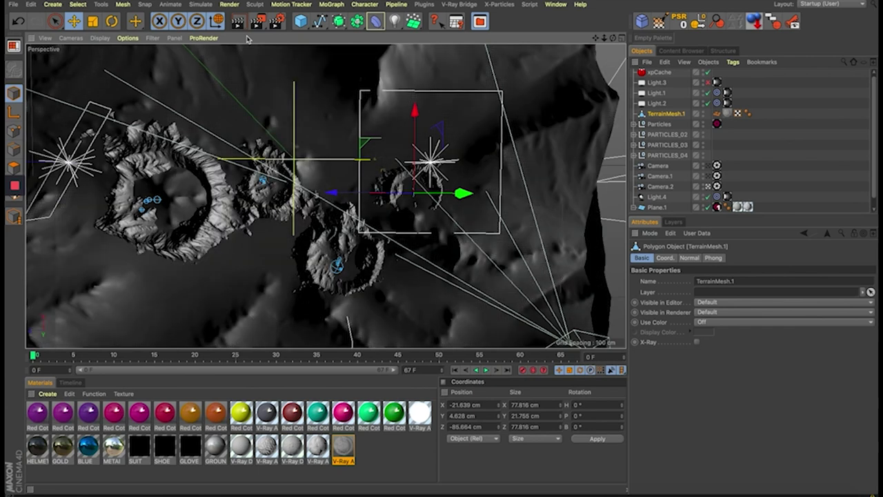
left_click(109, 39)
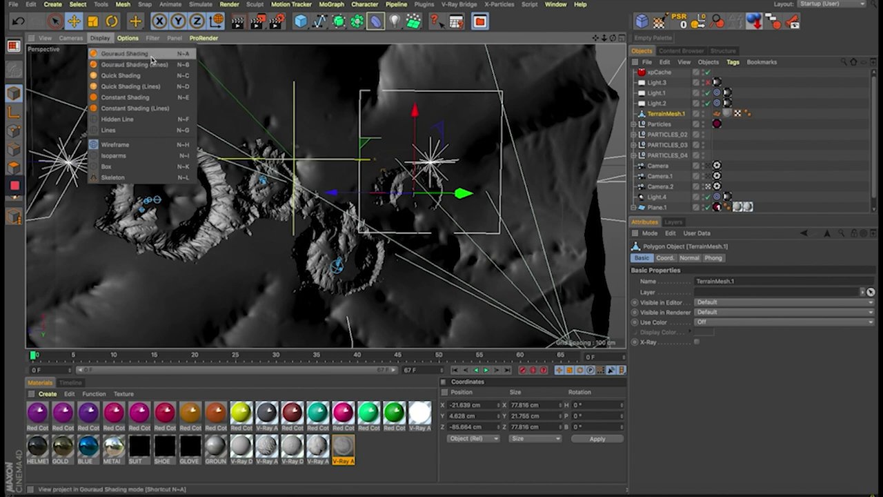
left_click(275, 46)
Cycle through skeleton lines and Gouraud modes, settle on Gouraud Shading (Lines), and expand Plane.1
key("n")
key("Escape")
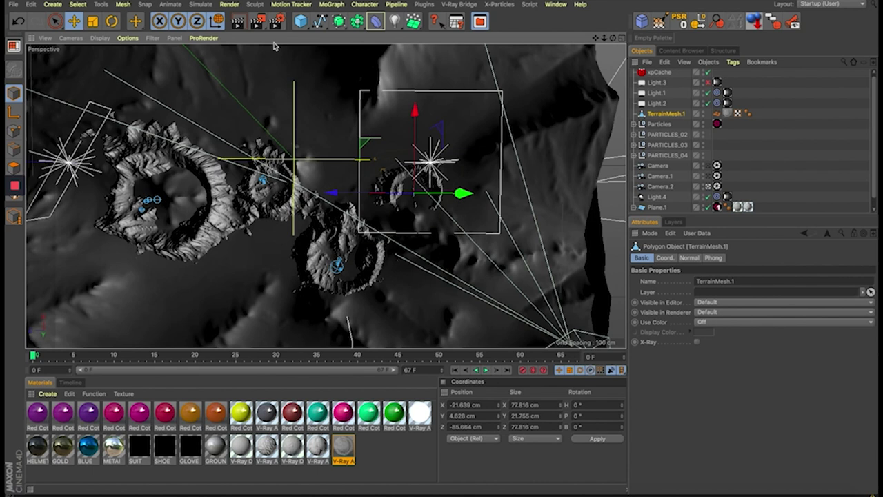
key("n")
key("l")
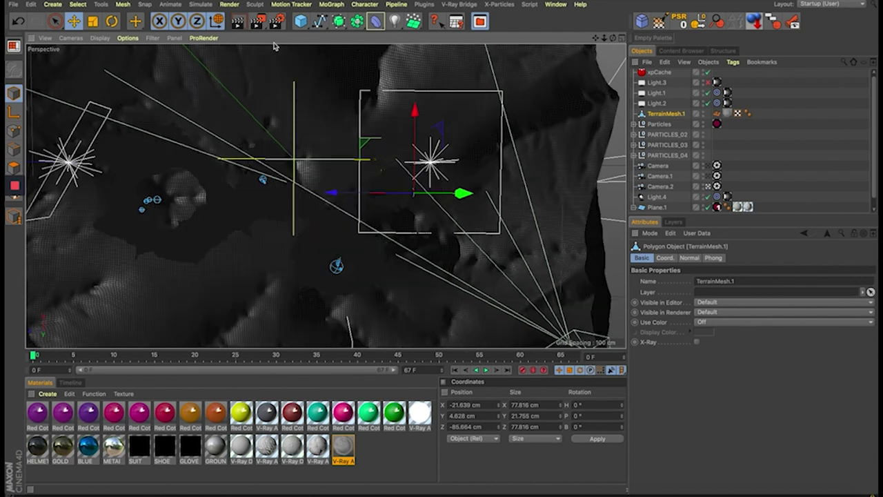
key("n")
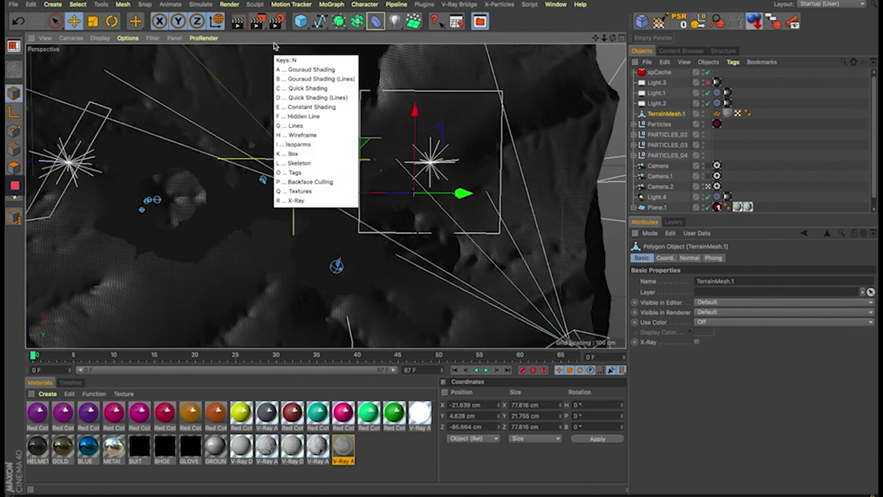
key("a")
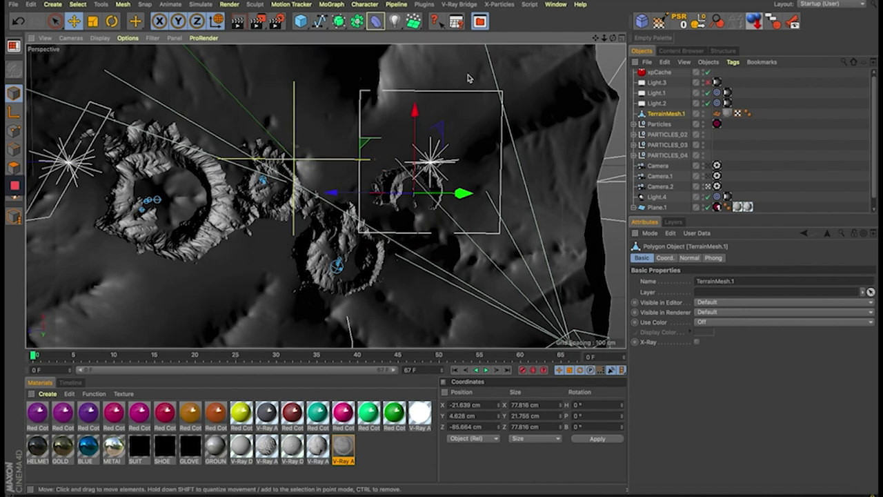
key("n")
key("c")
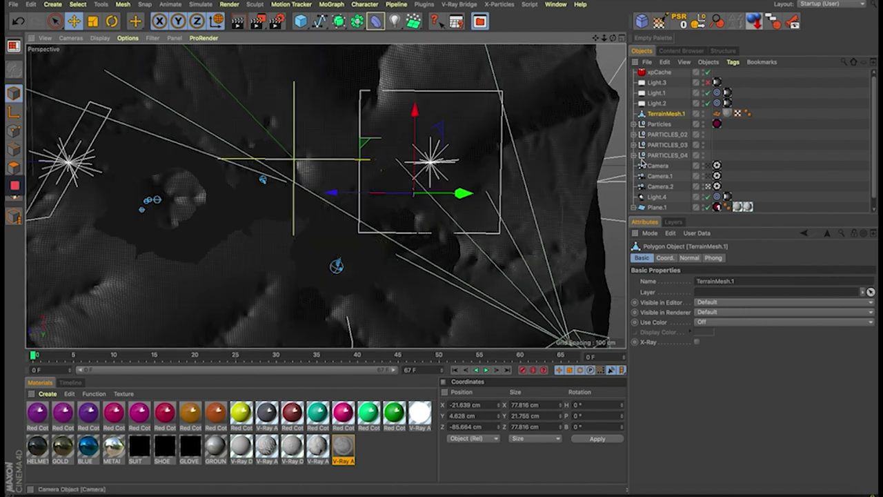
left_click(633, 207)
Open the Displacer's Shading settings and the bitmap shader driving its displacement
left_click(666, 207)
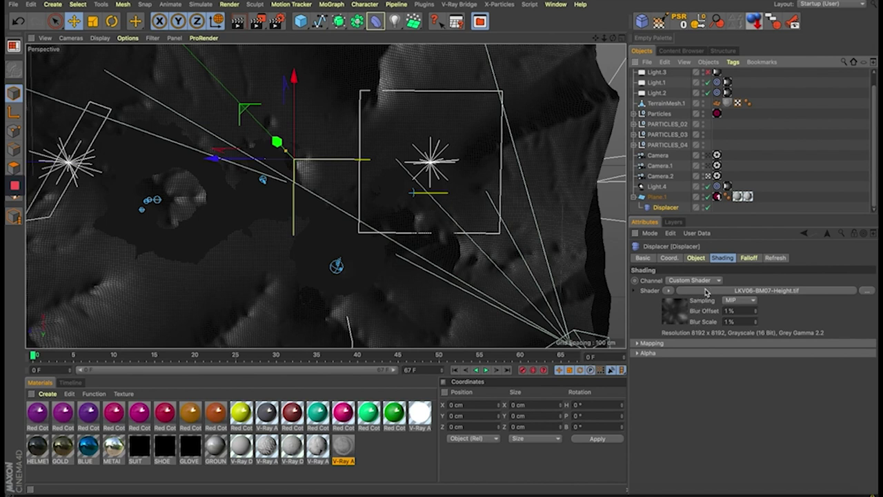
left_click(705, 293)
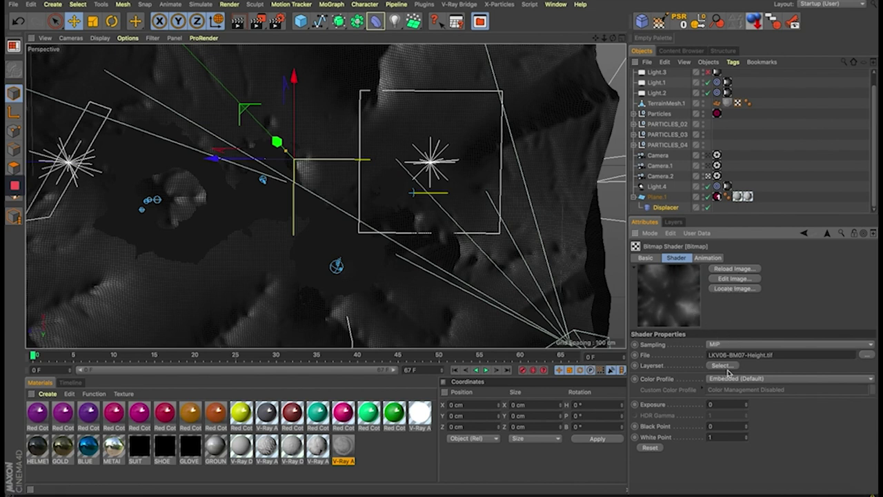
Reveal LKV06-BM07-Height.tif in Finder, preview it enlarged in Quick Look, then reselect Plane.1
left_click(735, 287)
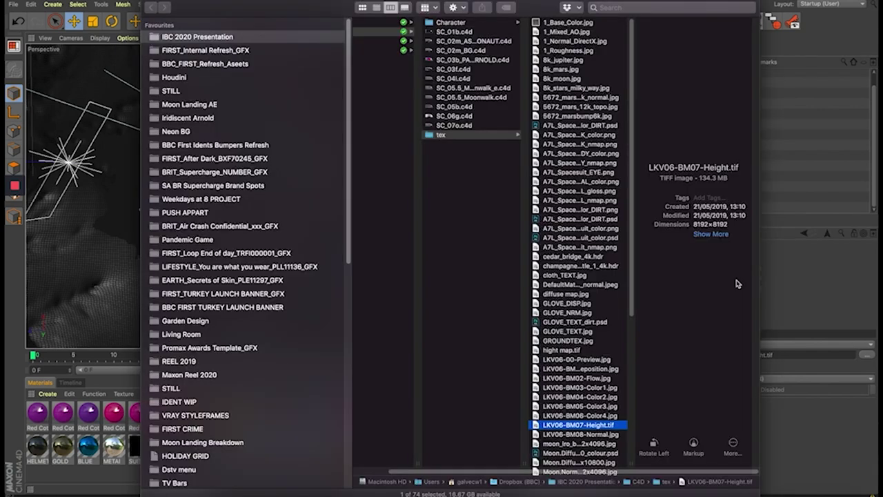
key("space")
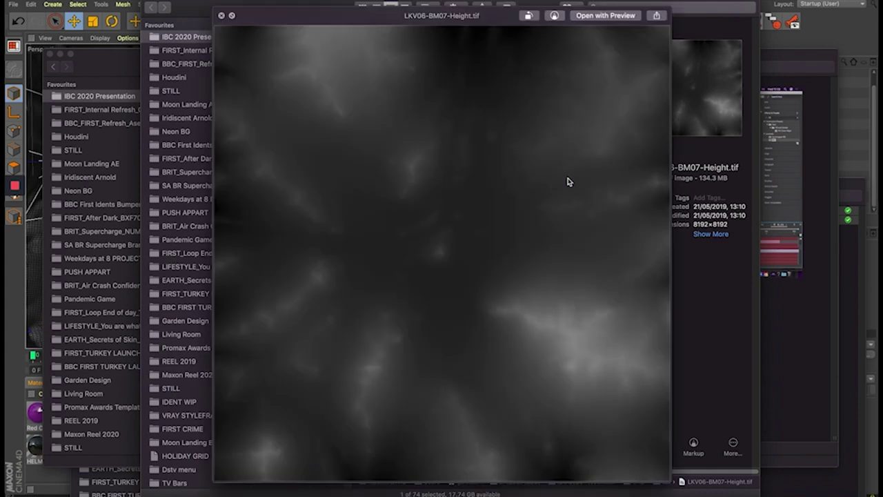
left_click_drag(507, 18, 481, 74)
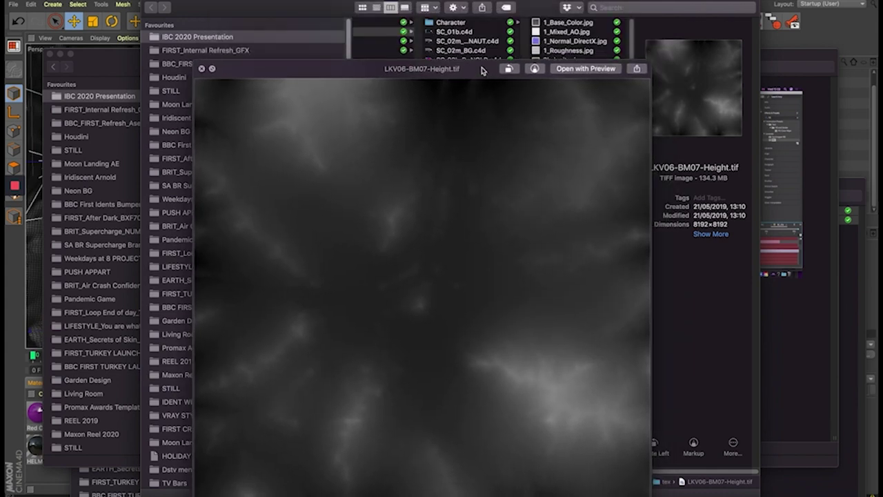
double_click(481, 72)
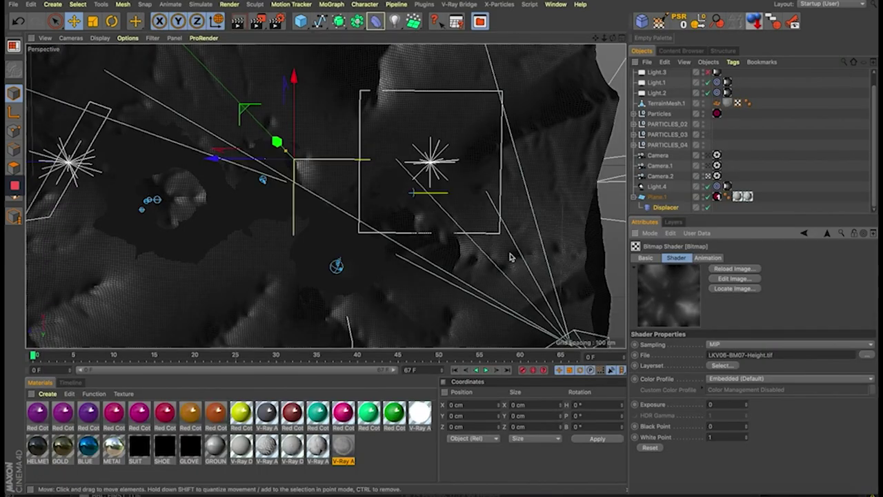
left_click(657, 197)
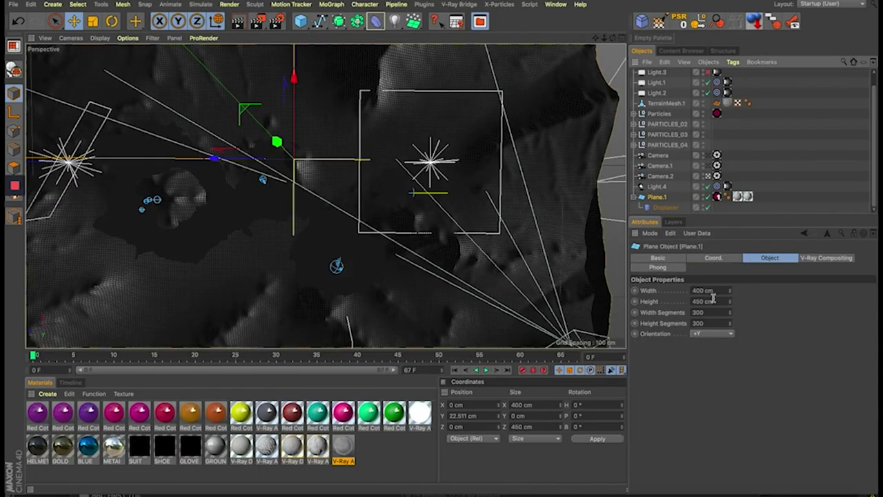
Set Plane.1's width and height segments to 1000 each
double_click(714, 311)
type("1")
key("Return")
key("Tab")
type("10")
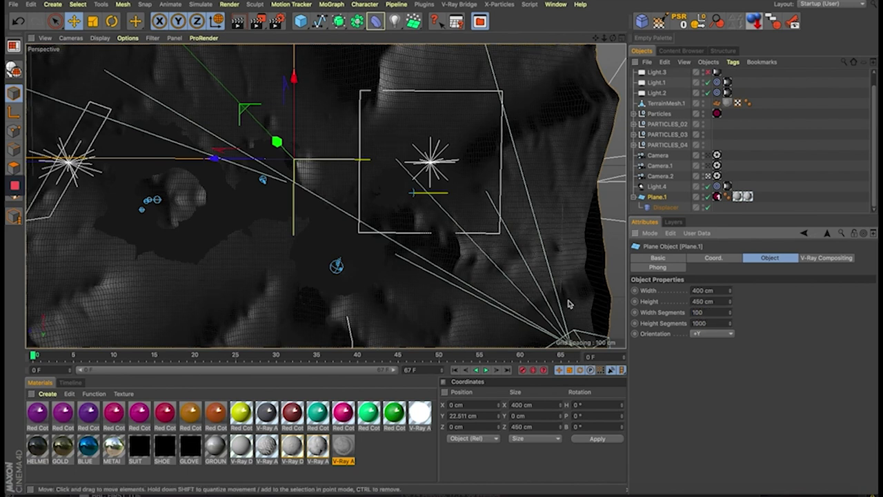
double_click(714, 312)
type("1")
key("Return")
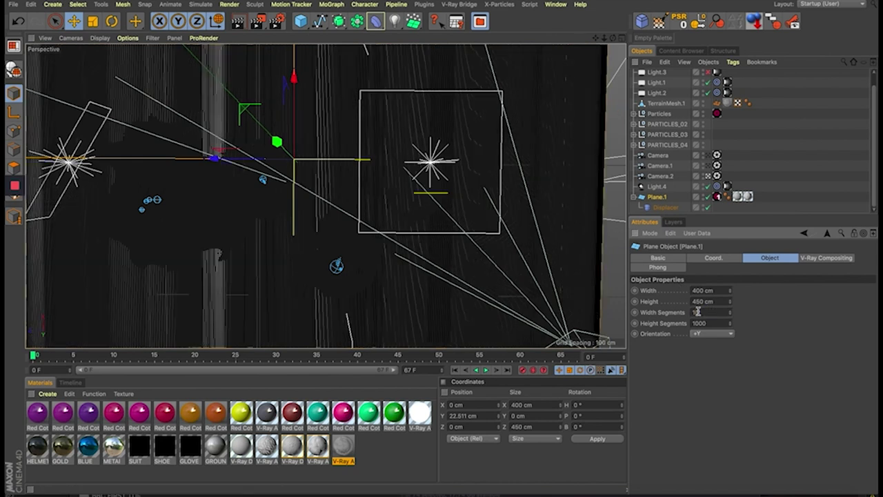
type("000")
key("Return")
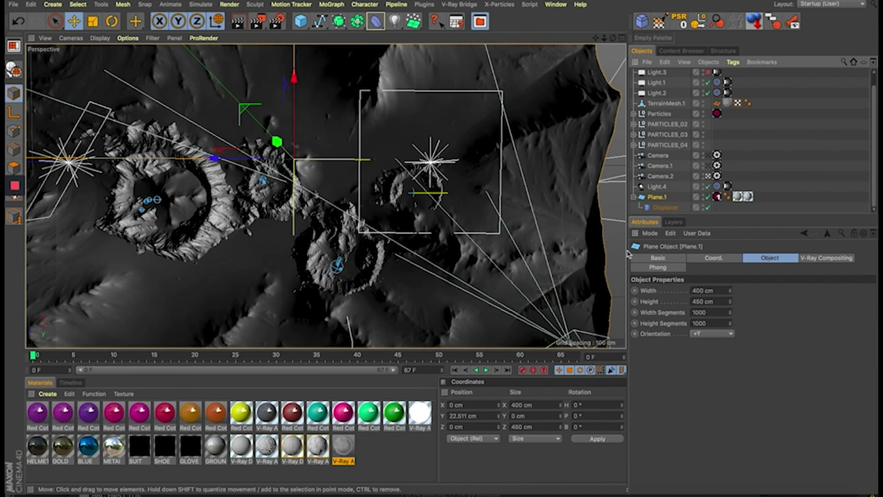
left_click(737, 198)
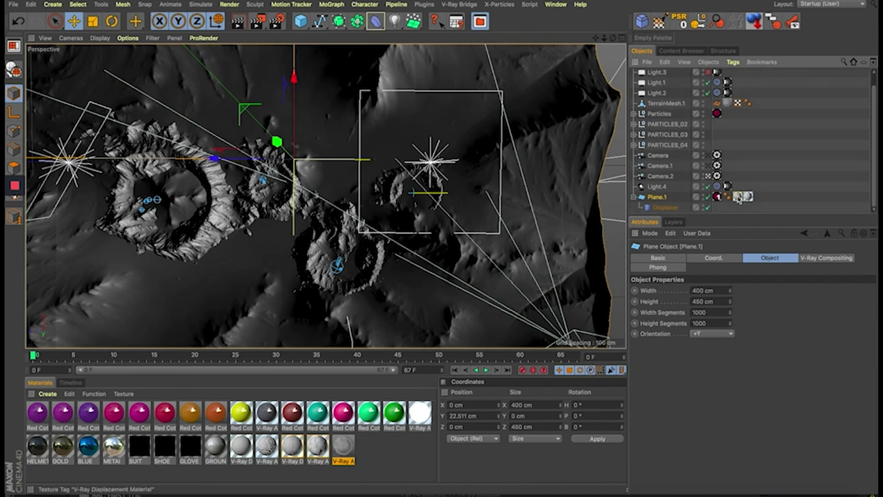
double_click(300, 459)
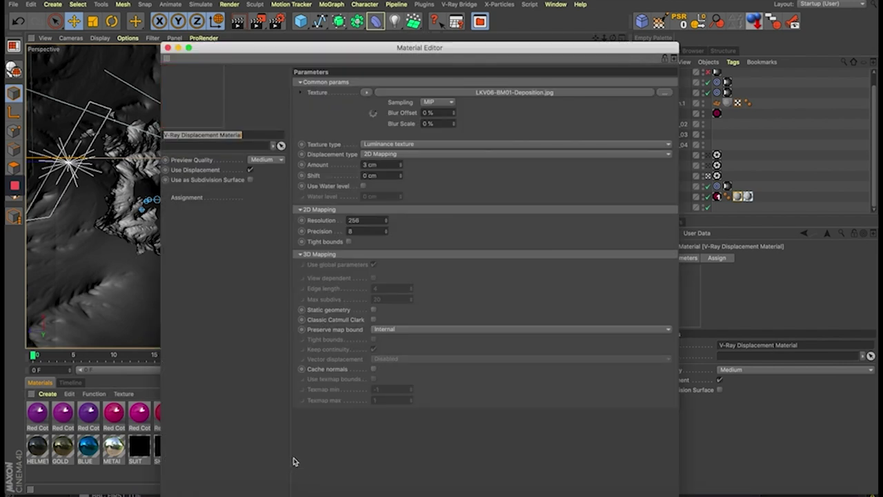
left_click(495, 97)
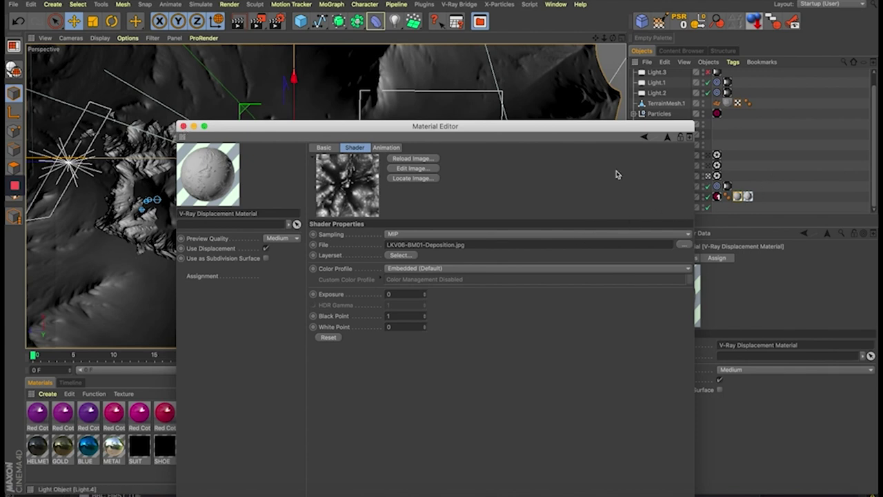
left_click(183, 126)
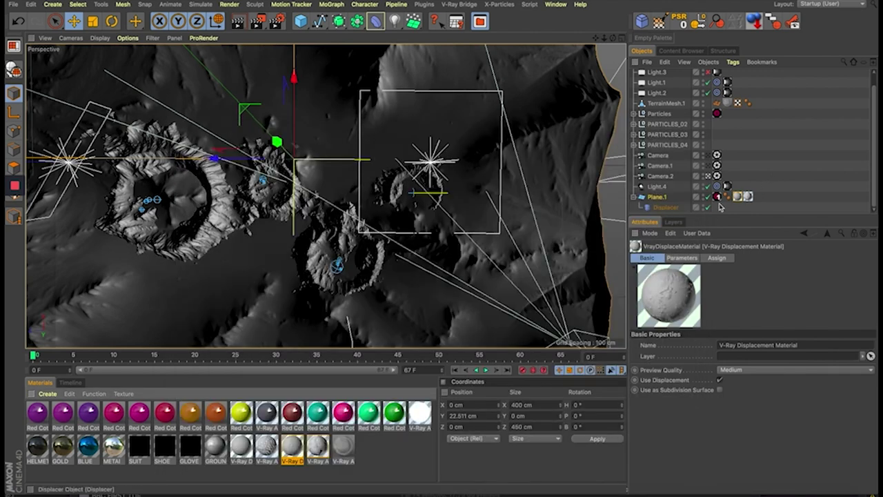
left_click(661, 198)
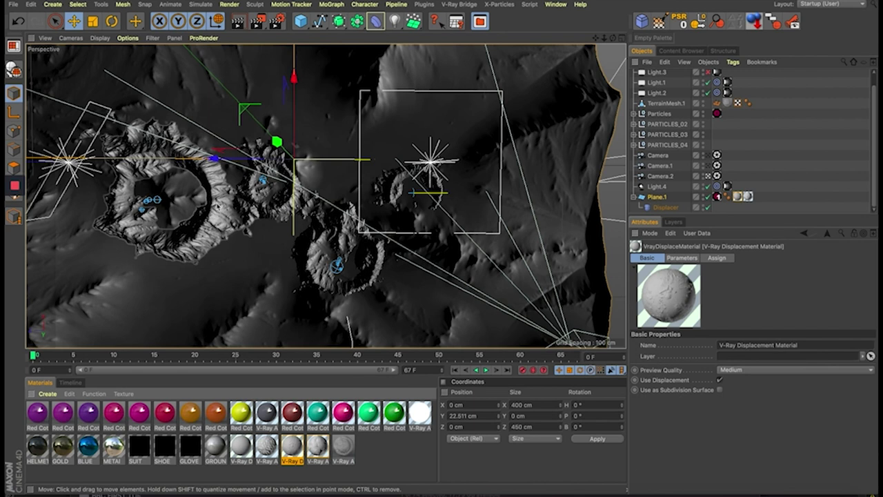
left_click(224, 210)
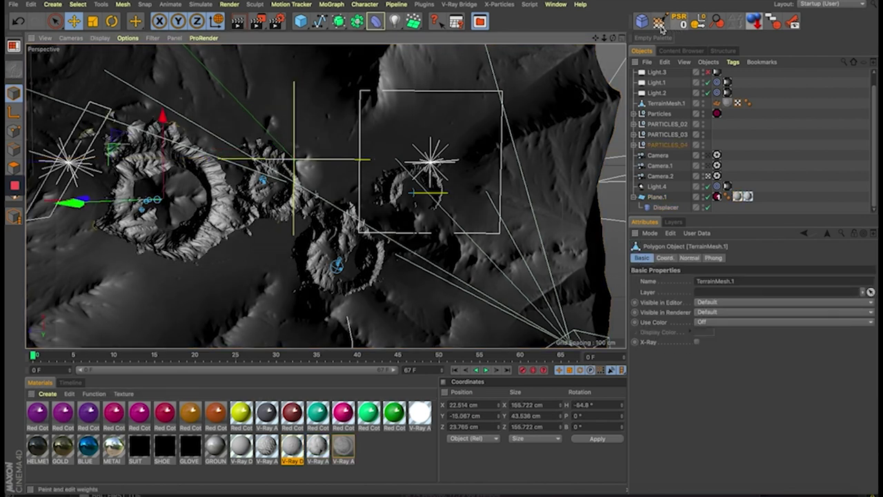
left_click(671, 155)
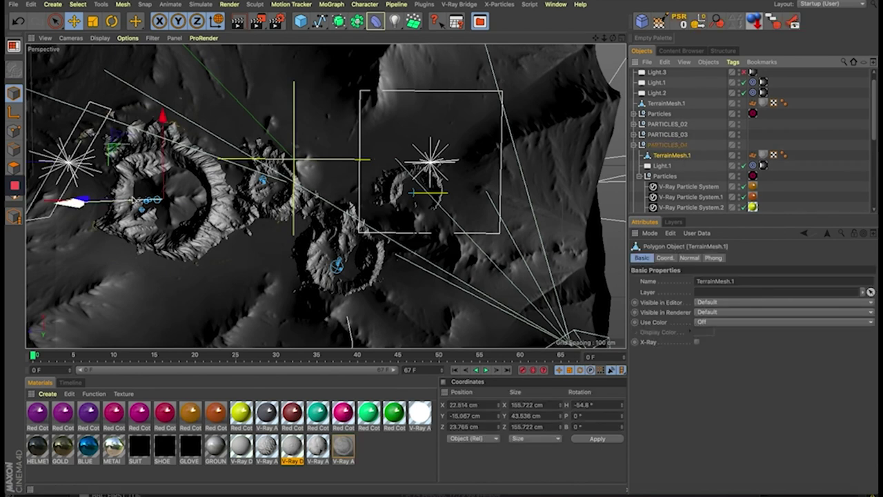
left_click_drag(85, 200, 191, 196)
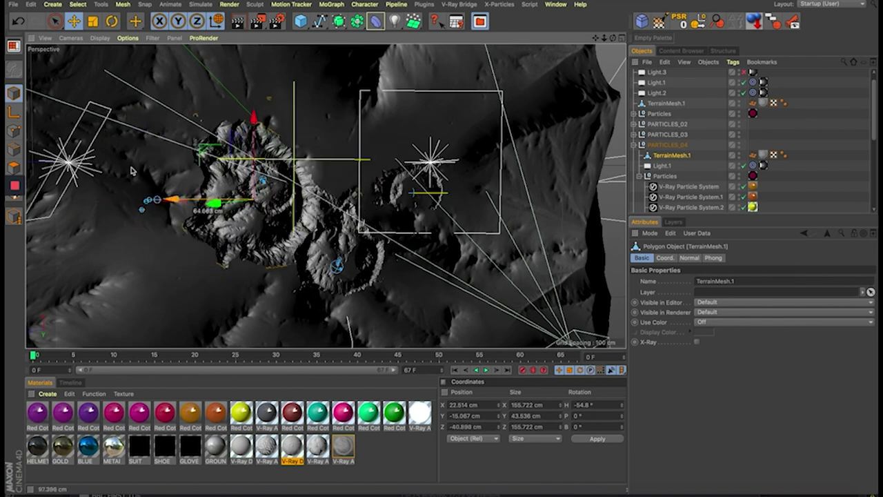
mouse_move(190, 196)
left_mouse_down()
mouse_move(141, 201)
mouse_move(149, 207)
left_mouse_up()
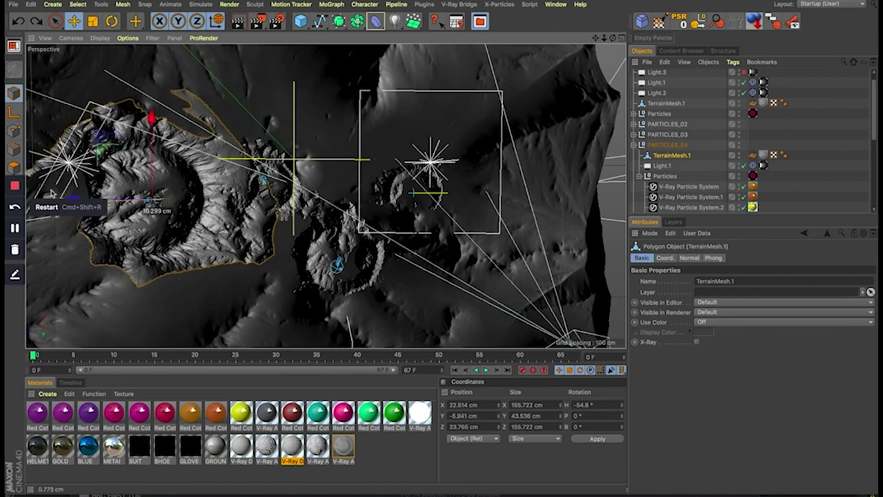
left_click_drag(148, 207, 174, 278)
key("ctrl+z")
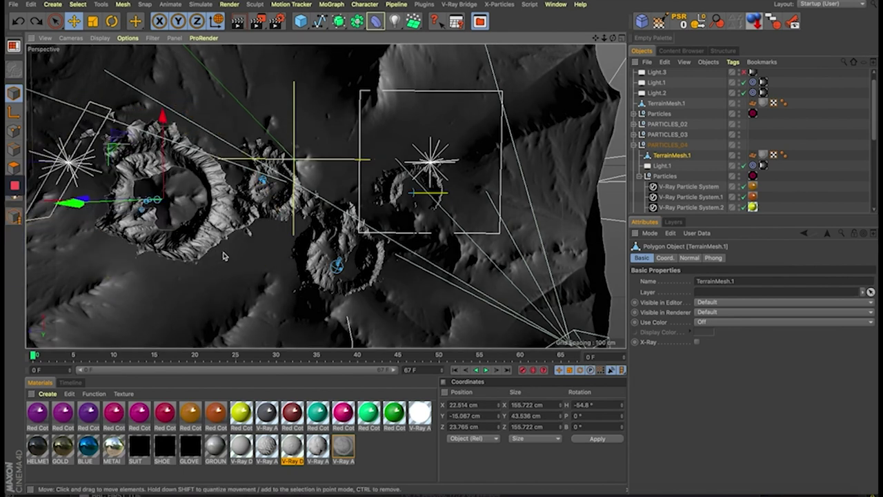
key("super+Tab")
key("super+Tab")
key("super+Tab")
key("super+Tab")
left_click(233, 259)
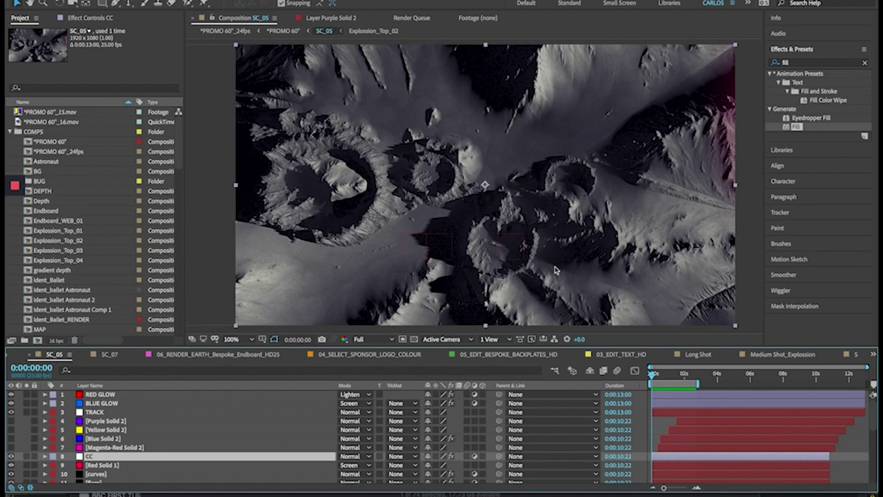
mouse_move(654, 374)
left_mouse_down()
mouse_move(665, 387)
mouse_move(626, 393)
left_mouse_up()
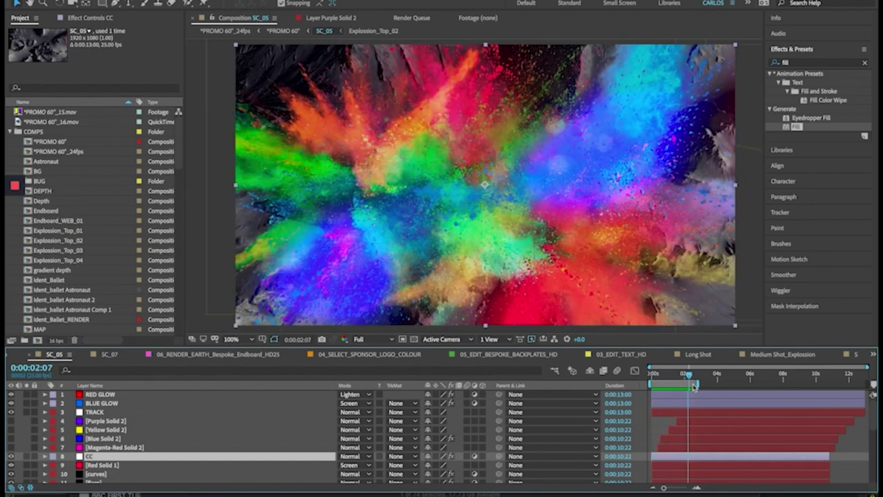
key("super+Tab")
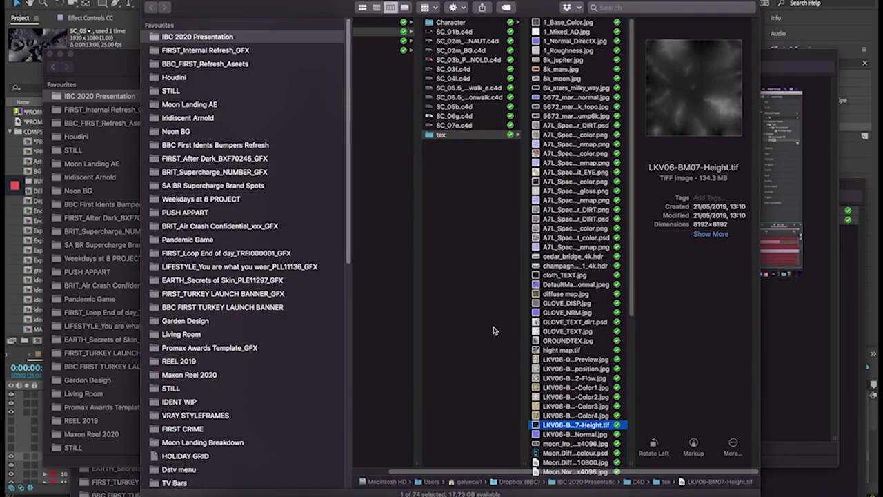
key("super+Tab")
key("super+Tab")
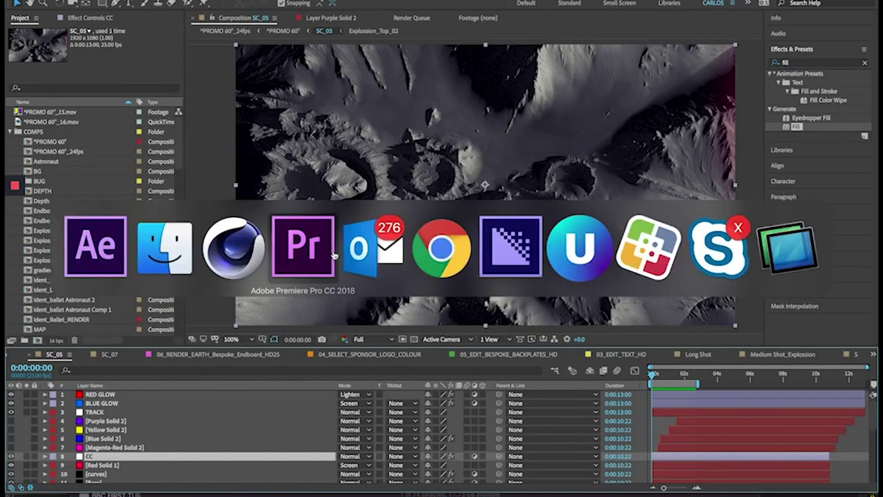
left_click(235, 257)
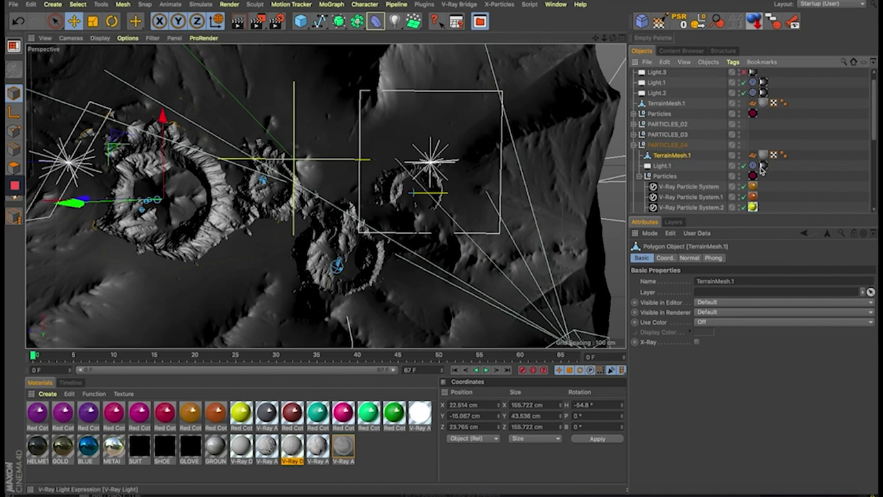
Select TerrainMesh.1's material and open its TexturesCom_Rock_Asteroid_1K_roughness.tif bitmap texture settings
left_click(762, 156)
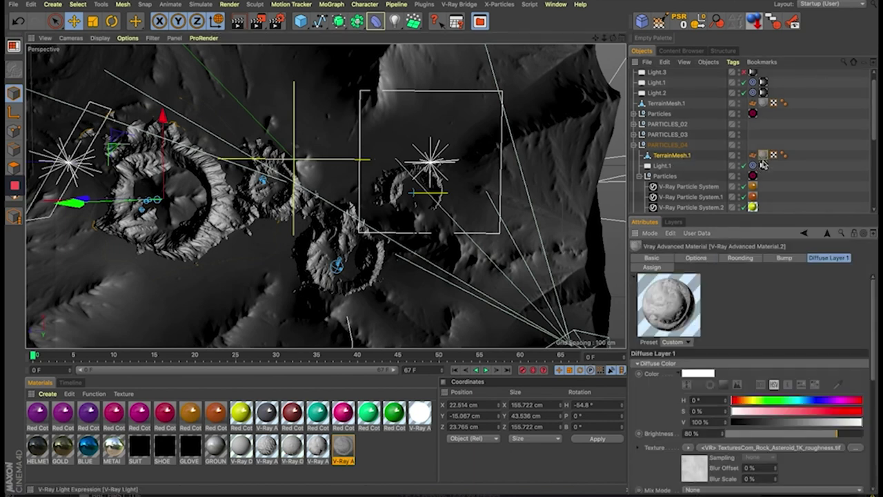
left_click(727, 449)
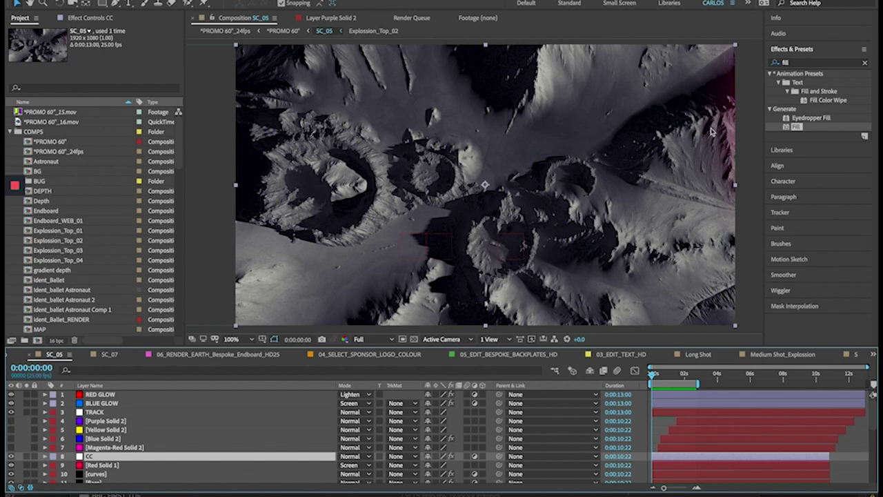
Scrub and play the SC_05 composite forward toward the powder explosion
left_click(744, 119)
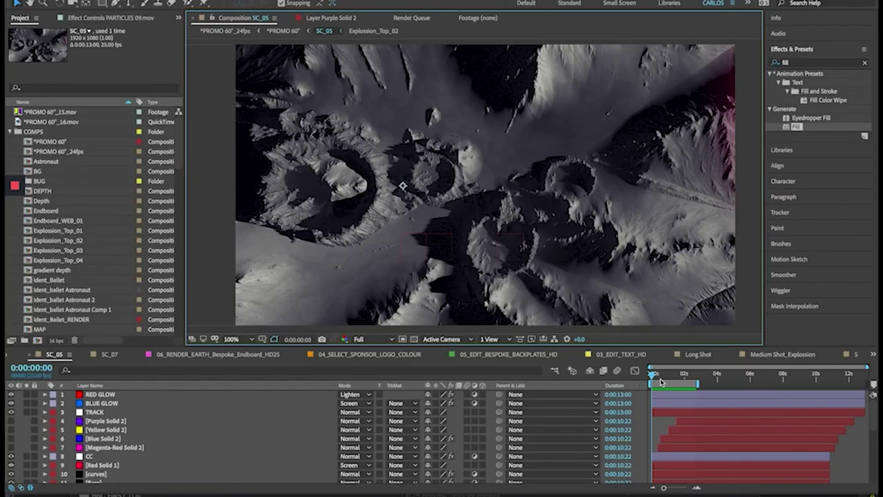
left_click_drag(661, 381, 684, 388)
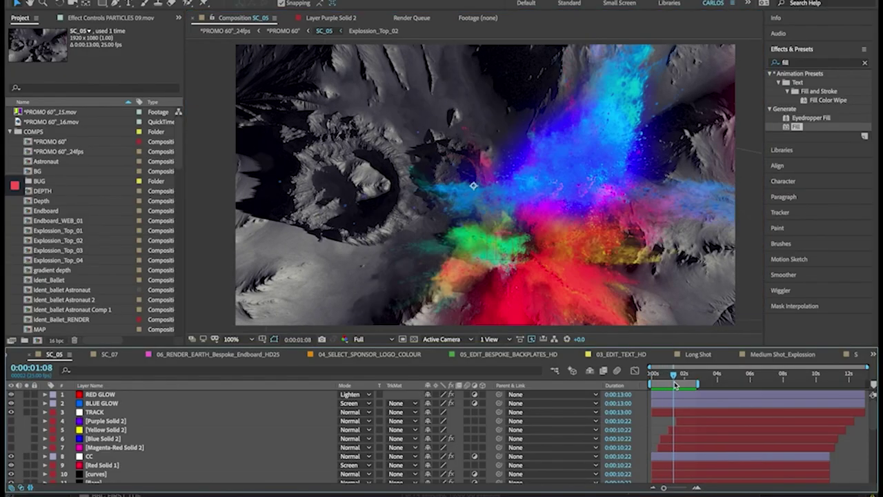
key("space")
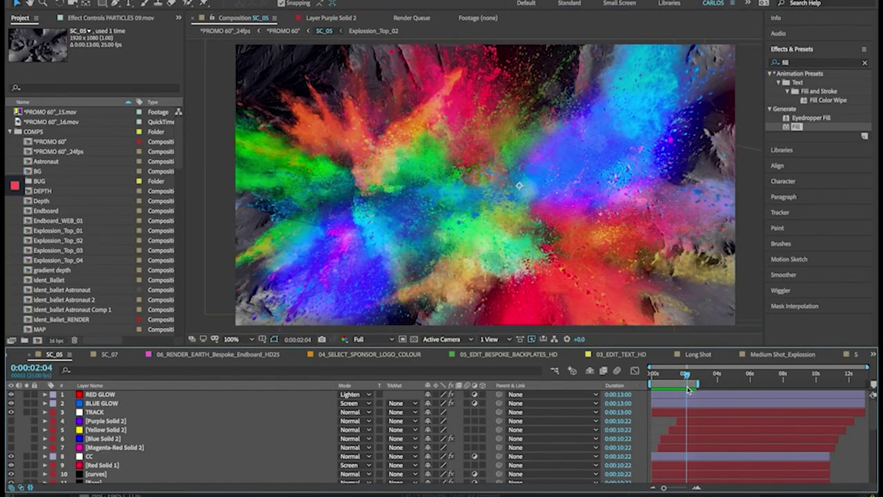
scroll(159, 445, "down", 1)
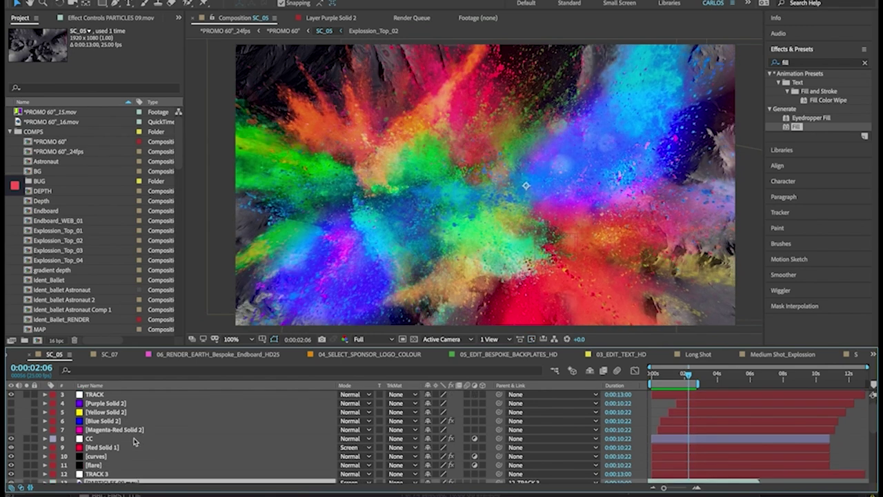
scroll(187, 446, "down", 2)
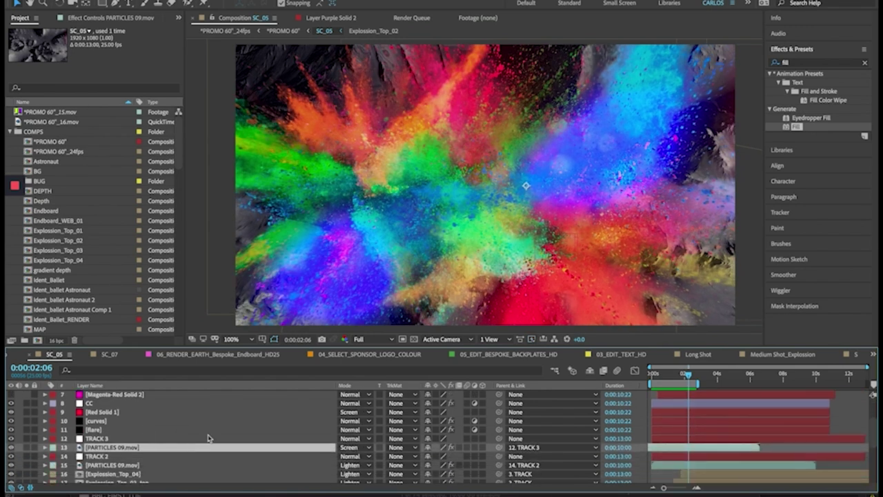
scroll(209, 438, "down", 2)
scroll(209, 438, "down", 1)
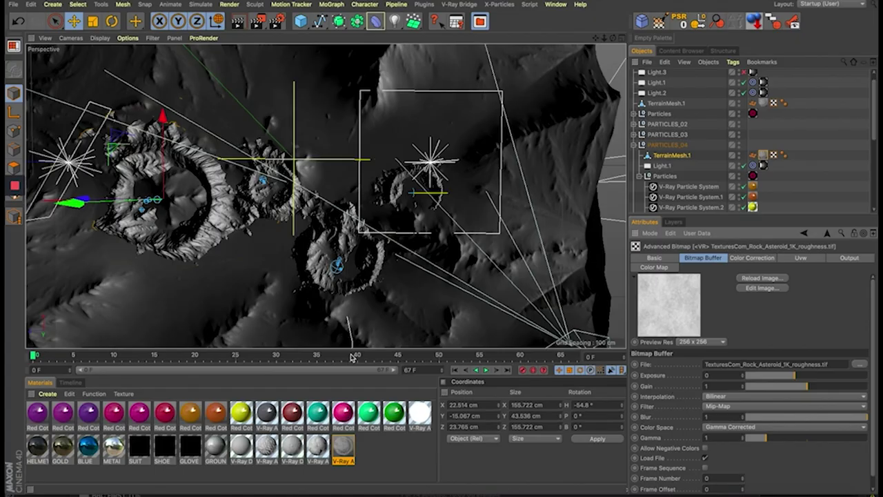
Jump to frame 39 and scrub the explosion frames around one second
left_click(351, 357)
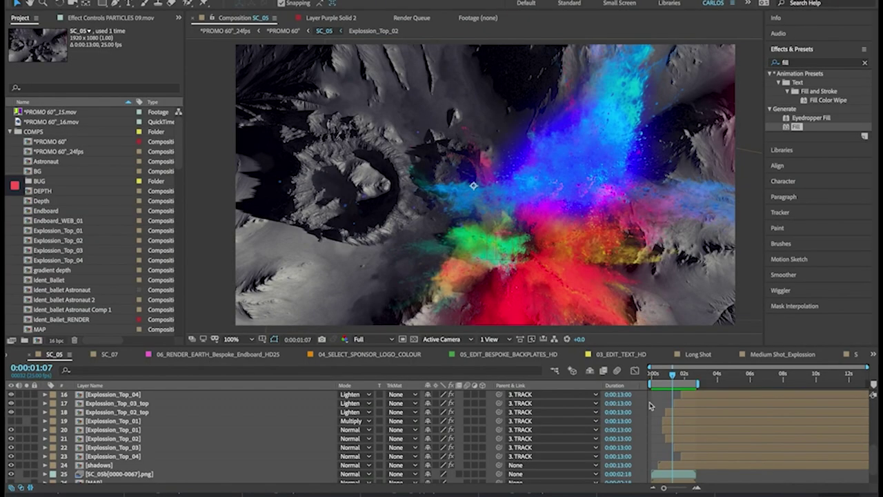
left_click(650, 406)
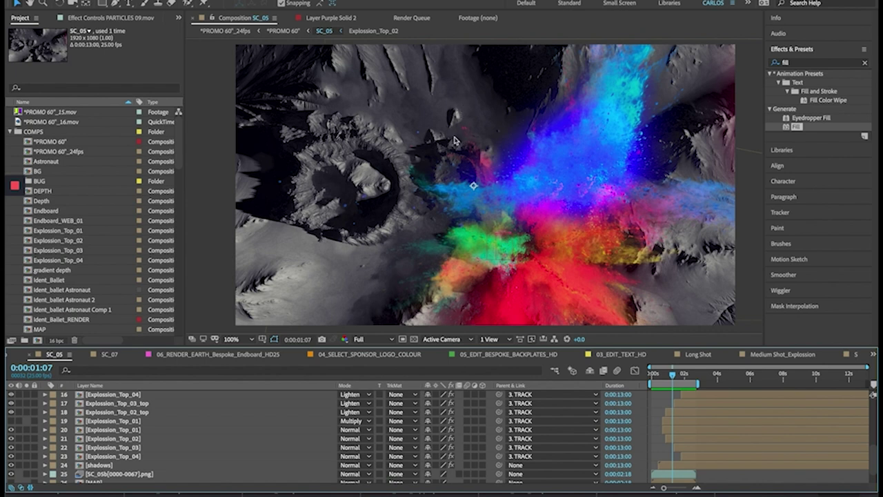
left_click(750, 230)
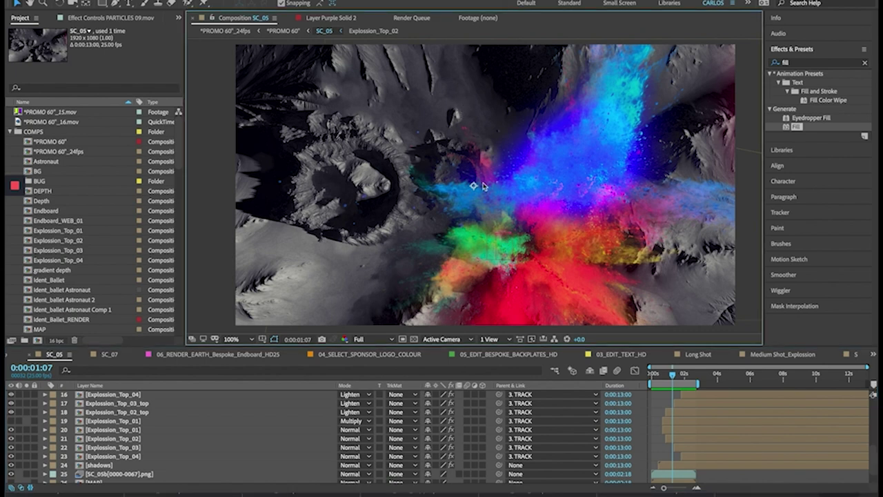
left_click_drag(662, 372, 681, 377)
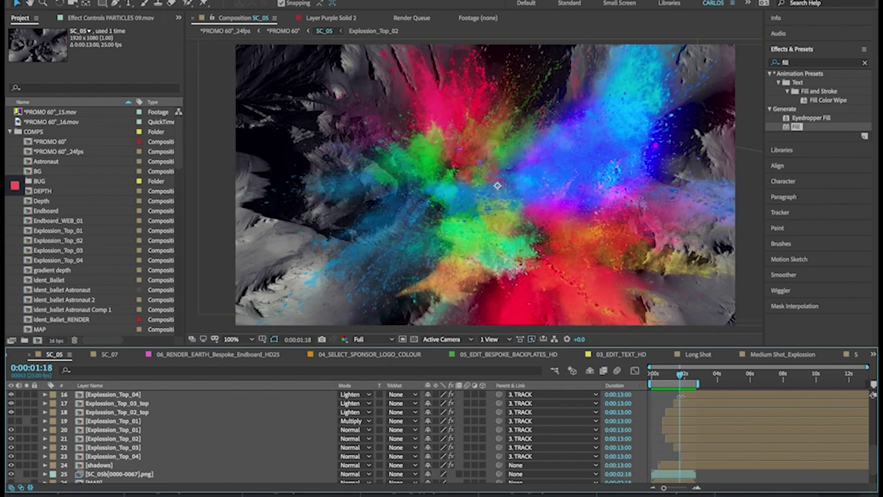